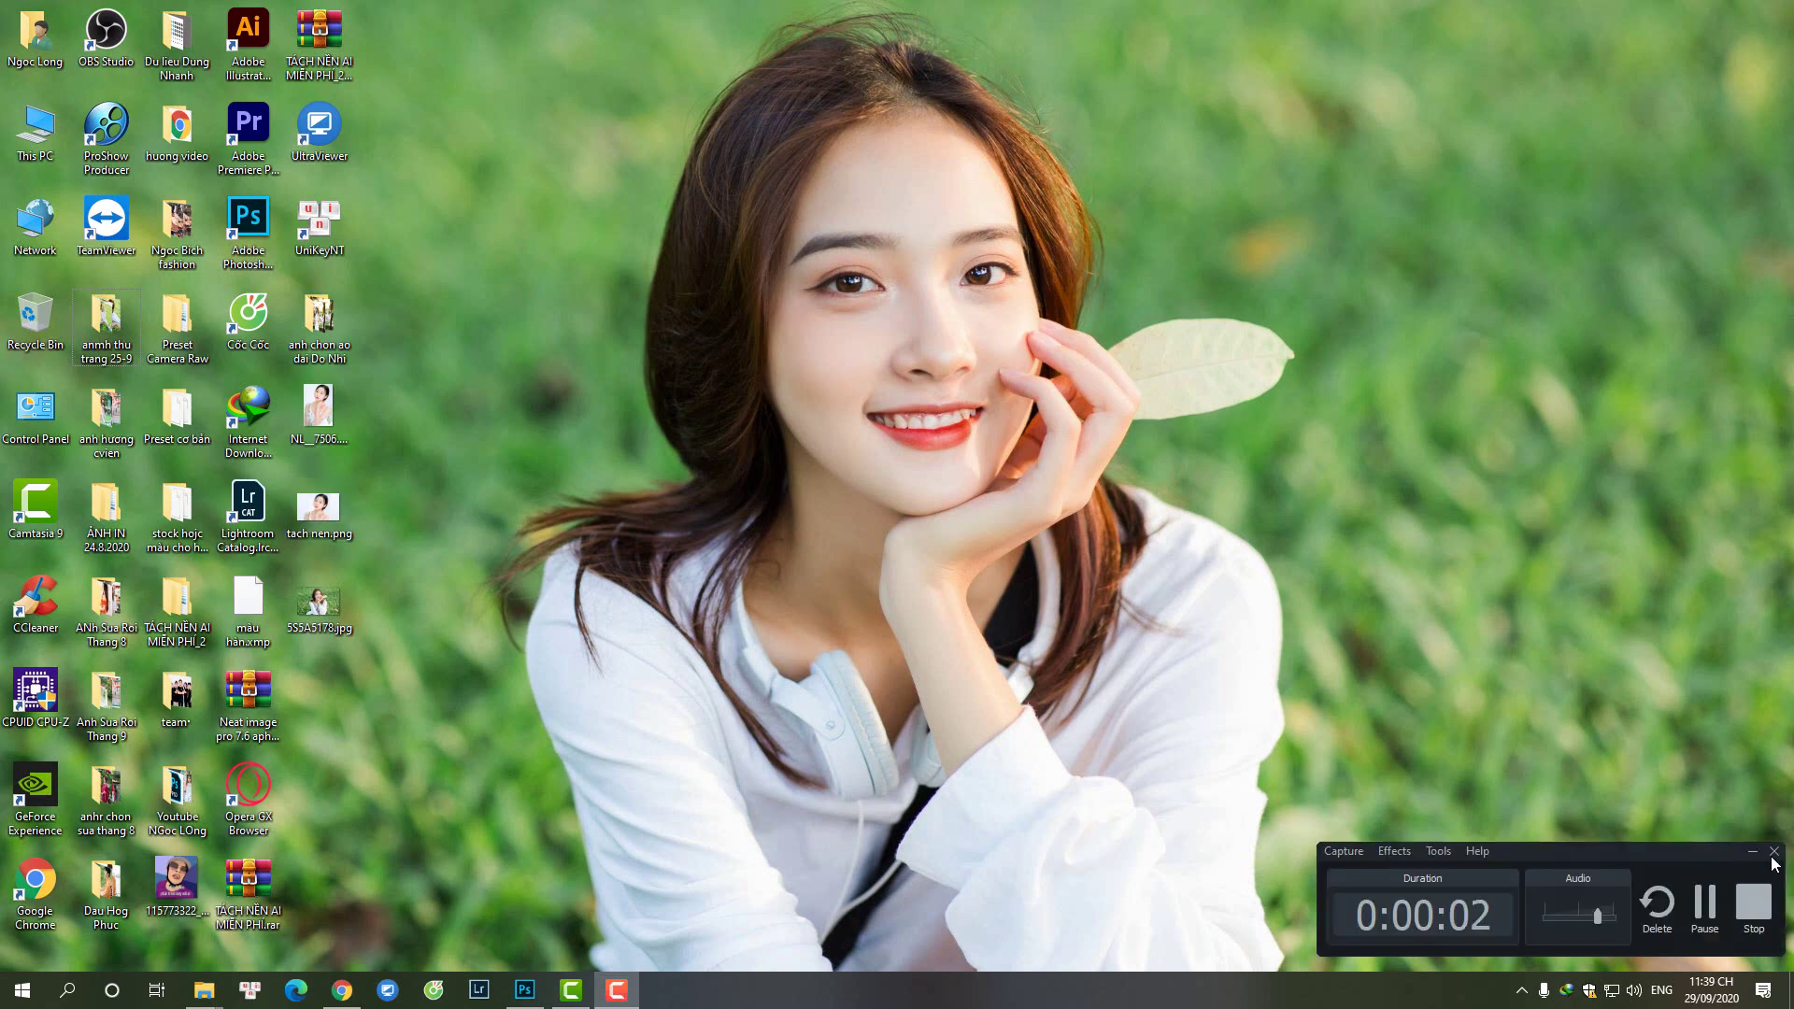
Step: Restore the Photoshop window showing the tach nen.png portrait from the taskbar
click(1752, 853)
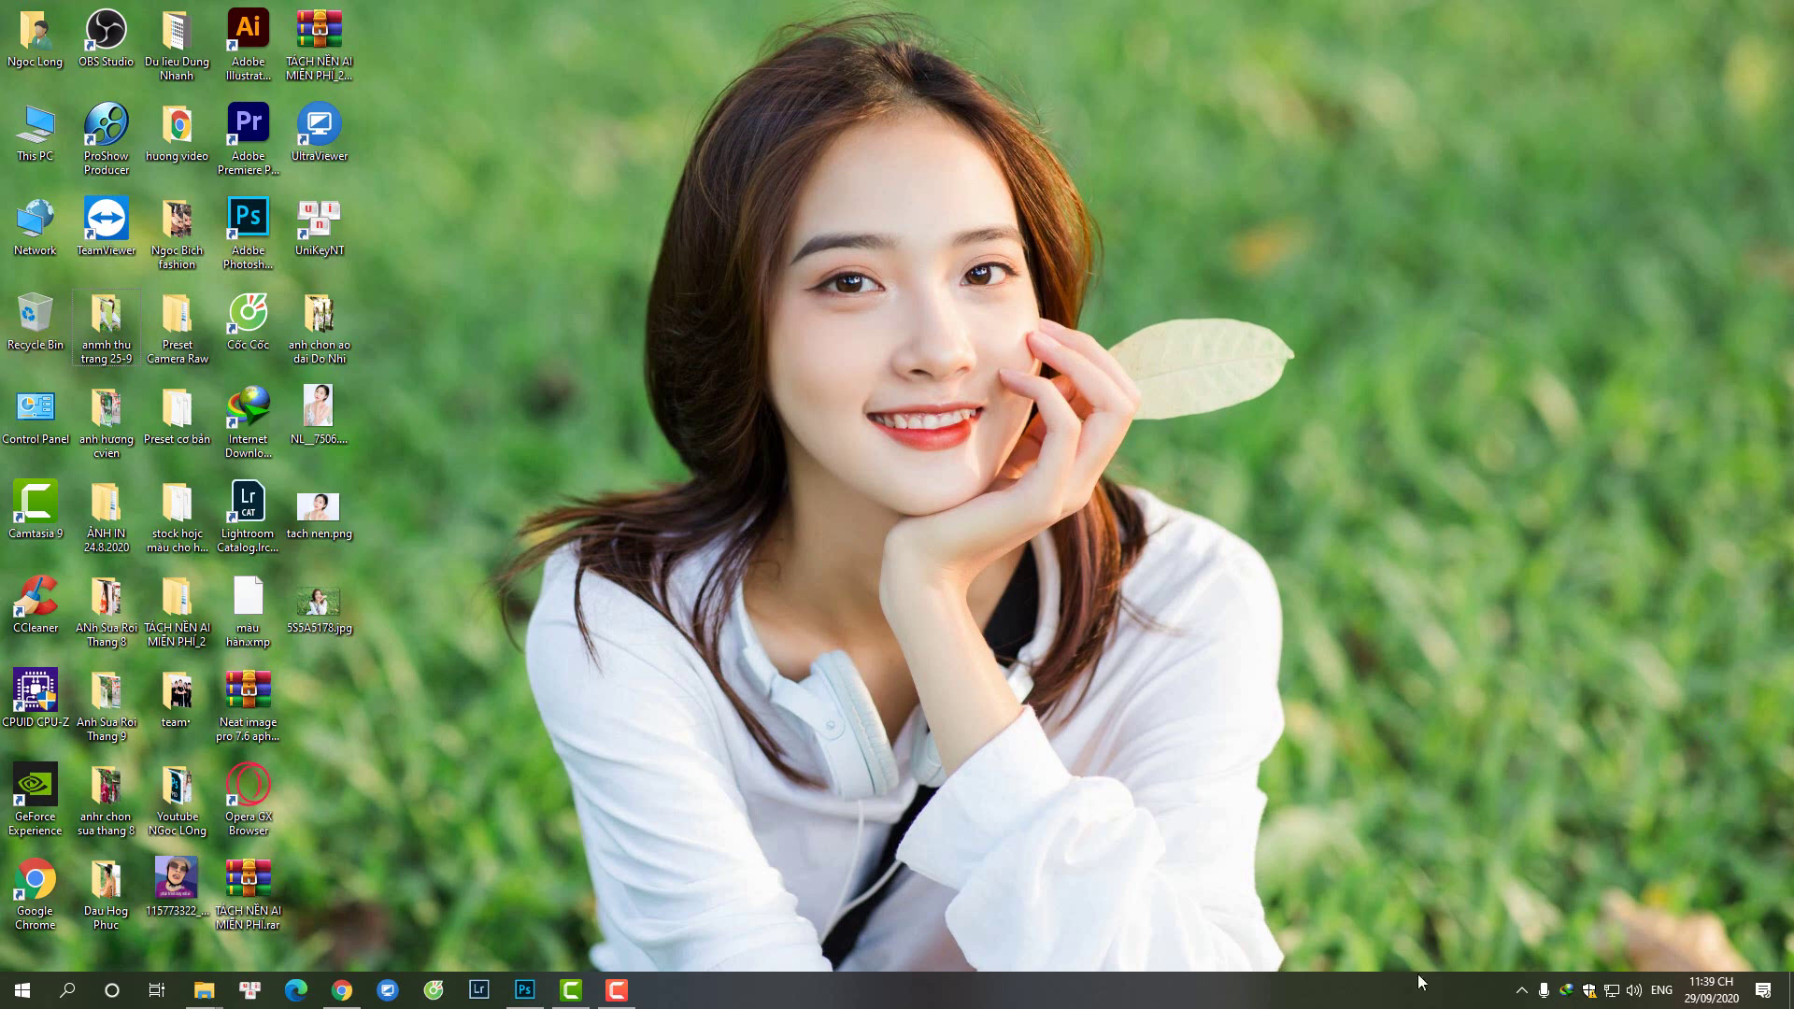
click(524, 989)
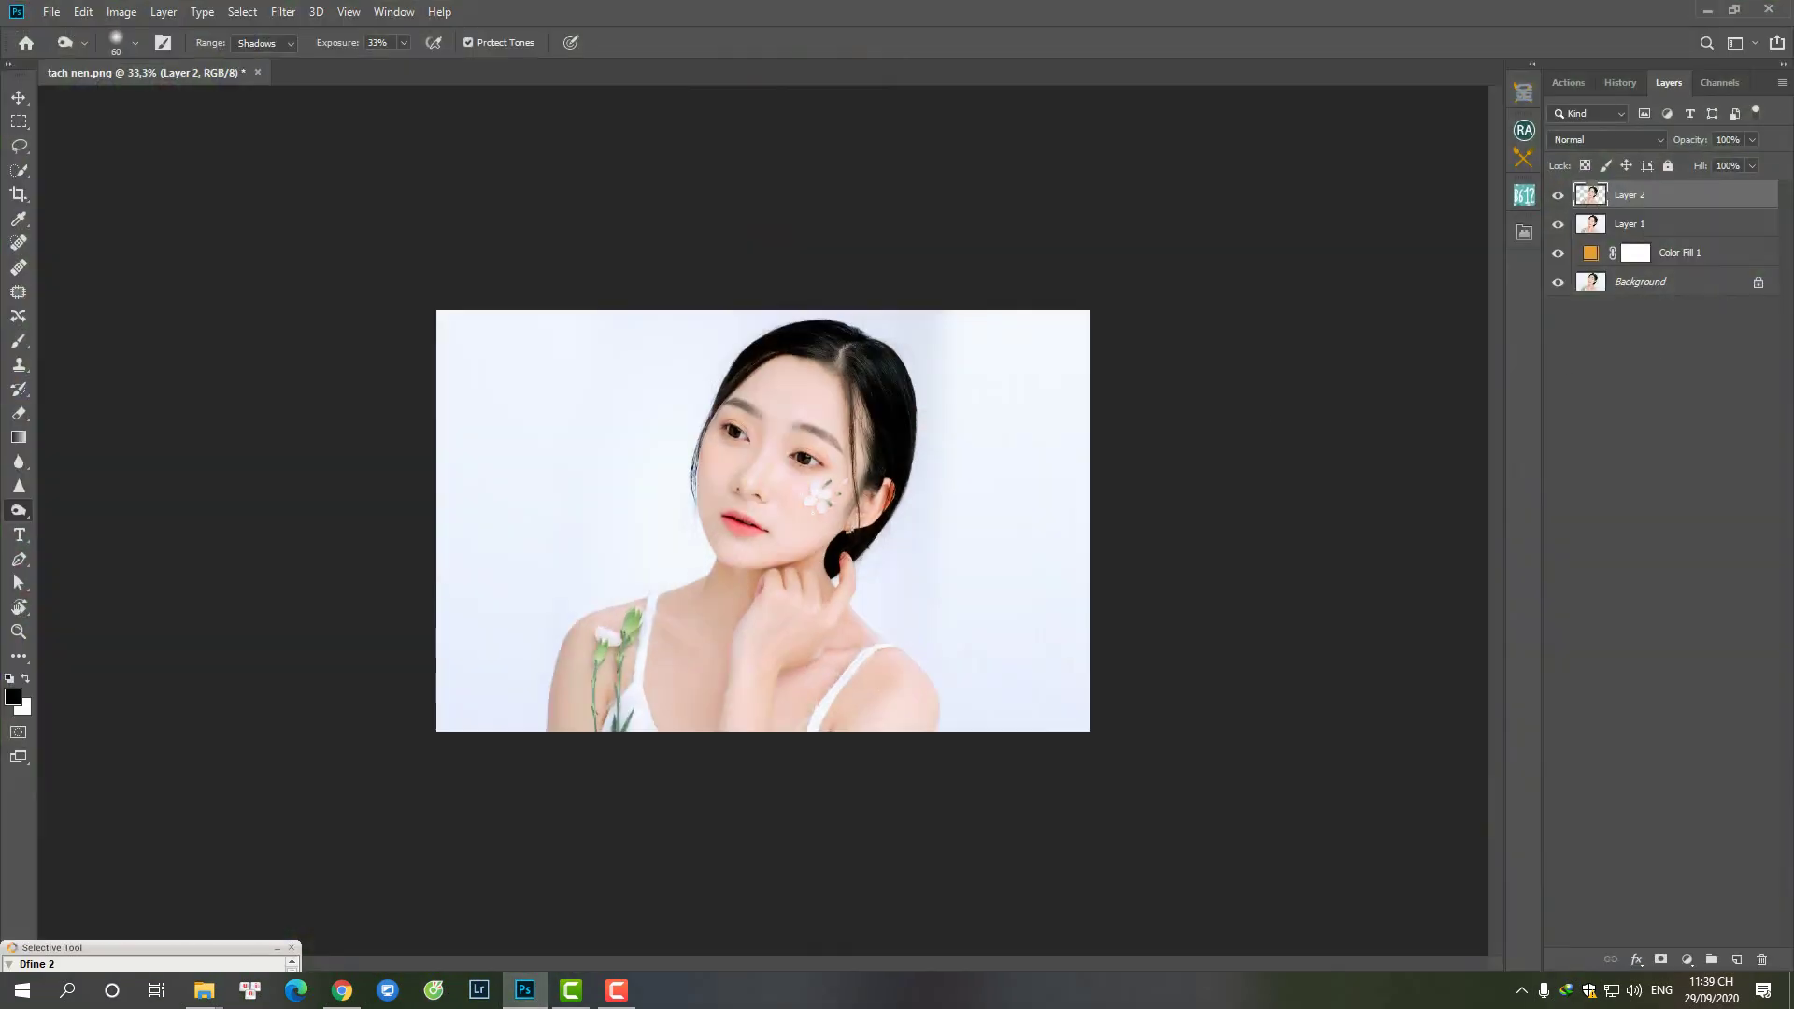
Step: Hide the Background and Layer 1 so only the woman cutout shows over the fill
click(1557, 253)
click(1557, 283)
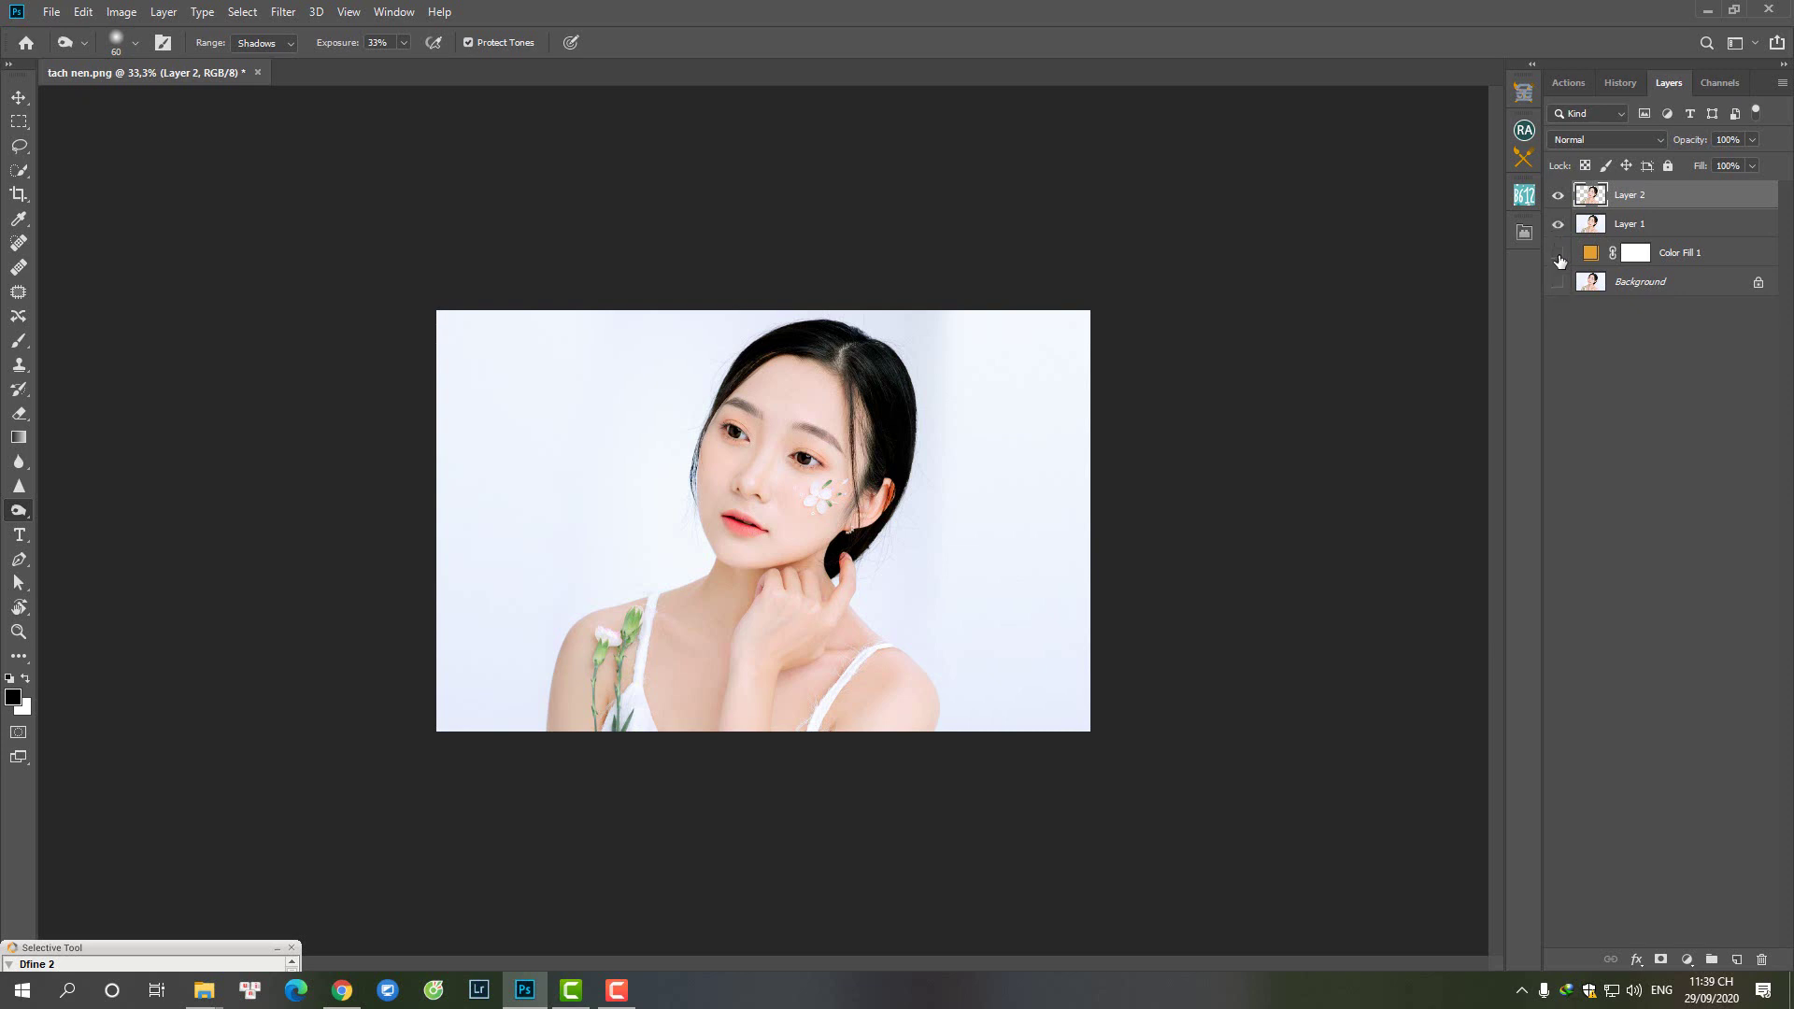
click(1558, 194)
click(1558, 195)
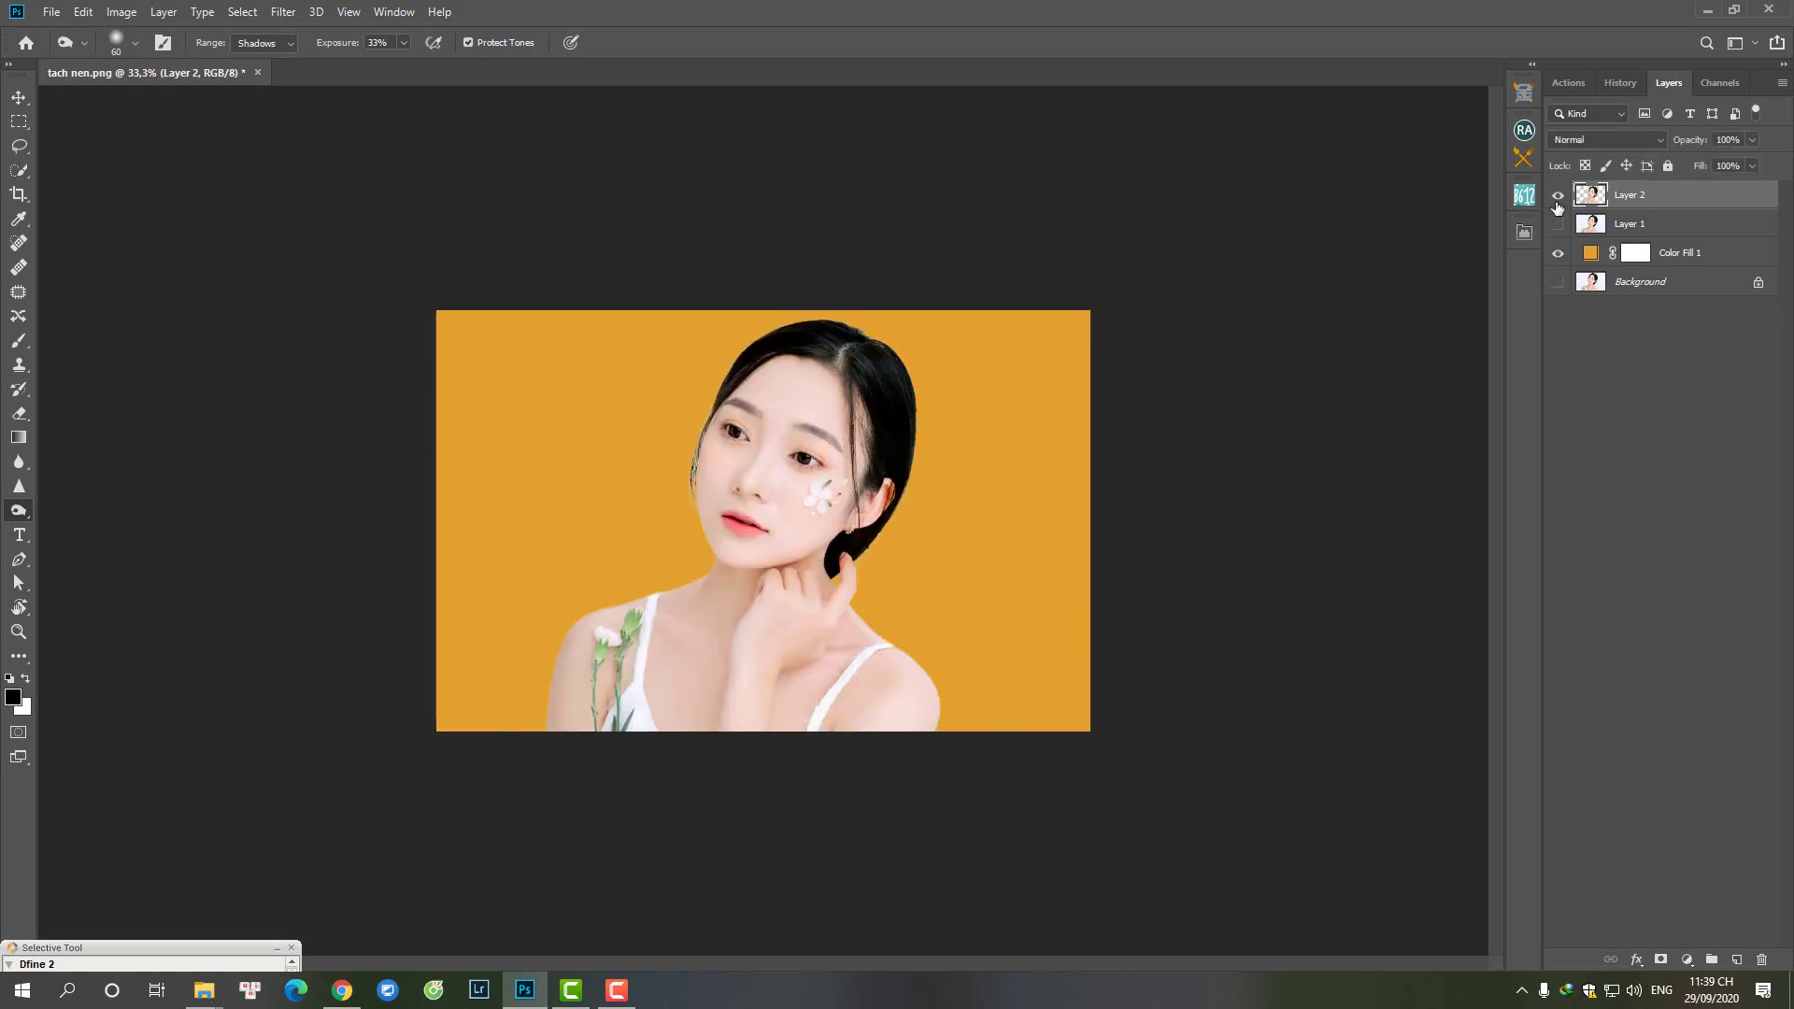
click(1558, 196)
click(1558, 196)
click(1558, 197)
click(1558, 196)
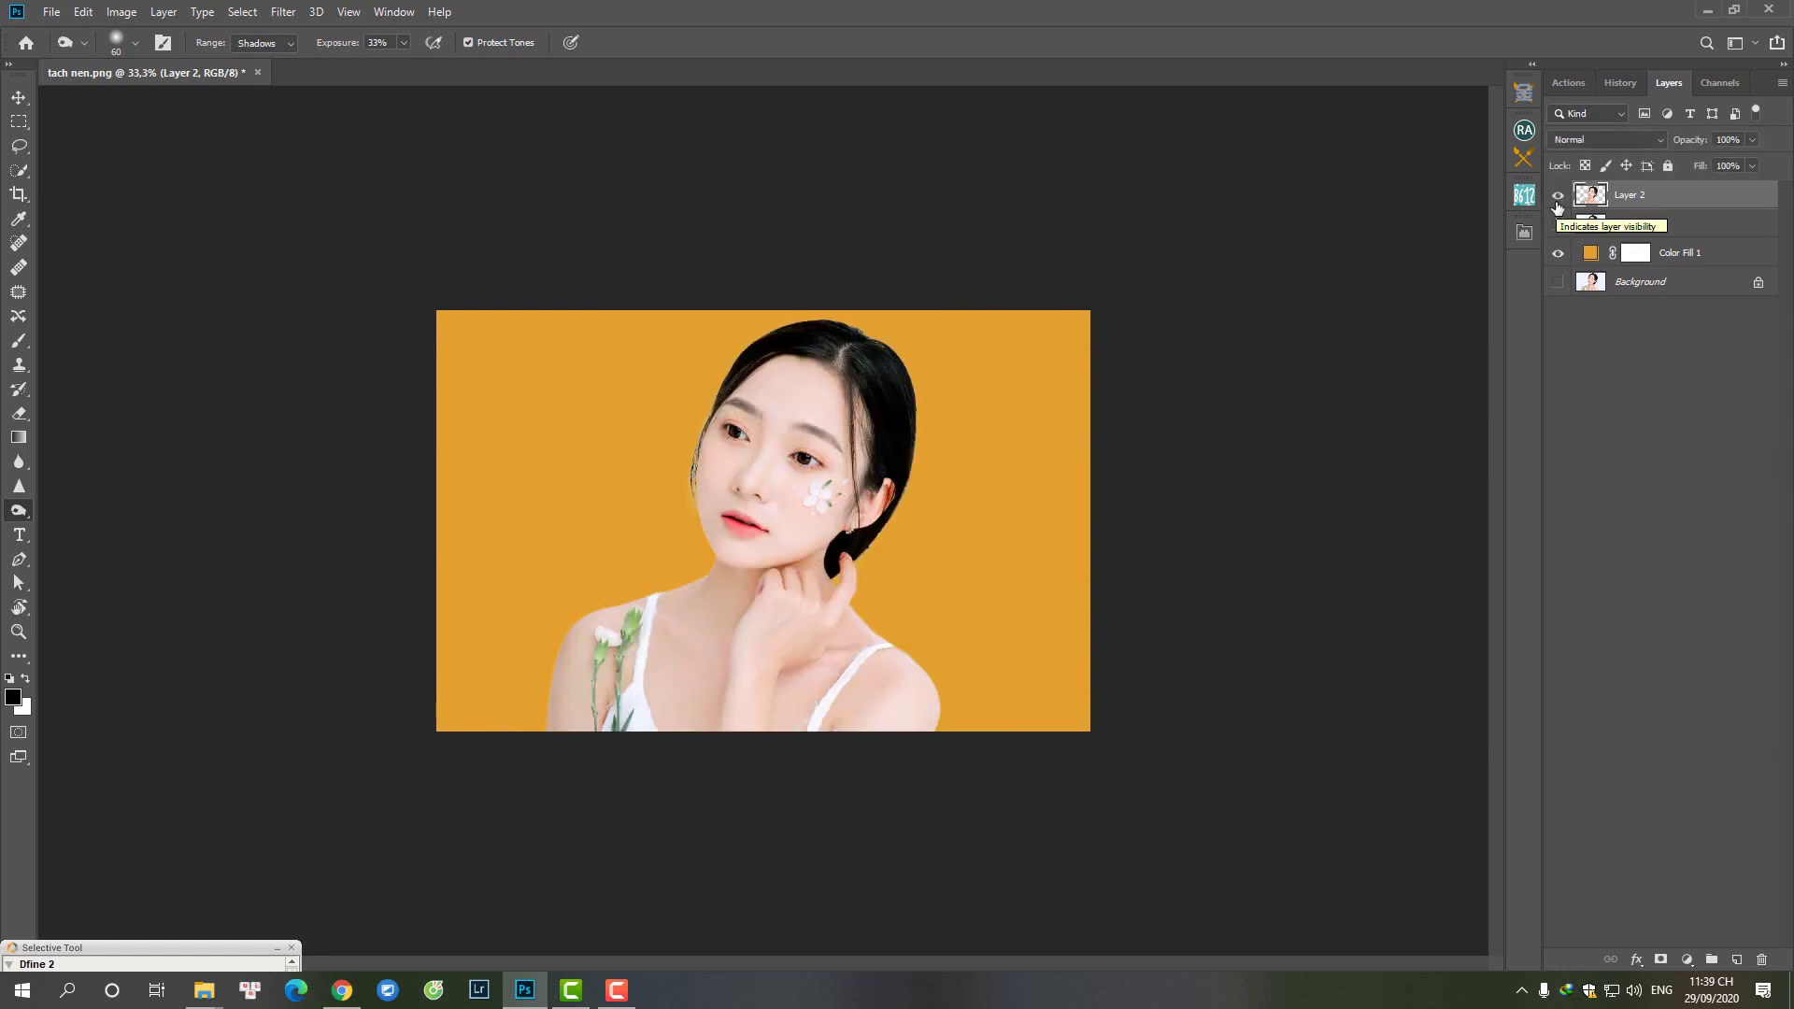
Step: Transform the cutout slightly up and right, commit it, and minimize Photoshop
key(ctrl+t)
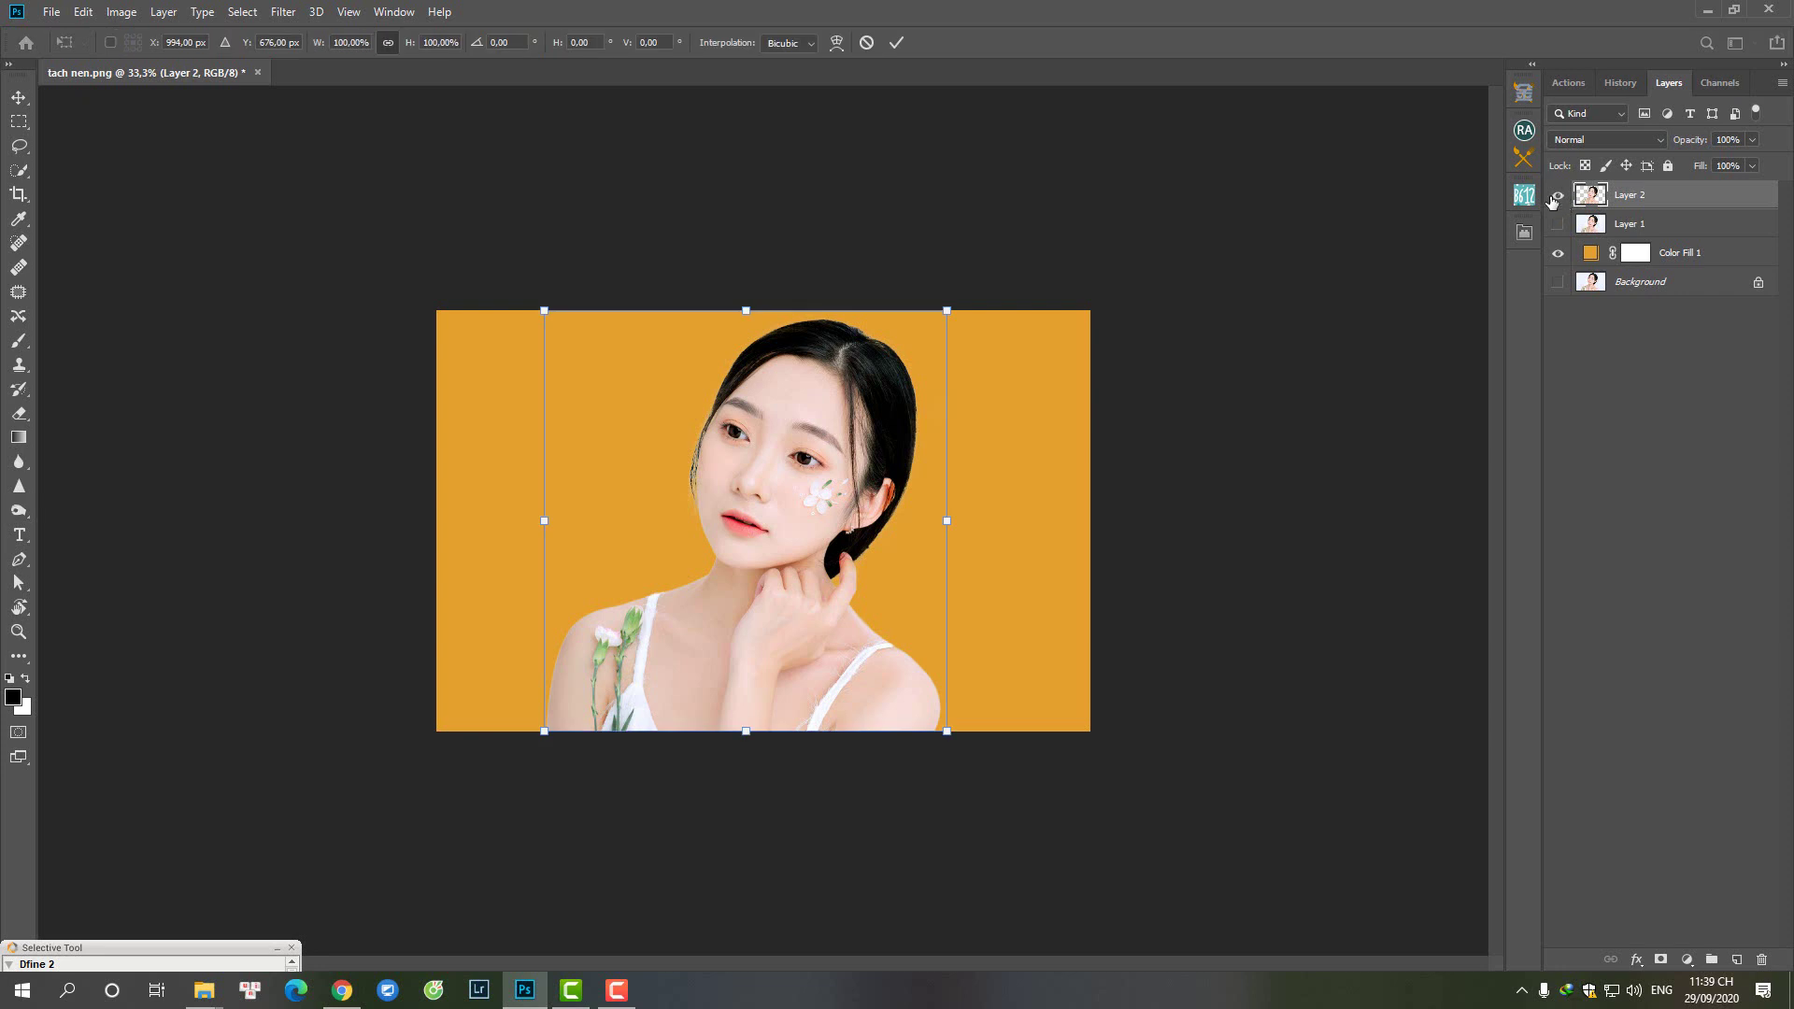
drag(804, 505, 804, 488)
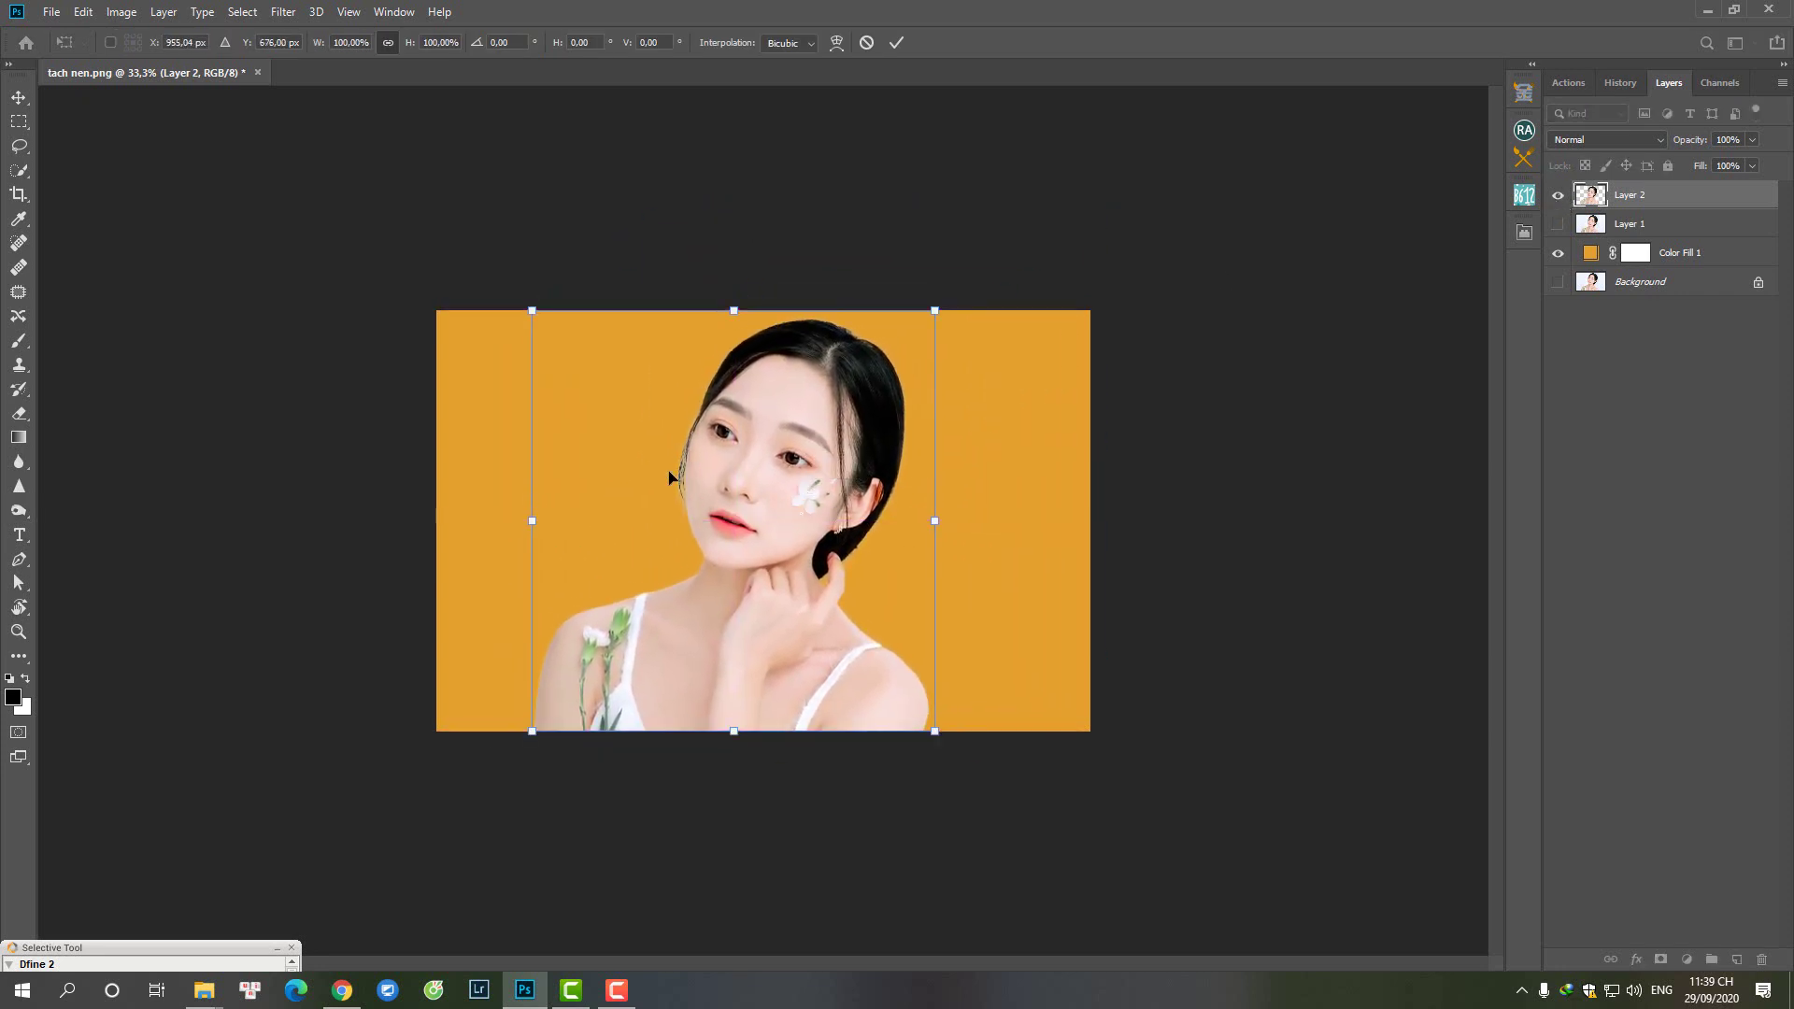
key(ctrl+minus)
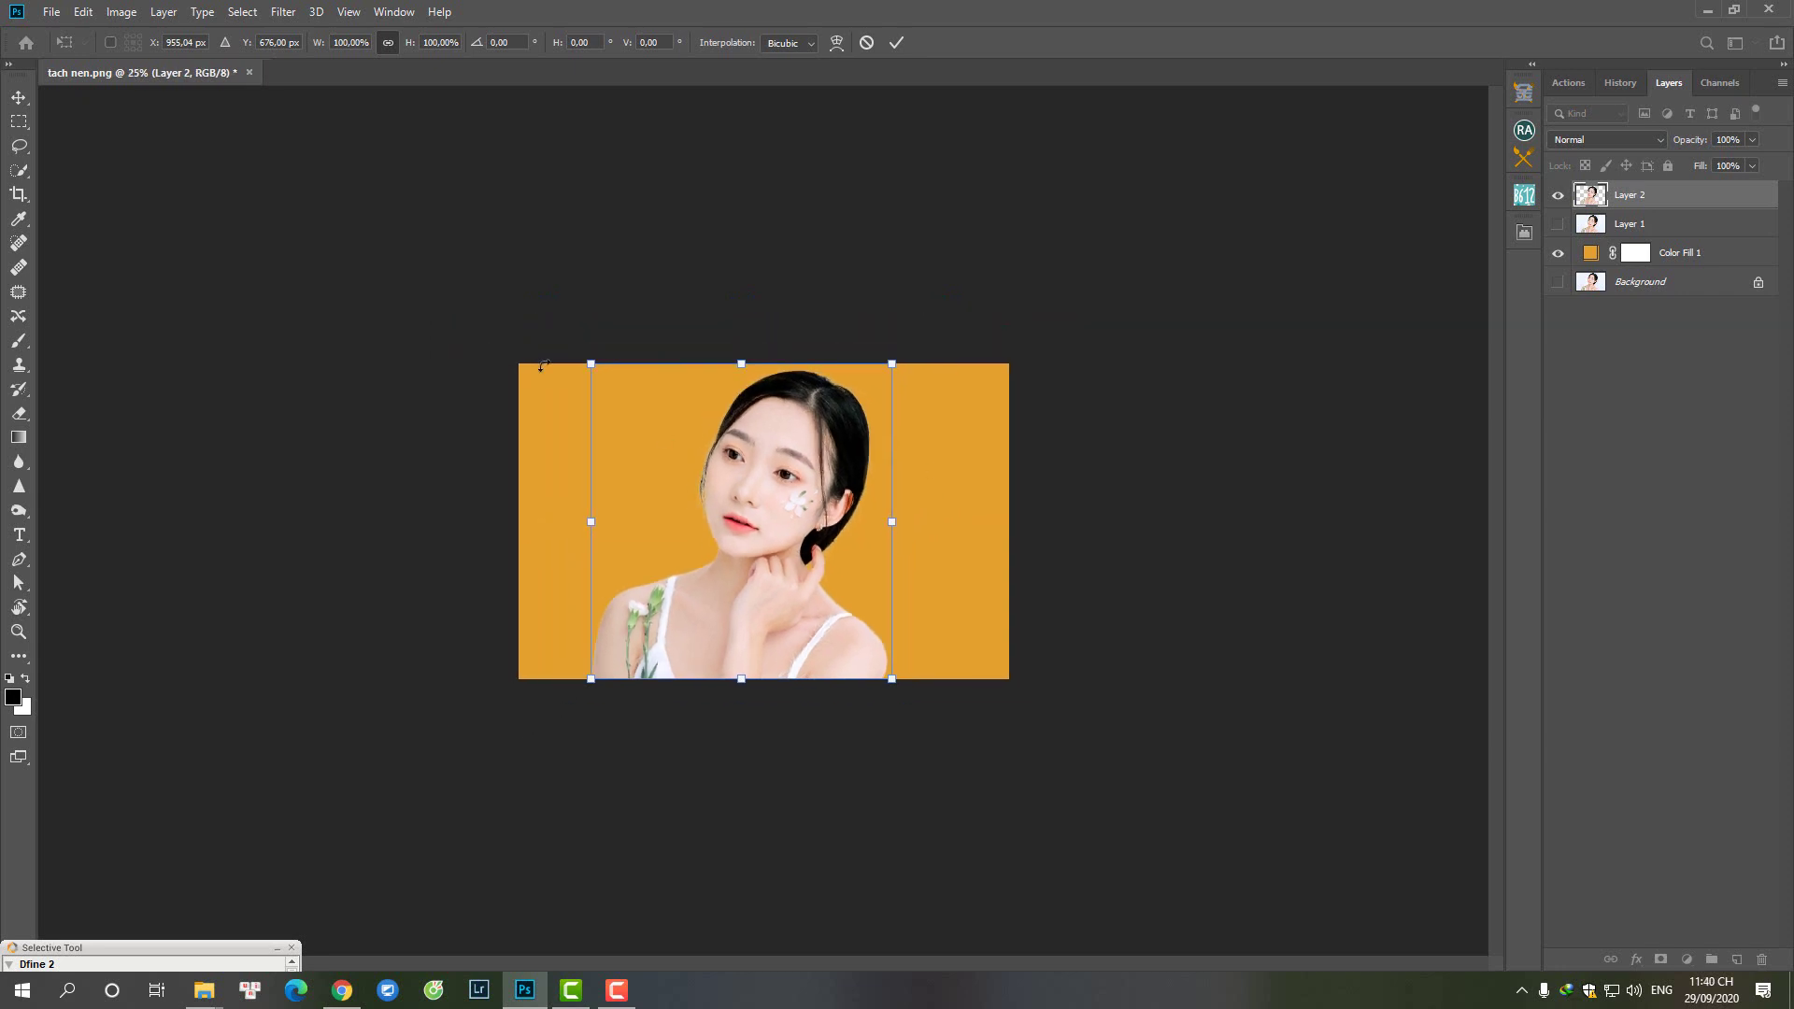
click(896, 42)
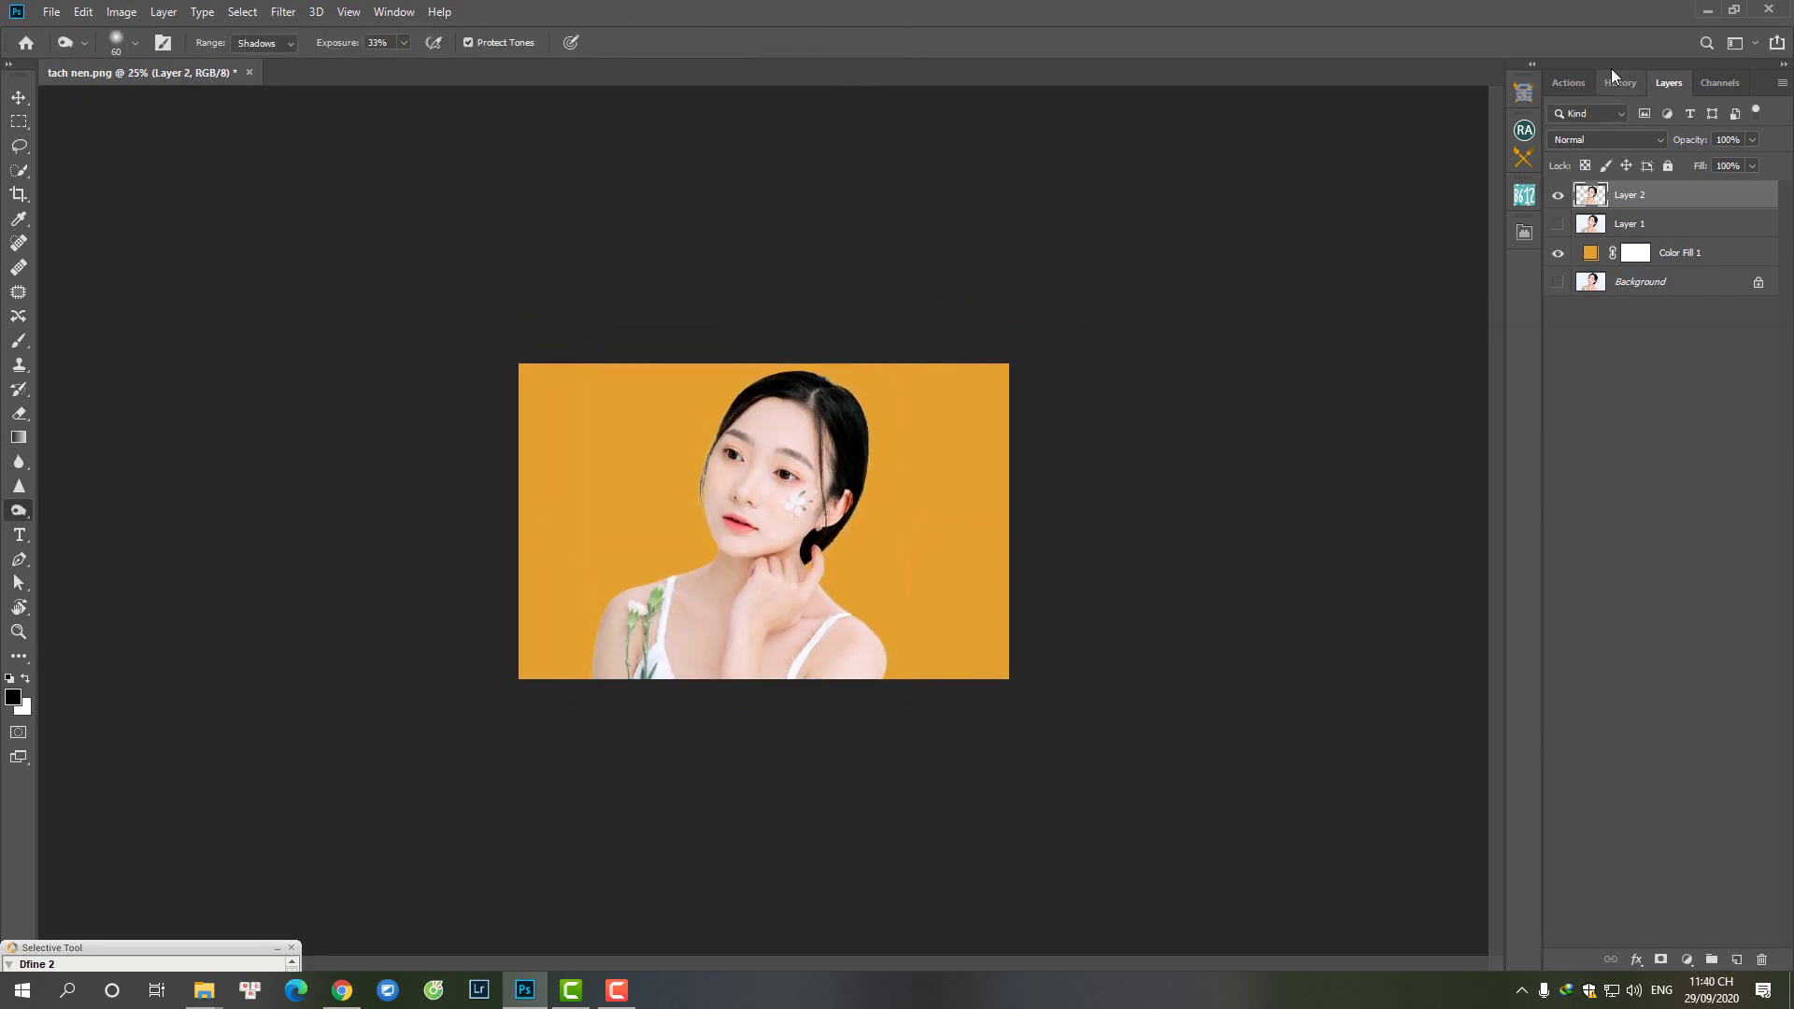
click(1703, 11)
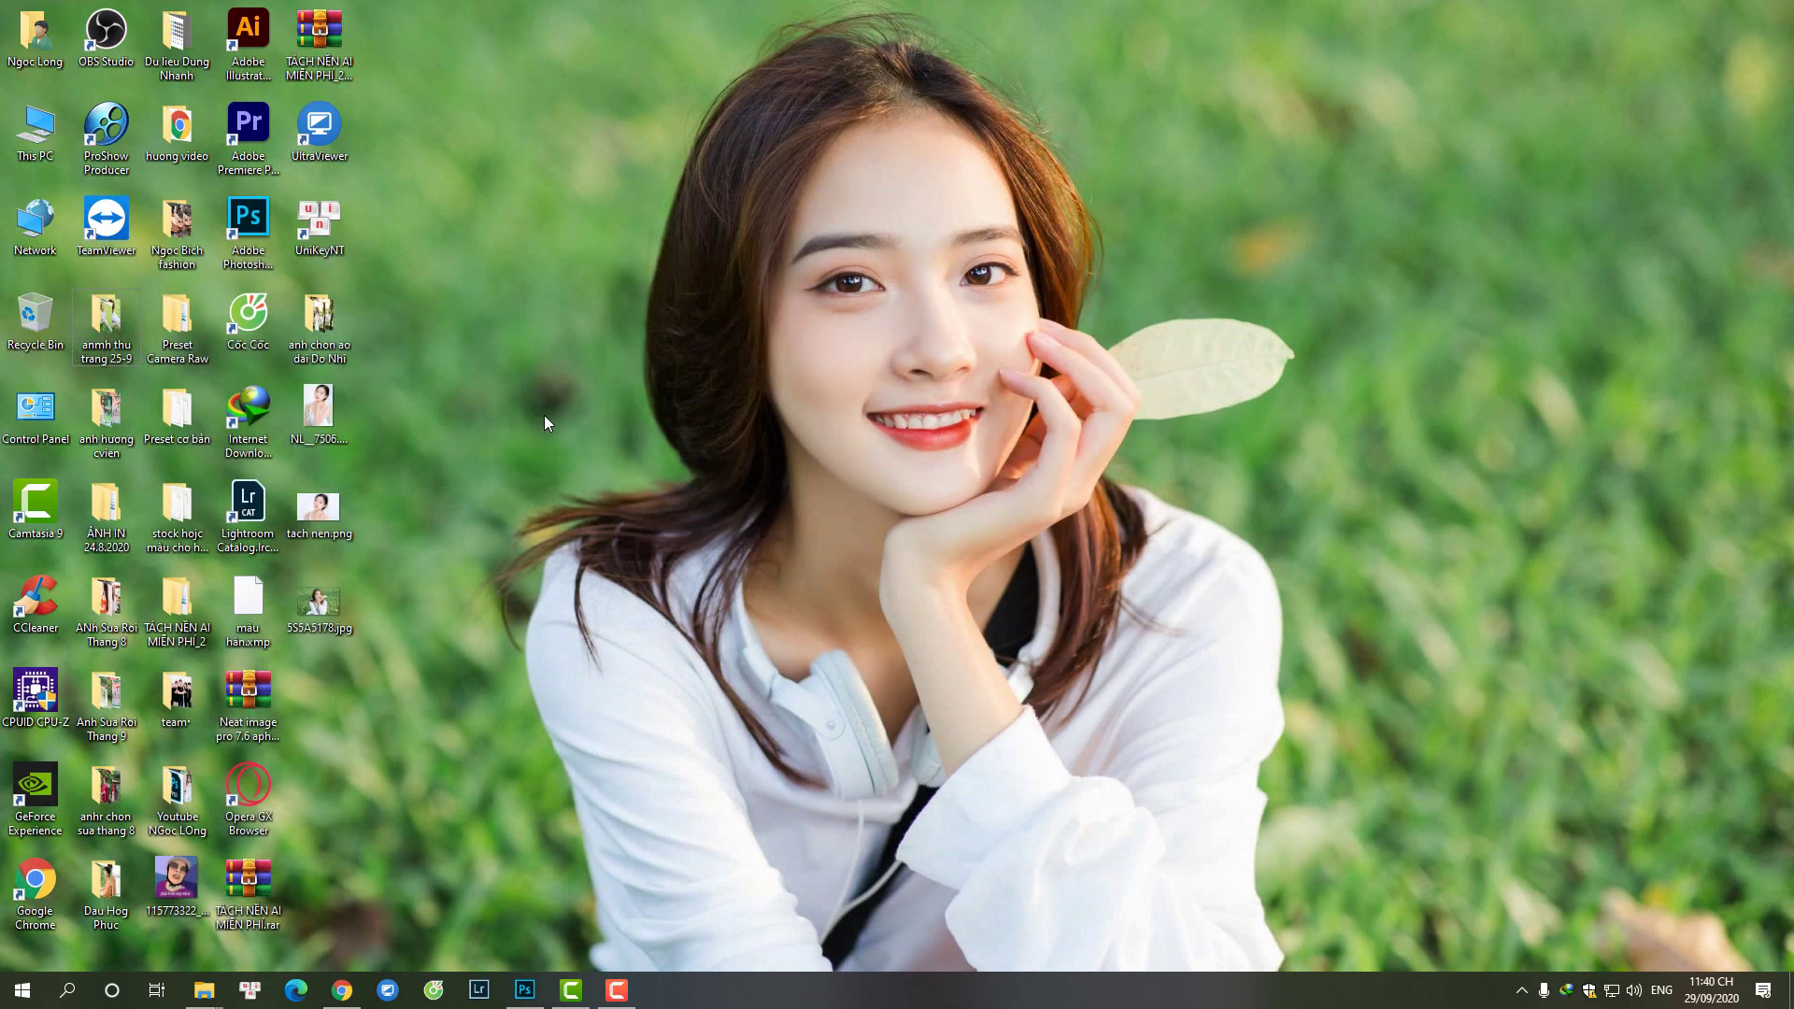
Step: Discard edits to tach nen.png and reopen the original by dragging it onto Photoshop
double_click(262, 232)
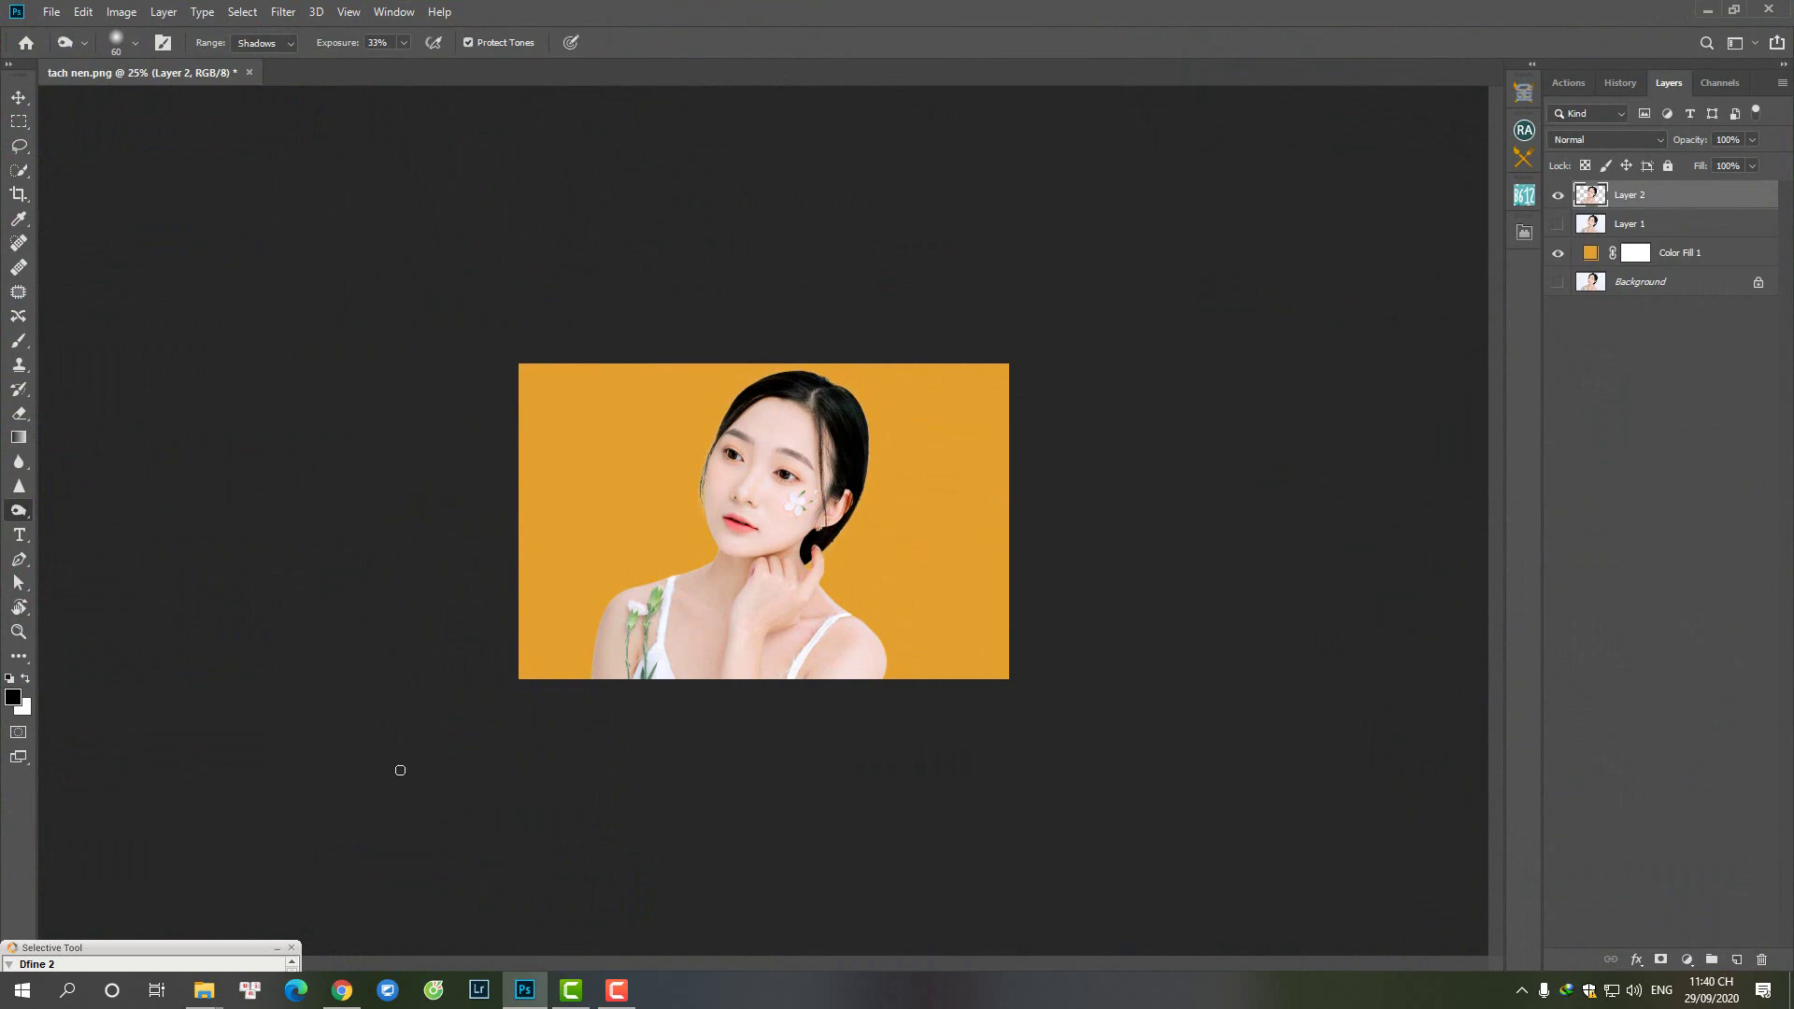
click(1709, 11)
mouse_move(318, 509)
mouse_down()
mouse_move(366, 349)
mouse_move(249, 233)
mouse_up()
click(249, 73)
click(892, 364)
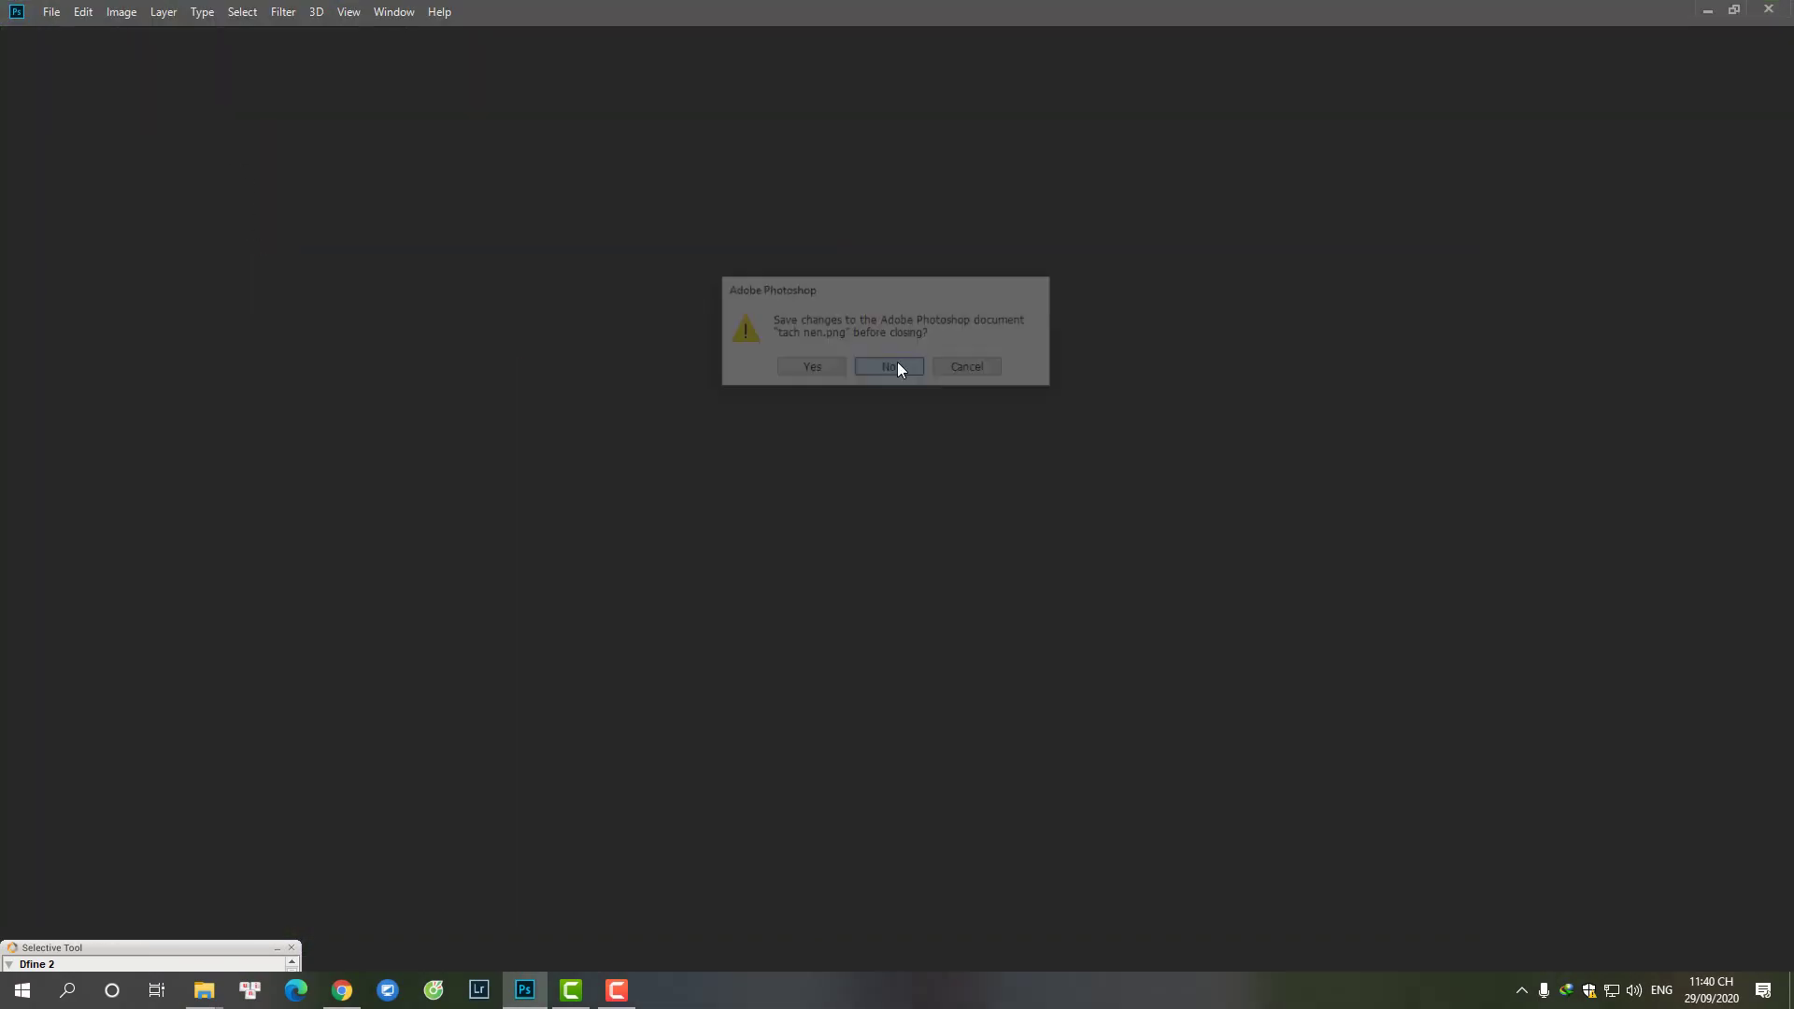
click(1708, 10)
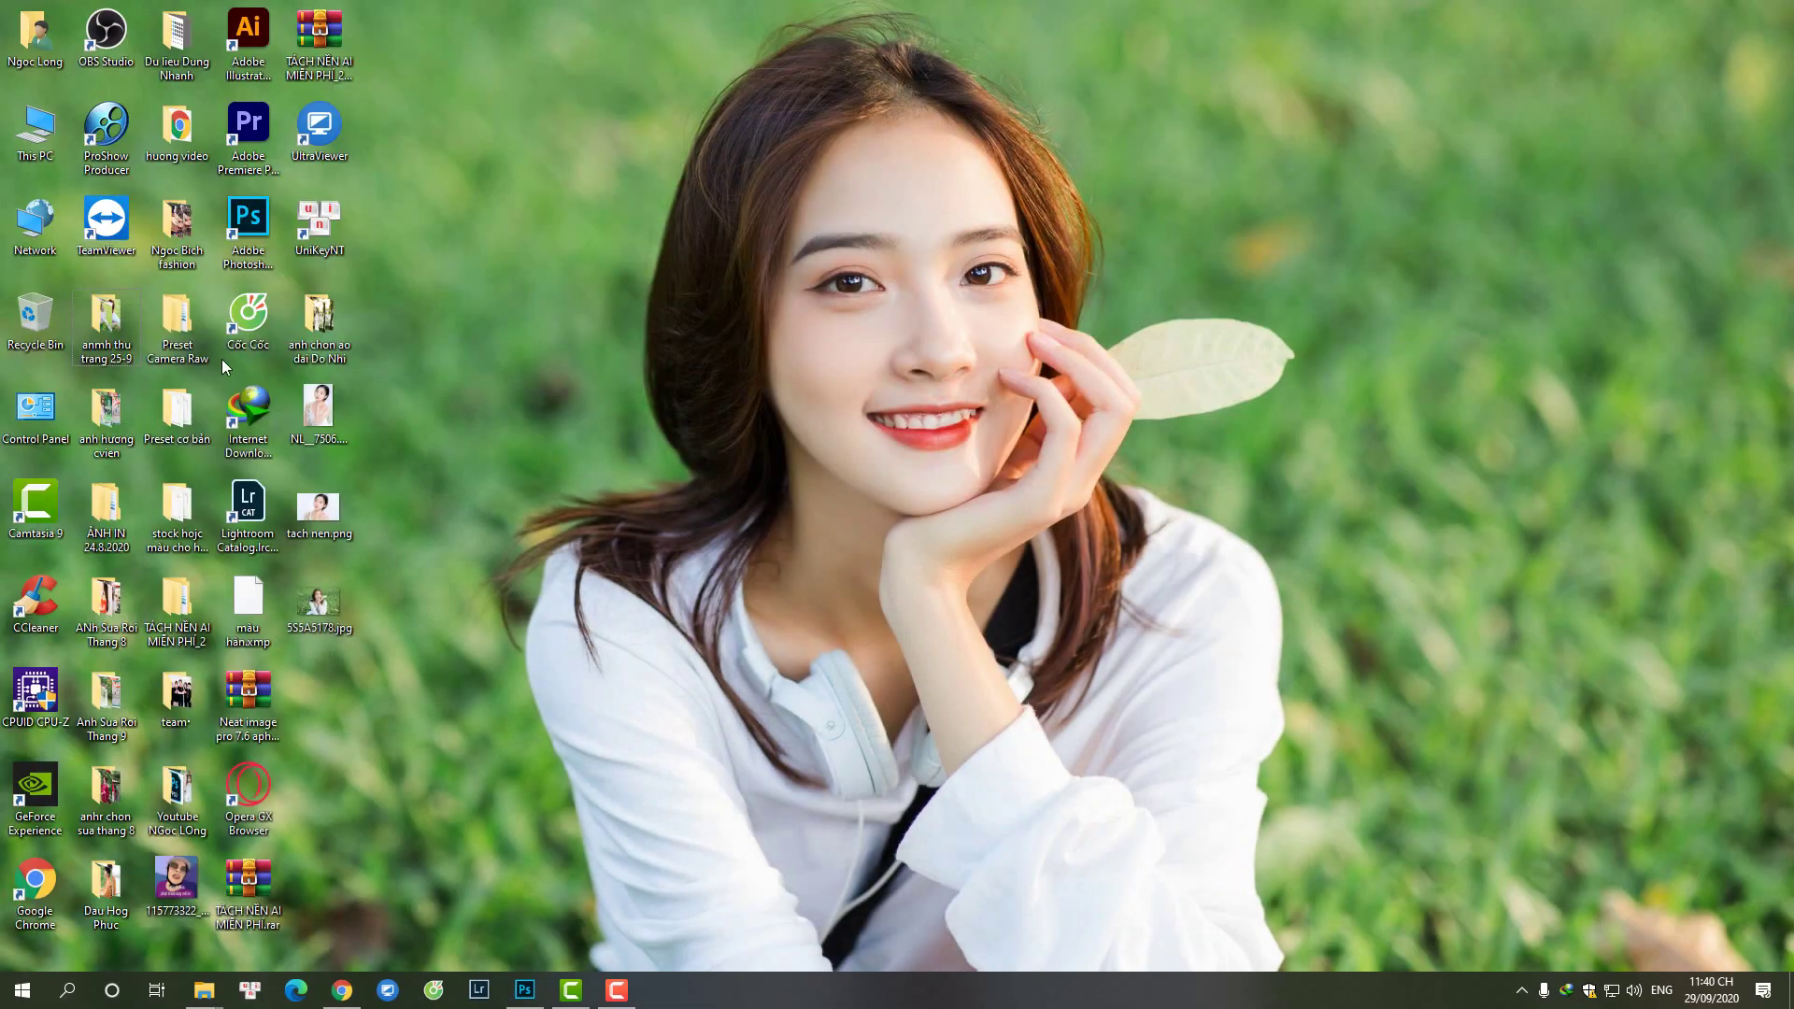
drag(318, 509, 249, 234)
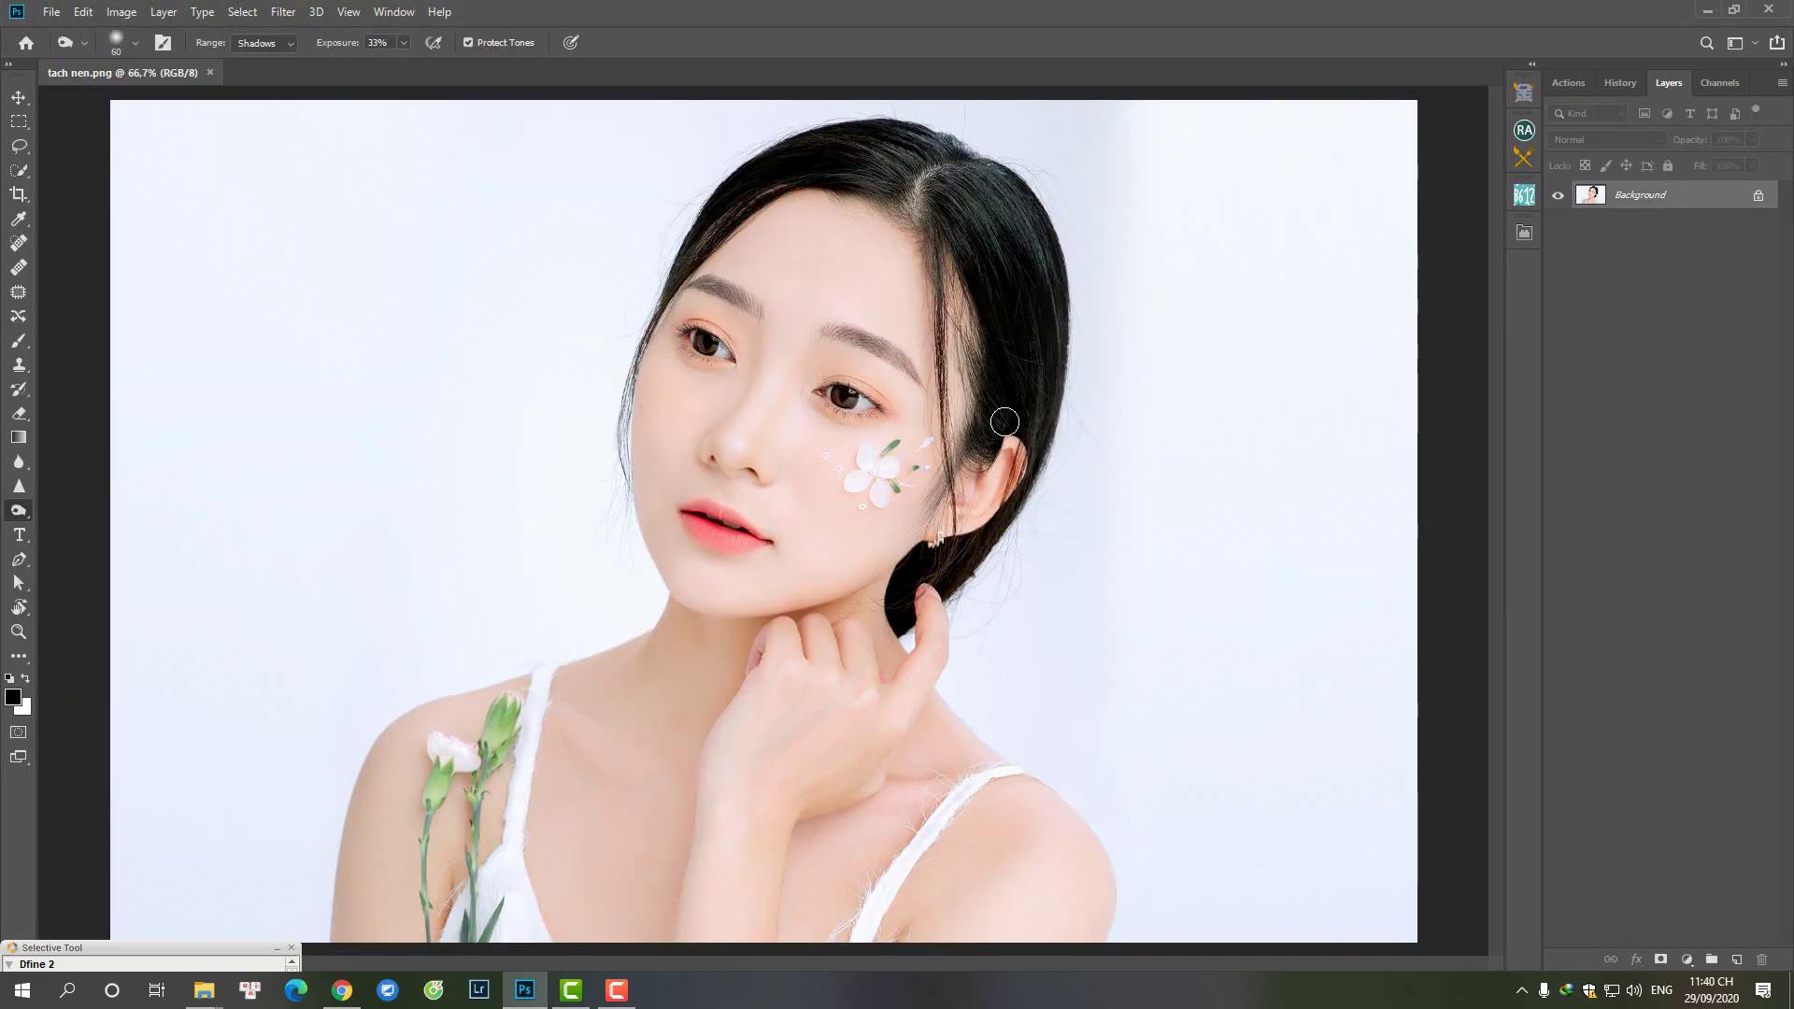
Step: Magic Wand-select the white background, then invert so only the woman is selected
key(ctrl+minus)
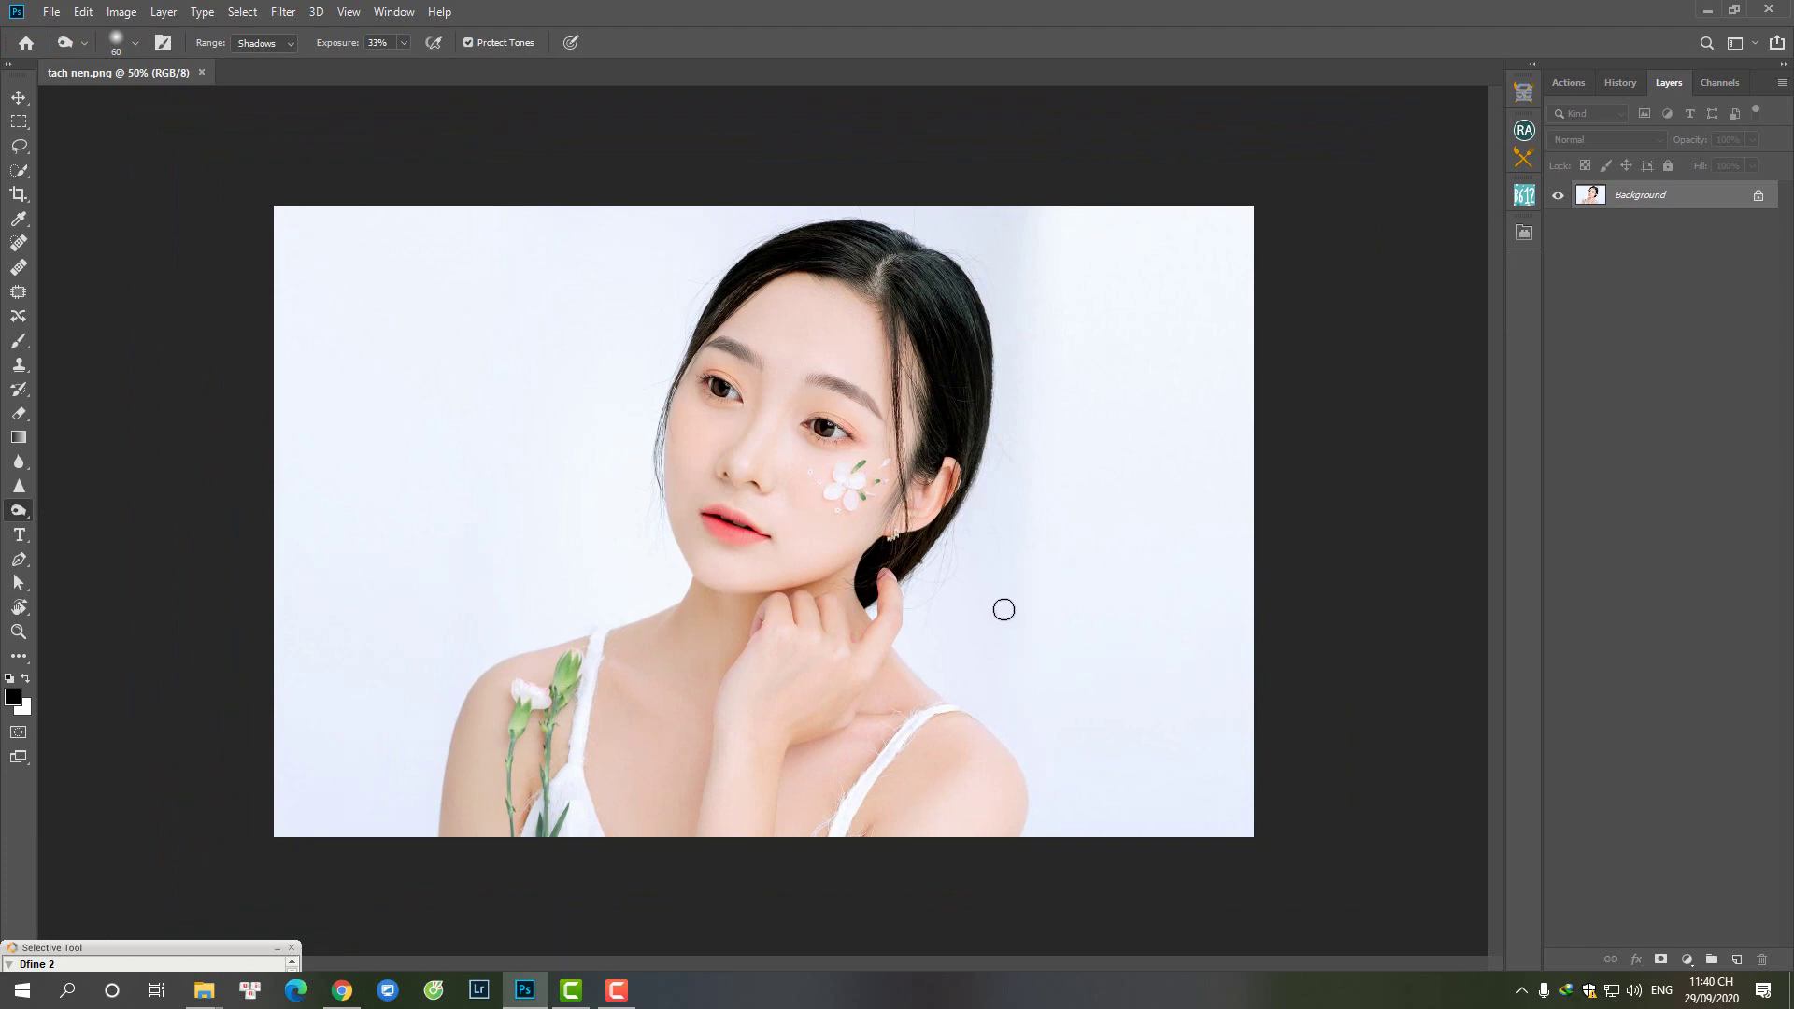
key(w)
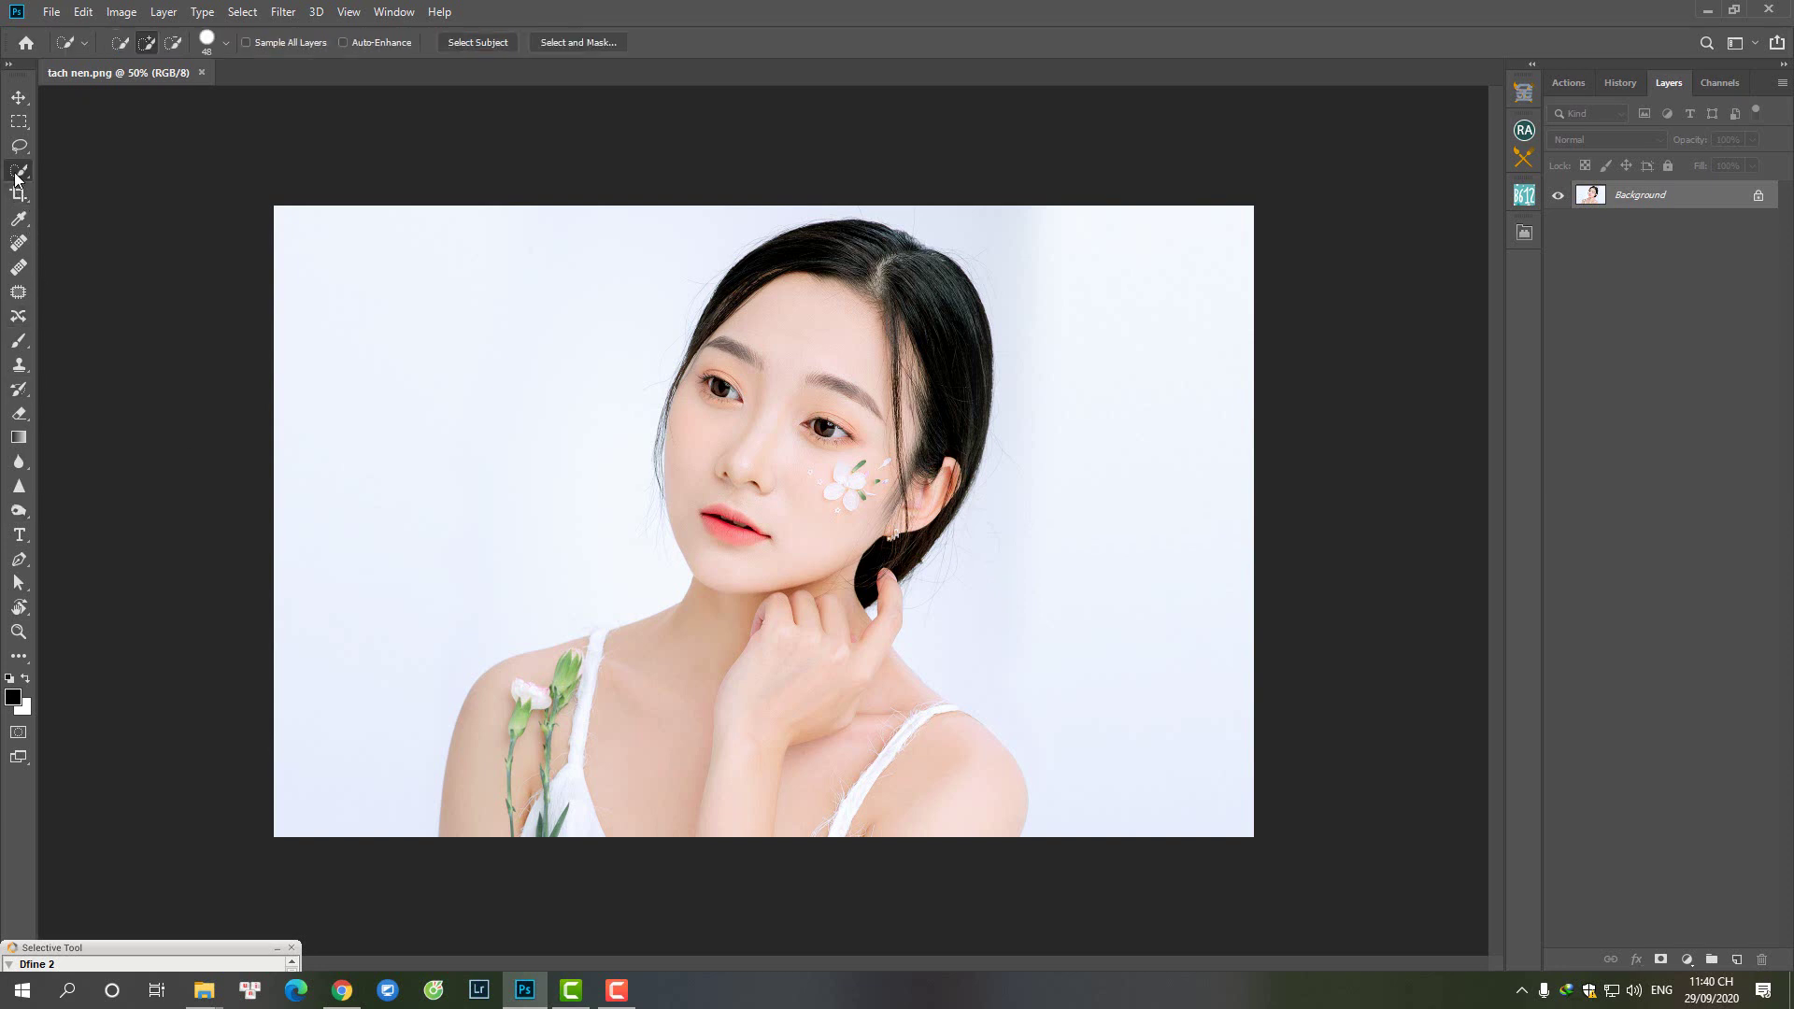
right_click(19, 170)
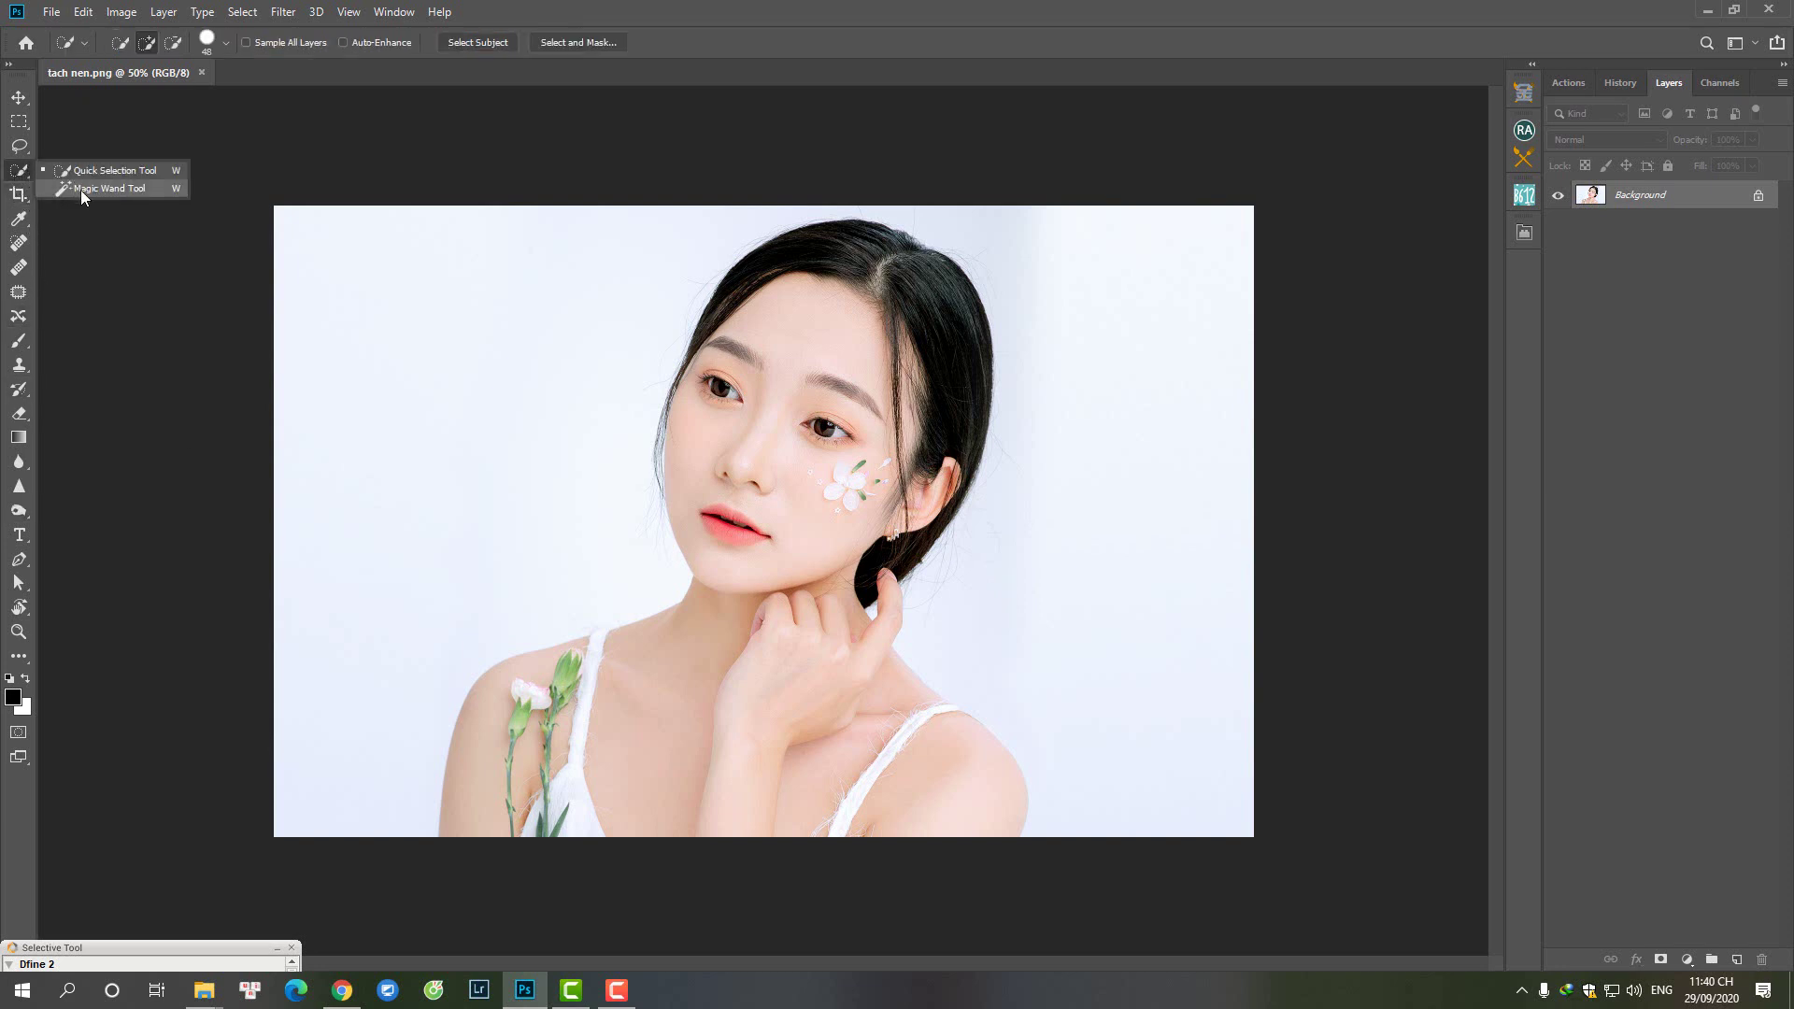
click(80, 188)
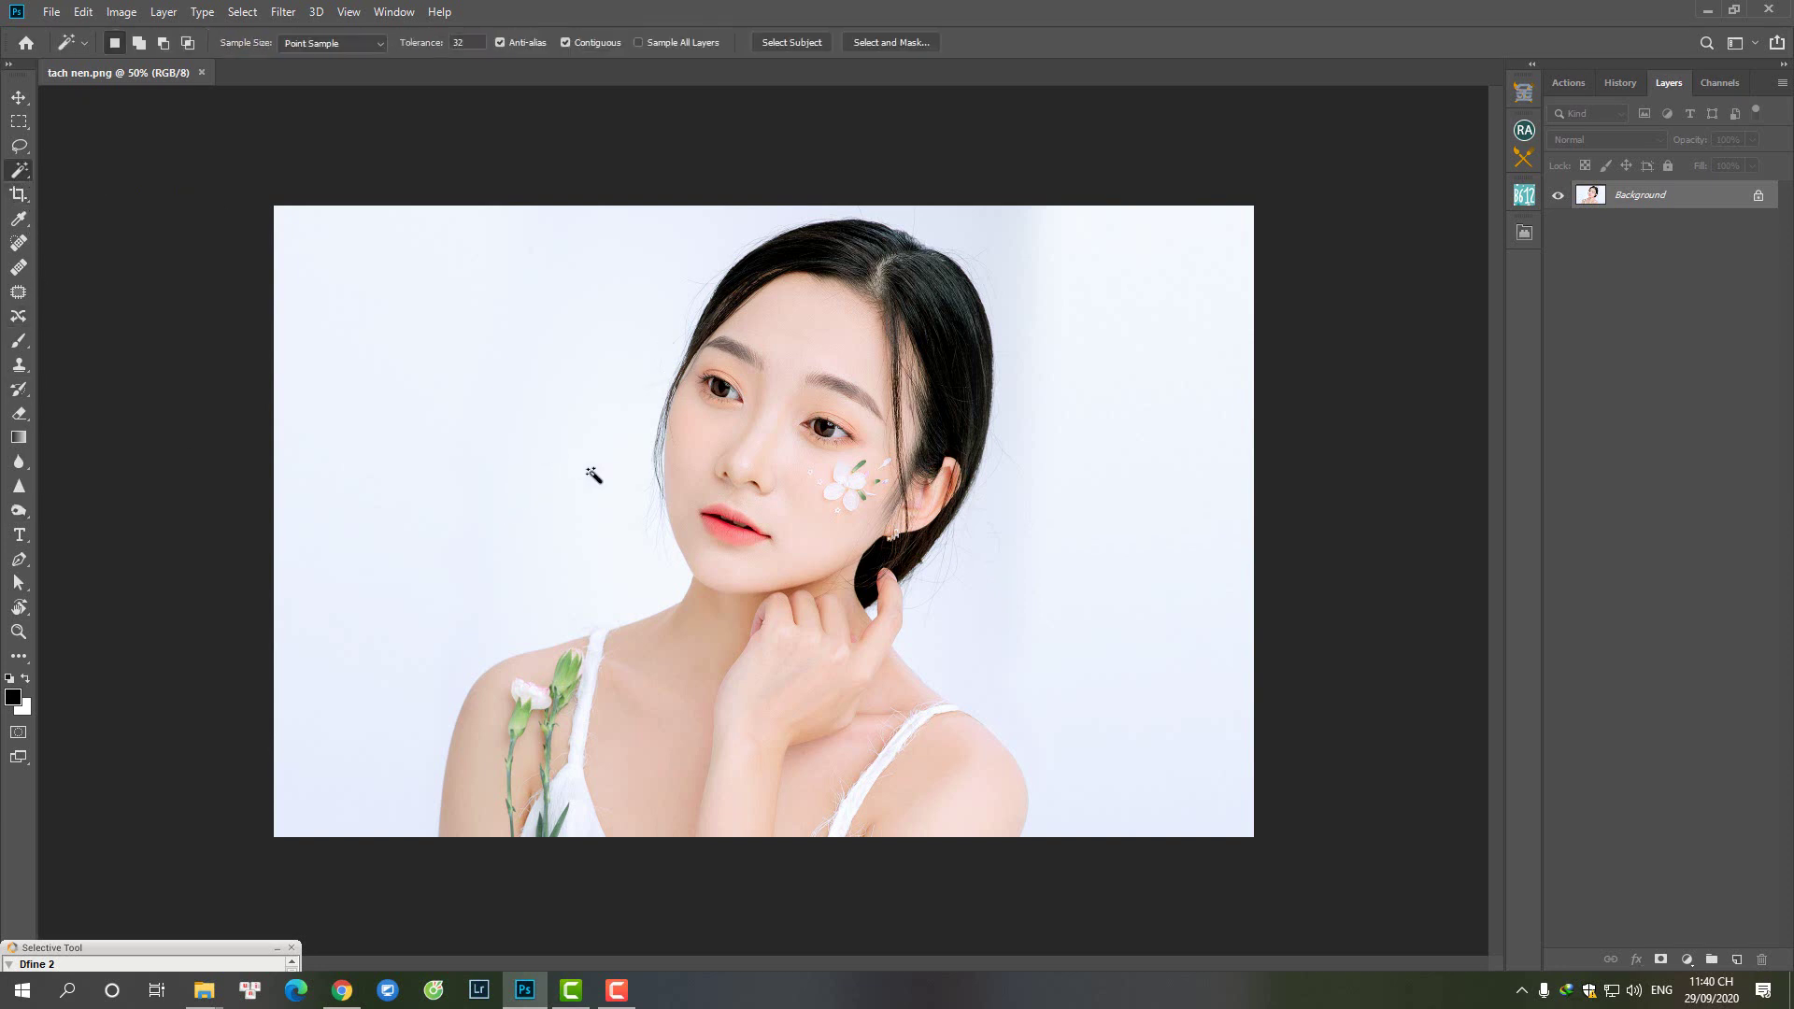
click(556, 612)
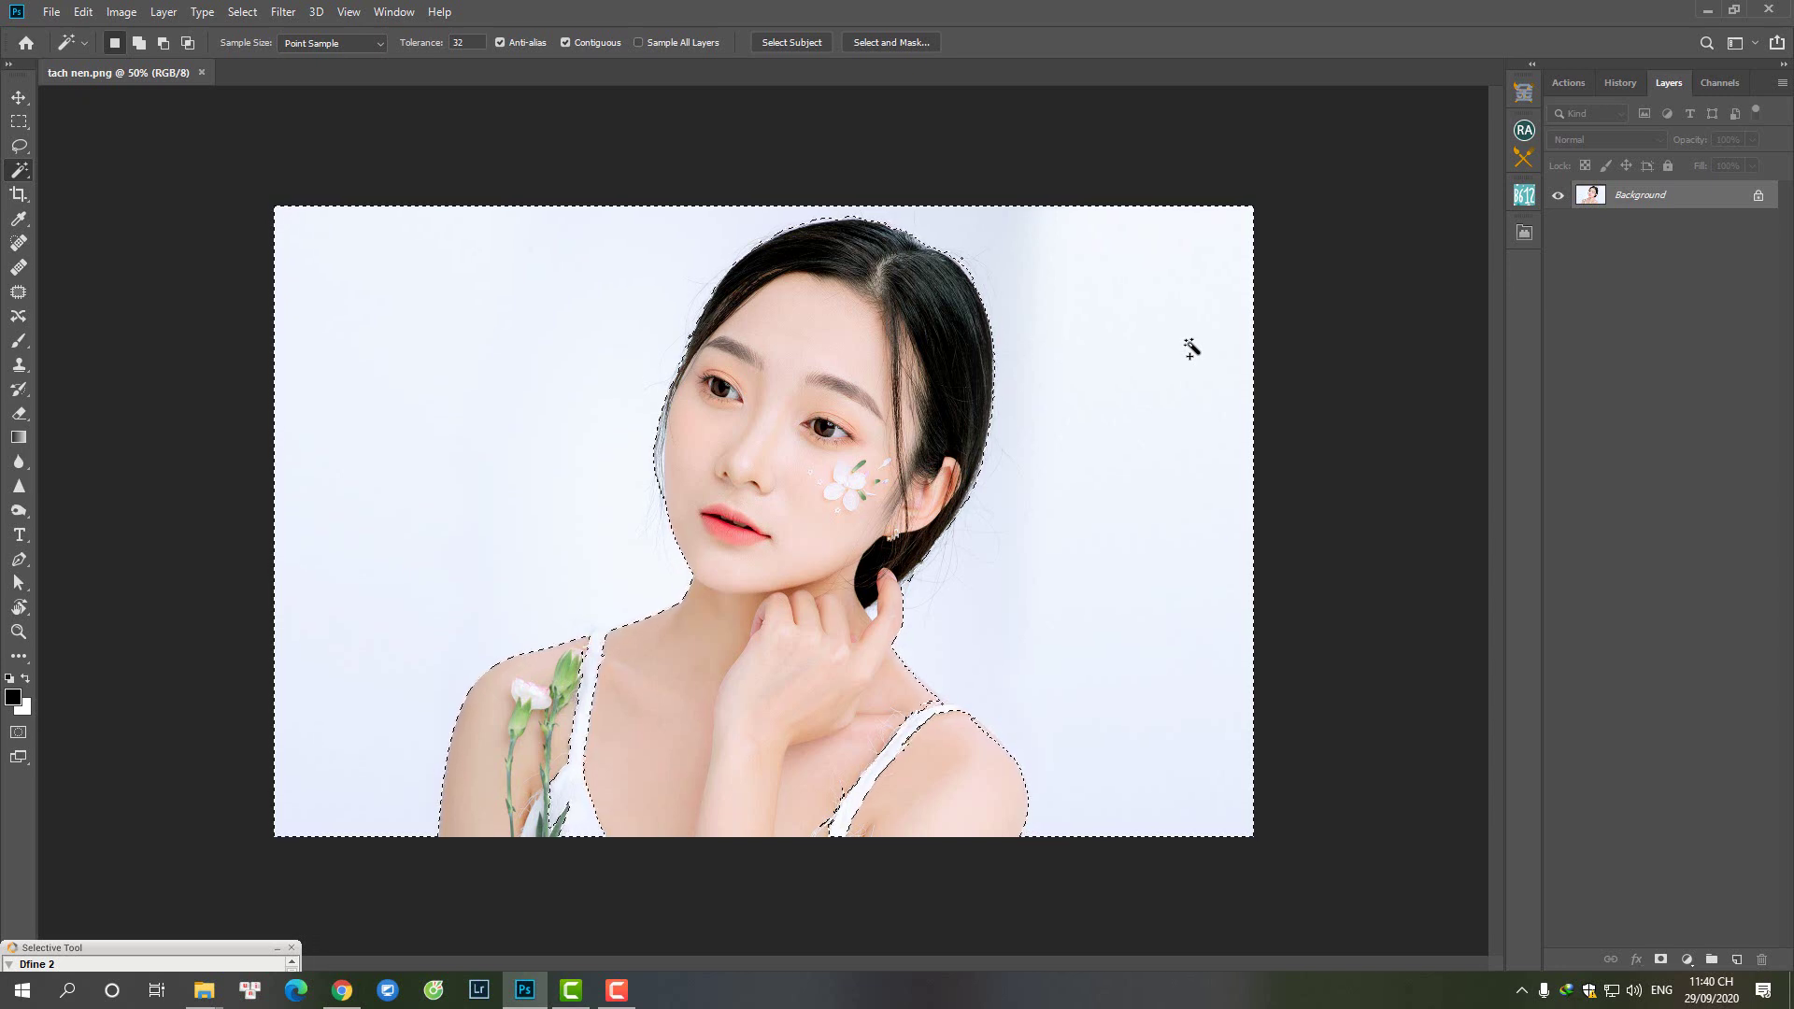
key(ctrl+shift+i)
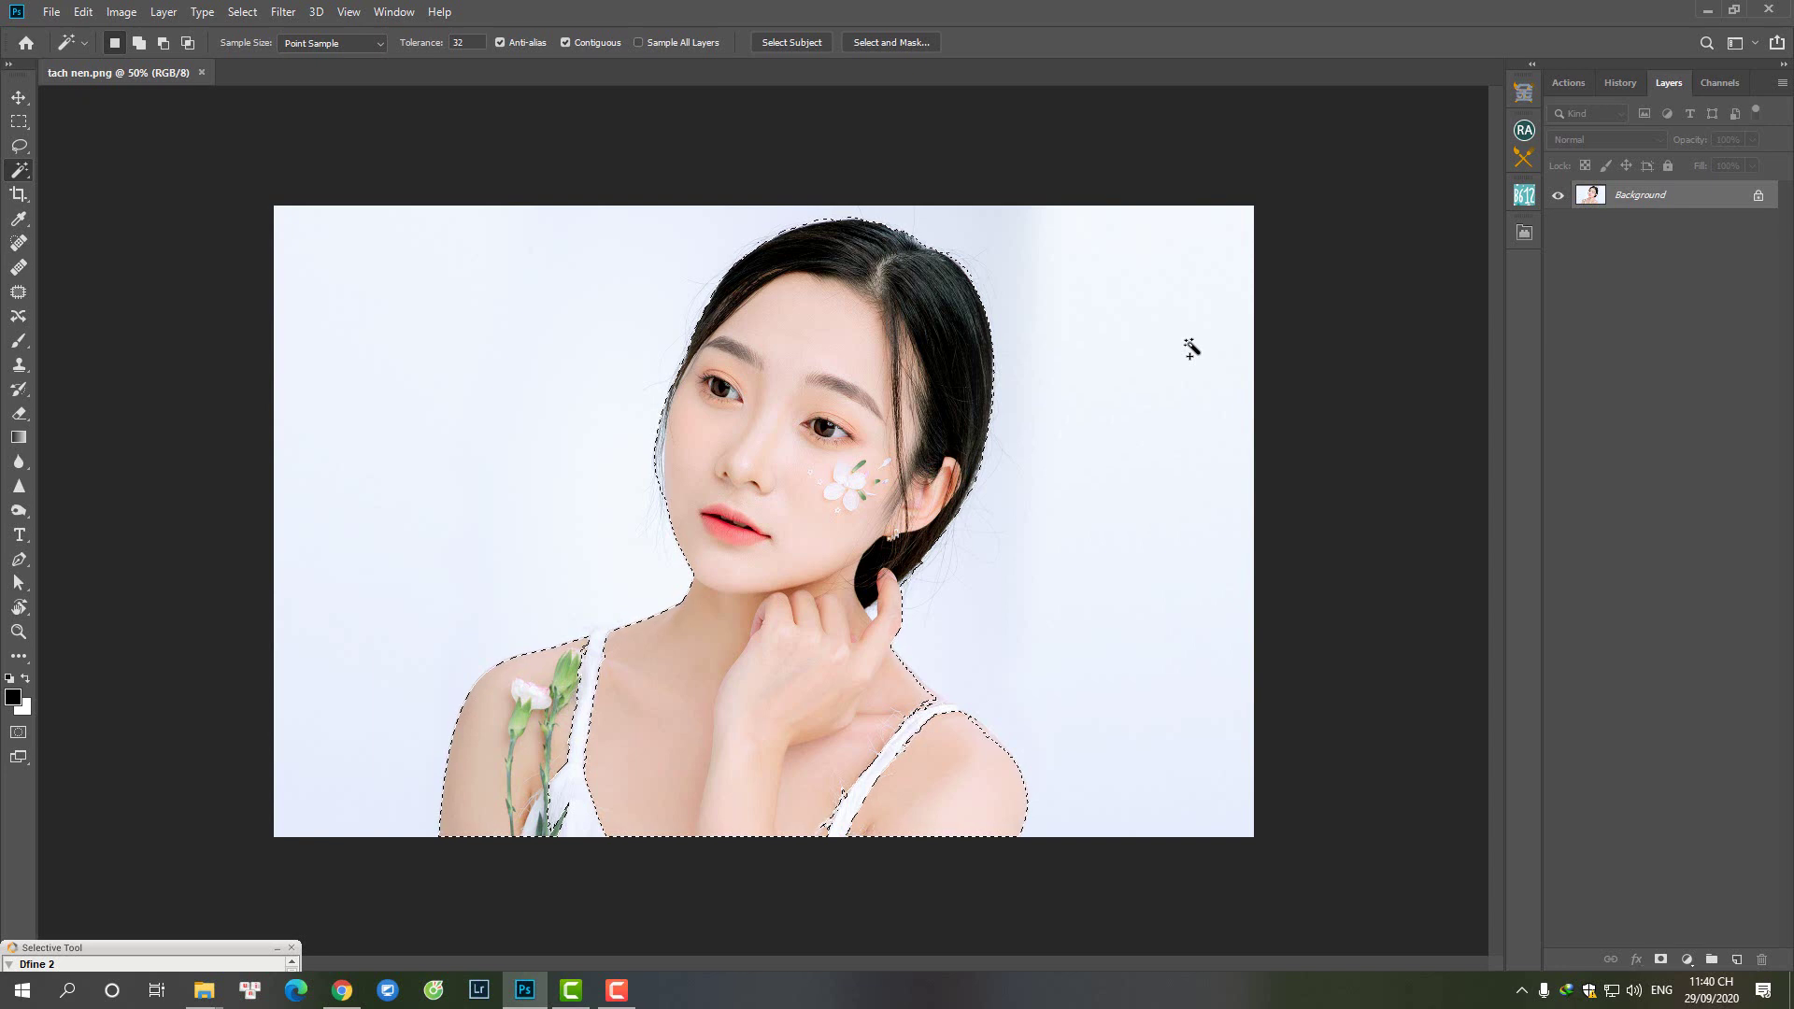
Step: Inverse the selection twice, switch to Quick Selection, and enter Select and Mask
click(239, 12)
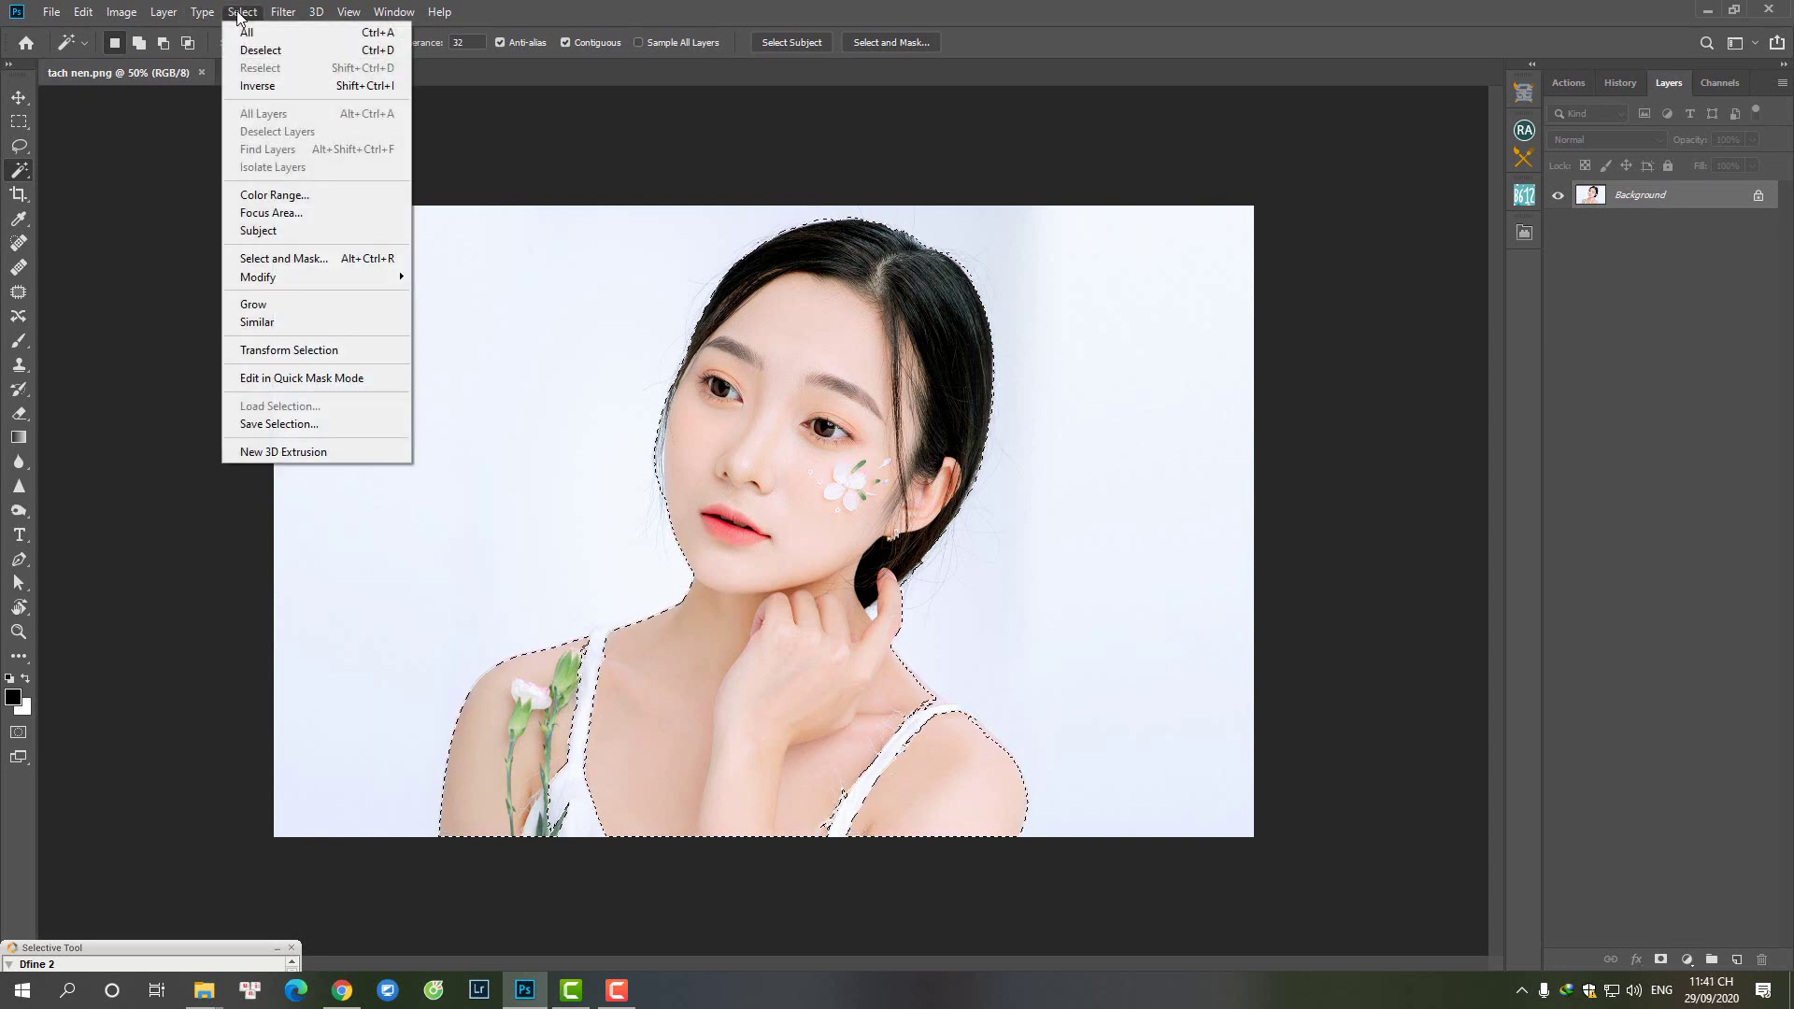
click(259, 87)
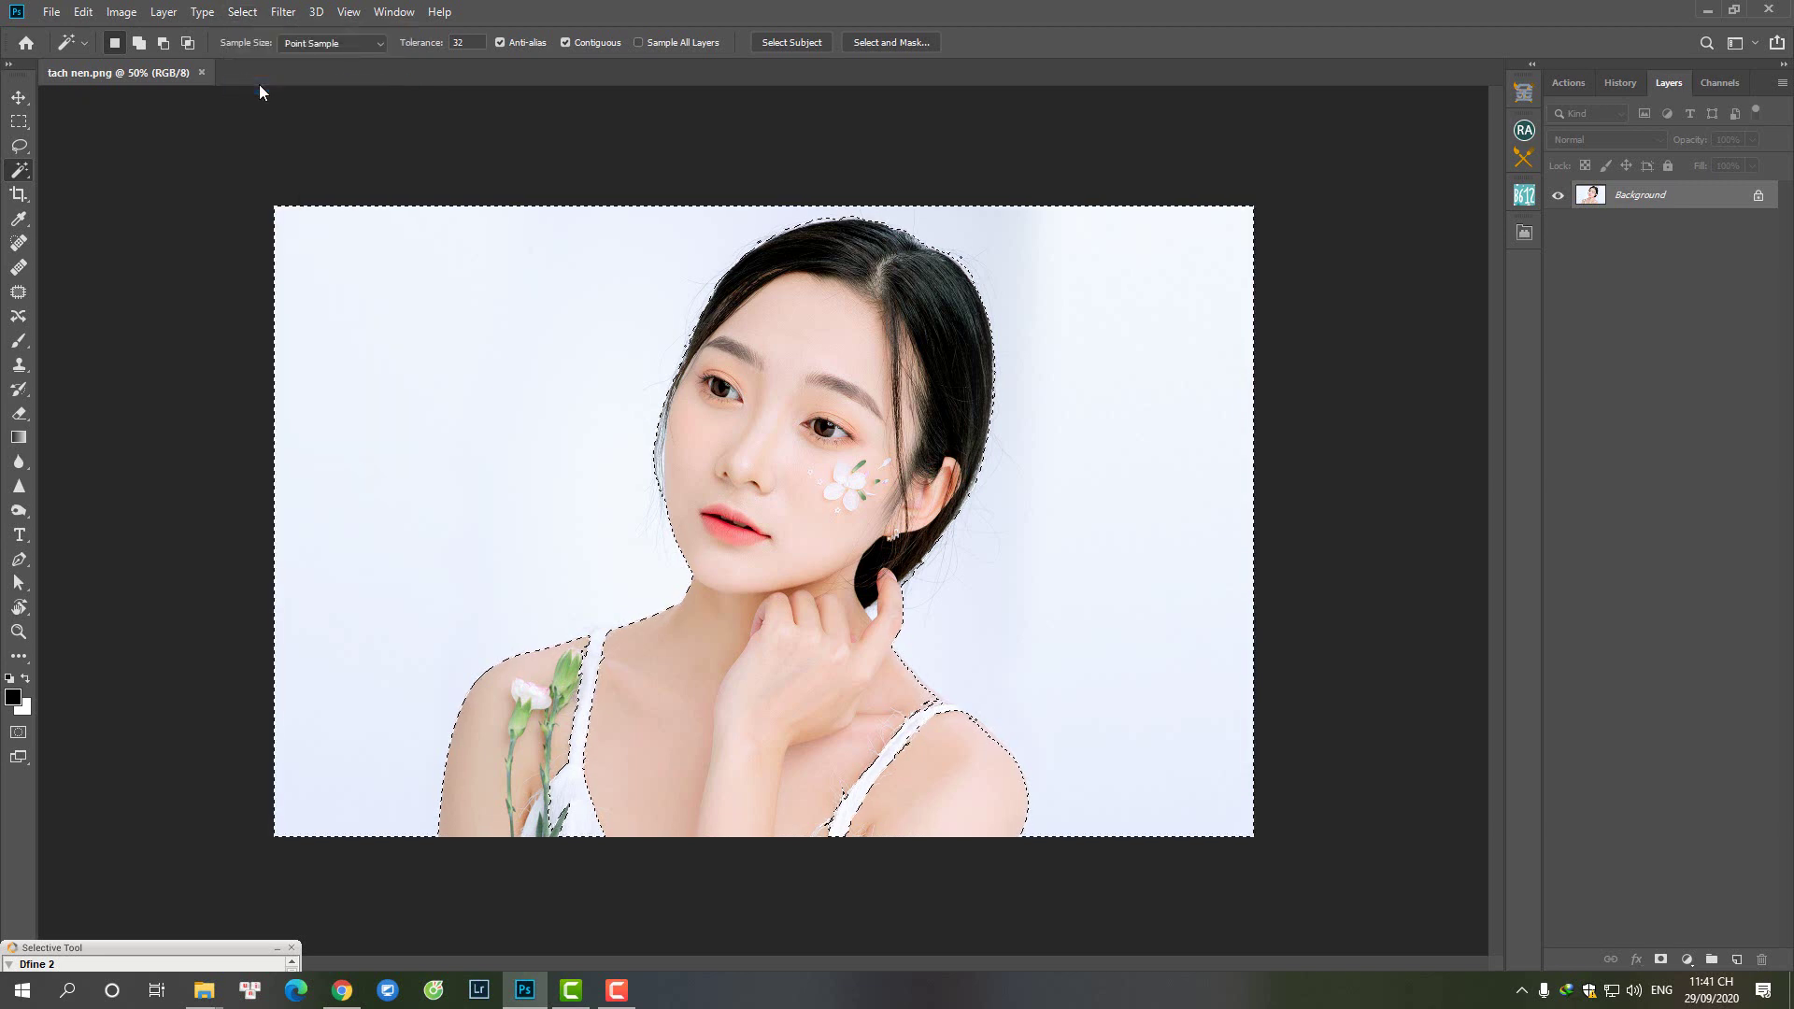
click(246, 13)
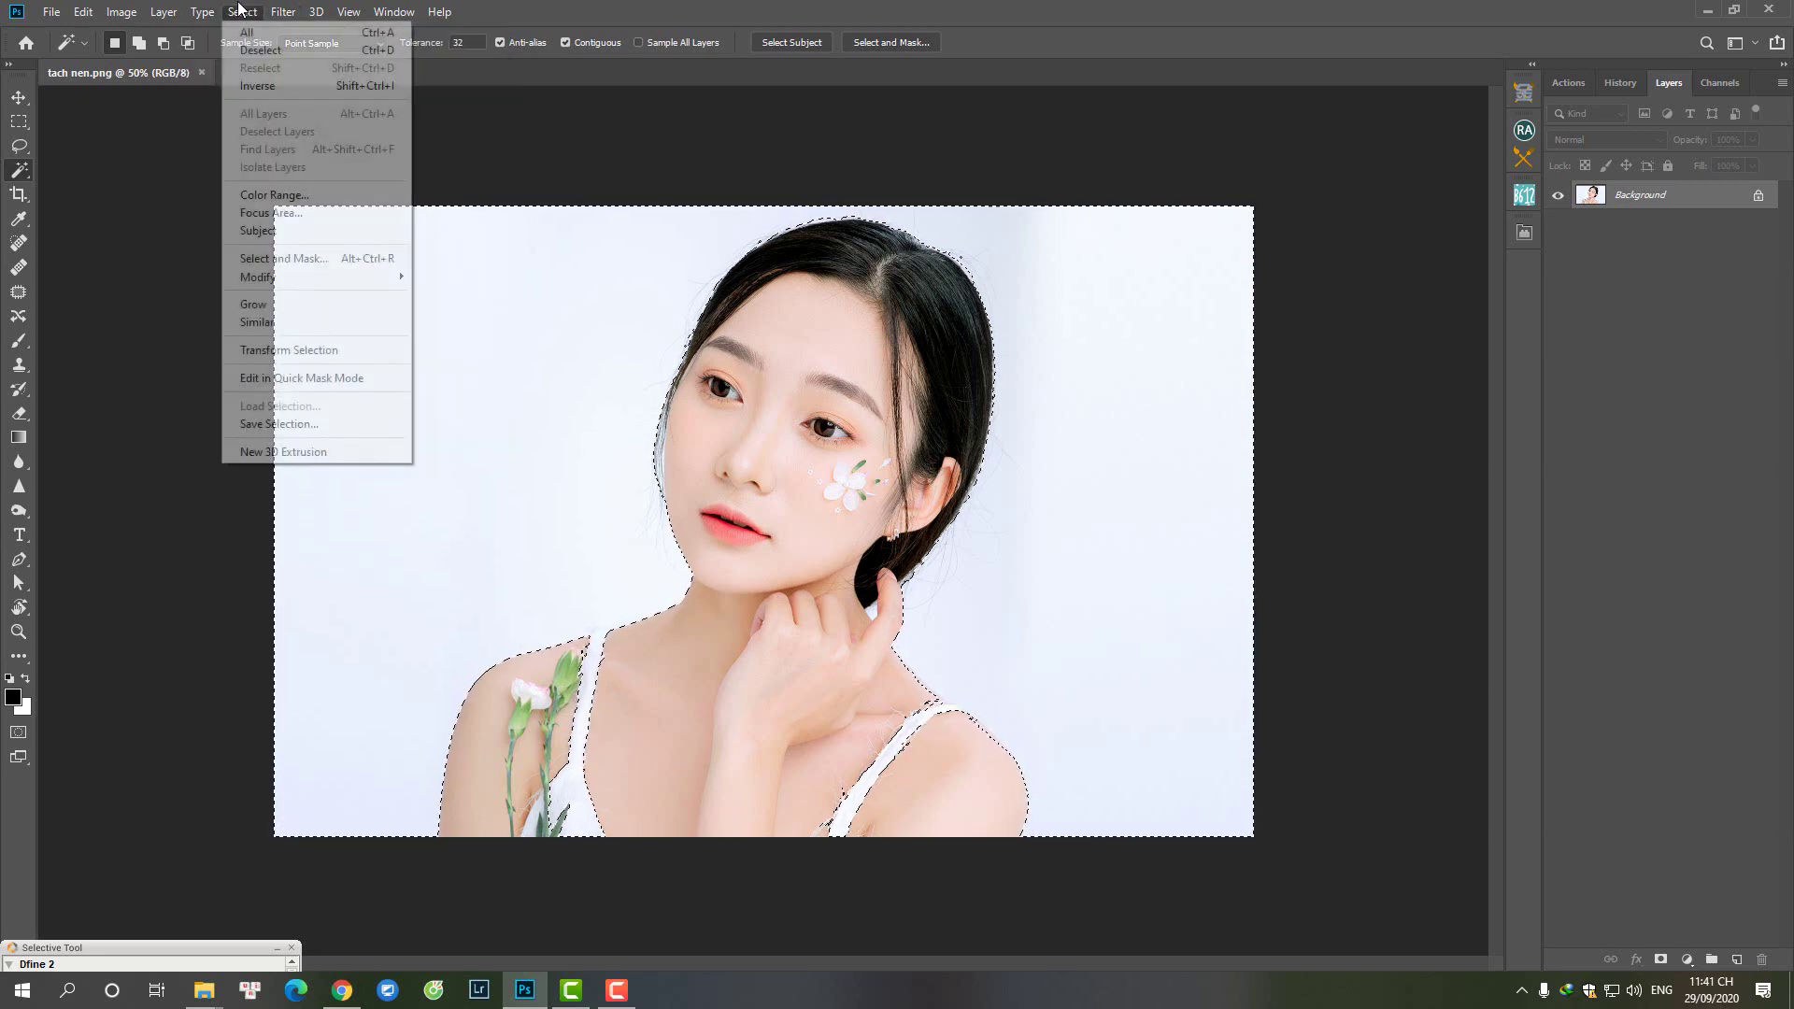
click(271, 92)
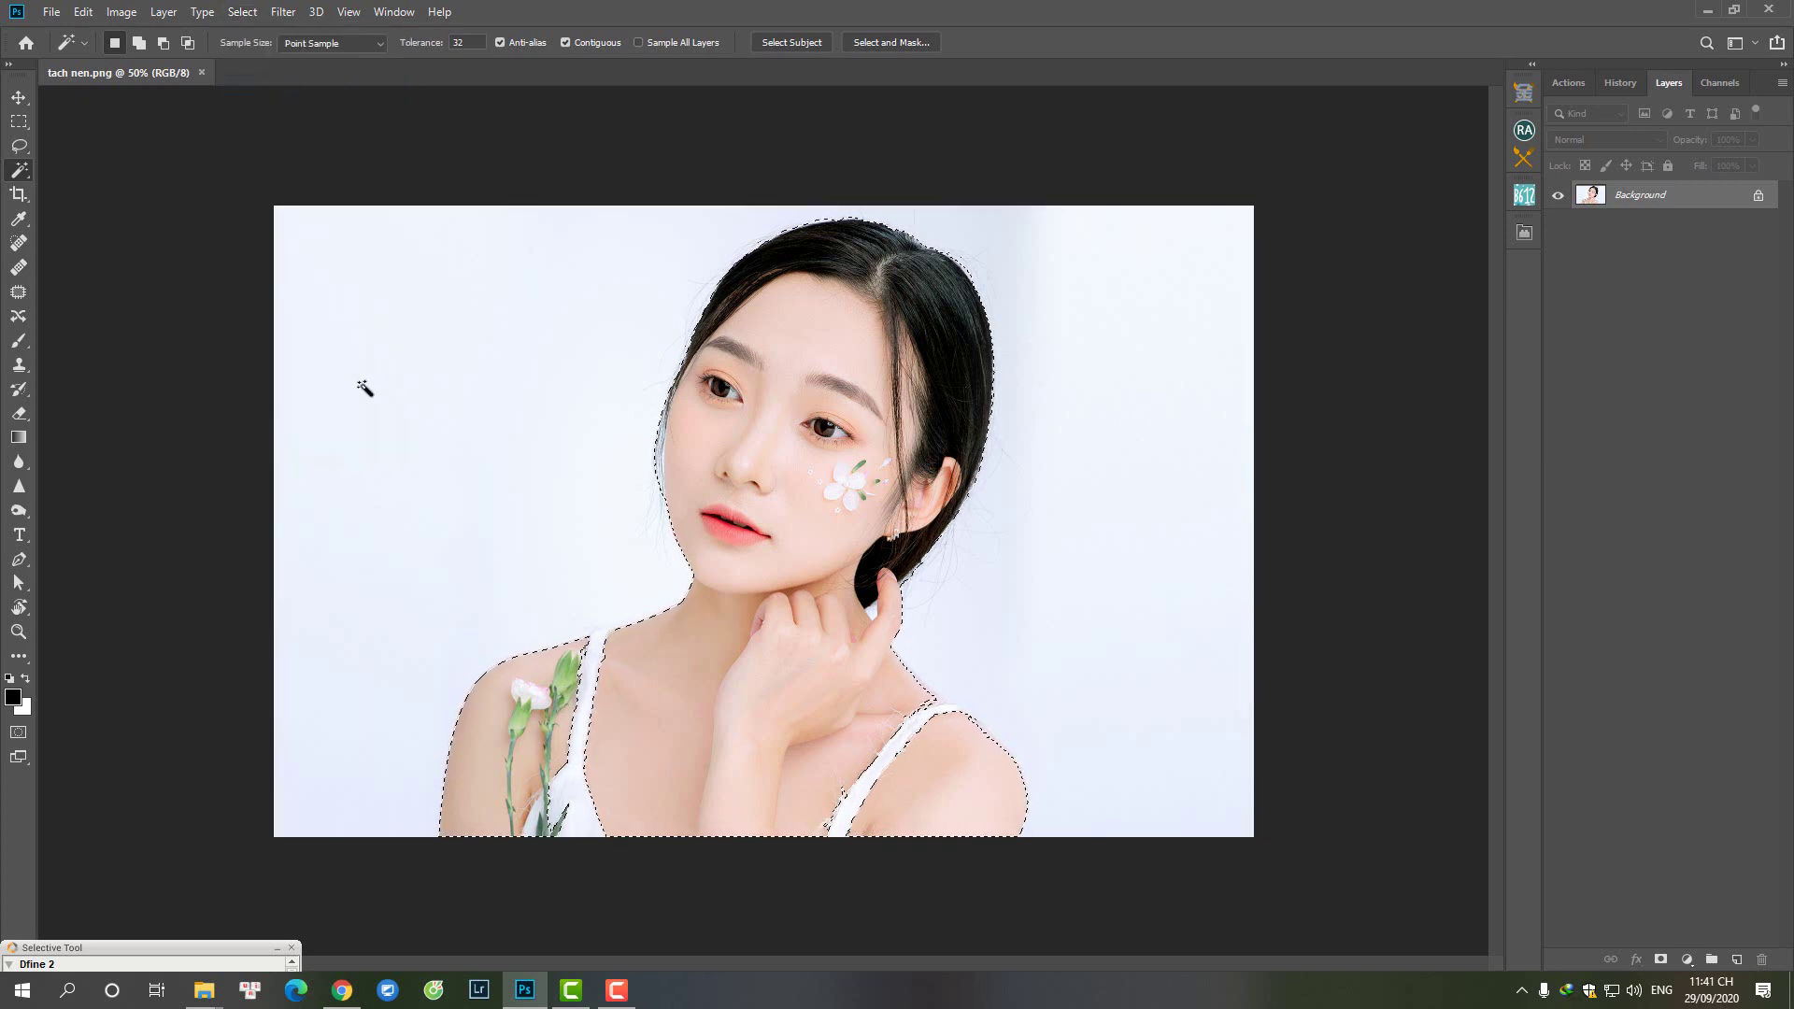
right_click(19, 169)
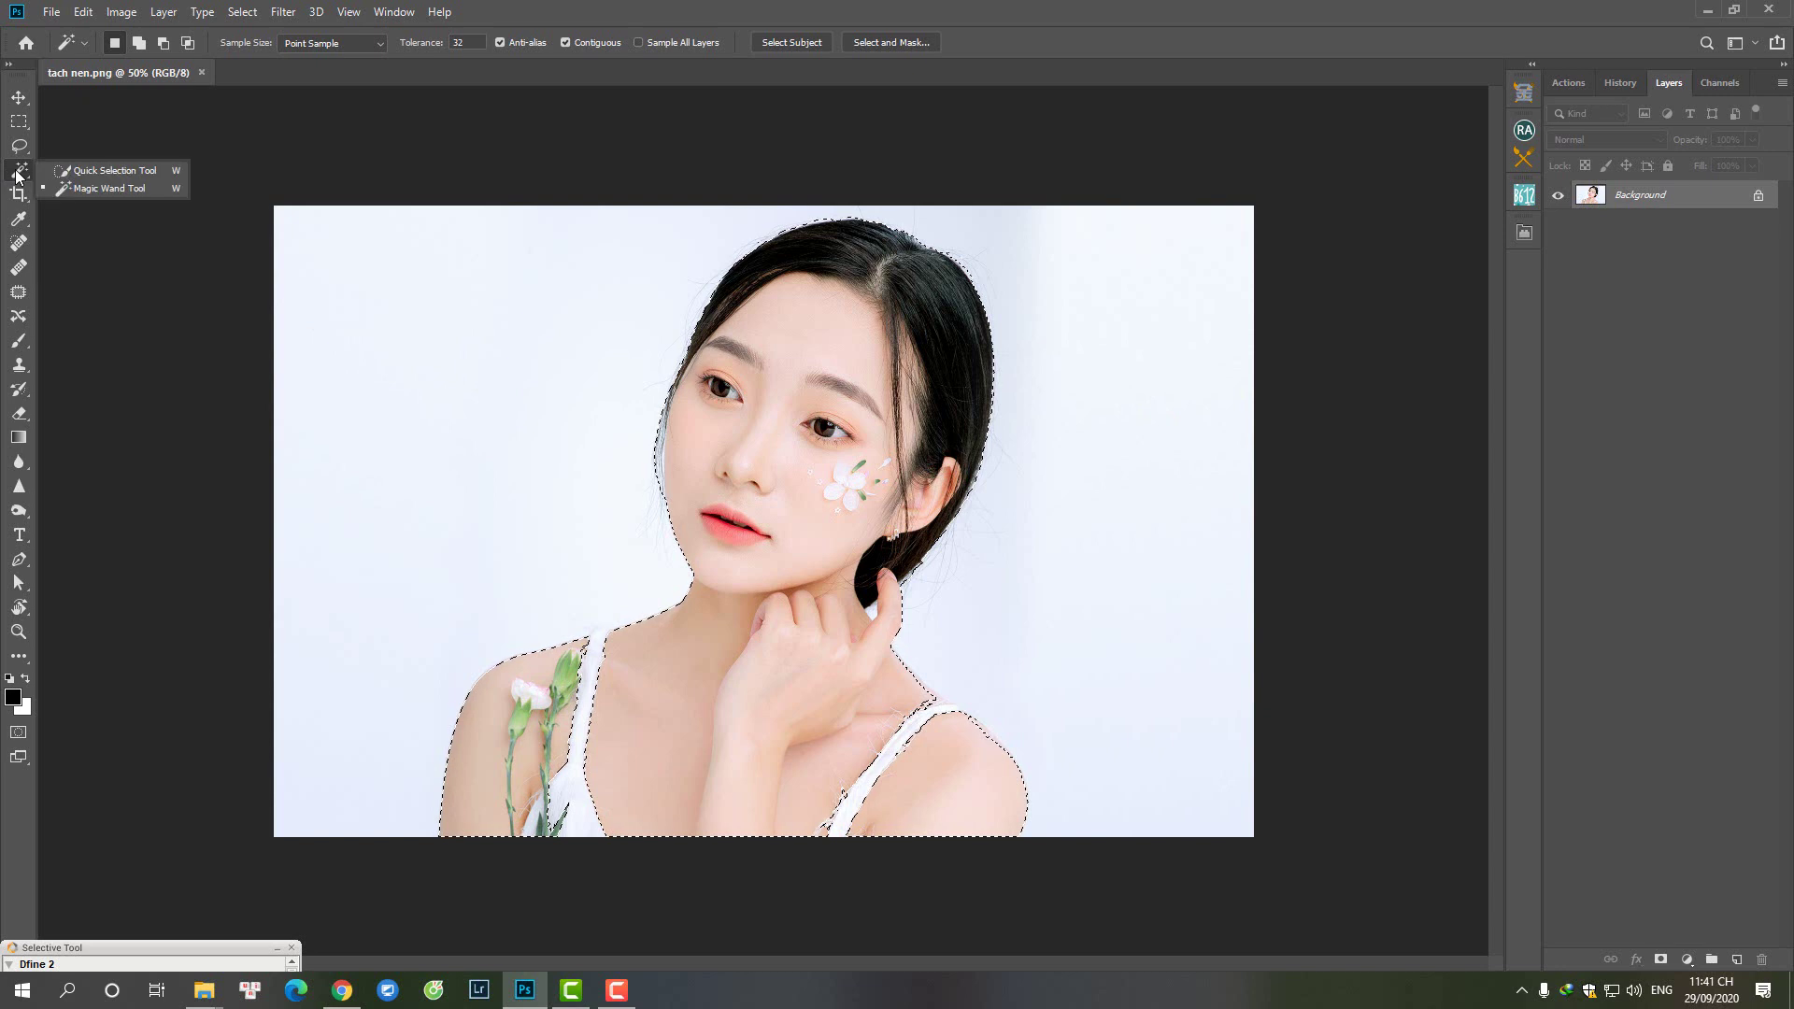
click(105, 174)
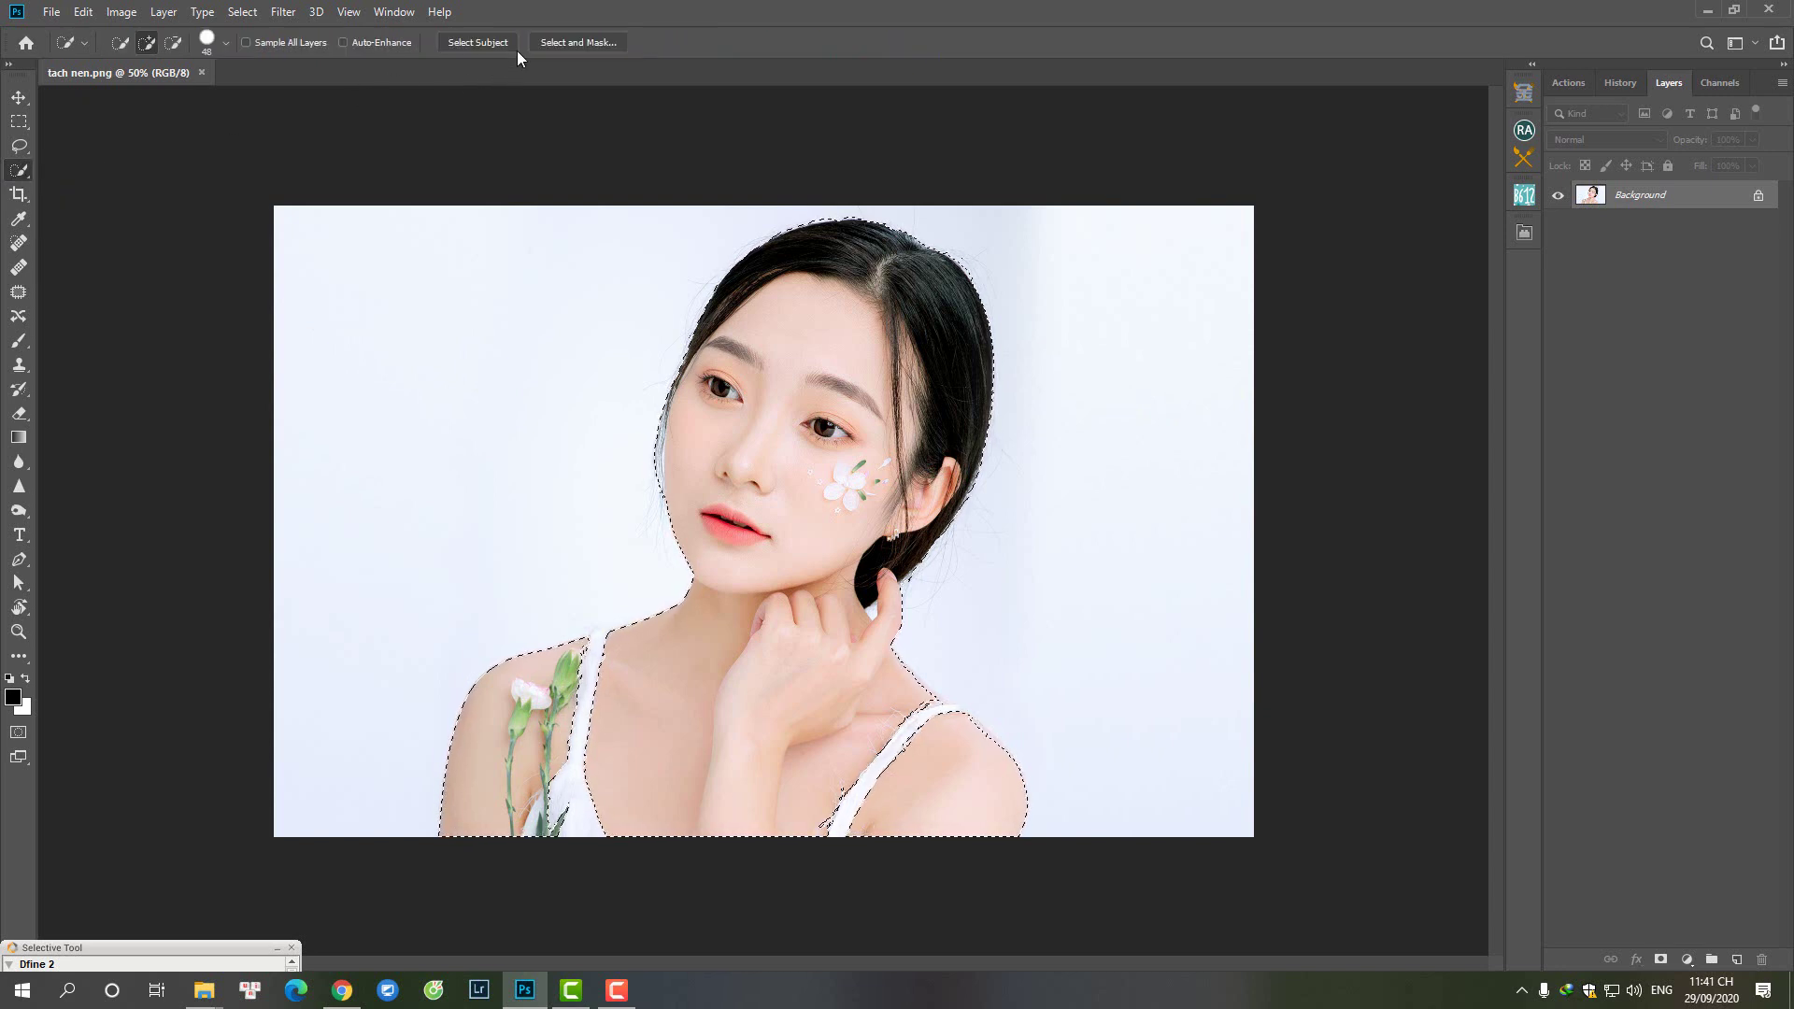
click(561, 42)
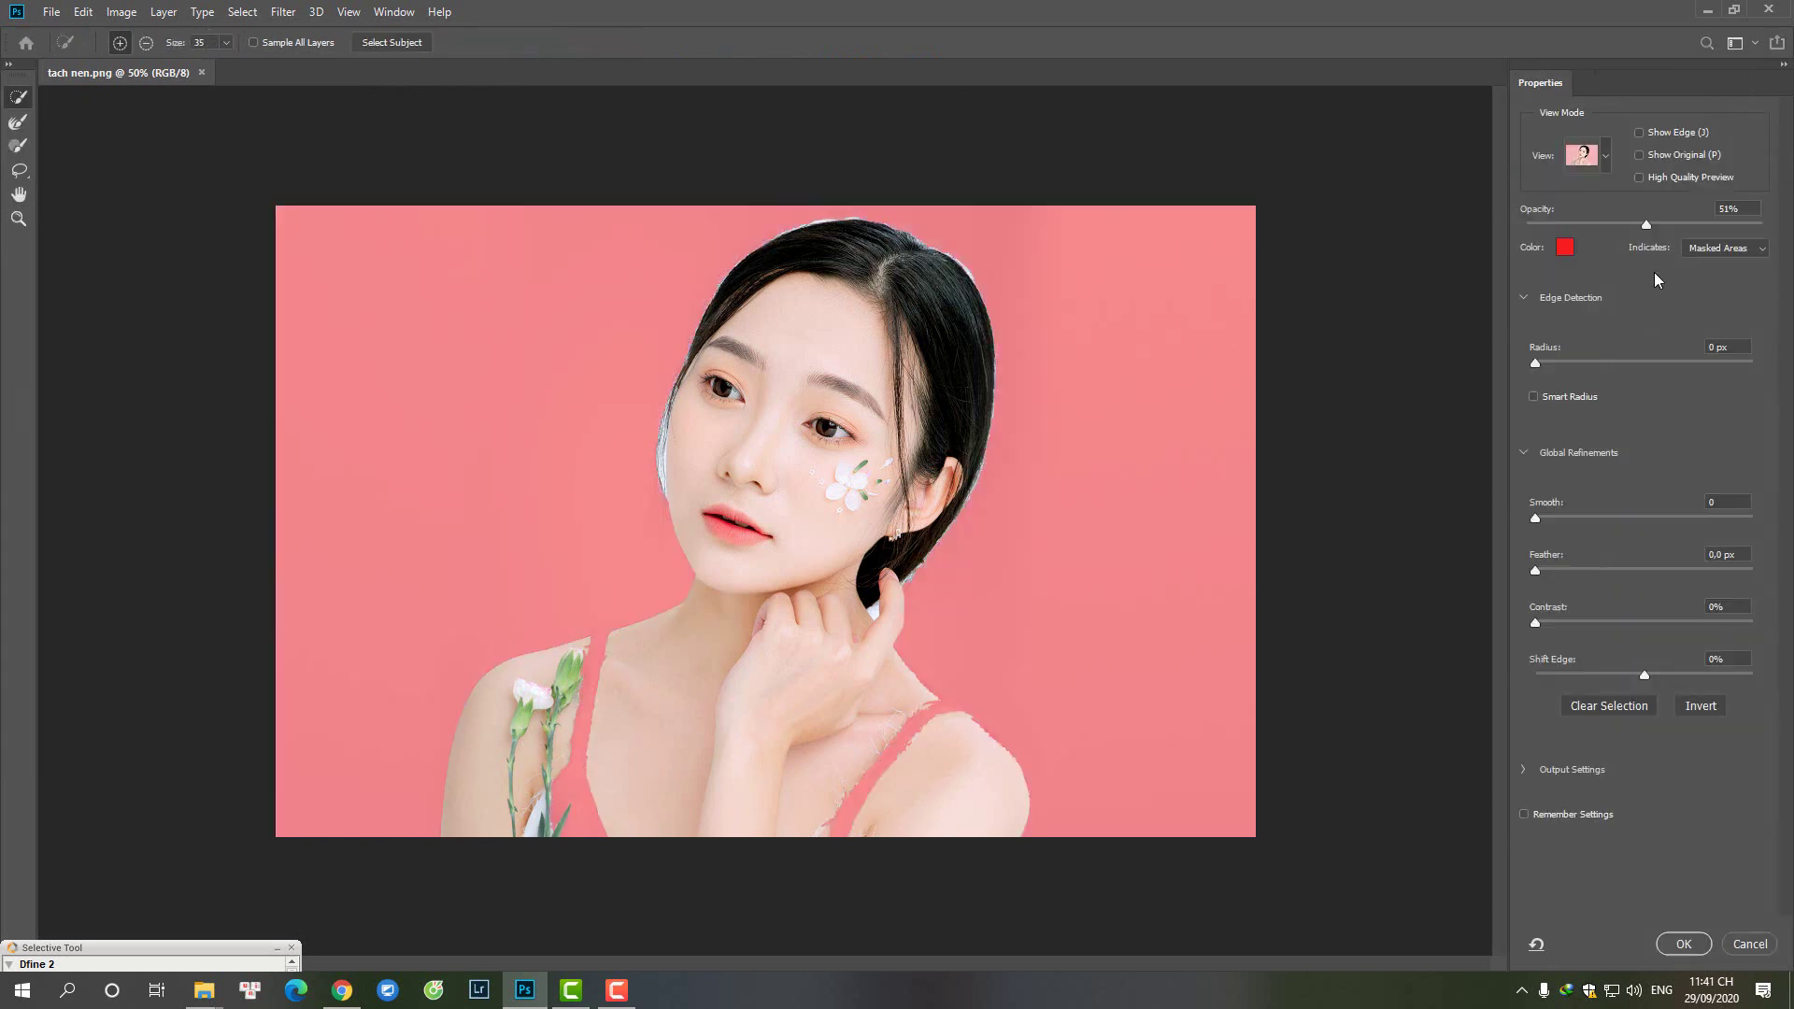
Step: Keep the red overlay preview and paint both white shoulder straps into the selection
click(1600, 159)
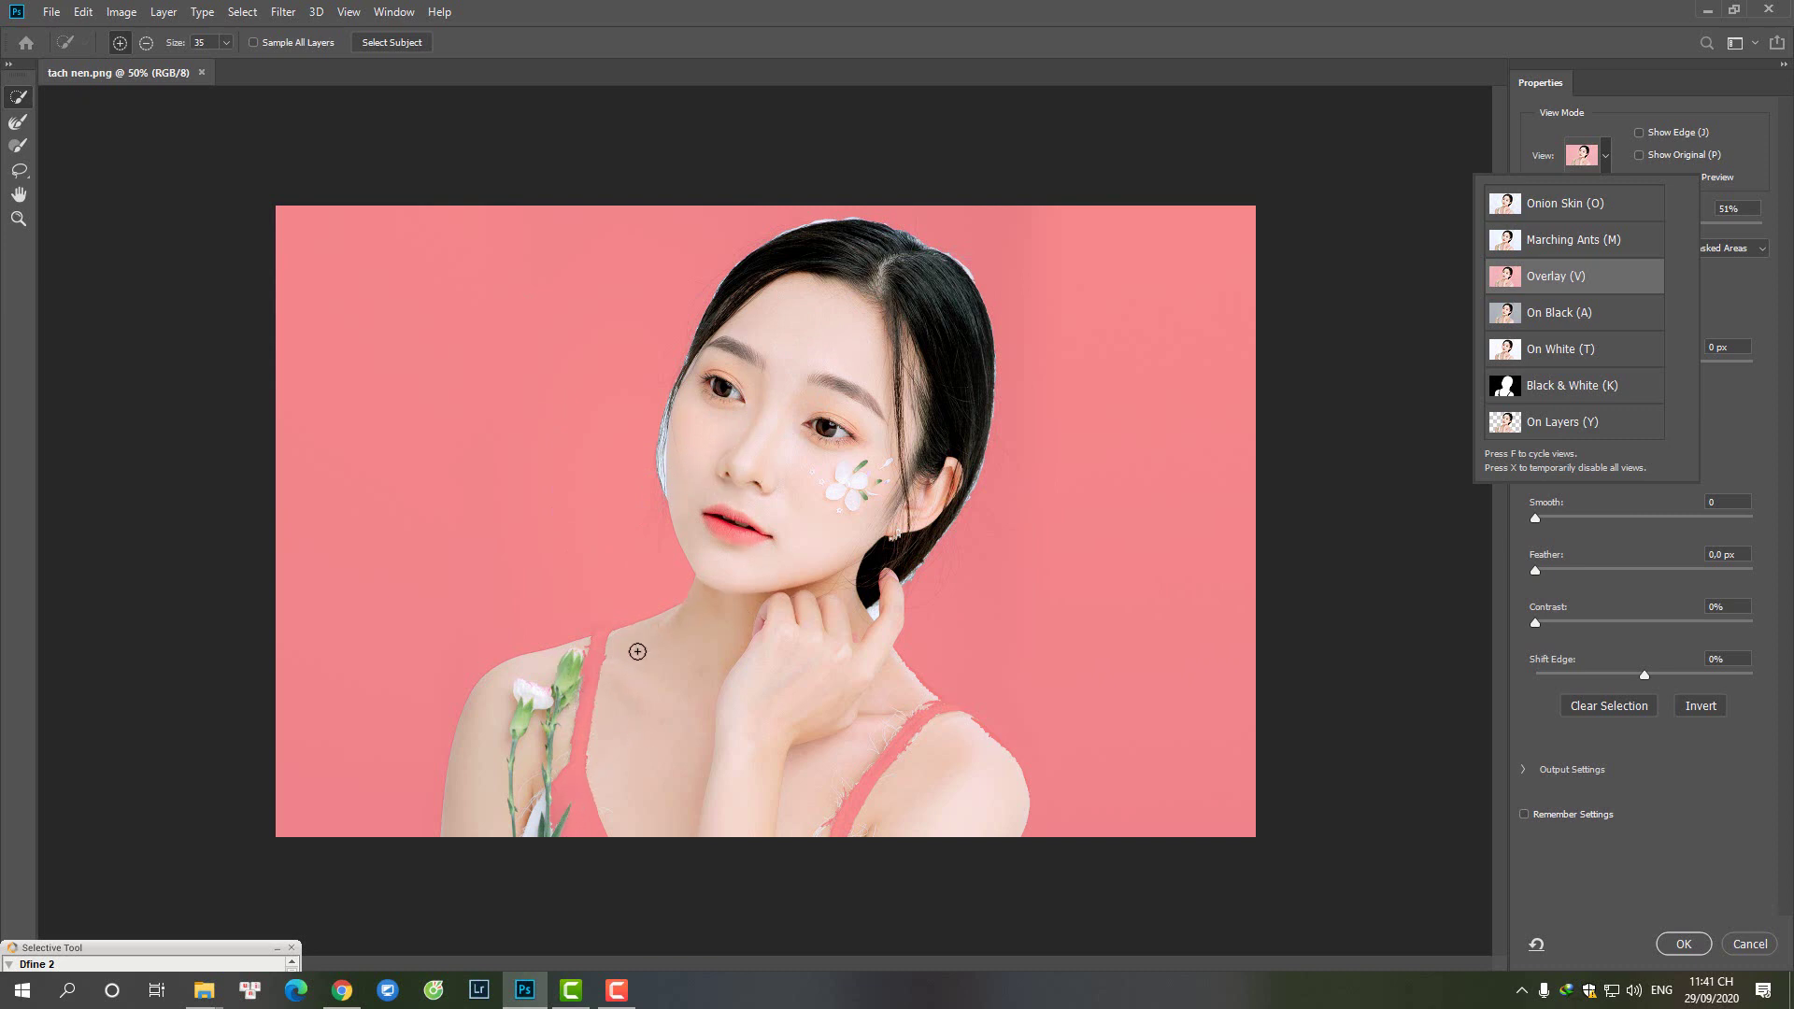
click(979, 248)
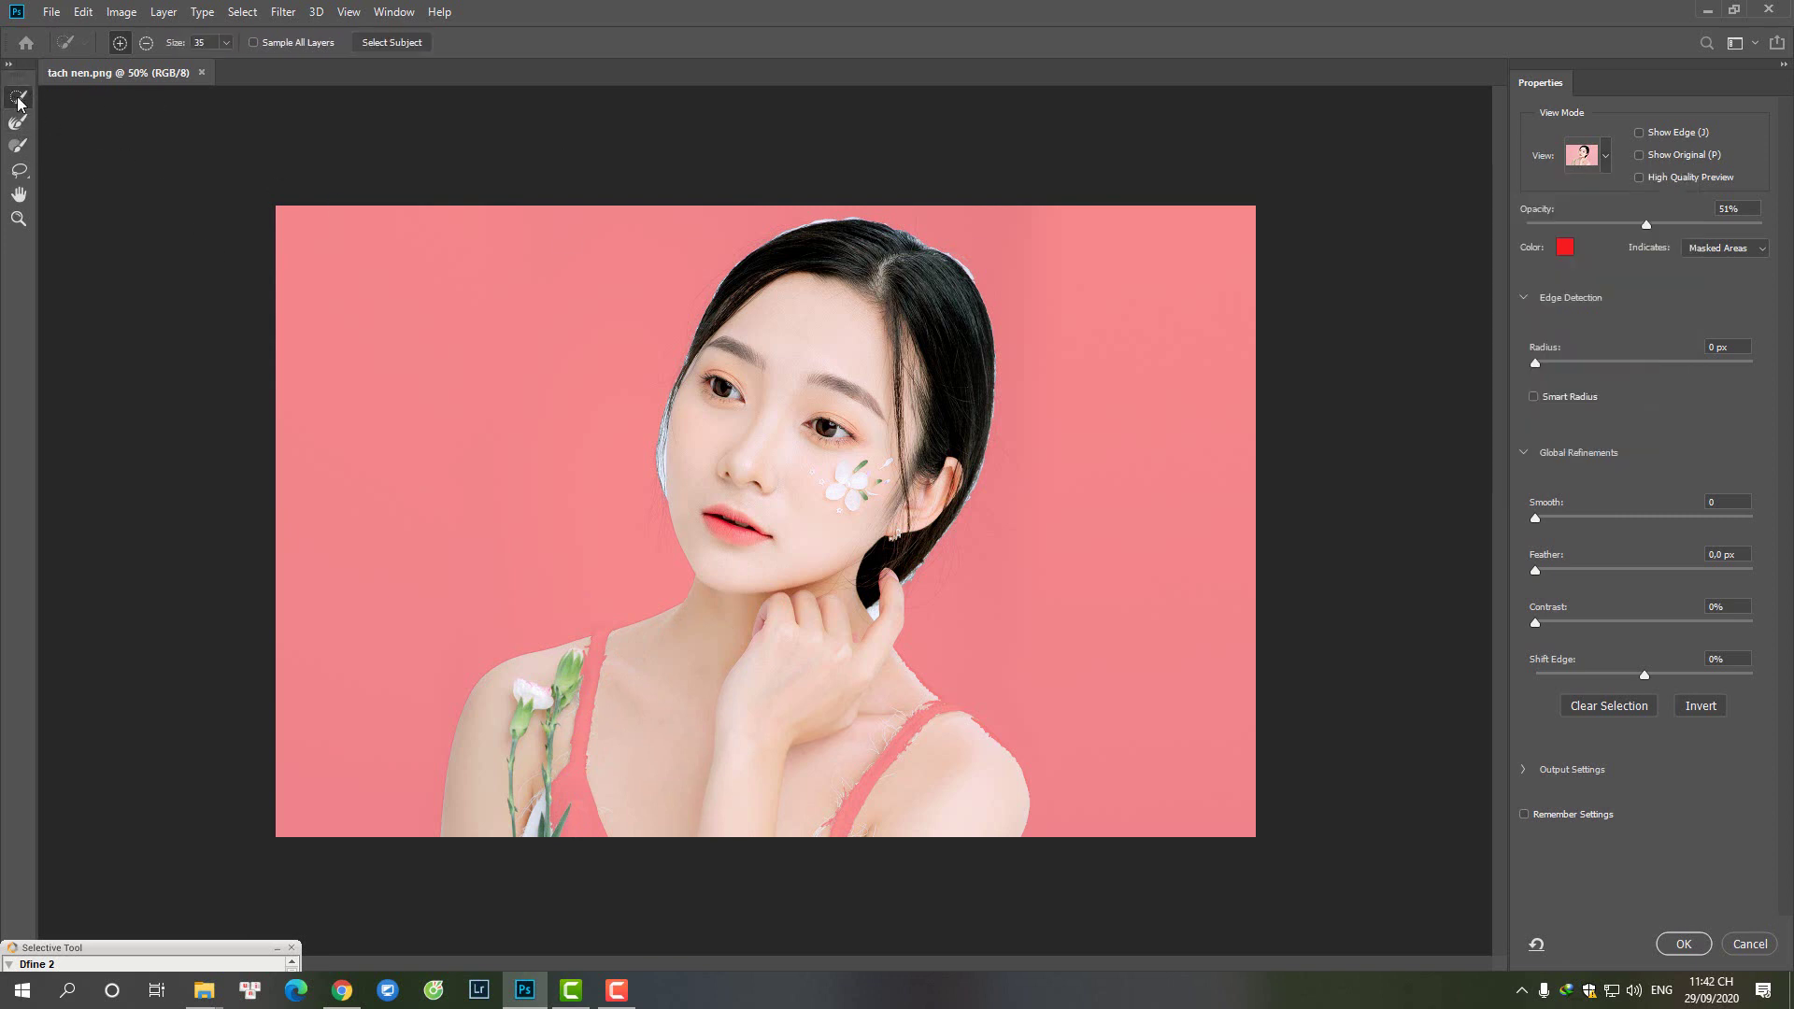
drag(572, 685, 597, 651)
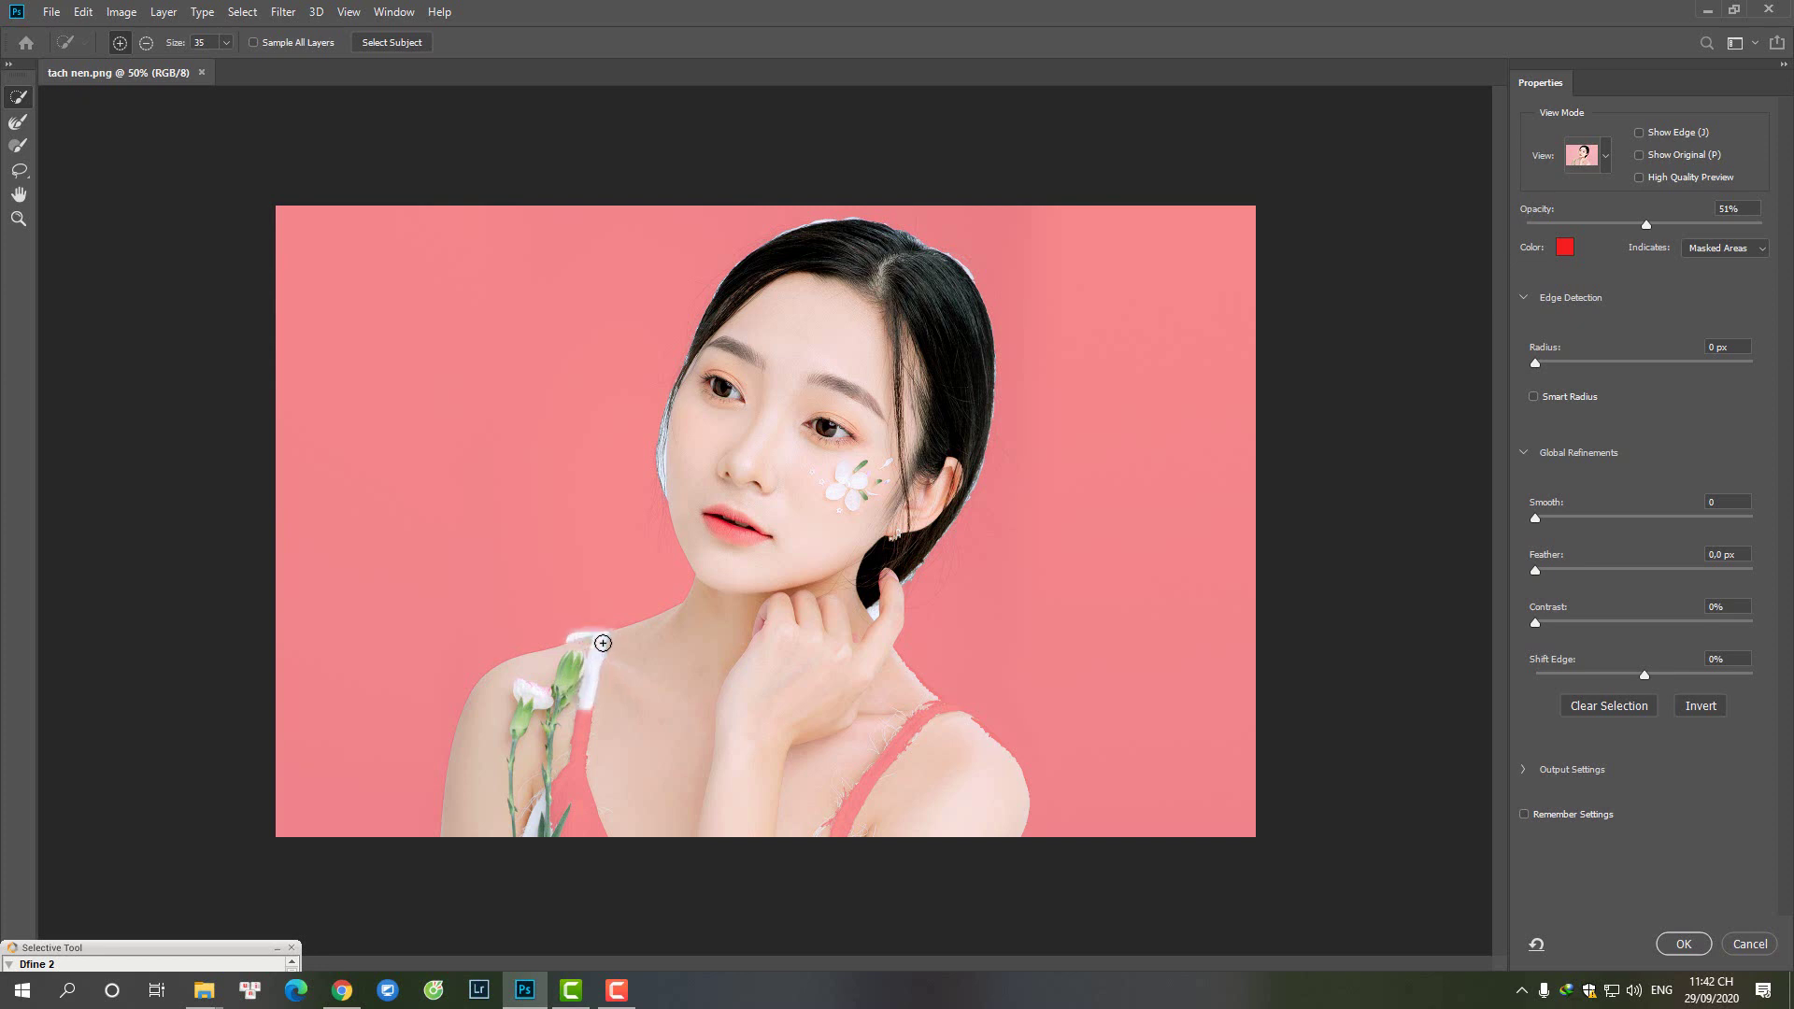
drag(601, 653, 595, 645)
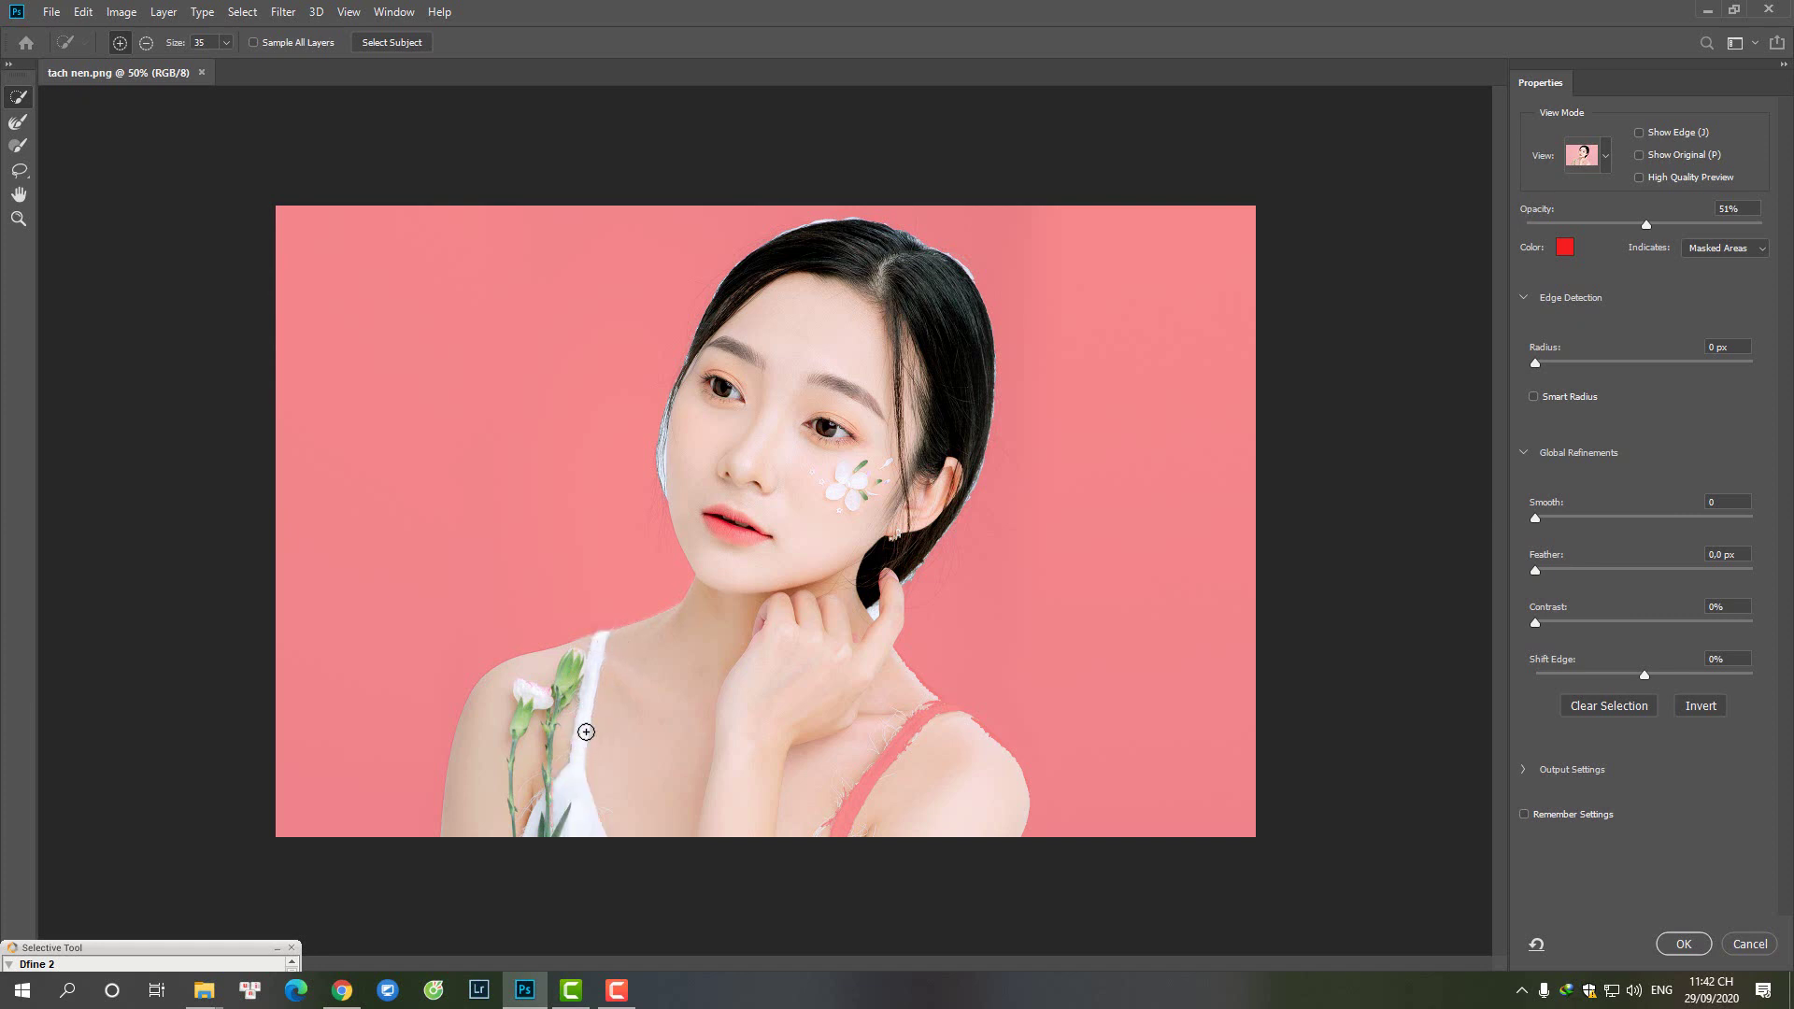
drag(821, 823, 948, 712)
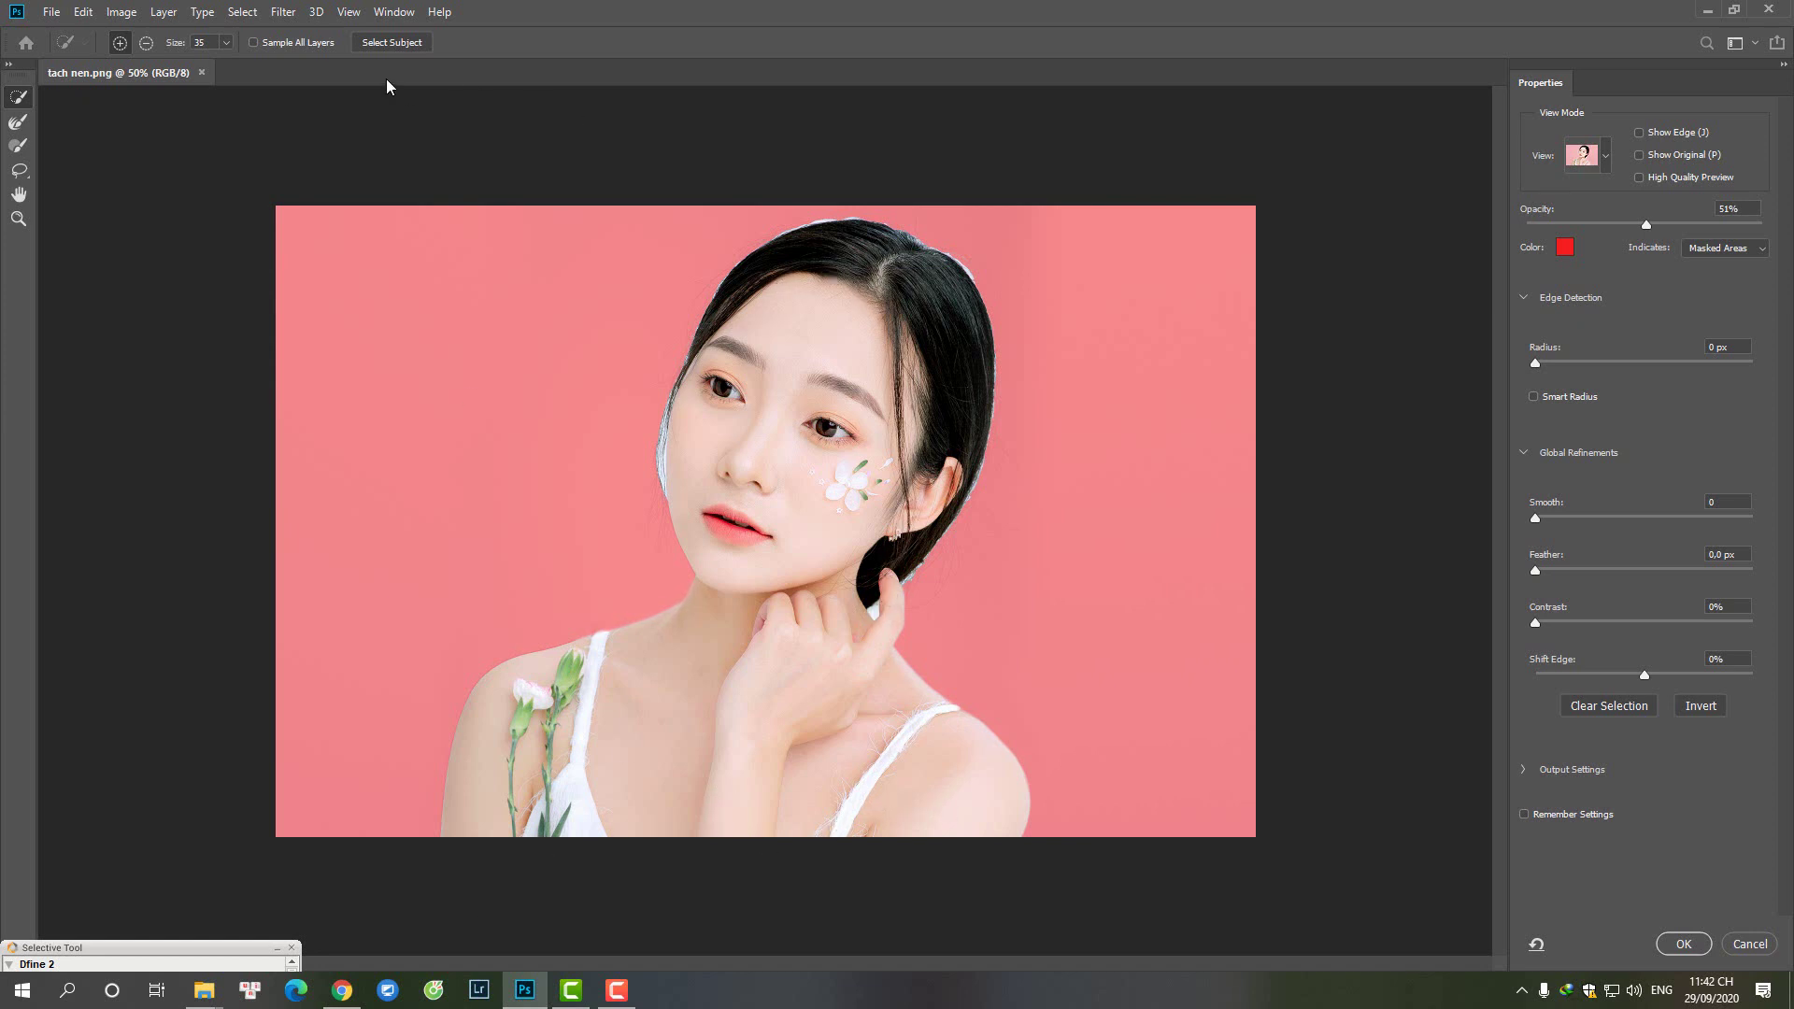
key(r)
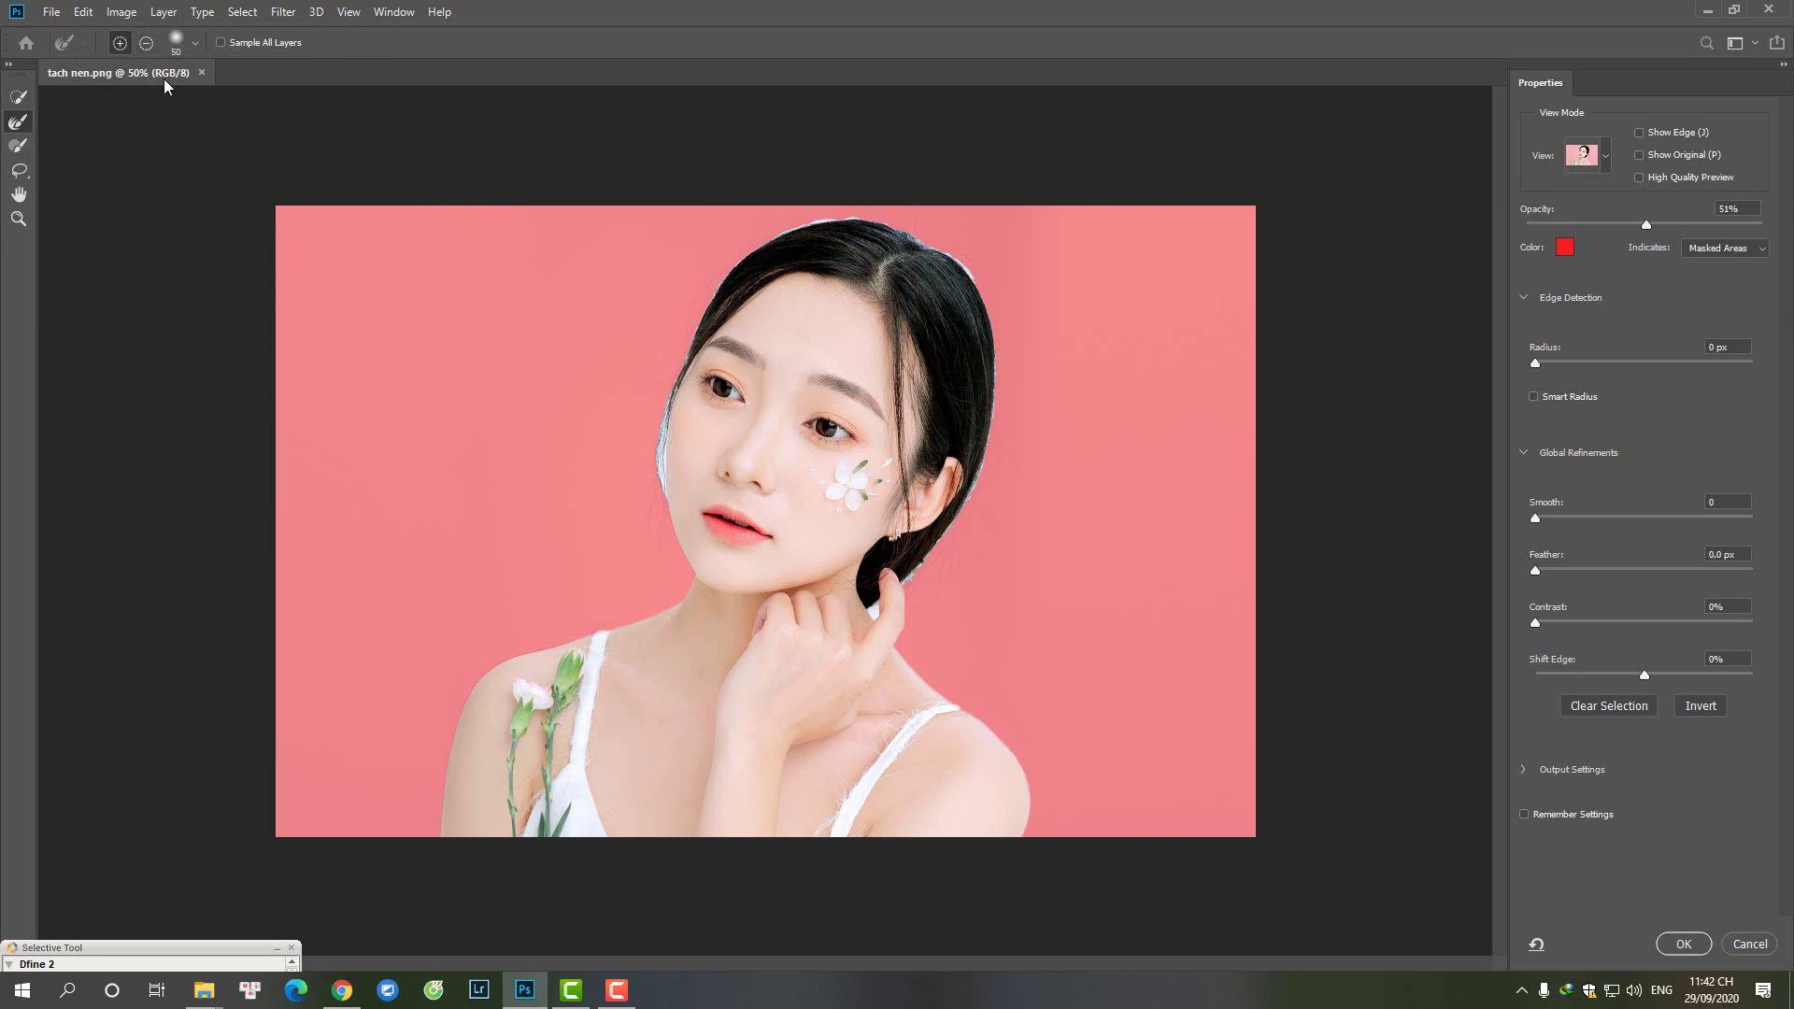
Step: Refine the hair edge beside the face with the Refine Edge Brush and apply with OK
mouse_move(660, 431)
mouse_down()
mouse_move(658, 488)
mouse_move(699, 308)
mouse_move(862, 207)
mouse_move(1018, 295)
mouse_move(972, 535)
mouse_move(861, 617)
mouse_move(952, 673)
mouse_up()
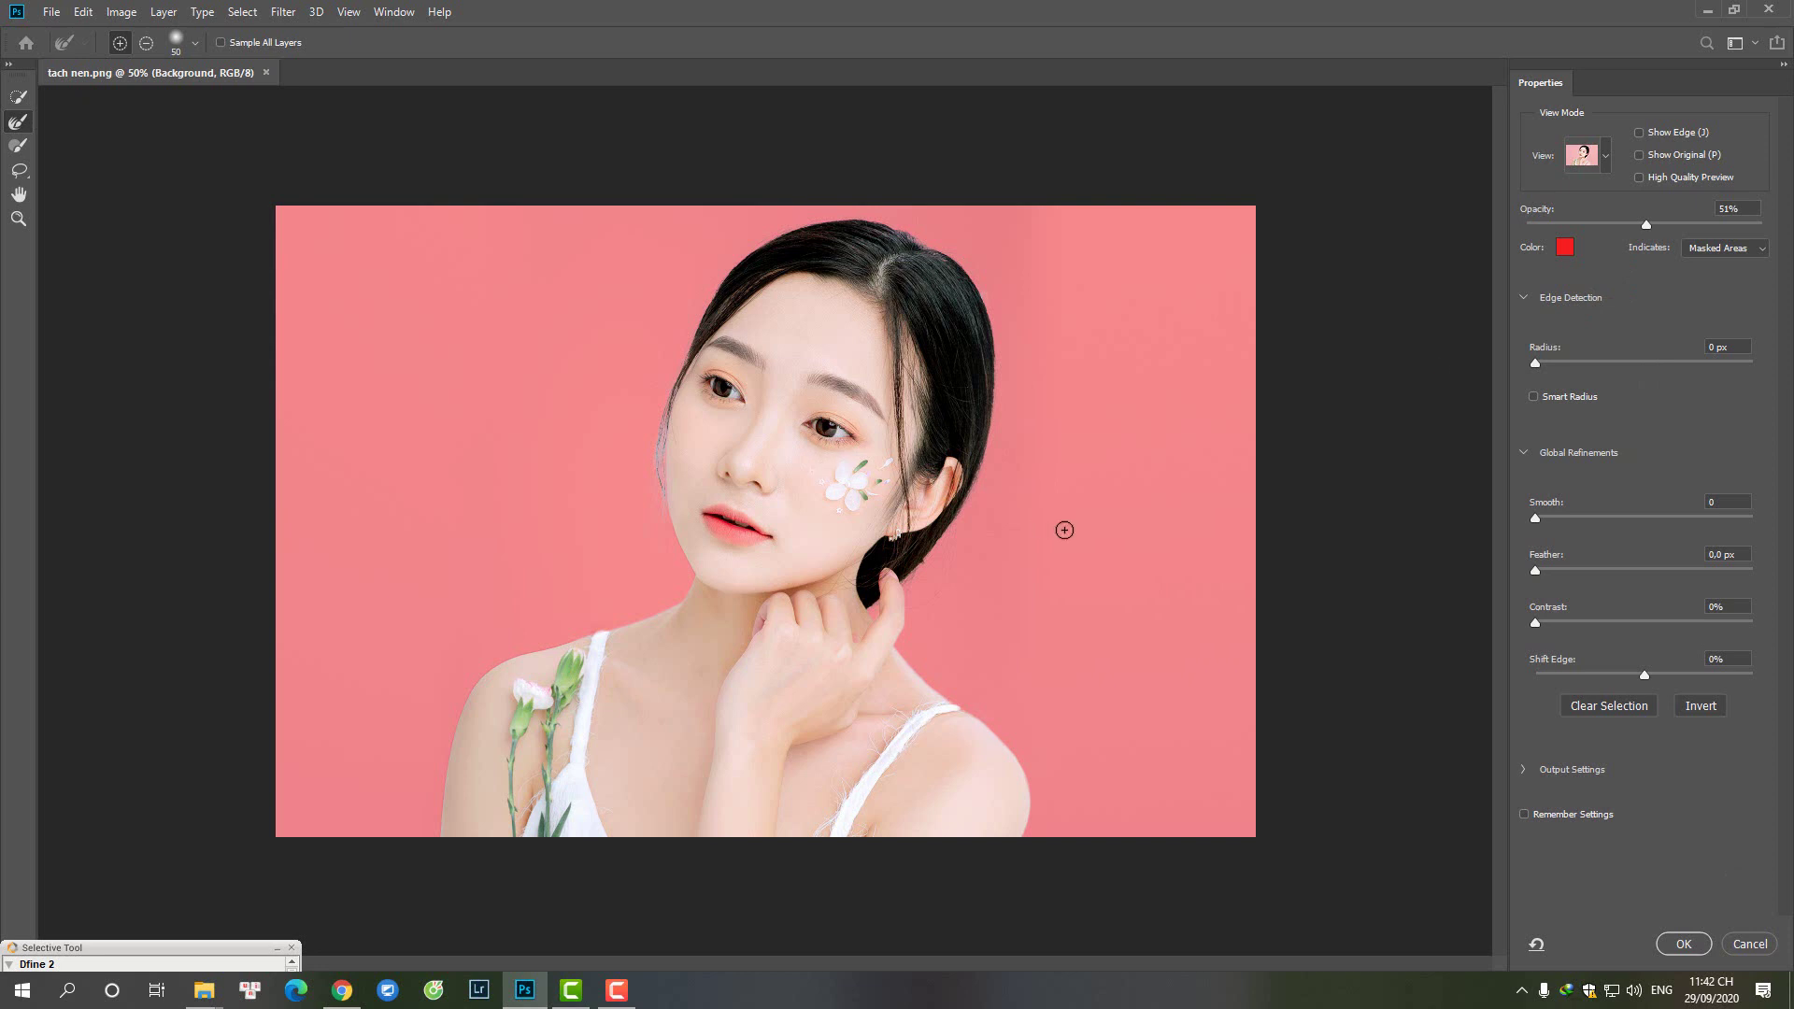
click(1672, 928)
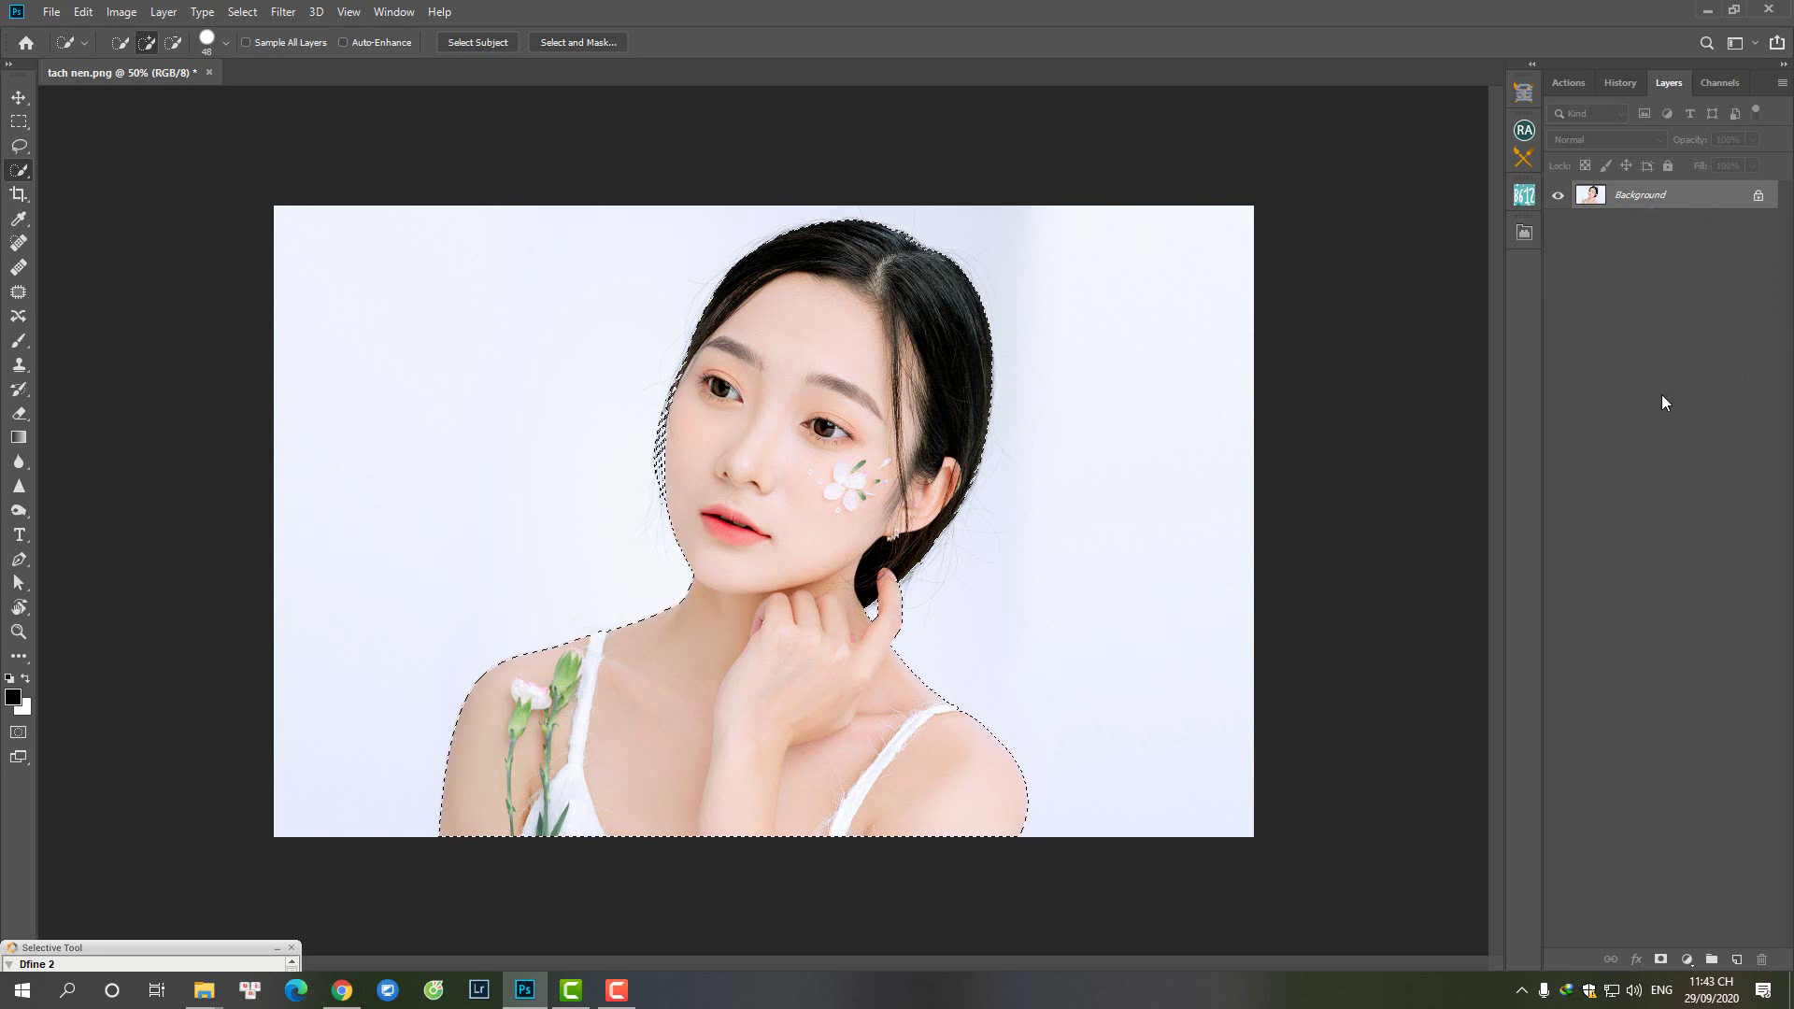
Step: Deselect and add a new empty layer, briefly checking its blending options
key(ctrl+d)
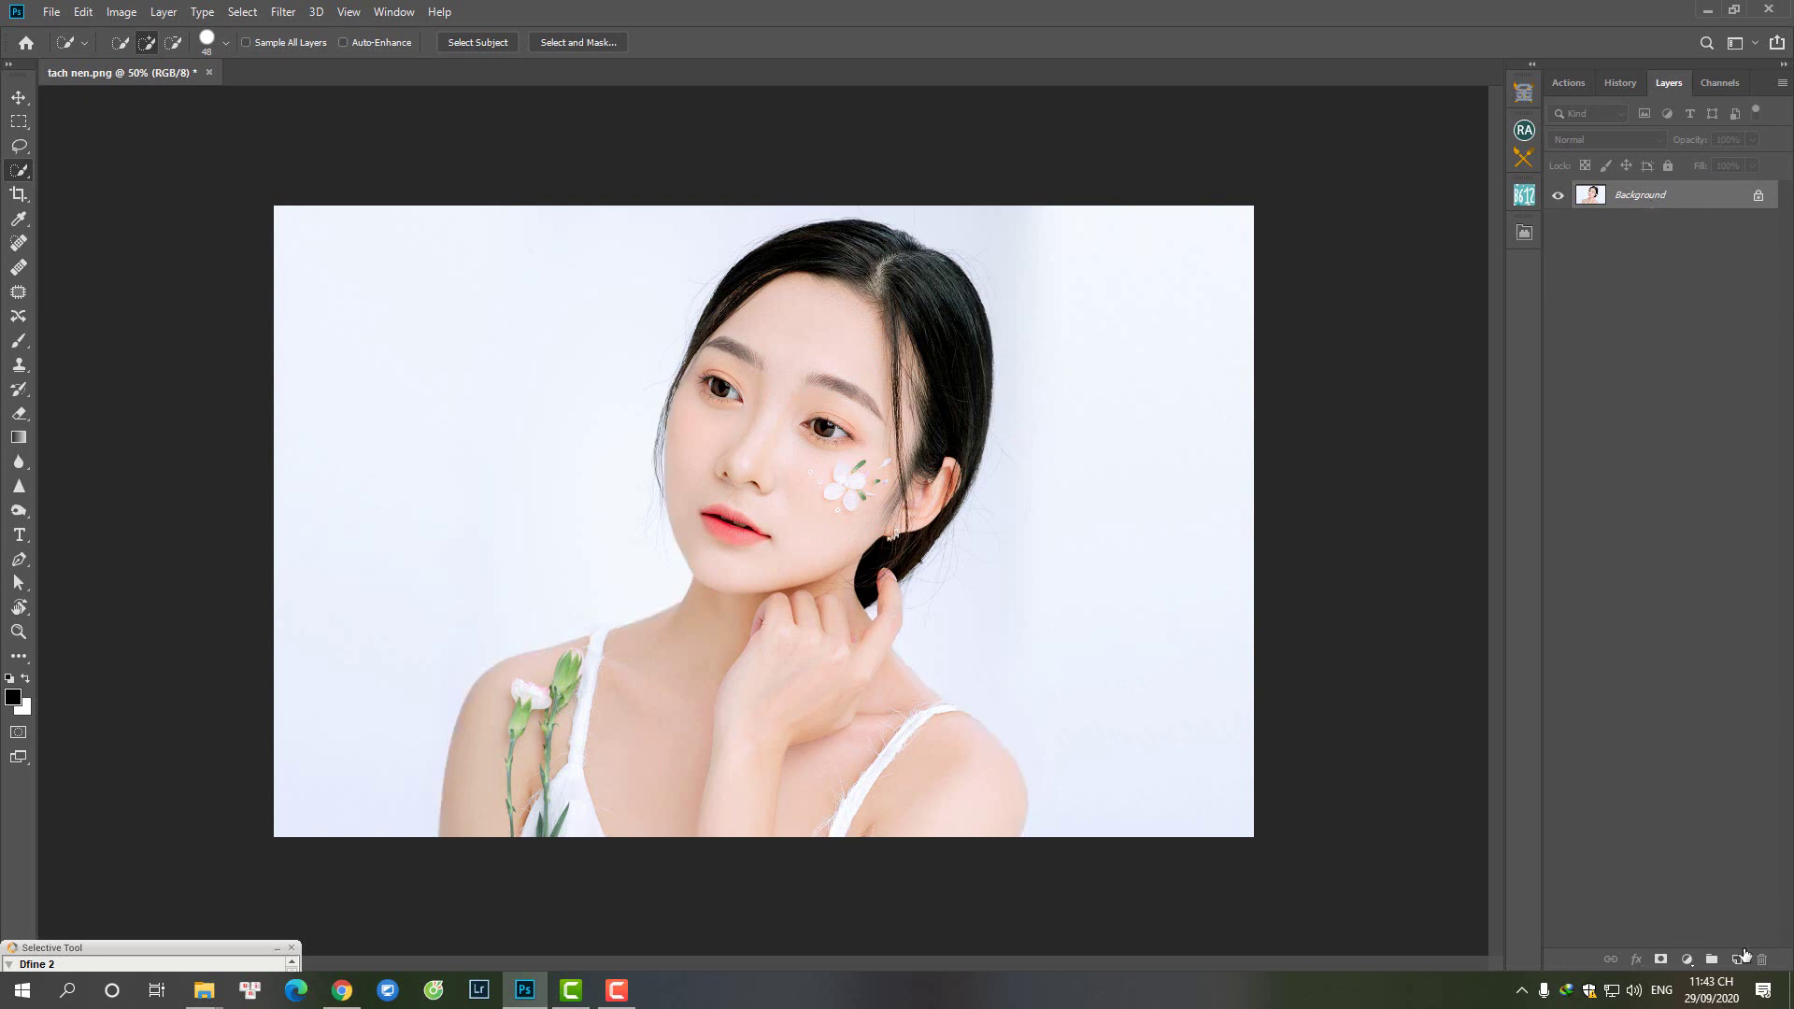
click(1738, 957)
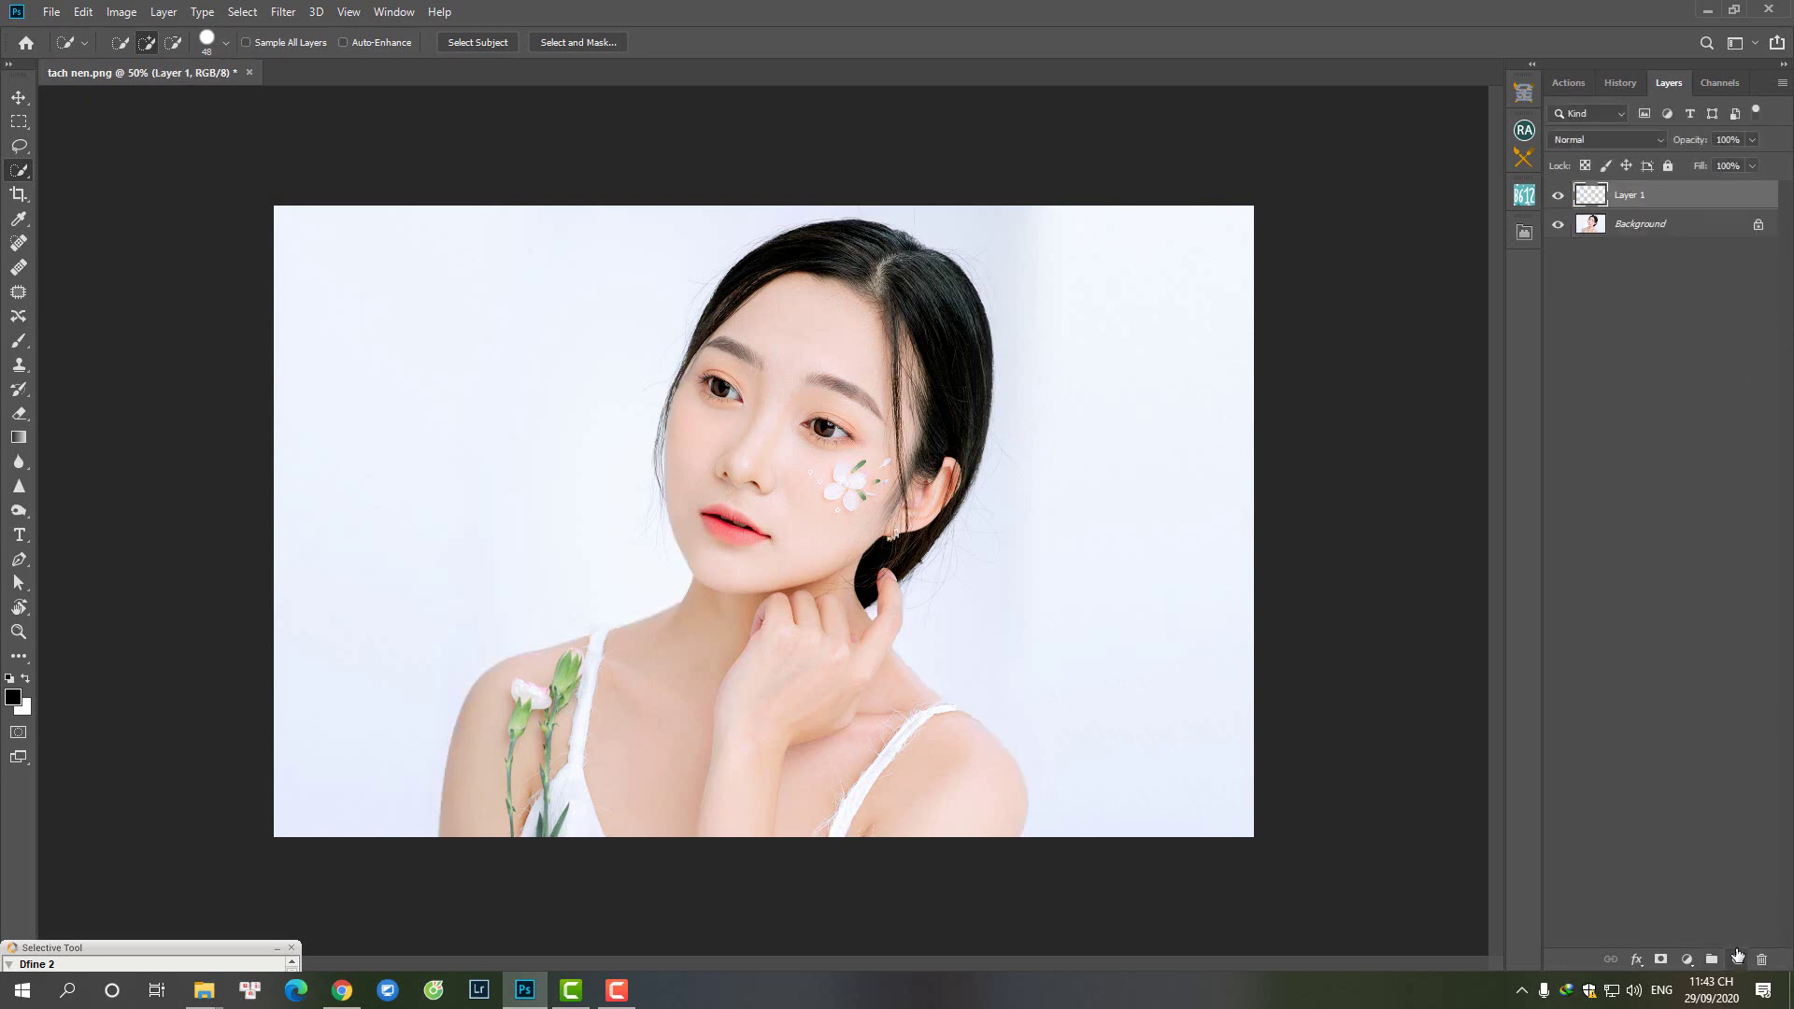
right_click(1593, 196)
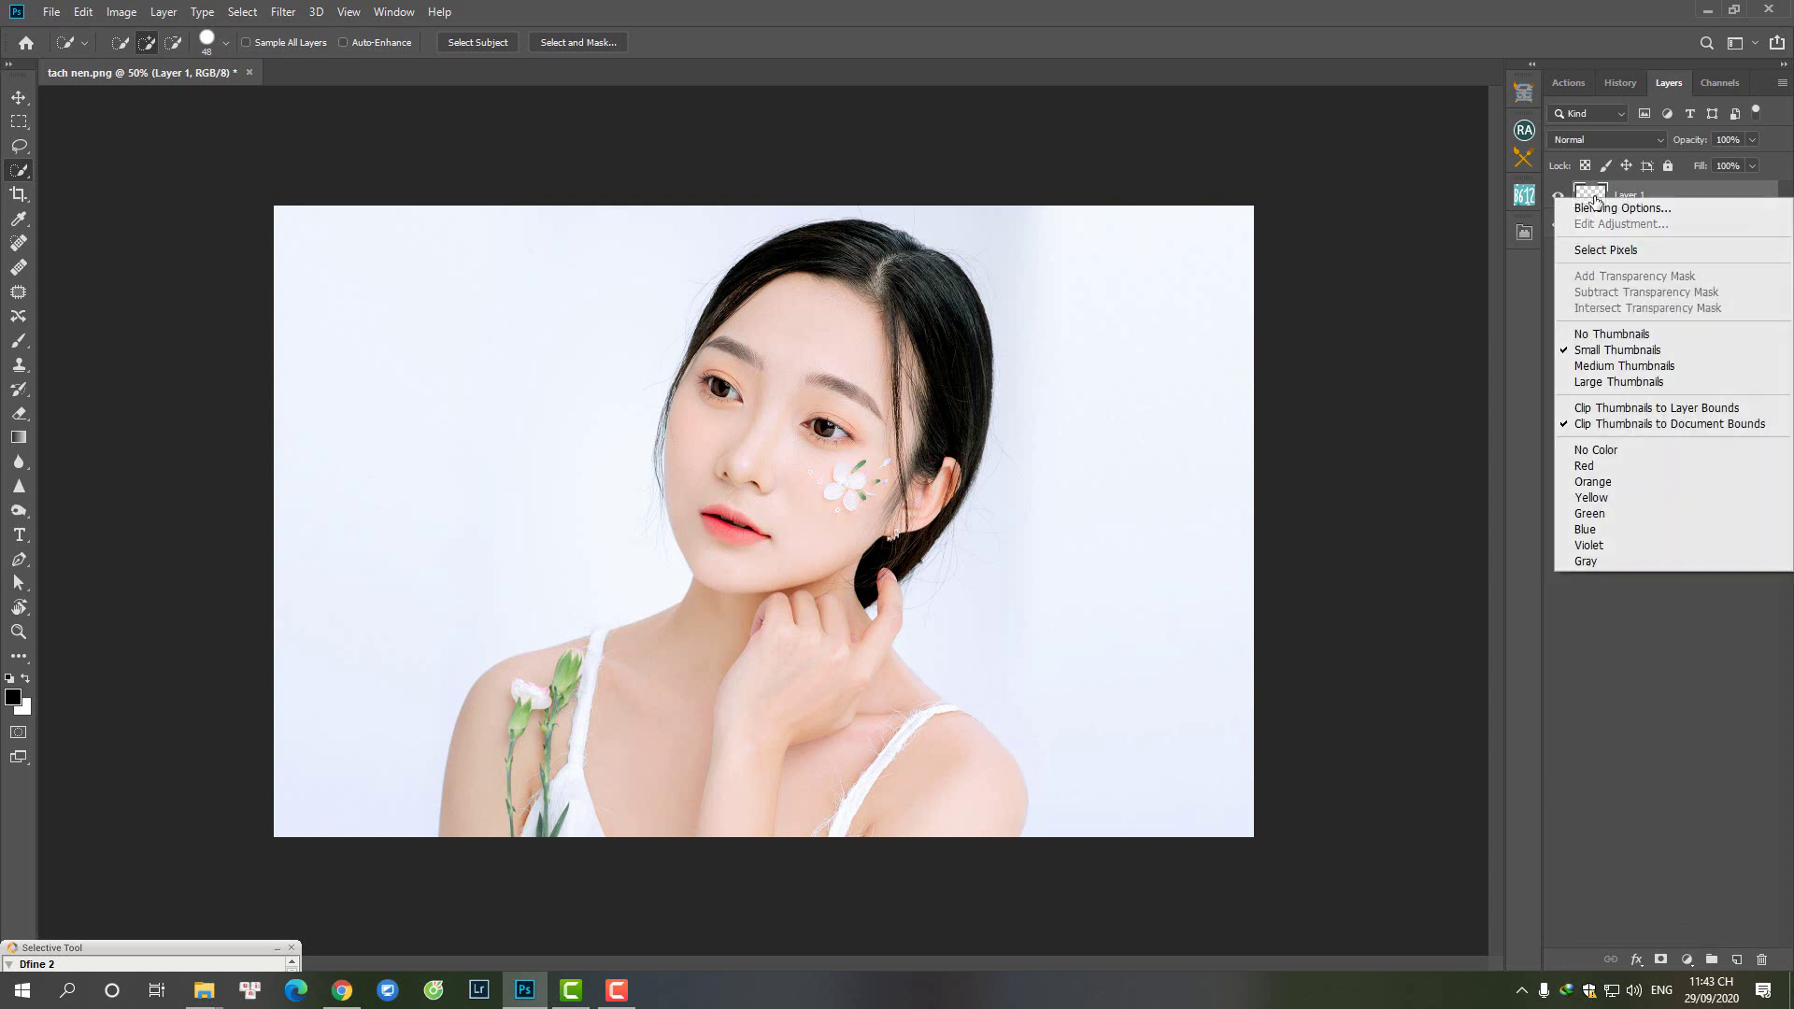
click(1607, 209)
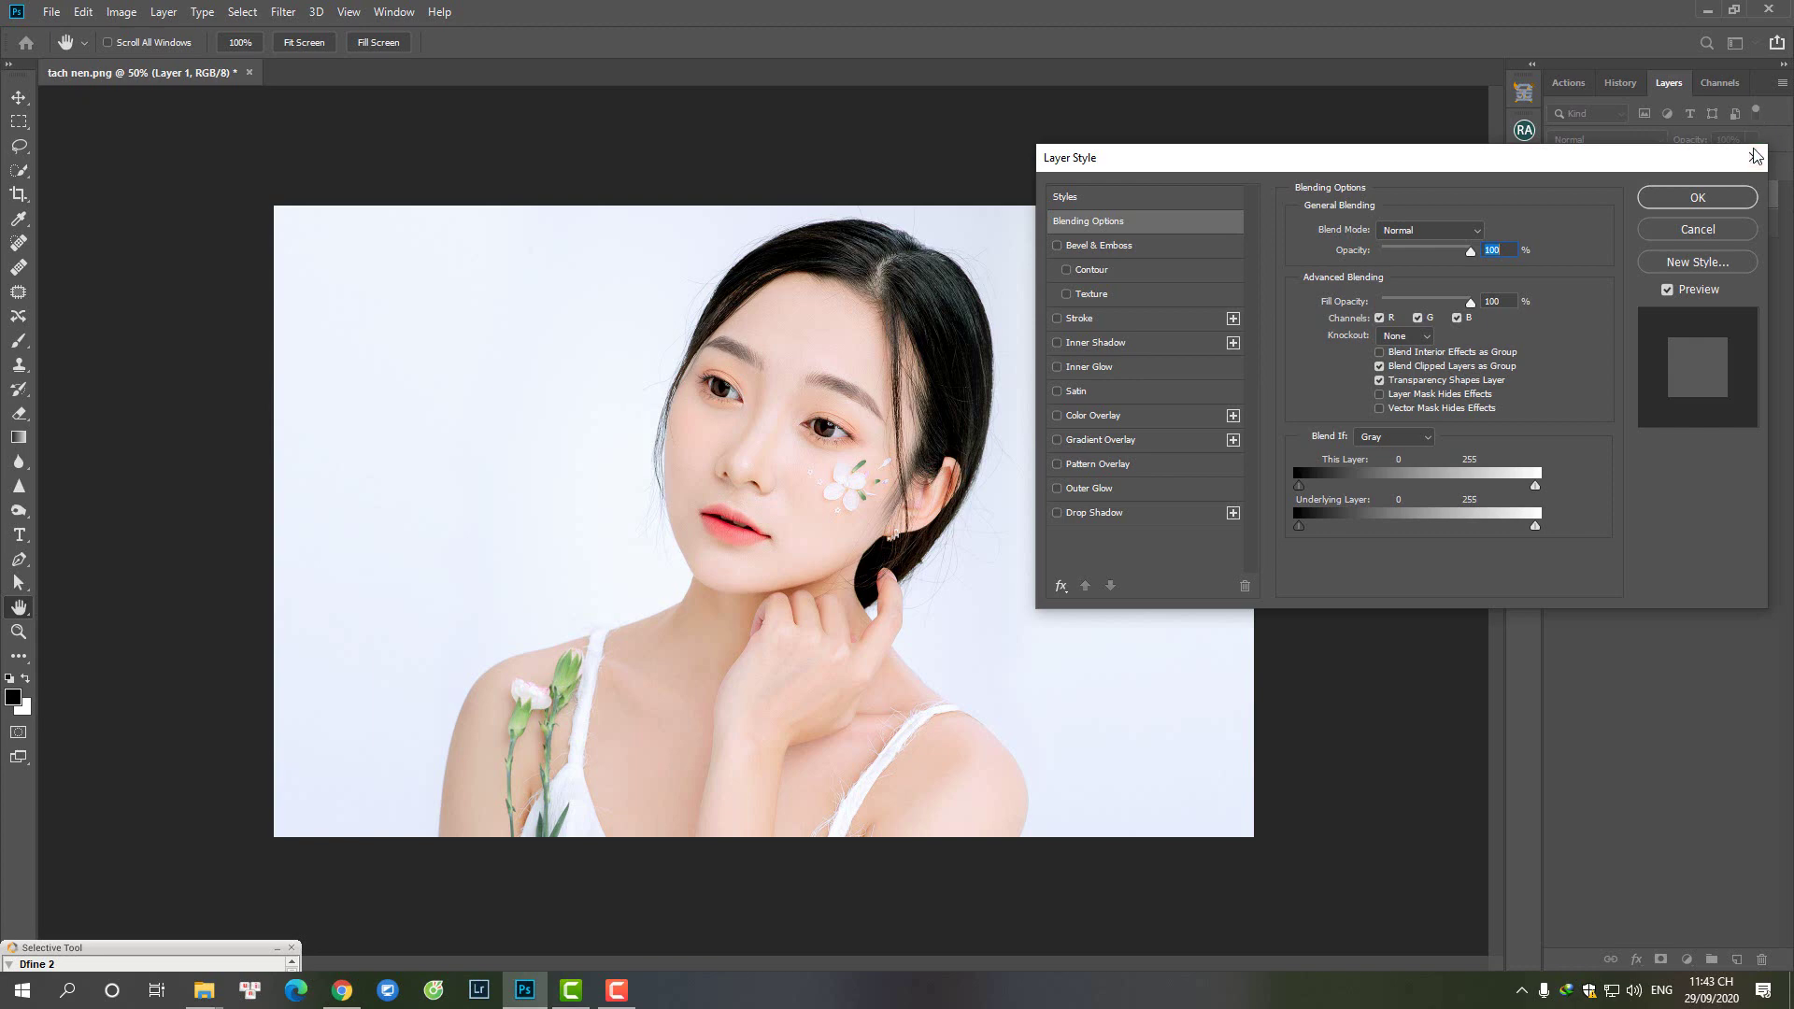
click(1754, 157)
Step: Add a Solid Color fill layer in a bright golden yellow
click(1687, 960)
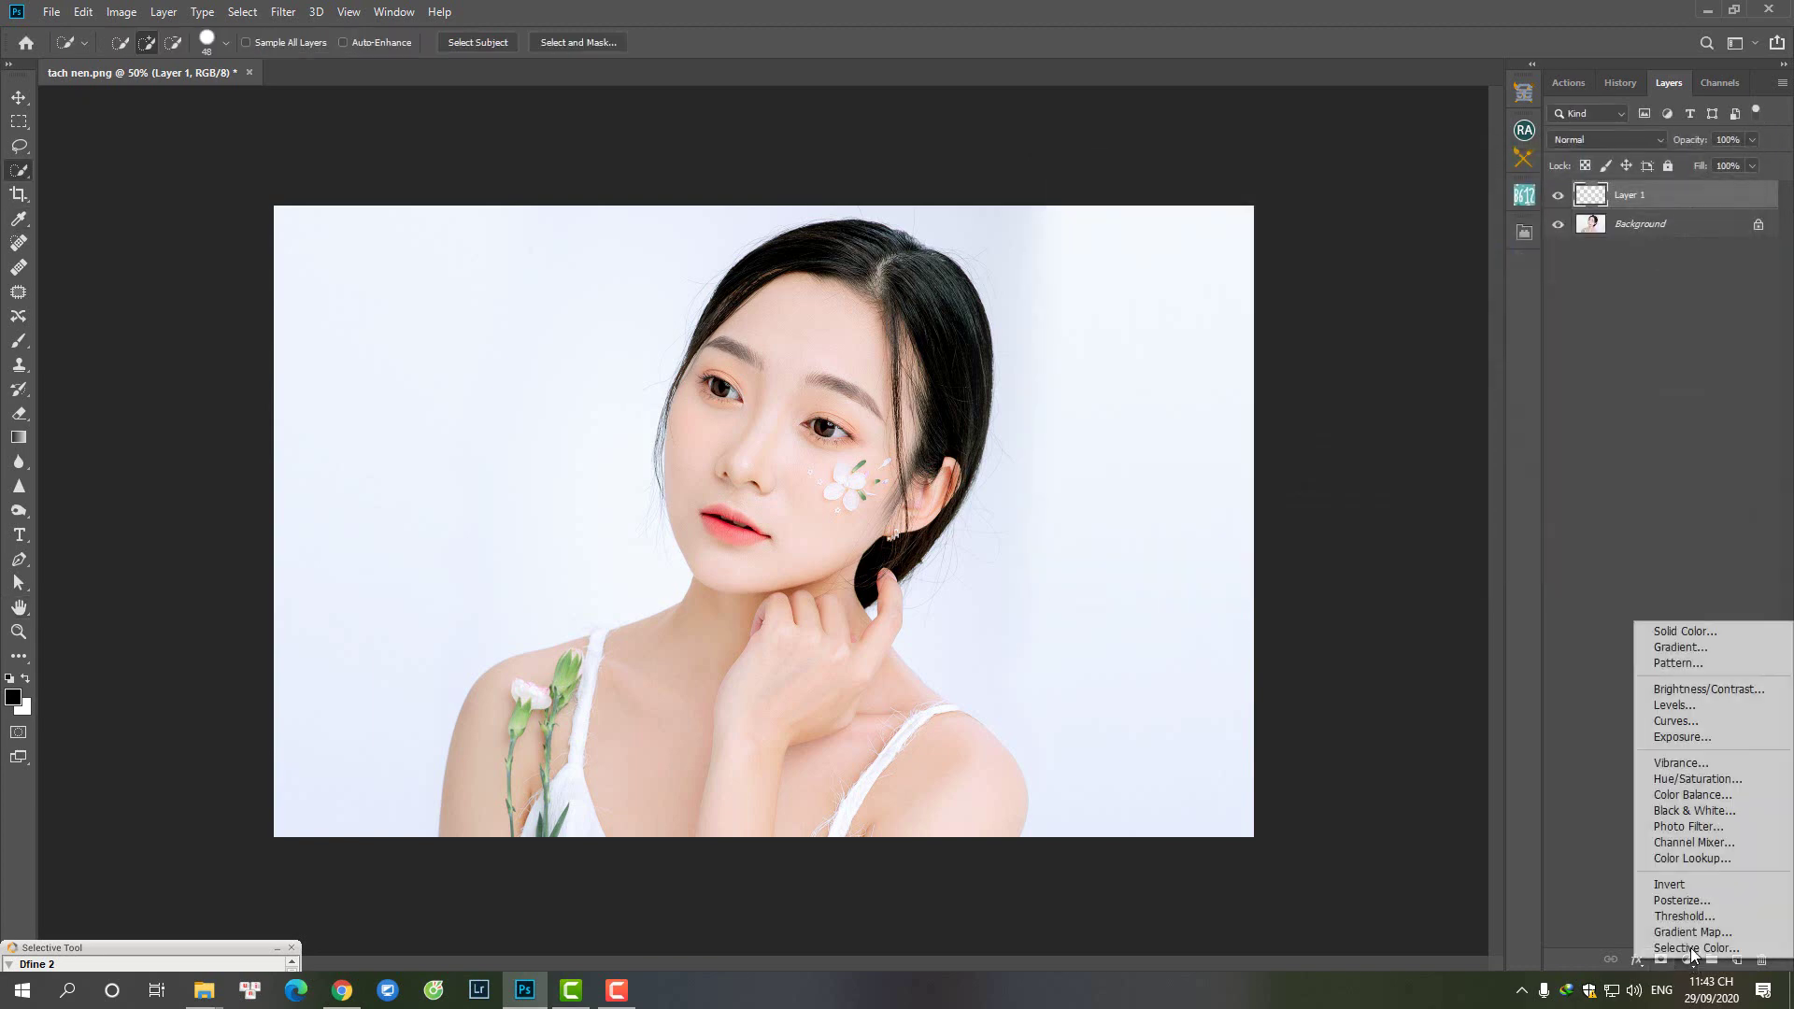
click(1687, 631)
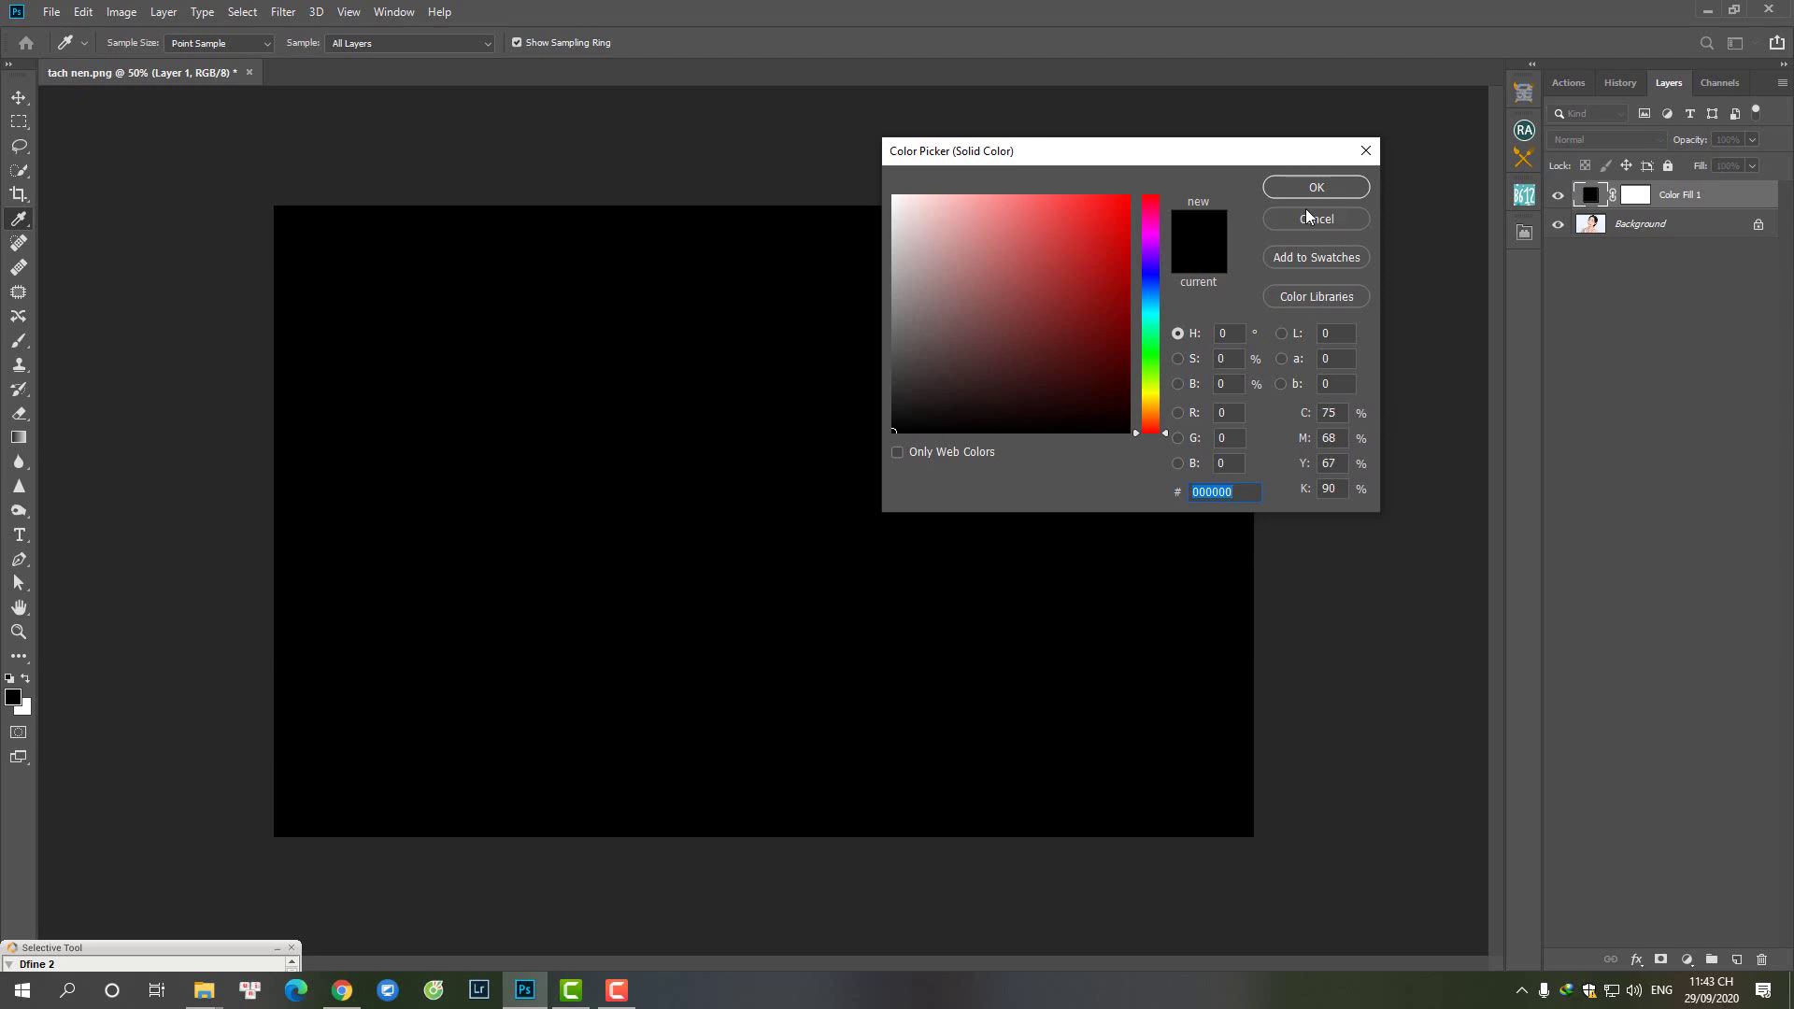
click(1146, 302)
click(1108, 232)
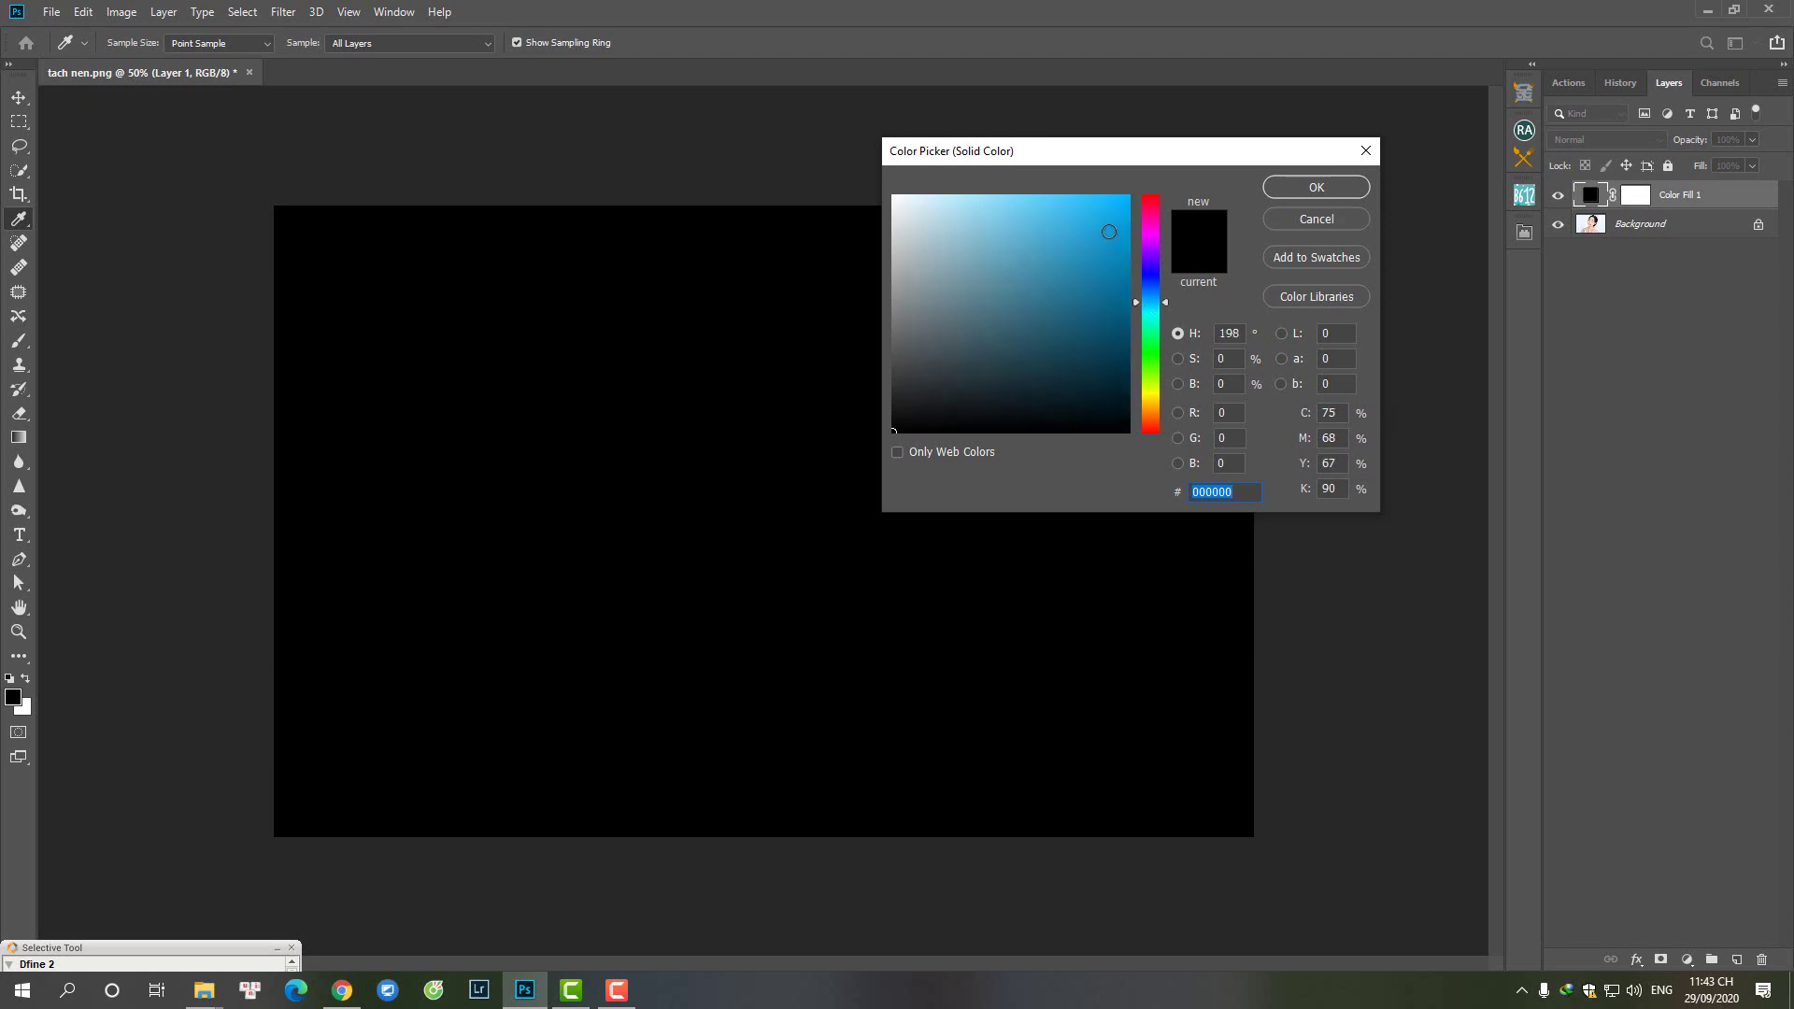
drag(1109, 232, 1105, 235)
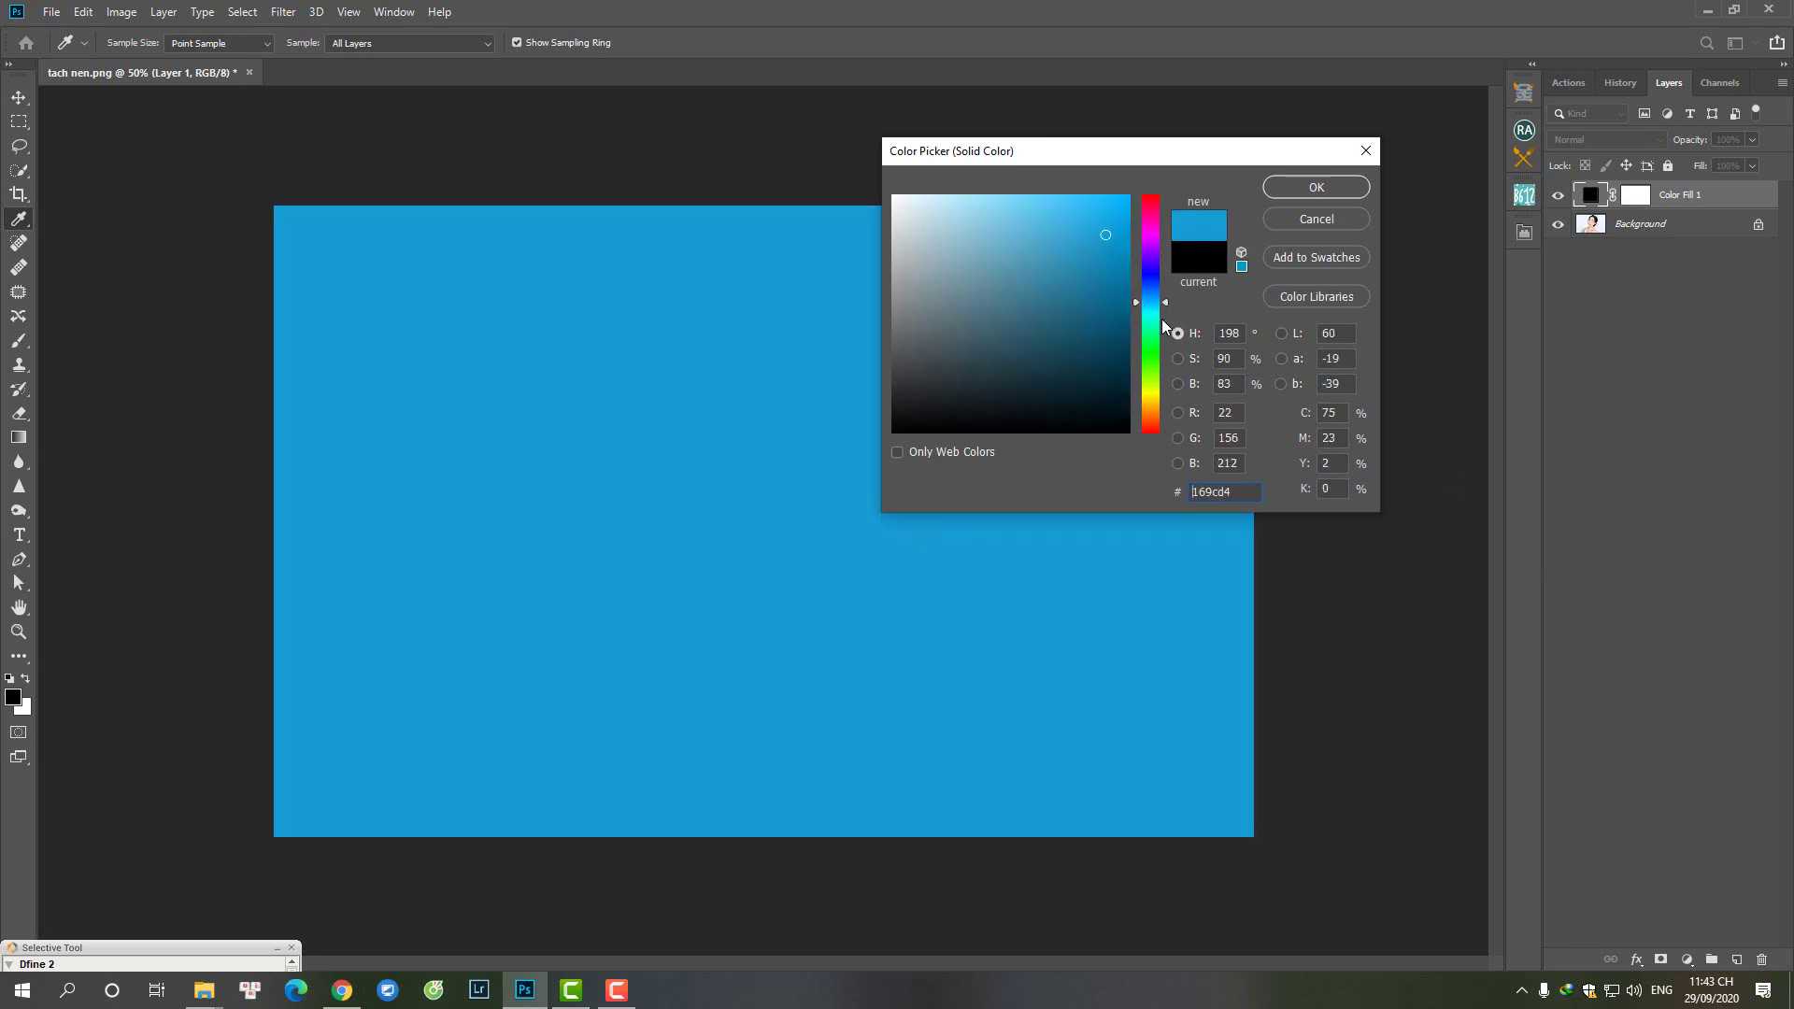
drag(1163, 325, 1149, 410)
drag(1105, 234, 1099, 212)
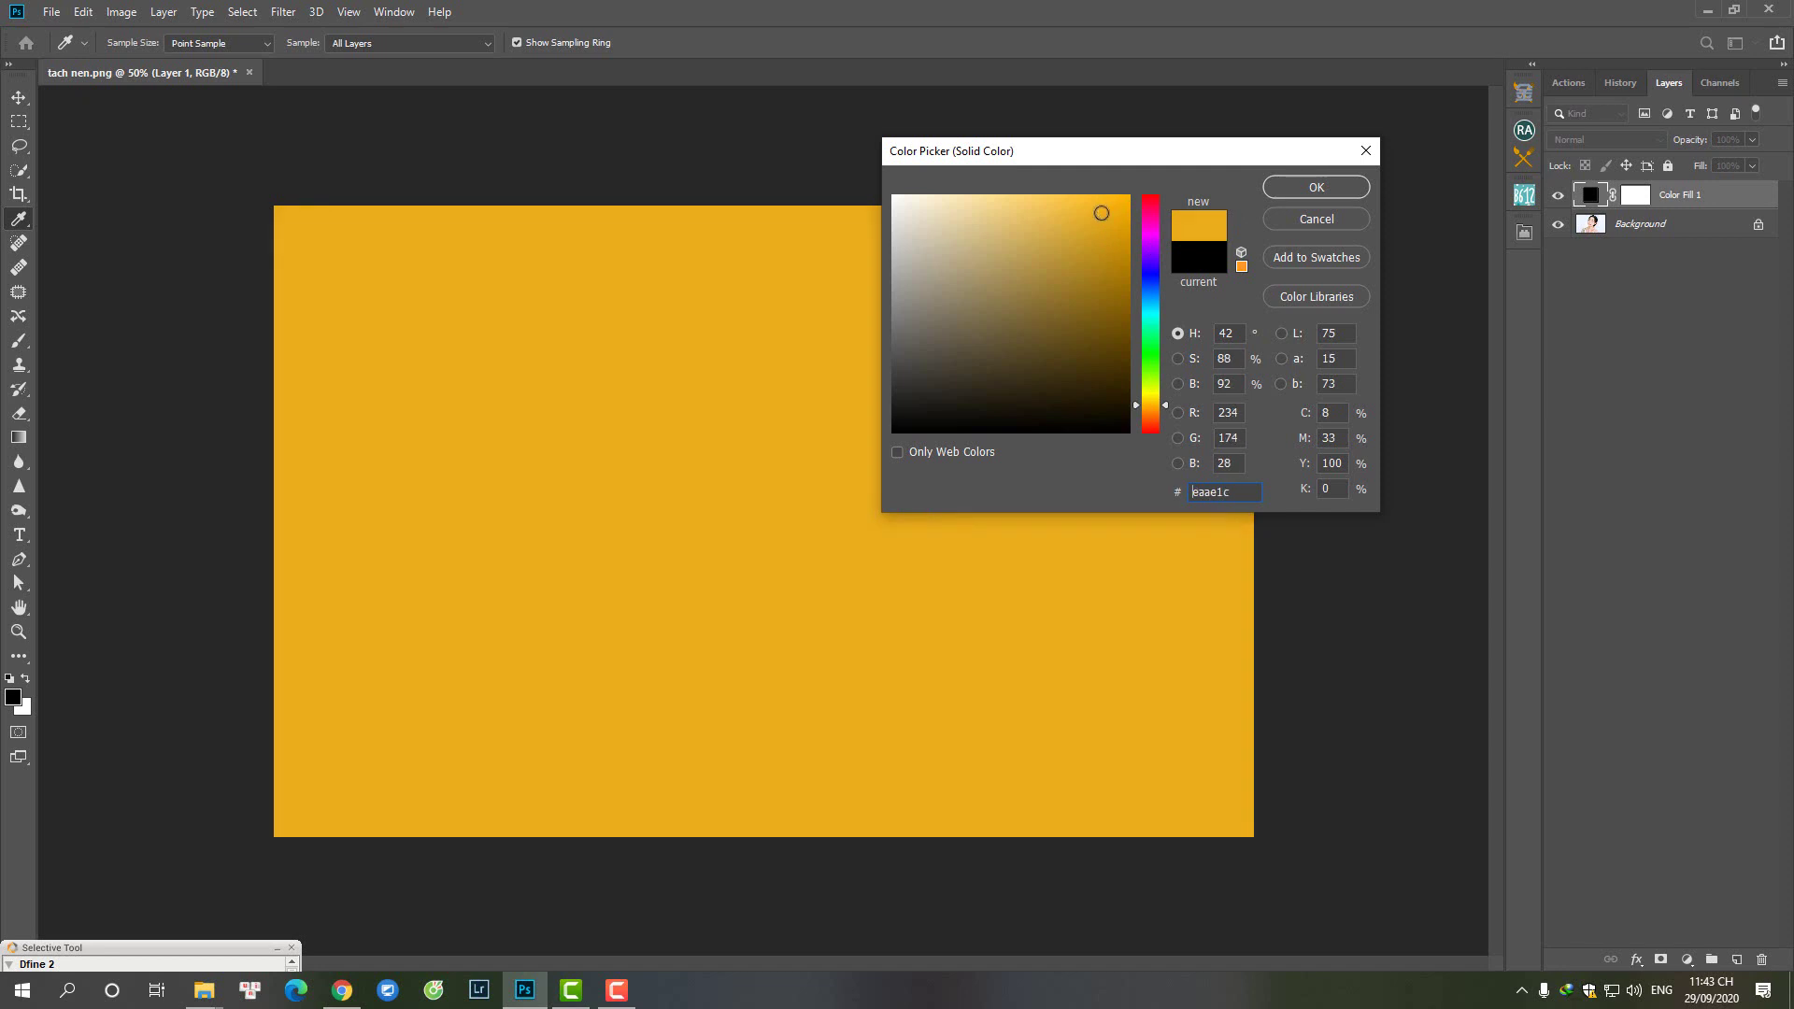
click(1347, 187)
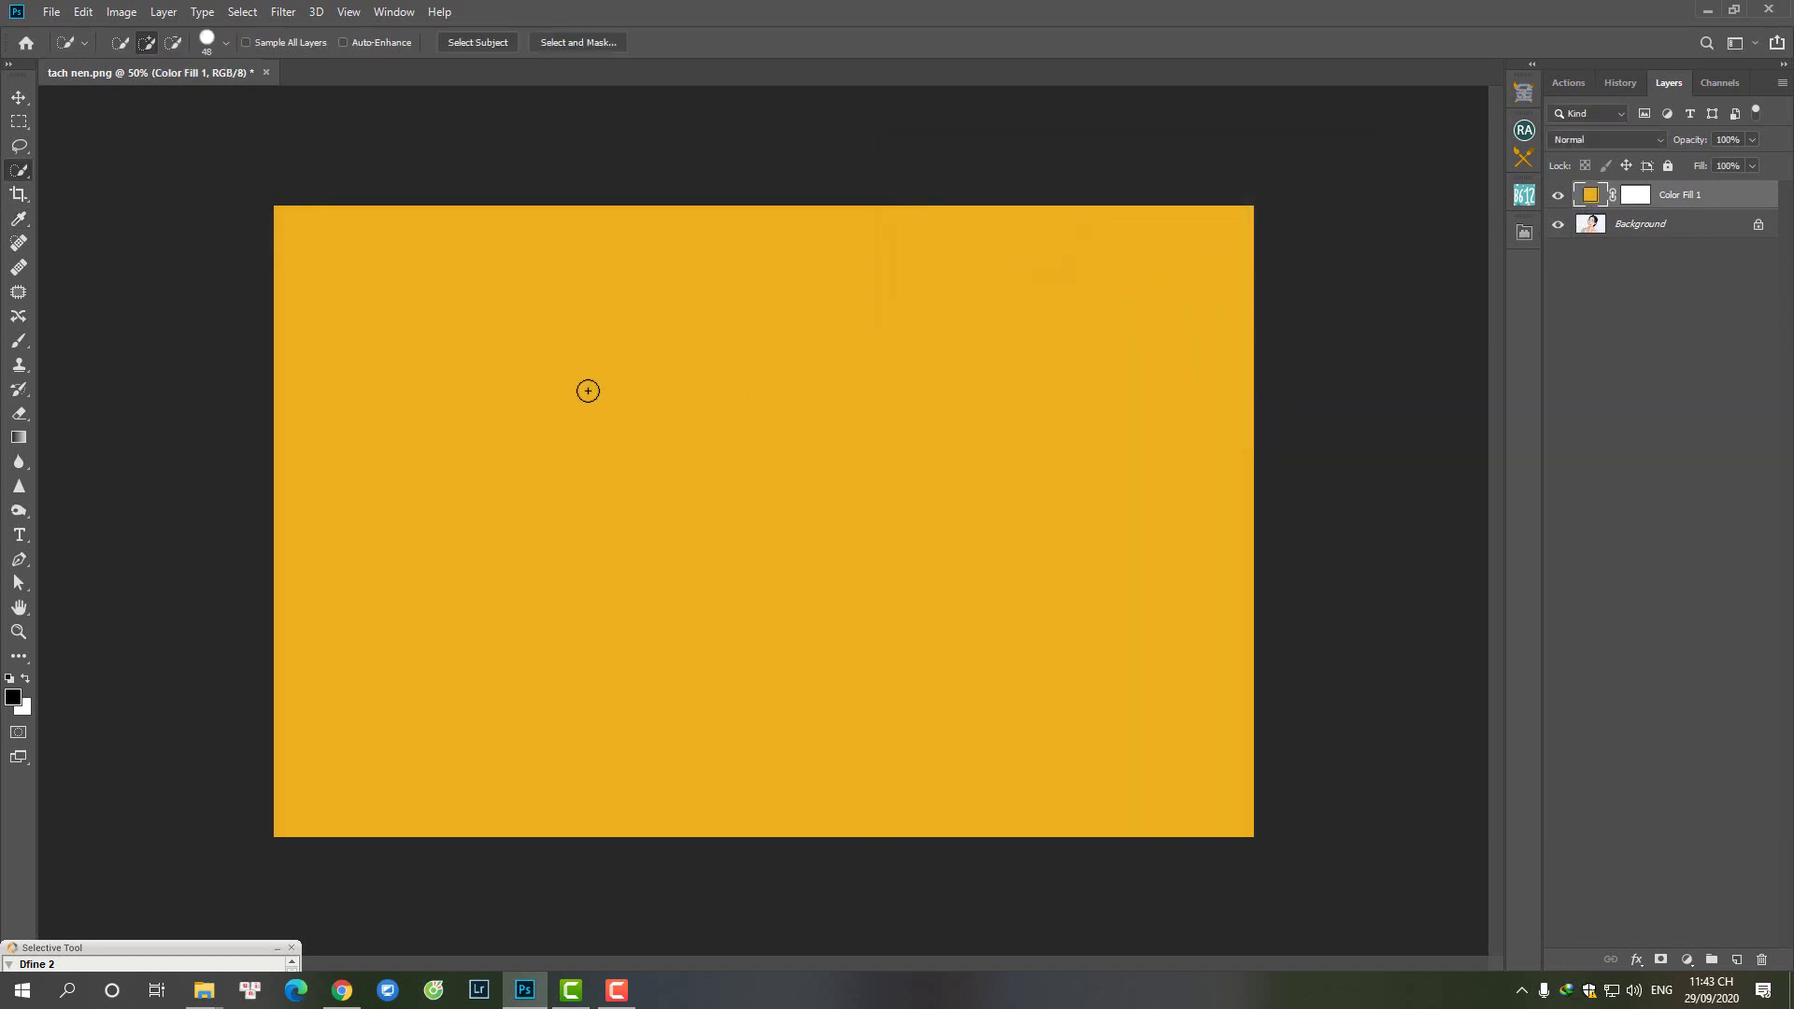
Step: Paste the cut-out woman onto a layer above the fill and scale her down slightly
key(ctrl+v)
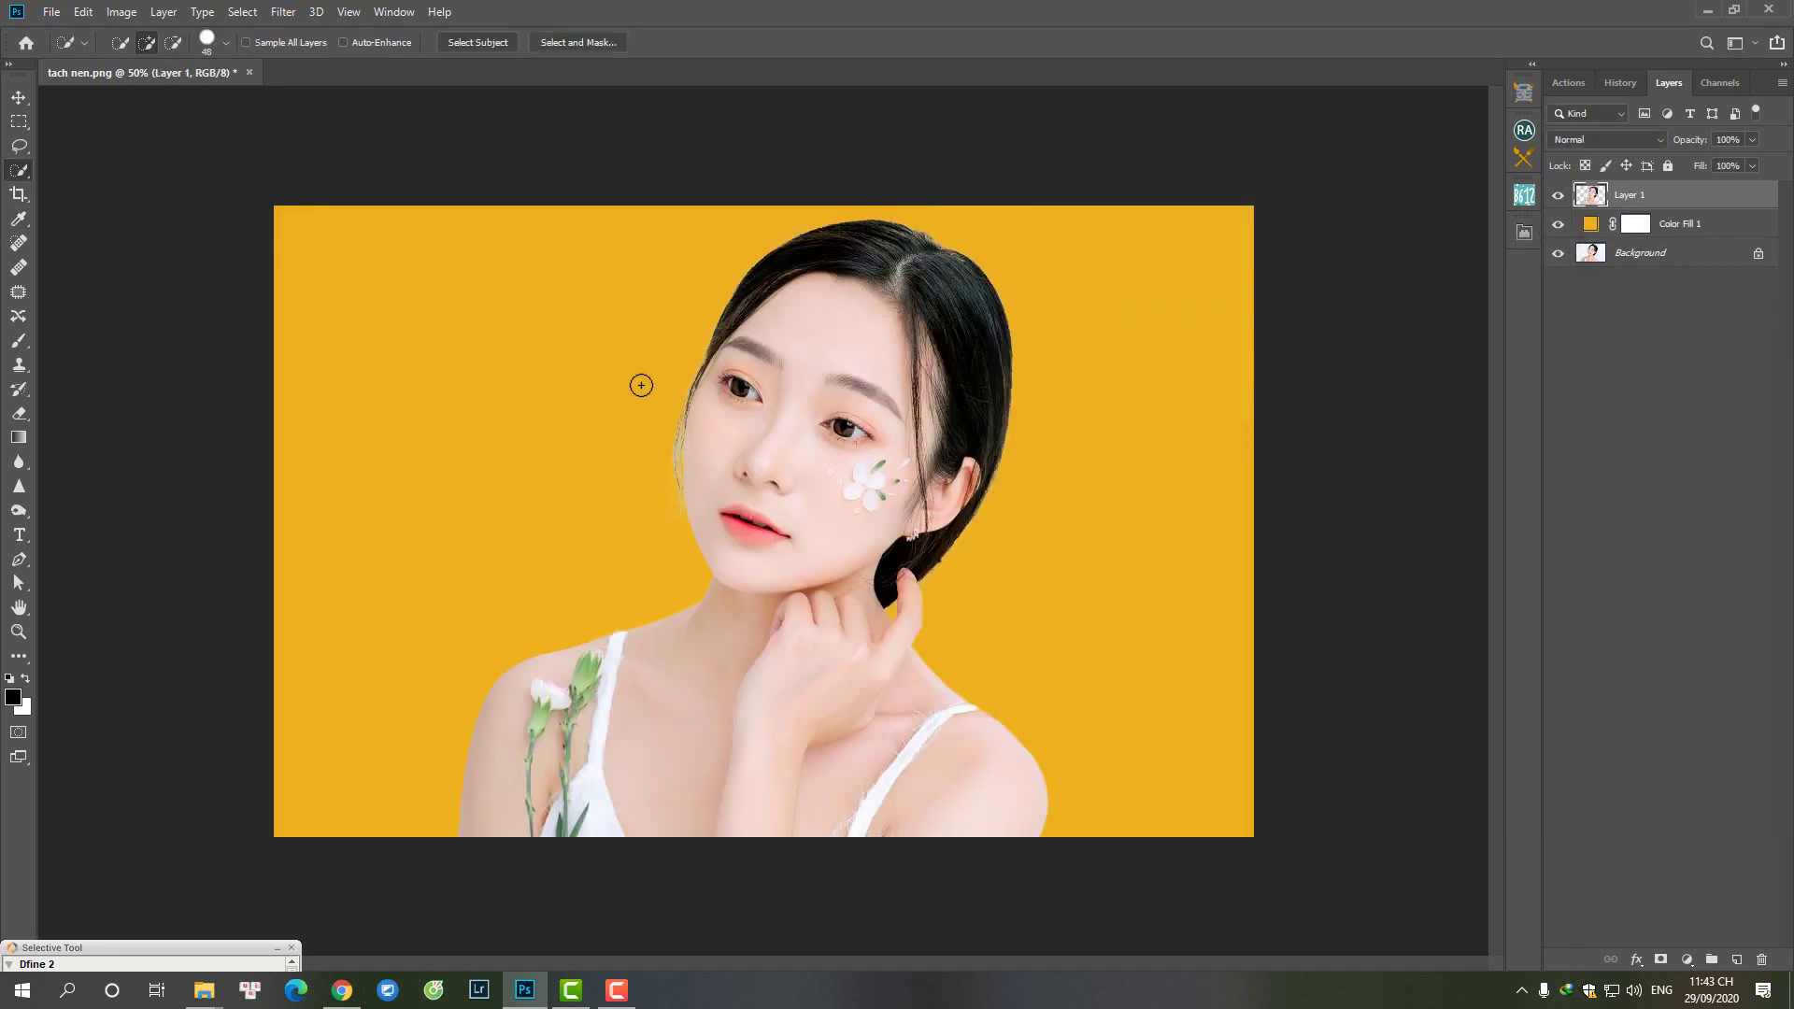
key(ctrl+t)
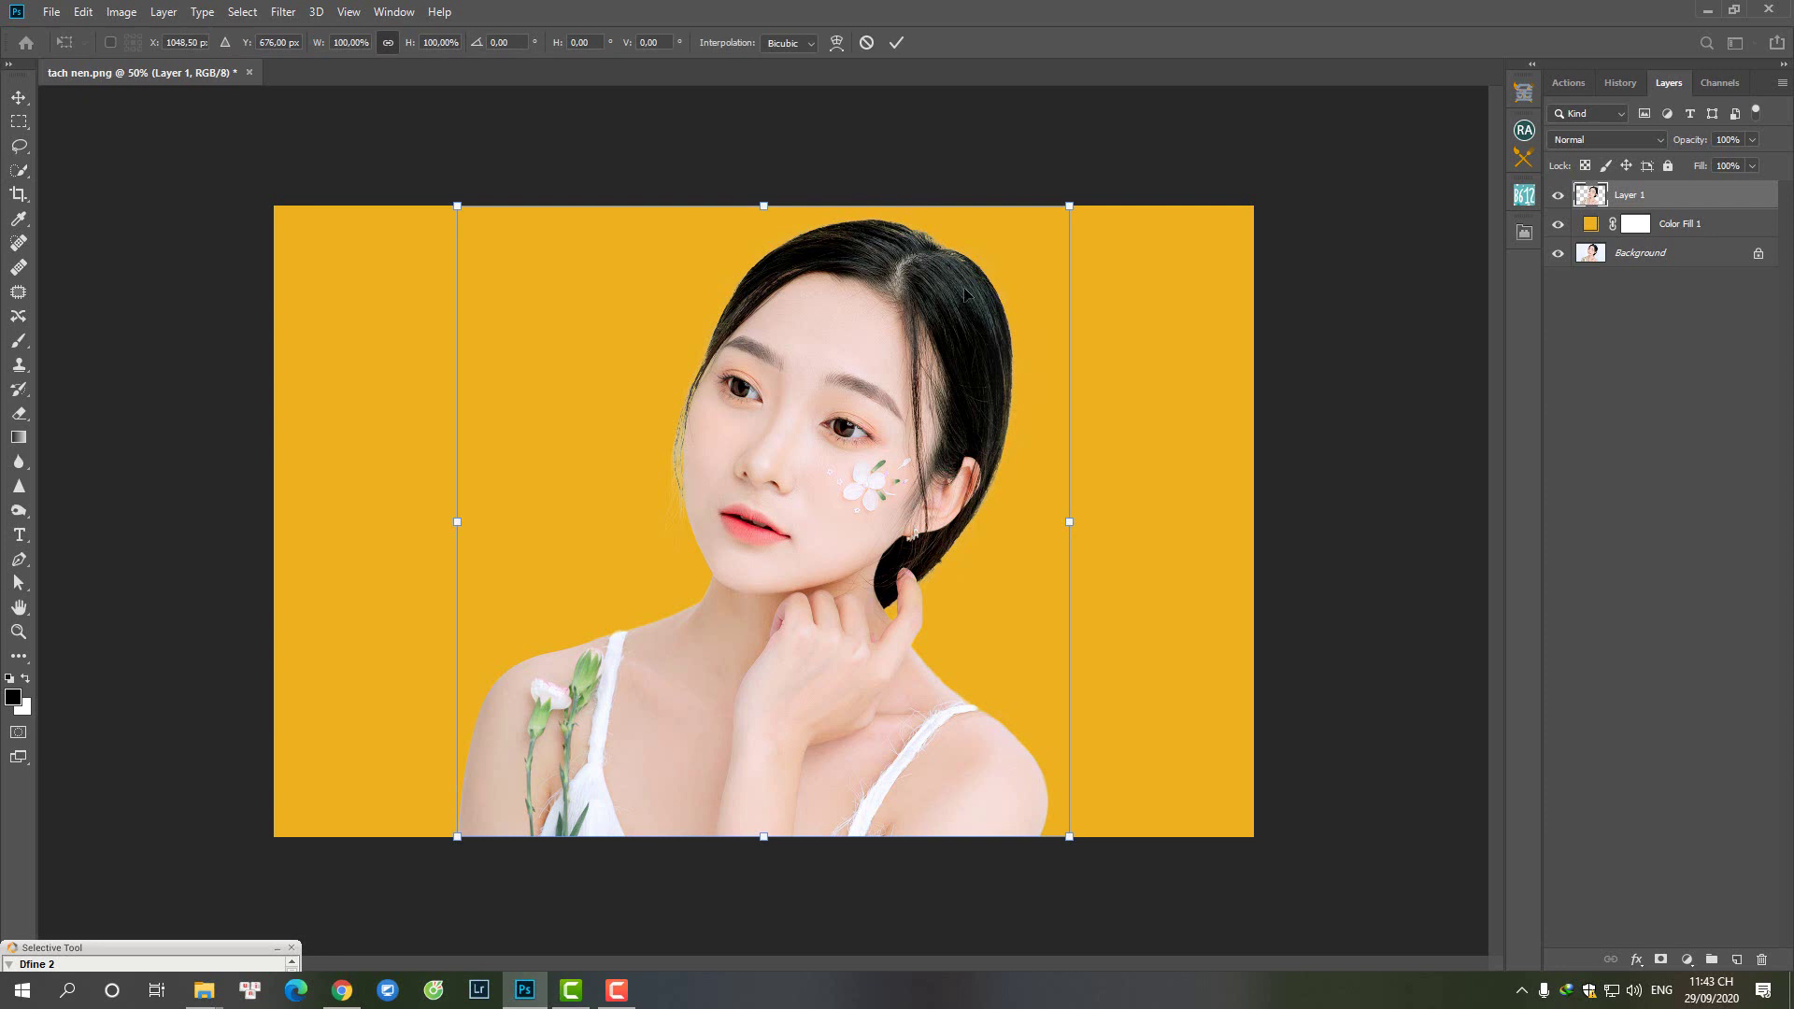
drag(1070, 207, 1001, 269)
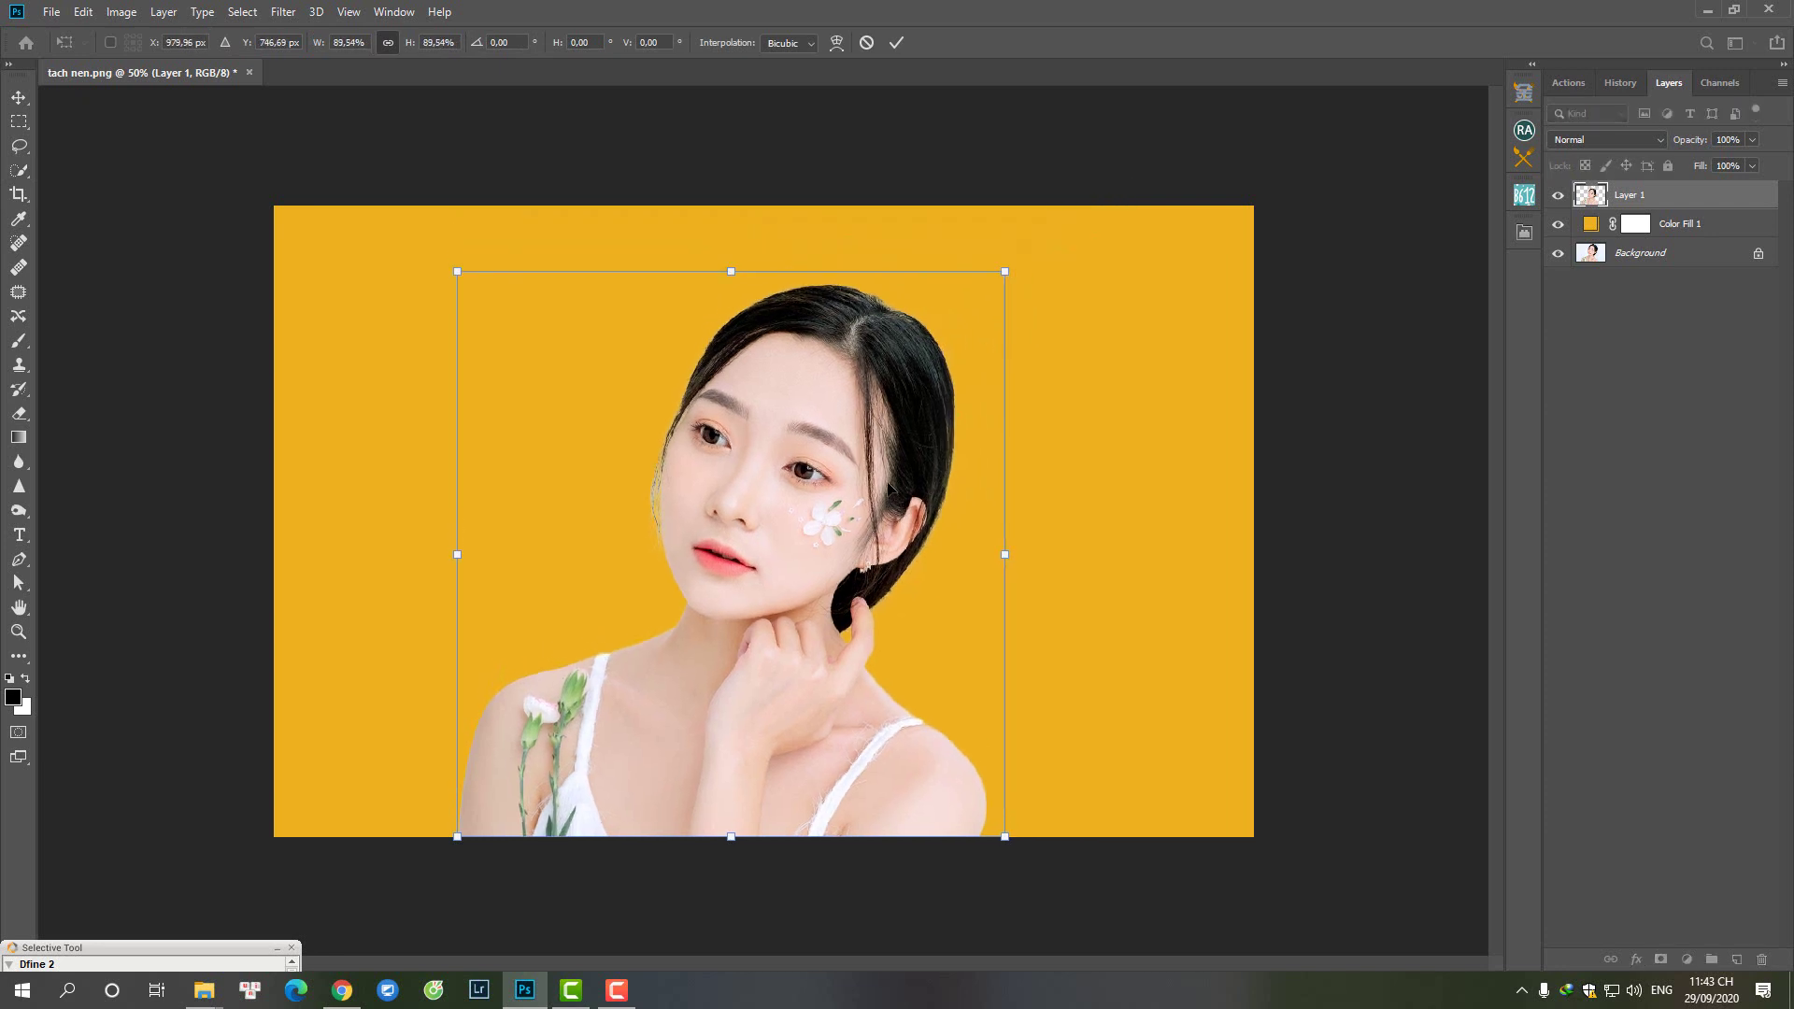
drag(934, 393, 946, 329)
drag(1012, 203, 976, 243)
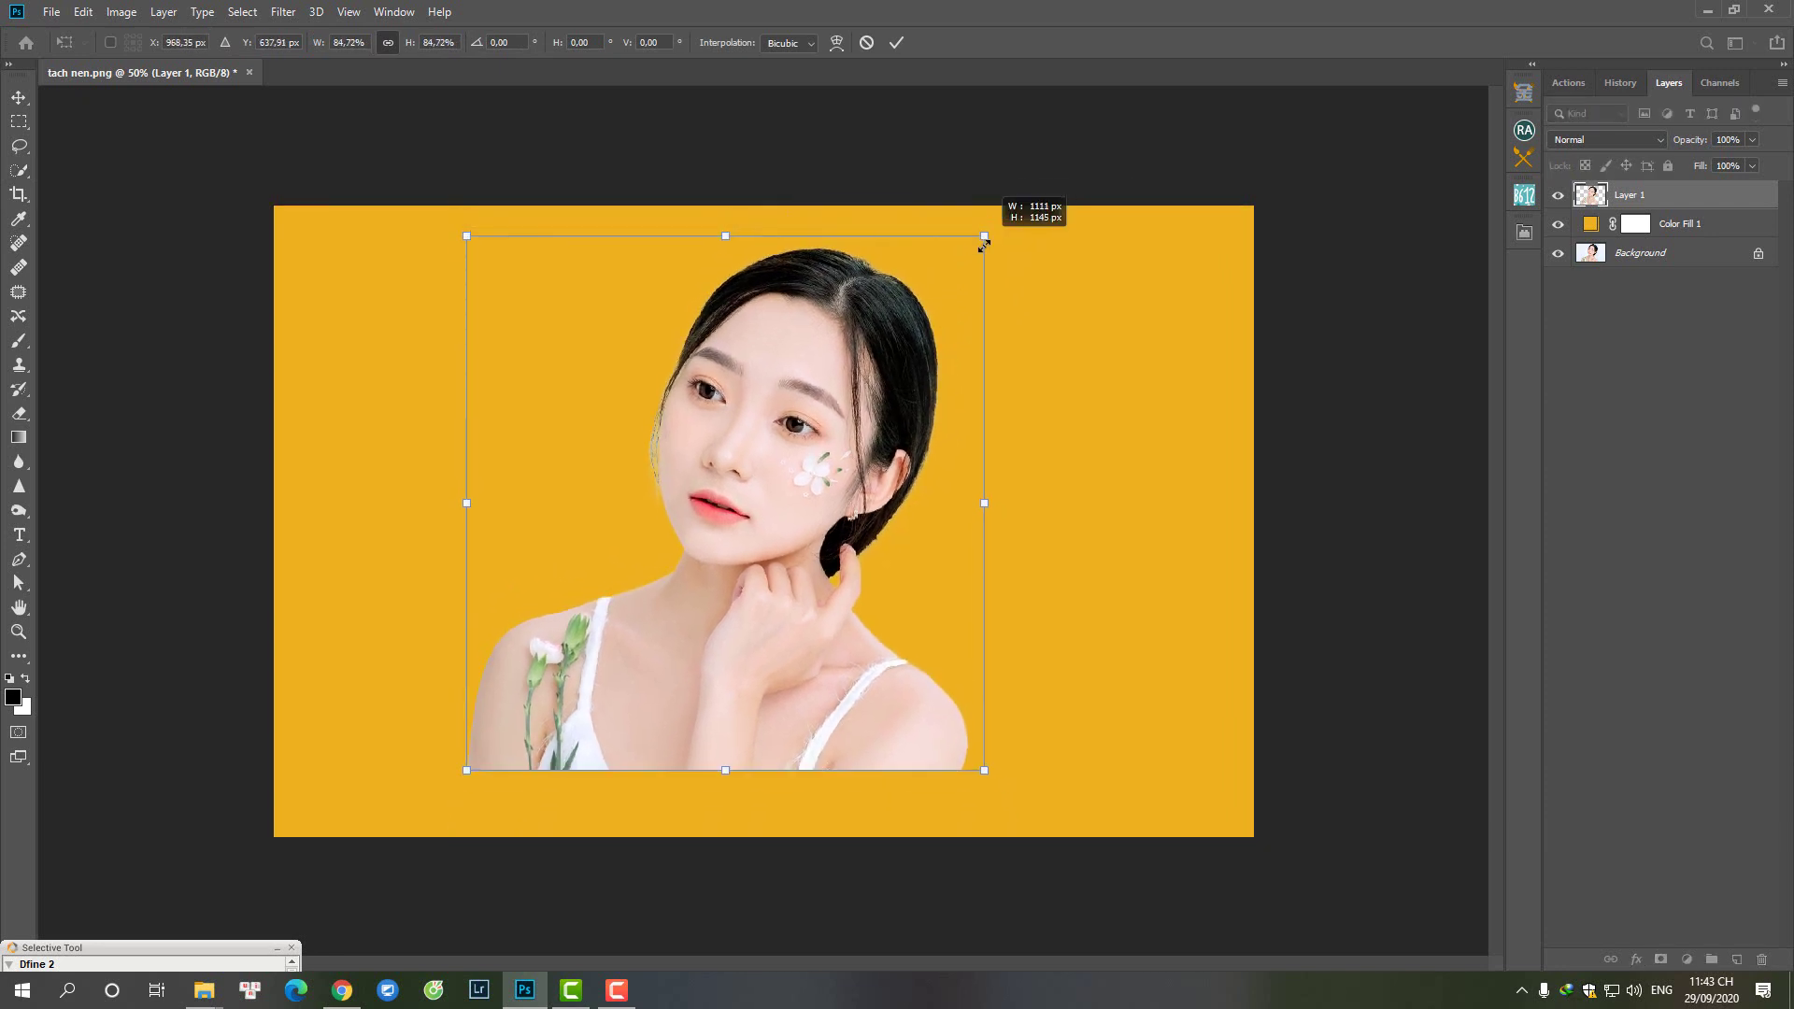
drag(884, 339, 893, 335)
key(Return)
key(w)
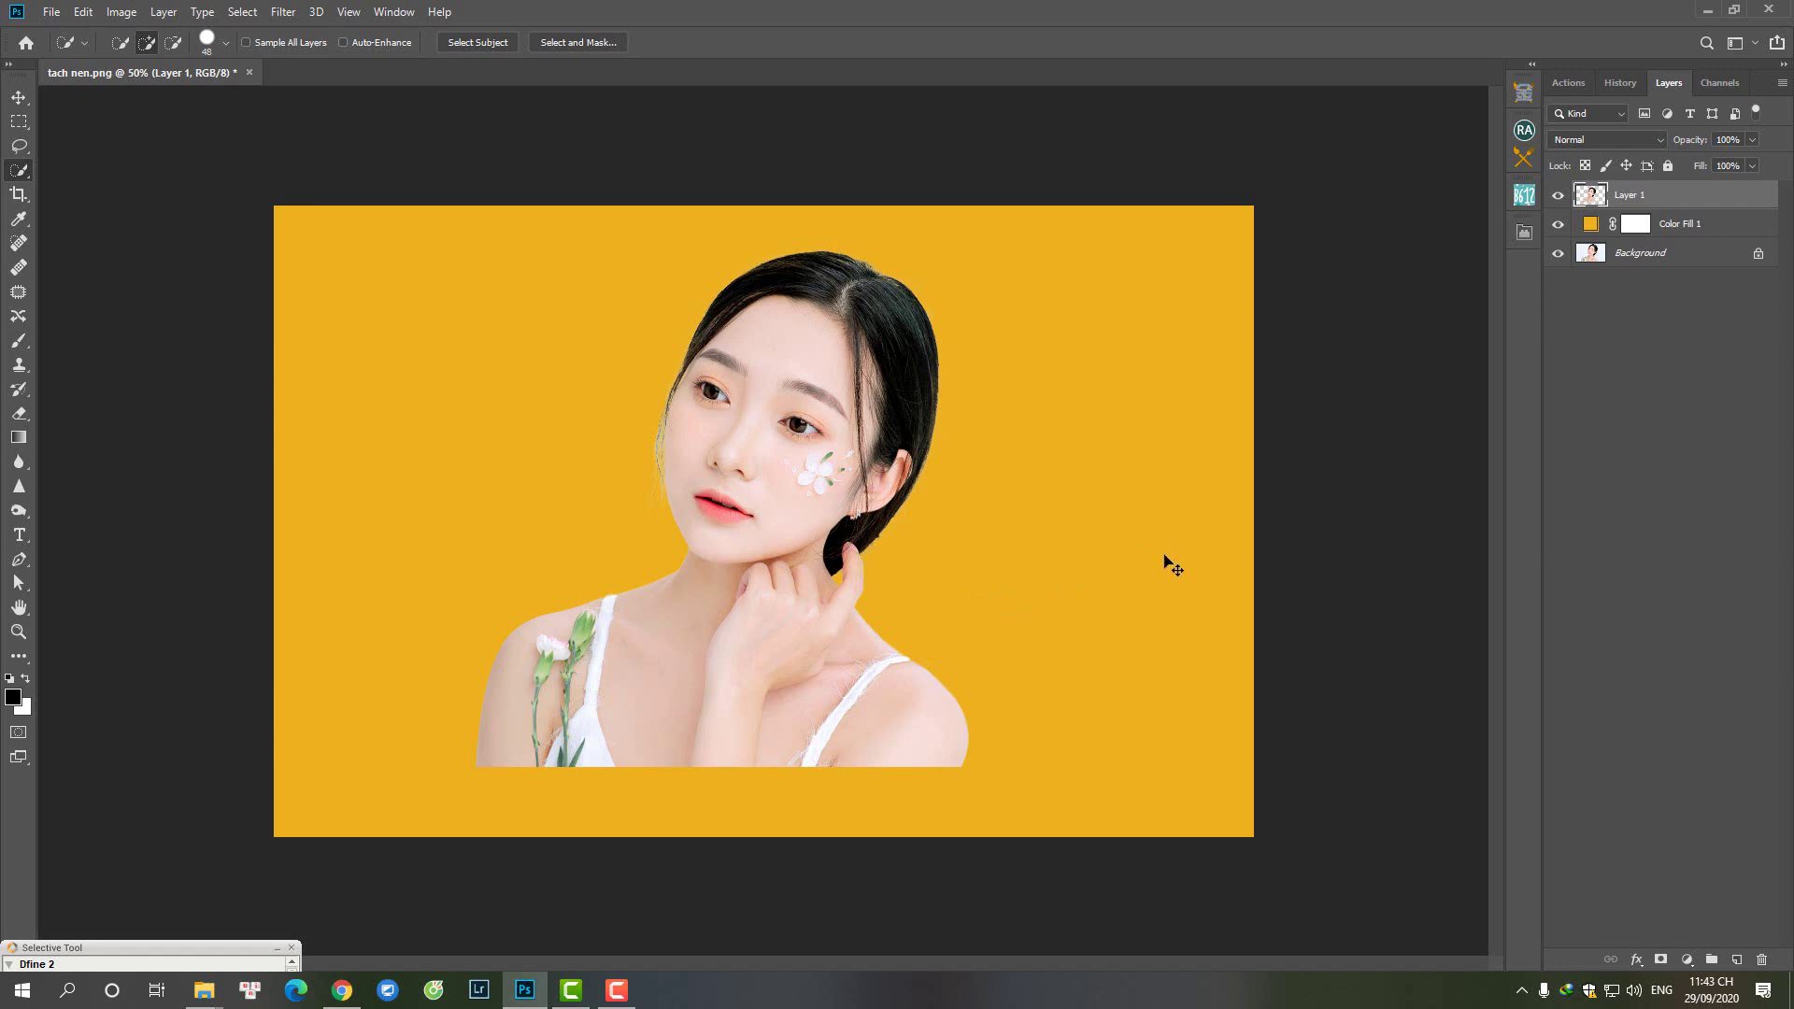
Step: Move the woman's layer toward the right and commit the transform
key(ctrl+t)
mouse_move(713, 453)
mouse_down()
mouse_move(888, 464)
mouse_move(805, 432)
mouse_up()
key(Return)
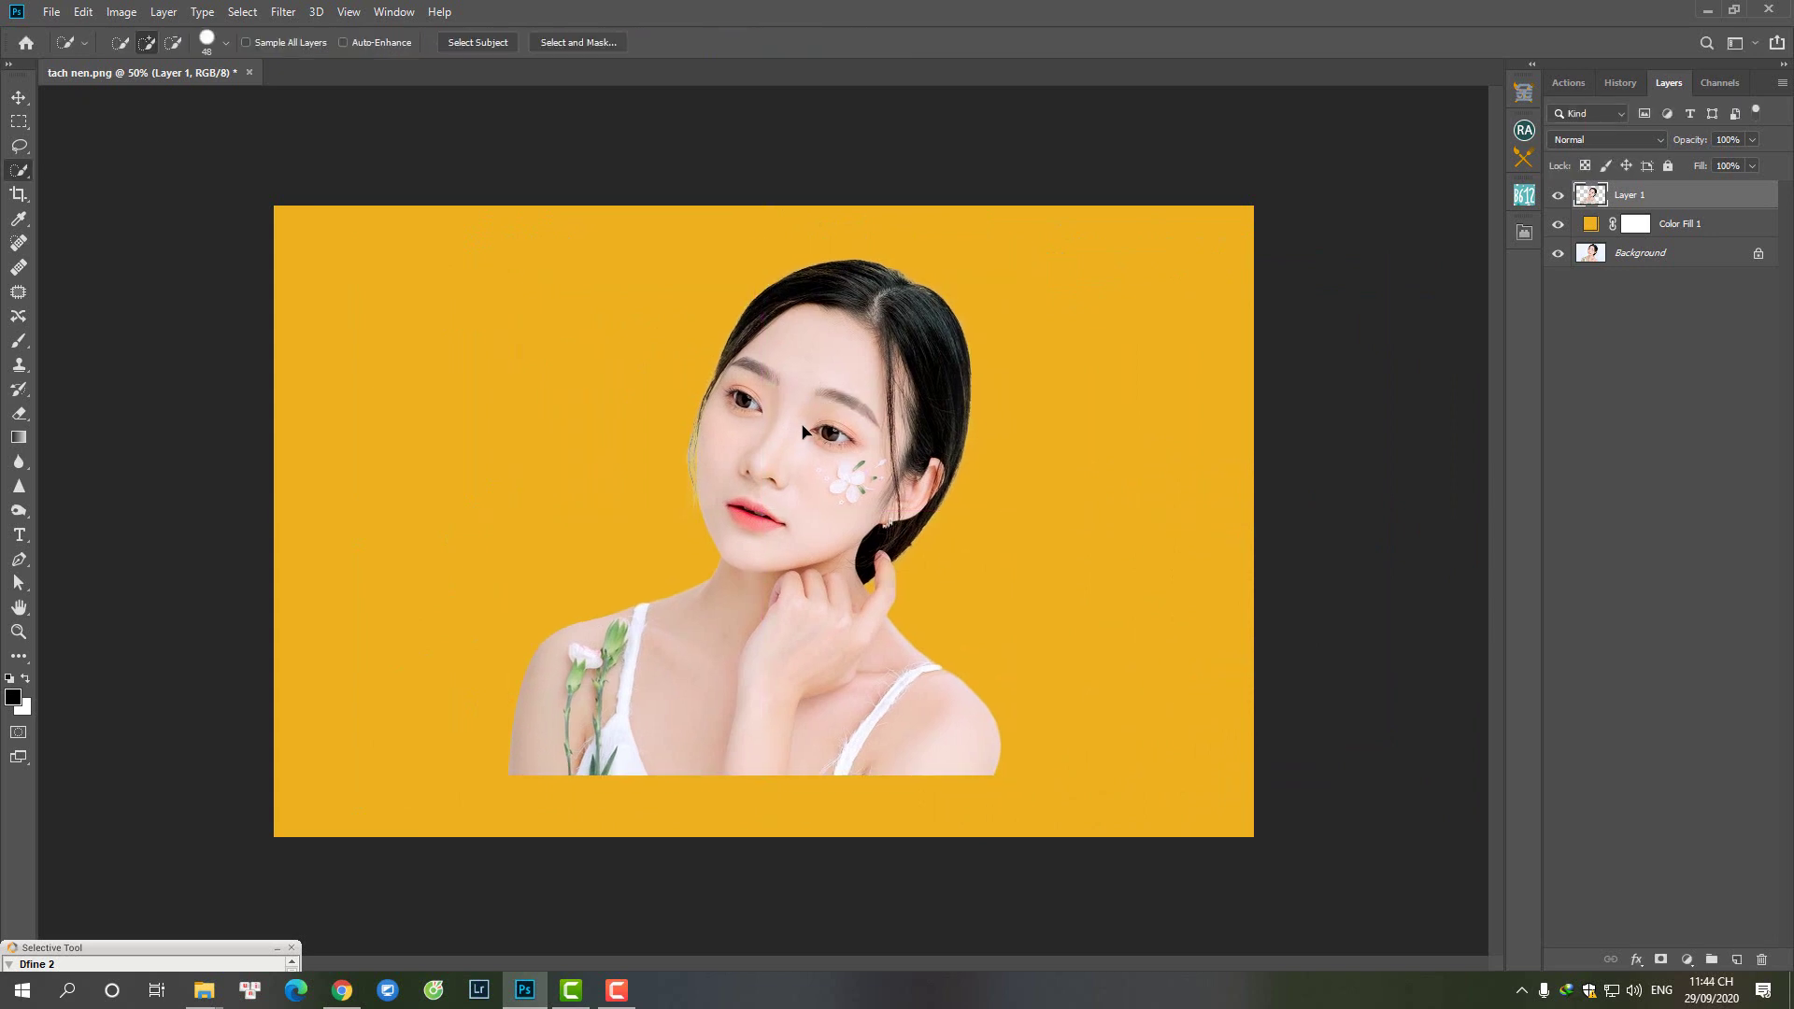
Step: Apply Levels to the woman's layer, tightening the input range to 10–252
right_click(1596, 194)
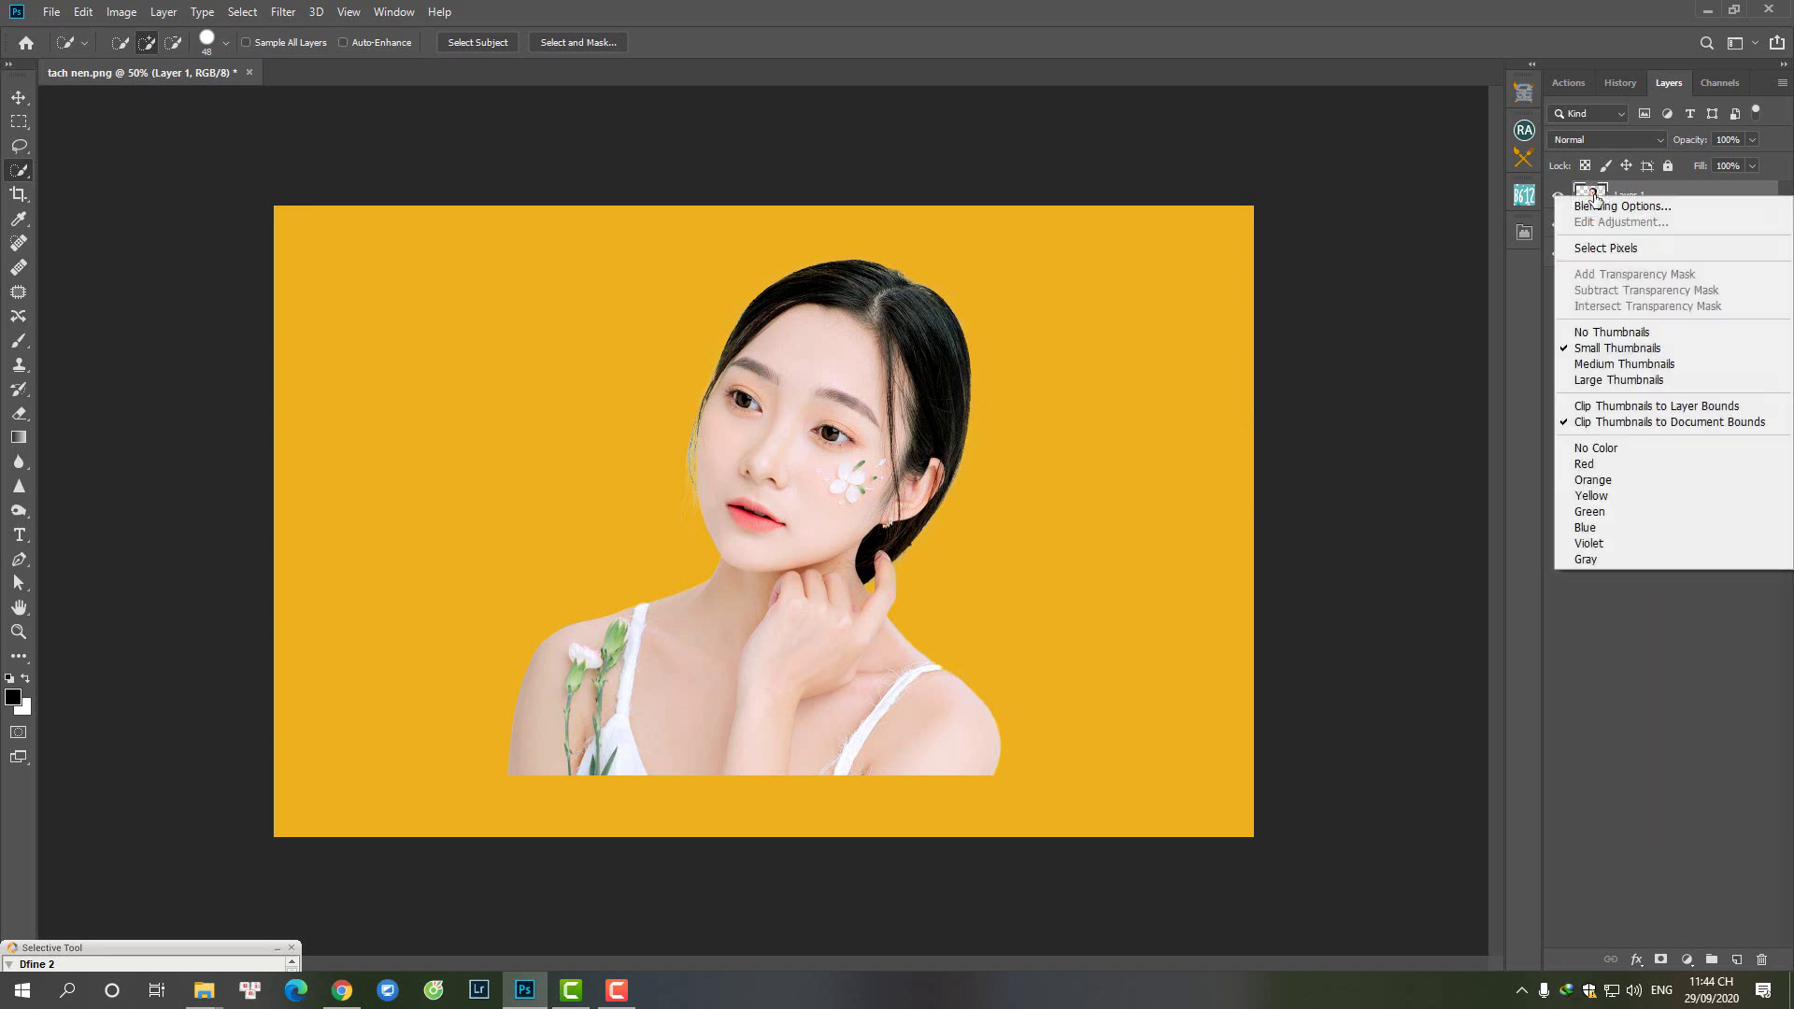
click(1595, 568)
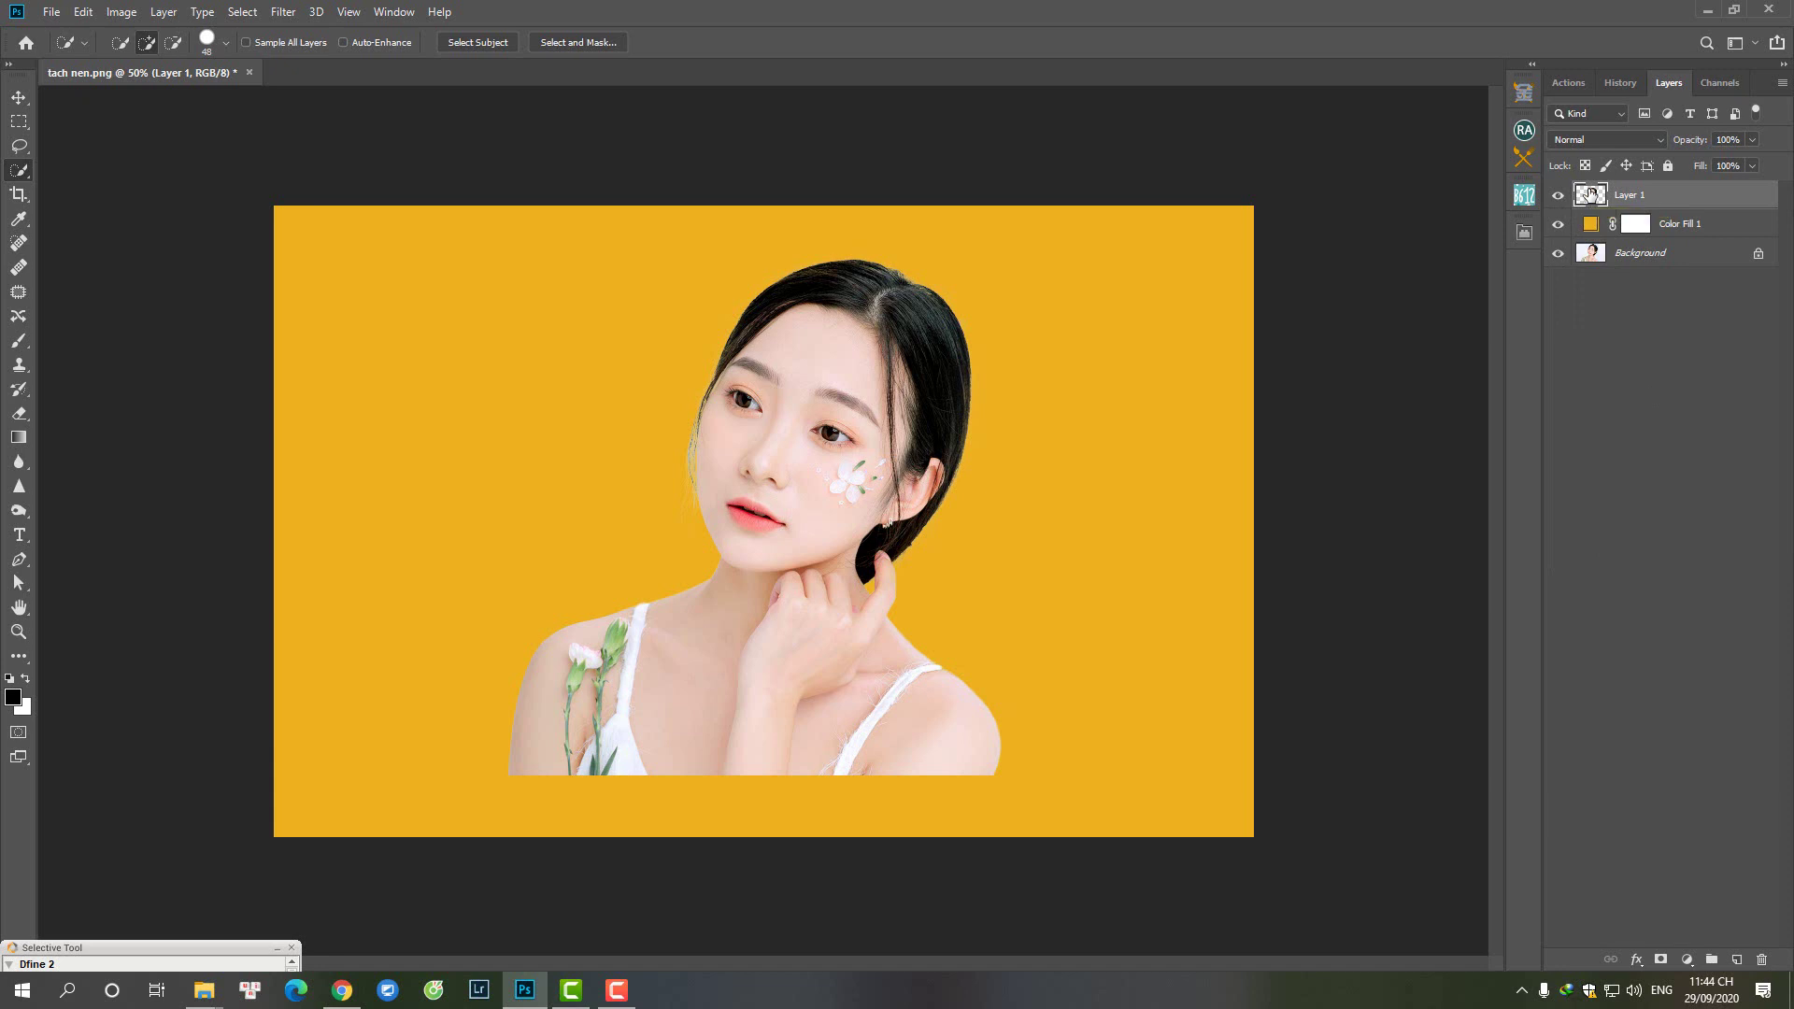
key(ctrl+l)
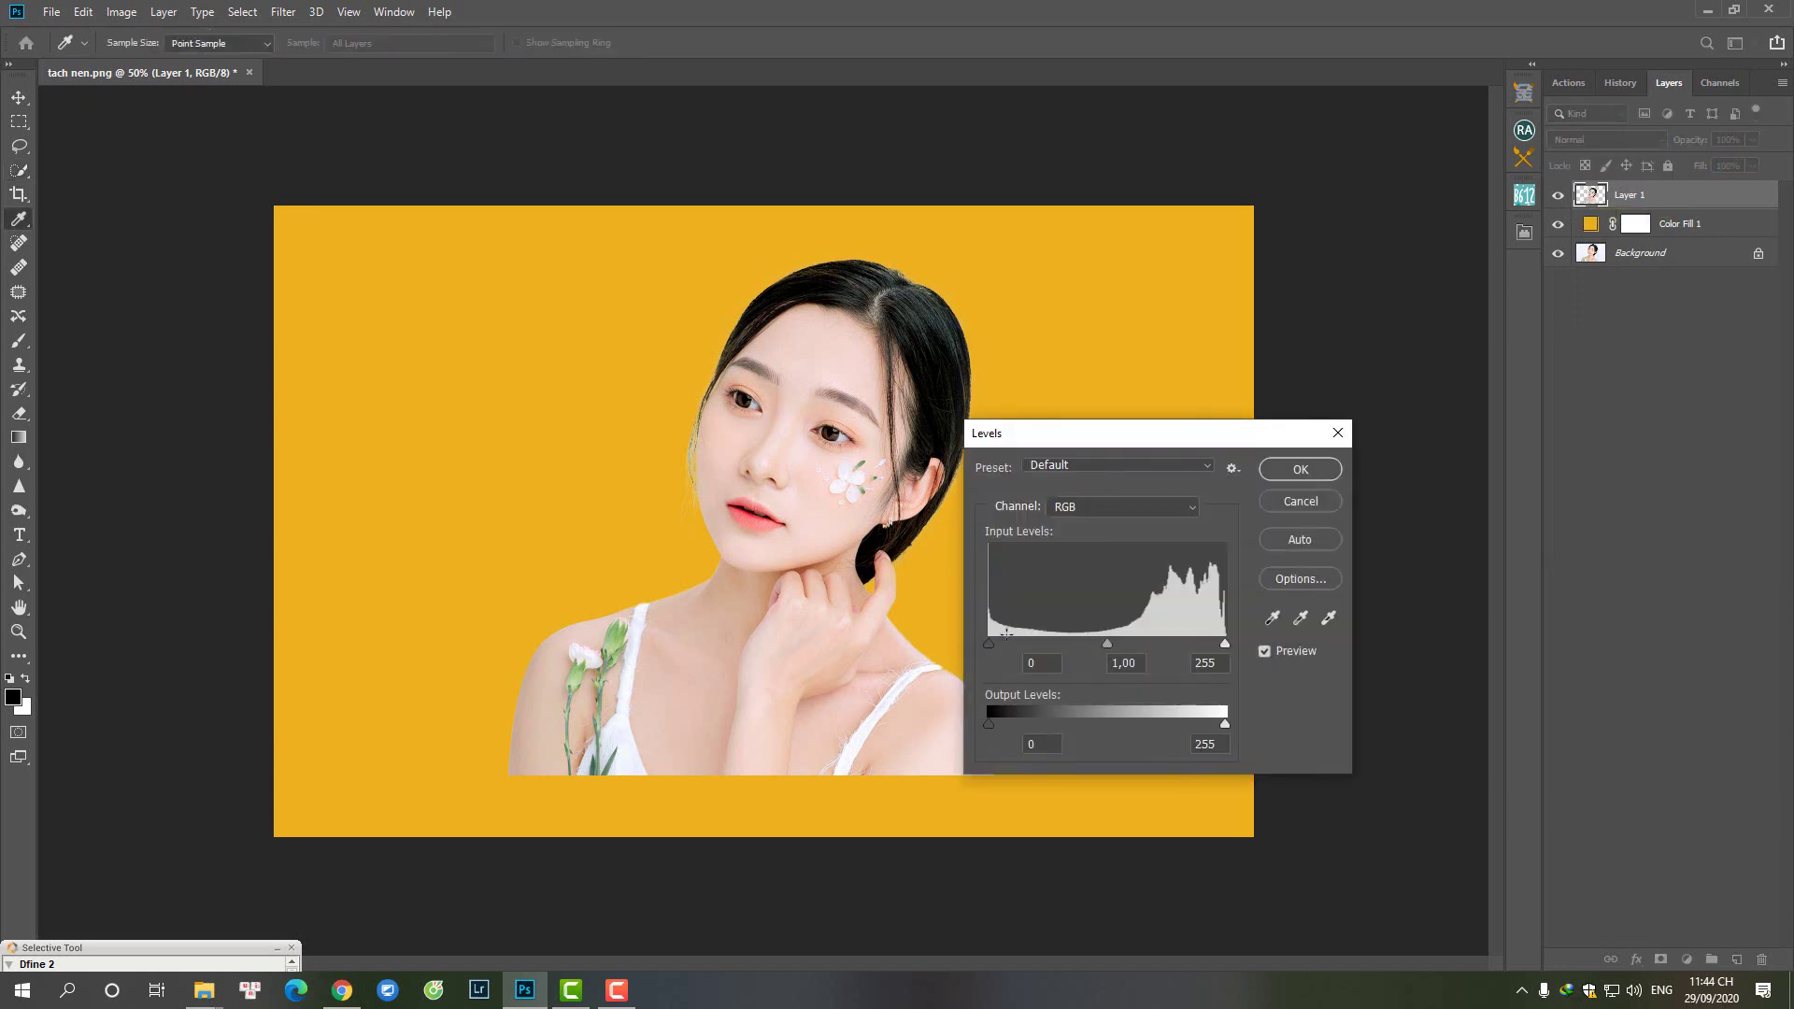
drag(995, 642, 992, 643)
click(996, 643)
drag(1224, 644, 1222, 645)
click(1294, 469)
key(w)
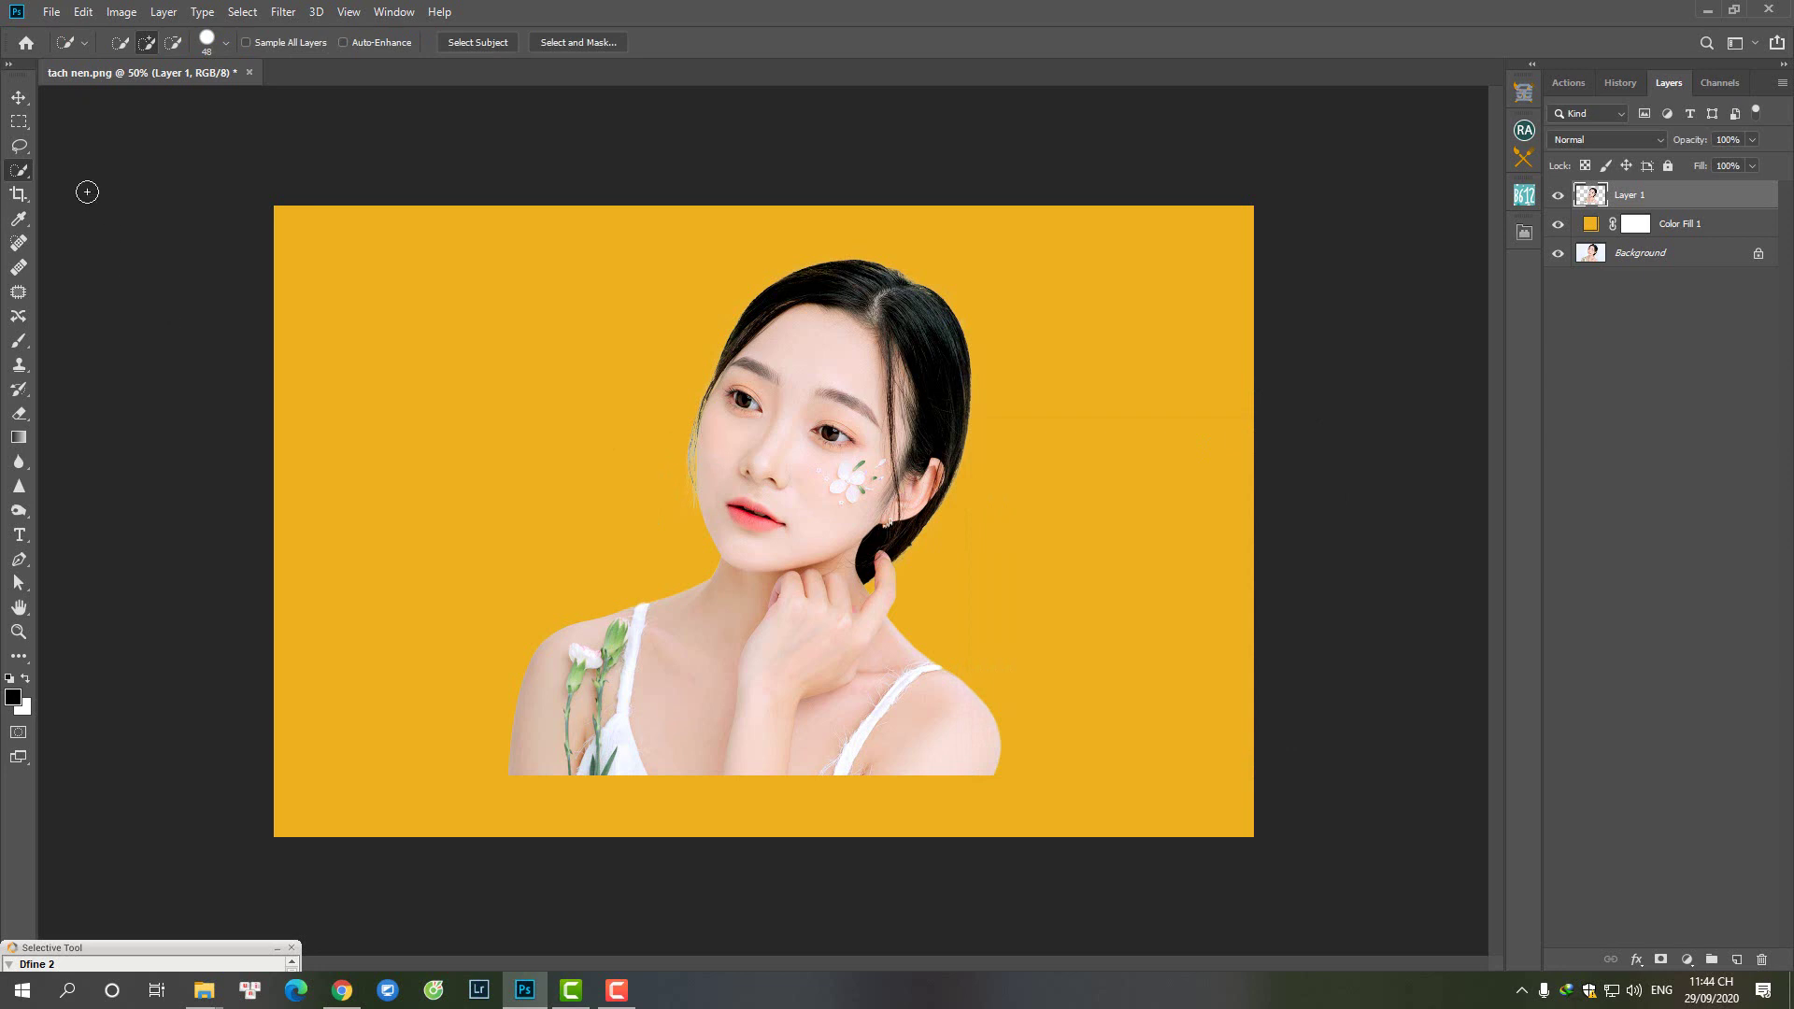
Step: Darken the stray hair strands left of the face and the top of the hair with Burn
click(18, 511)
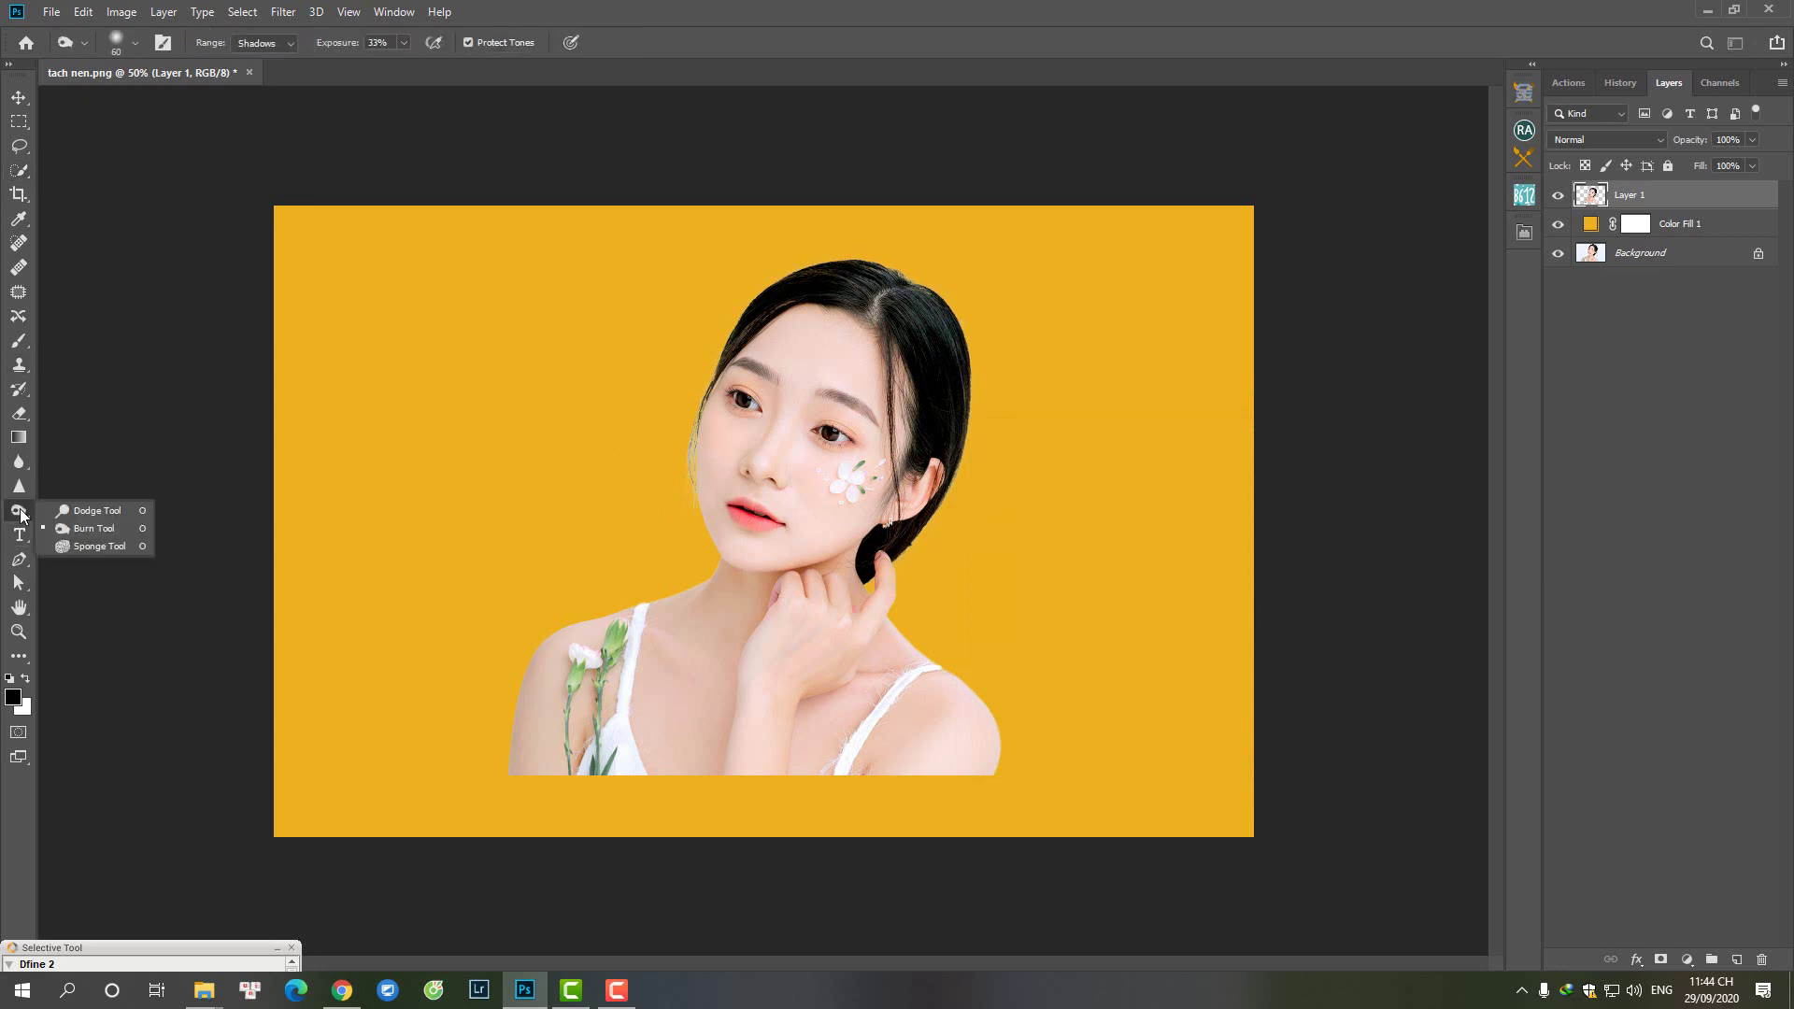
click(93, 528)
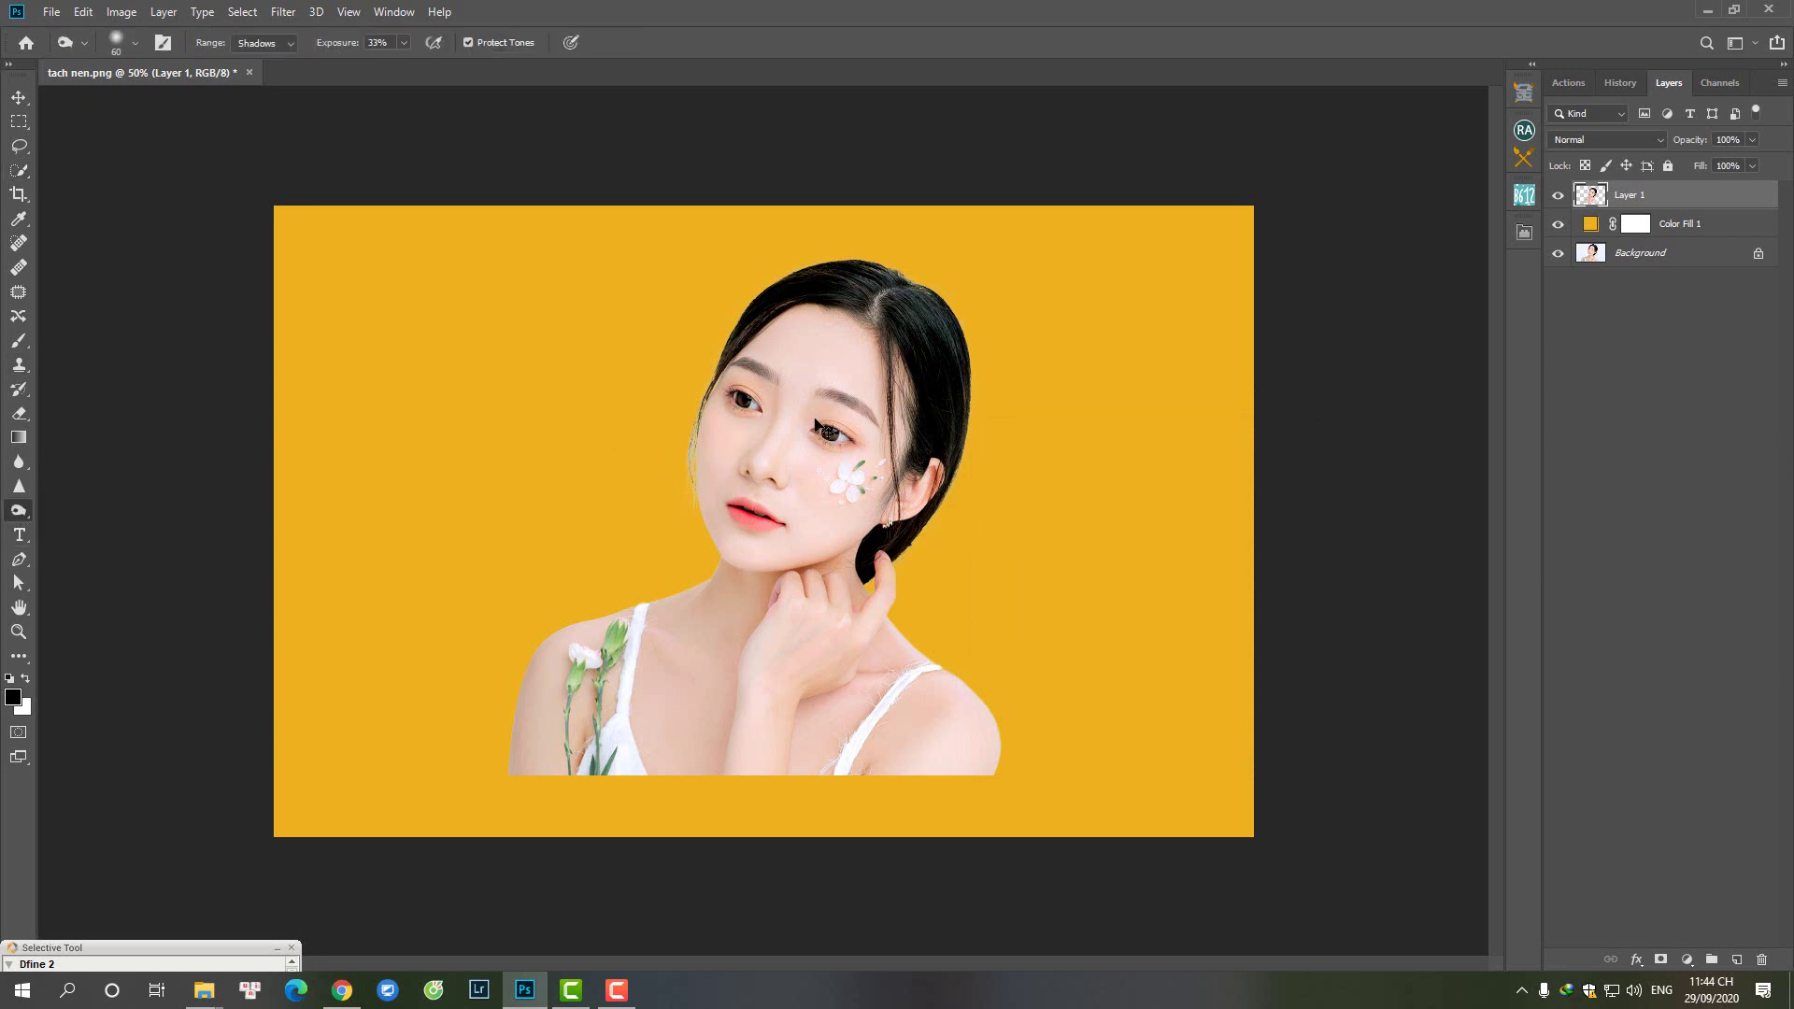
scroll(846, 363, up, 2)
drag(533, 493, 532, 560)
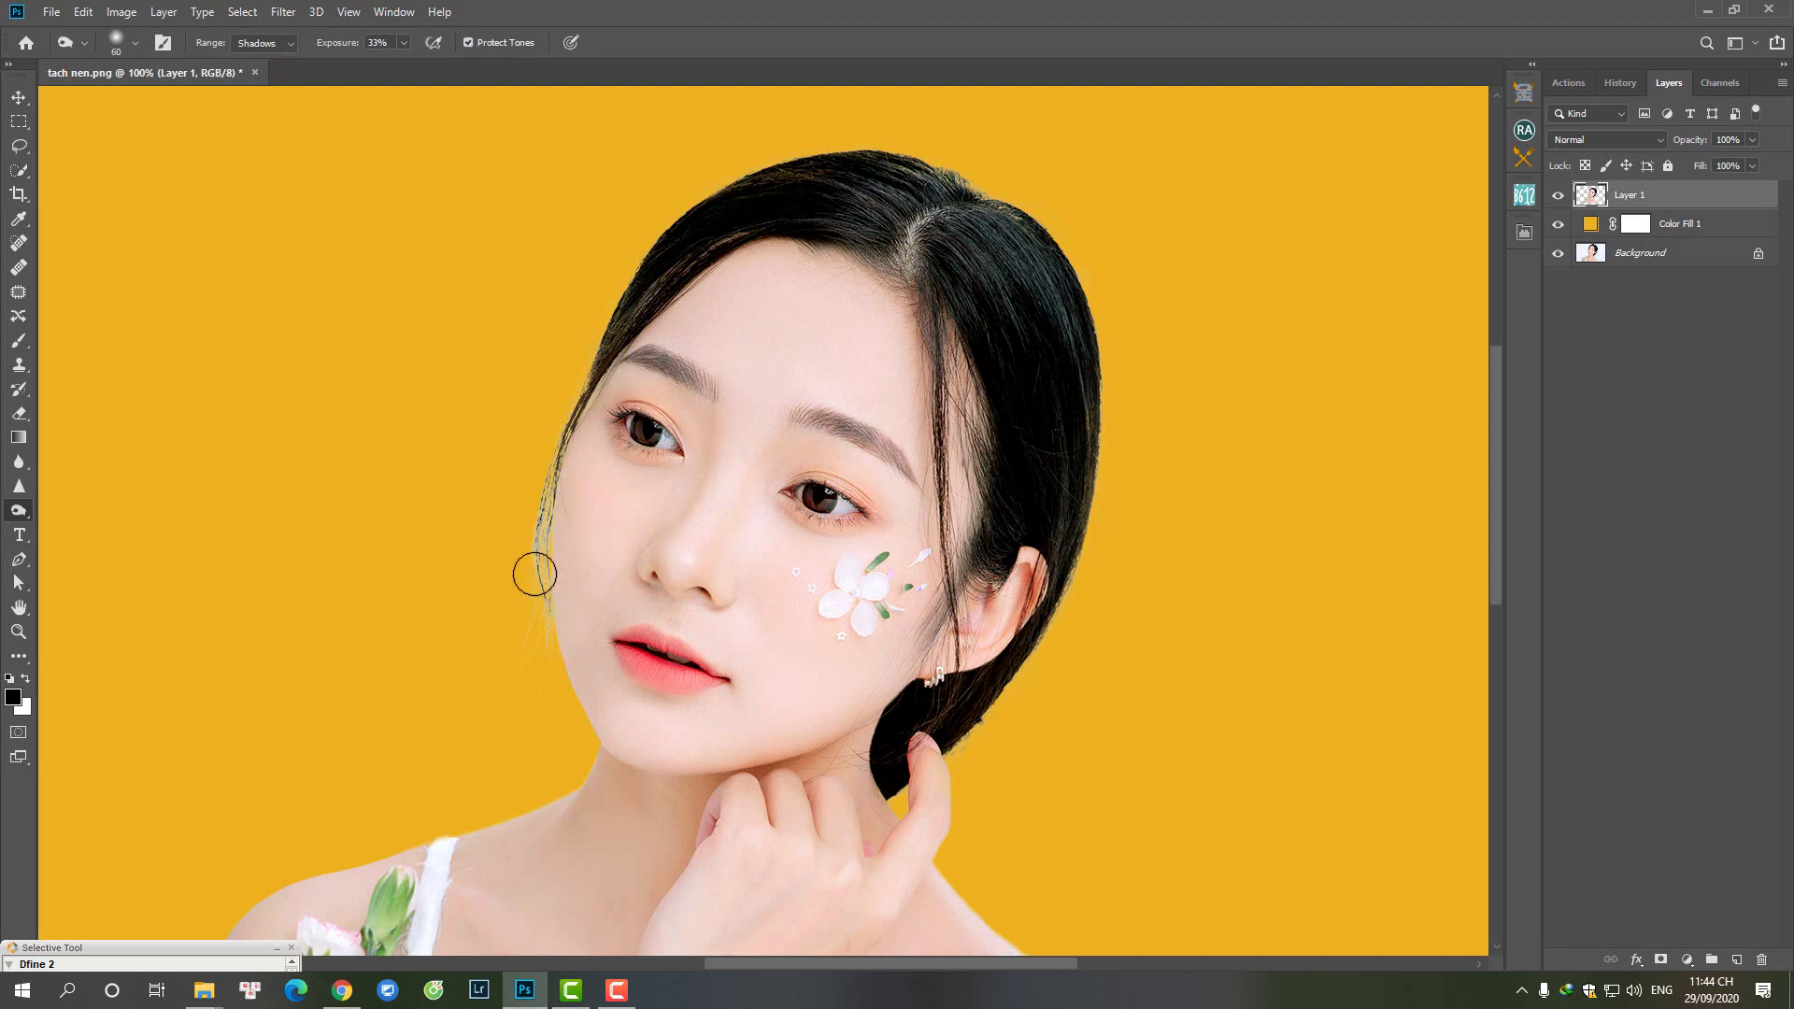
drag(532, 573, 513, 529)
mouse_move(900, 207)
mouse_down()
mouse_move(1021, 241)
mouse_move(1044, 591)
mouse_up()
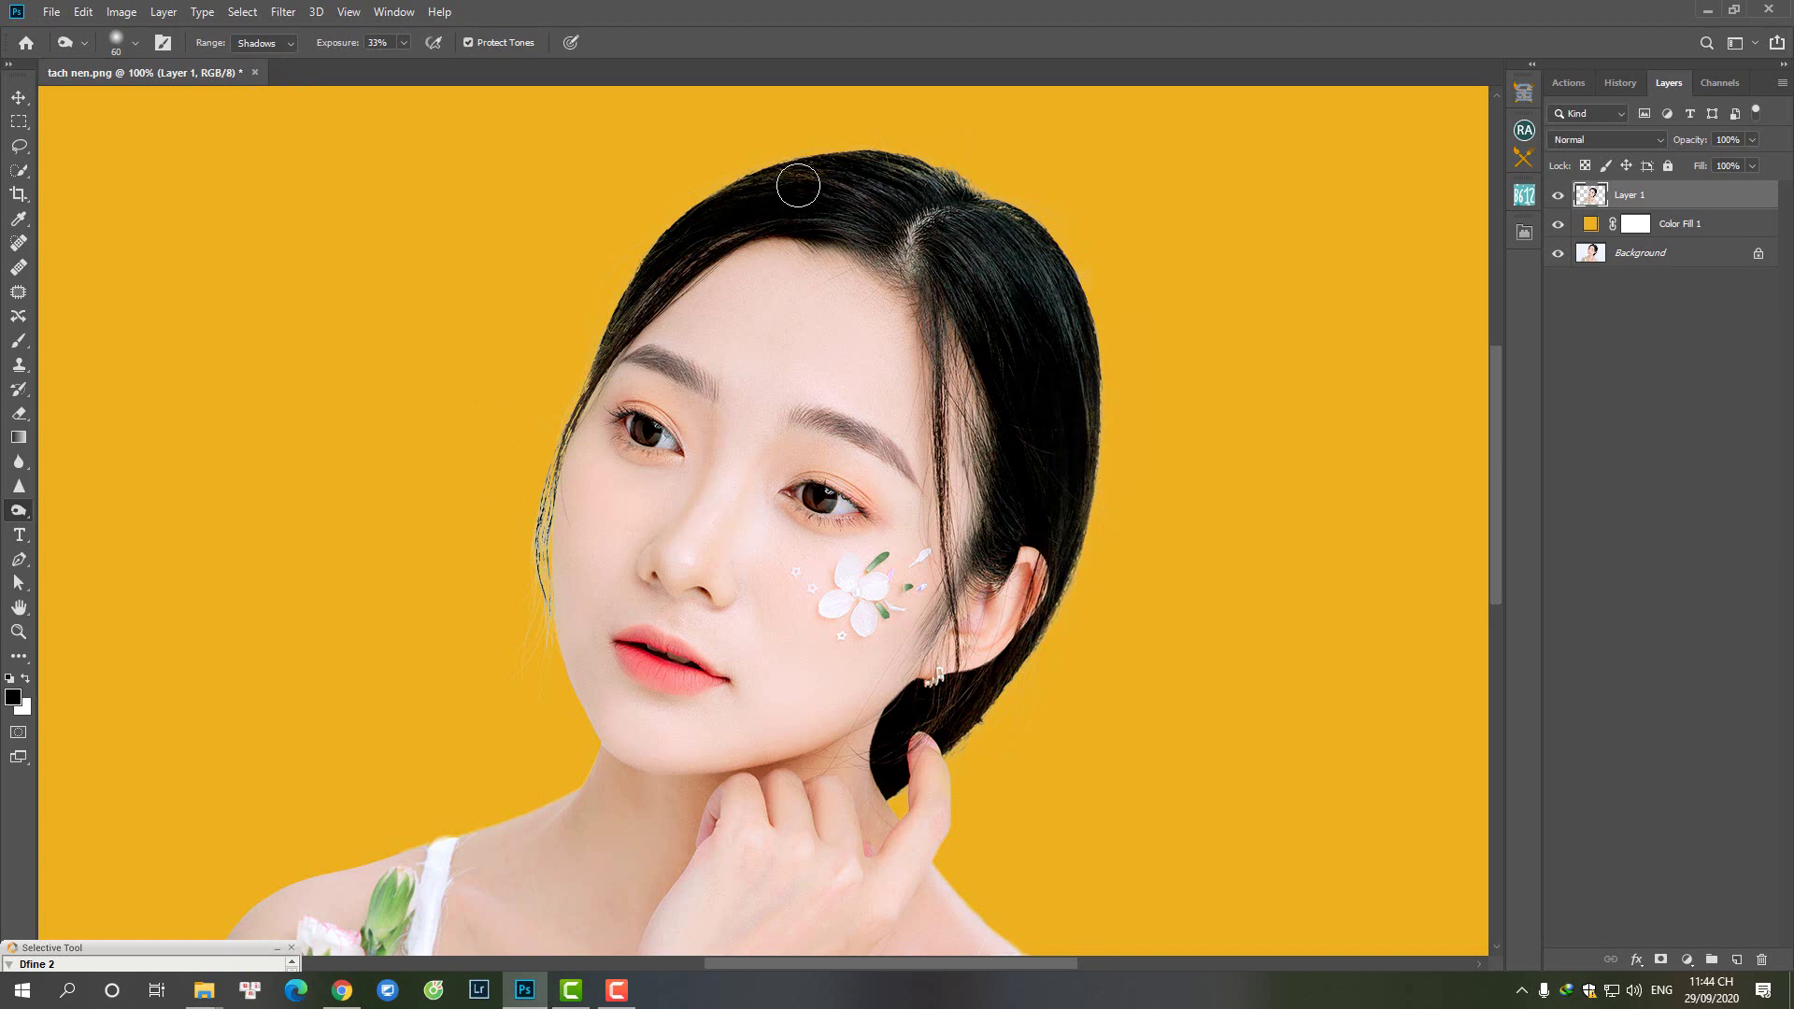
drag(800, 181, 744, 232)
Step: Zoom out and nudge the portrait cutout slightly to the right
key(ctrl+minus)
key(ctrl+minus)
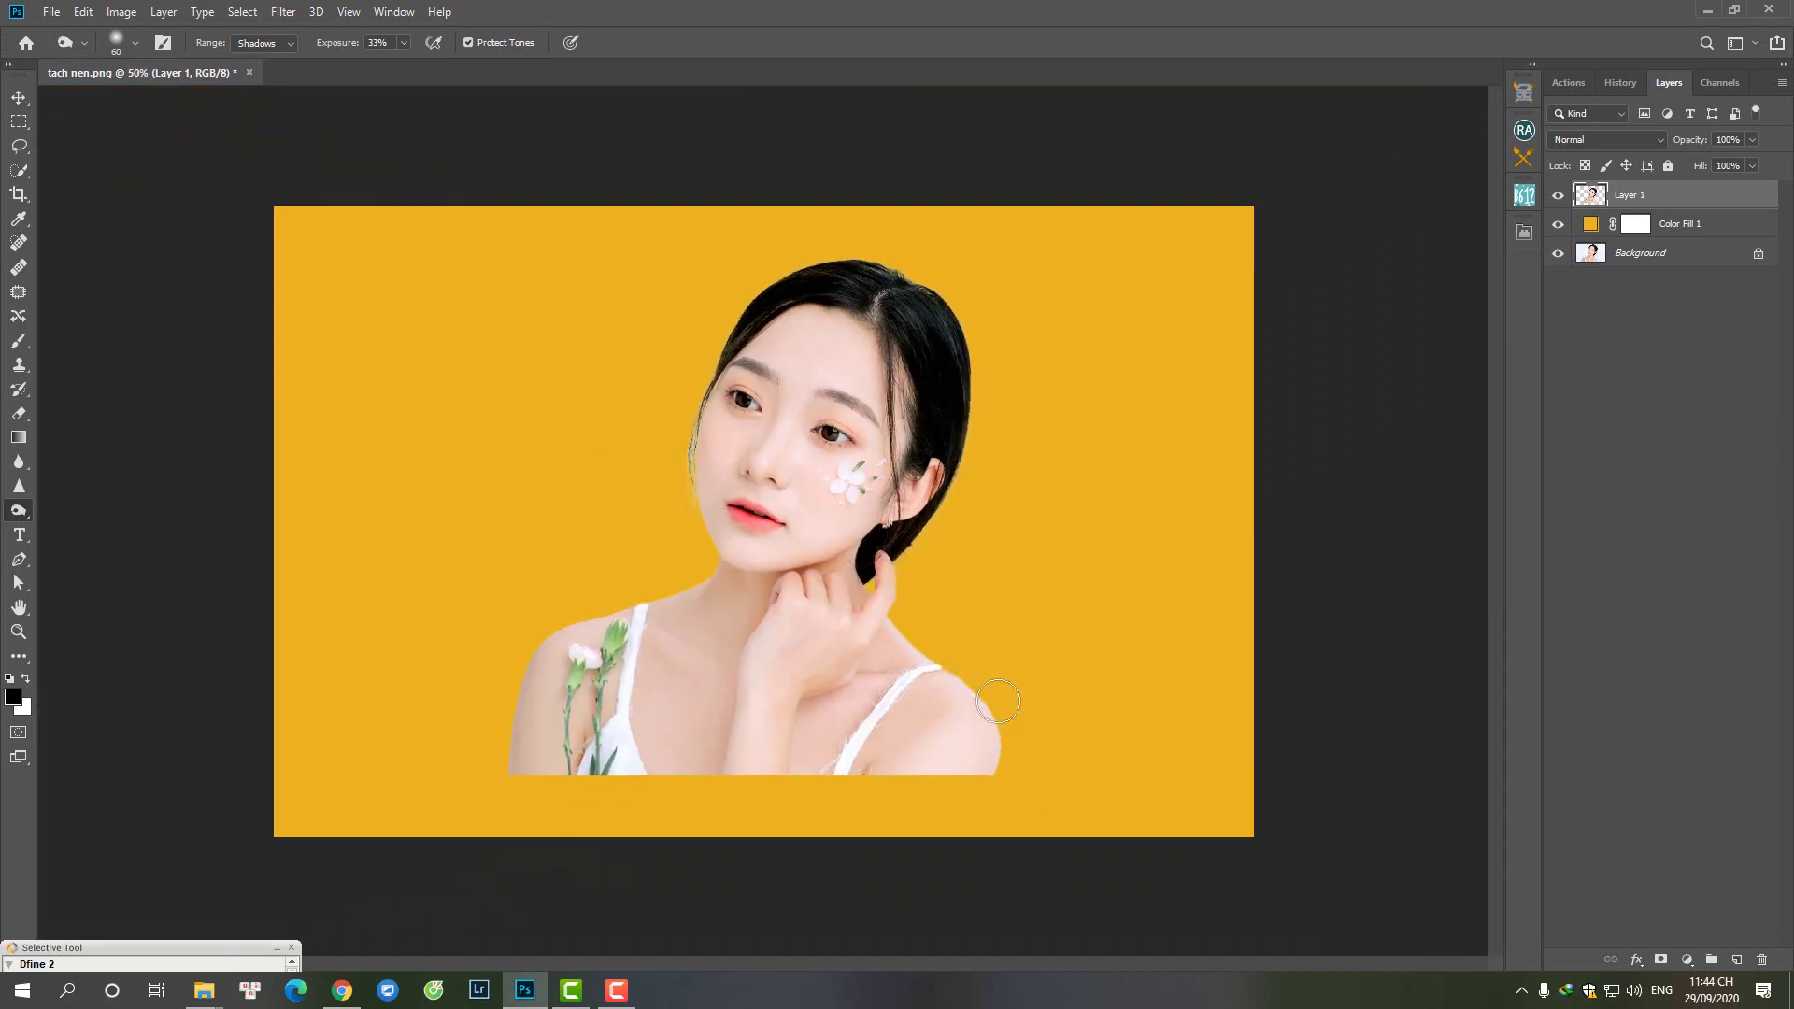
key(ctrl+minus)
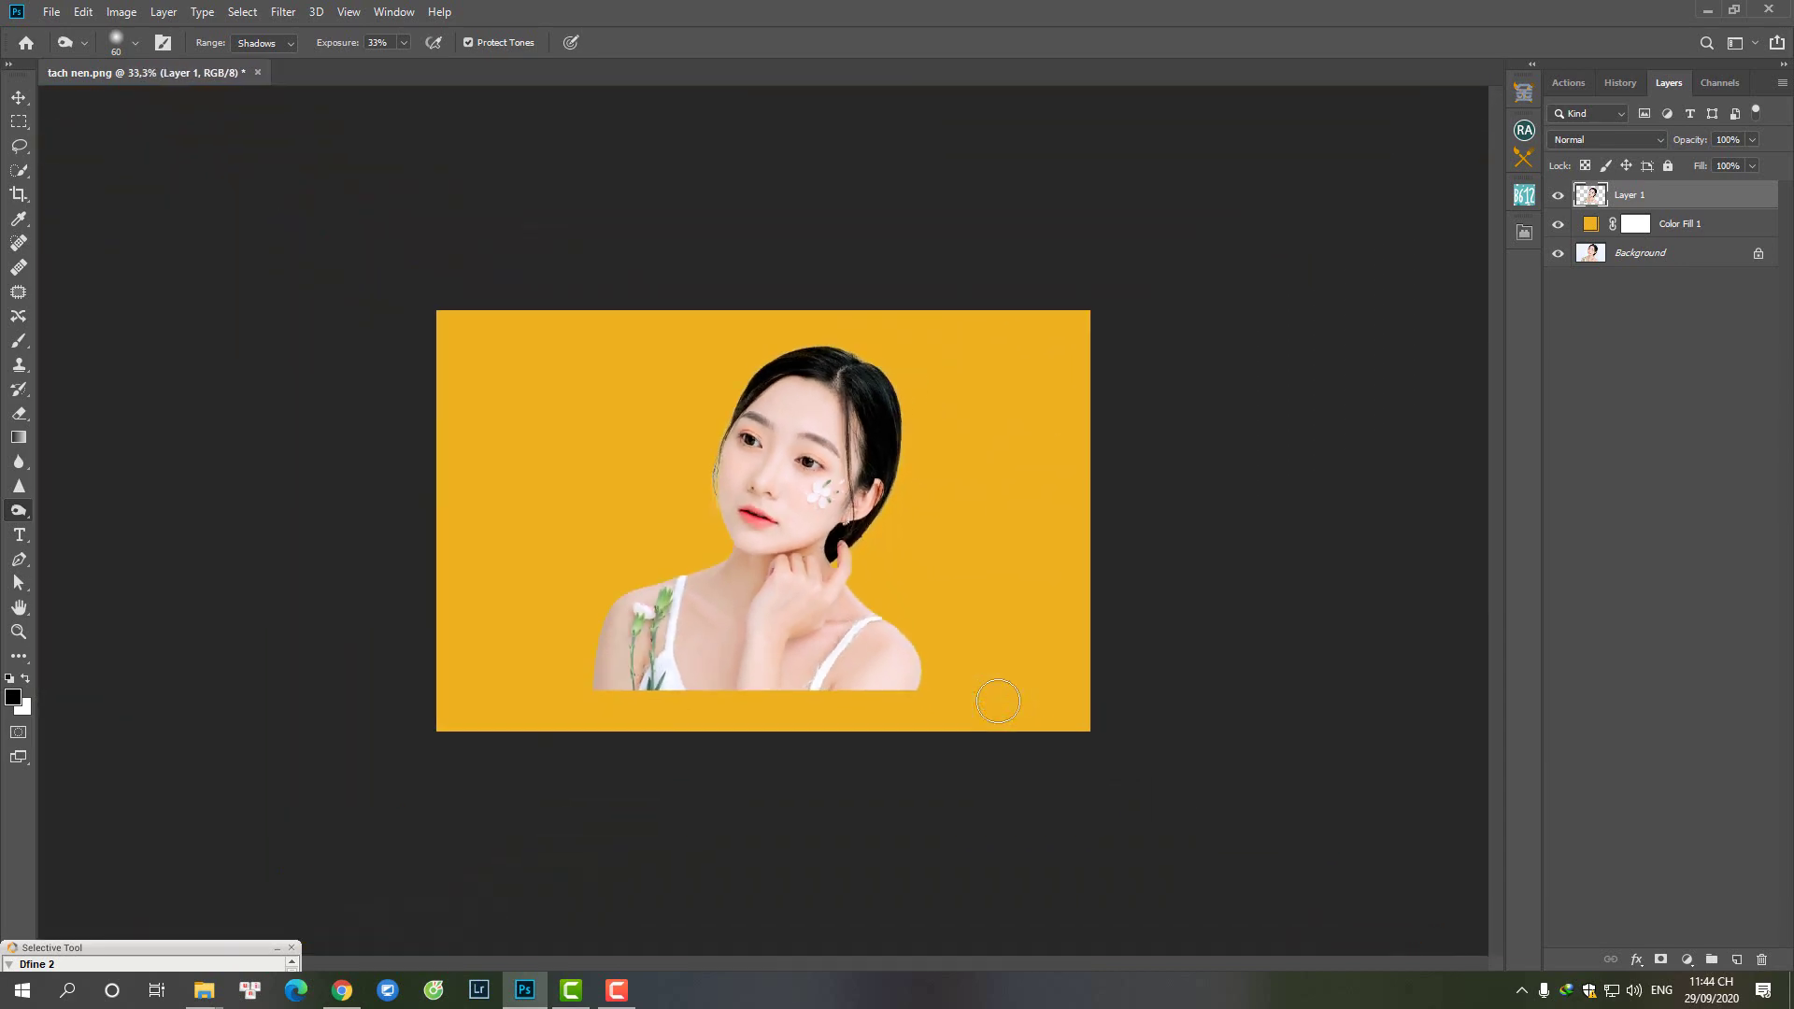
key(ctrl+t)
mouse_move(689, 469)
mouse_down()
mouse_move(712, 495)
mouse_move(770, 493)
mouse_move(754, 481)
mouse_up()
Step: Commit the position and change the Color Fill 1 colour from yellow to dark green #34ae2b
click(1594, 229)
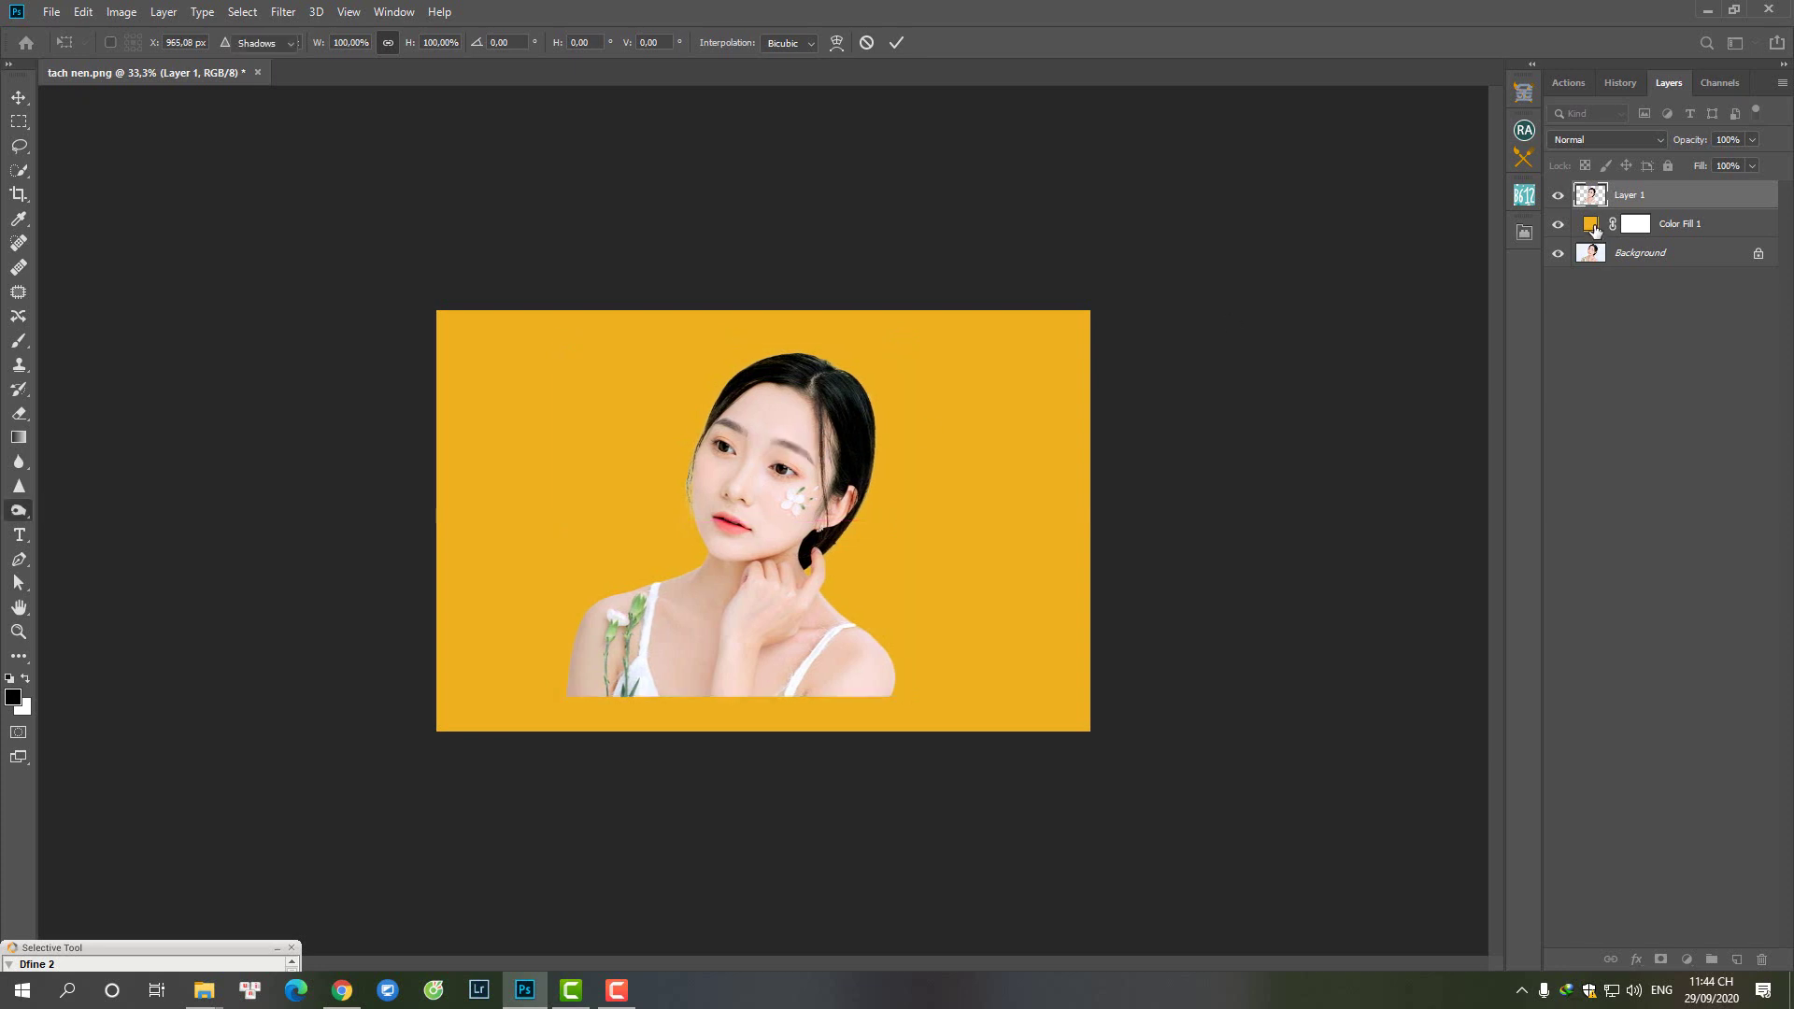
double_click(1590, 227)
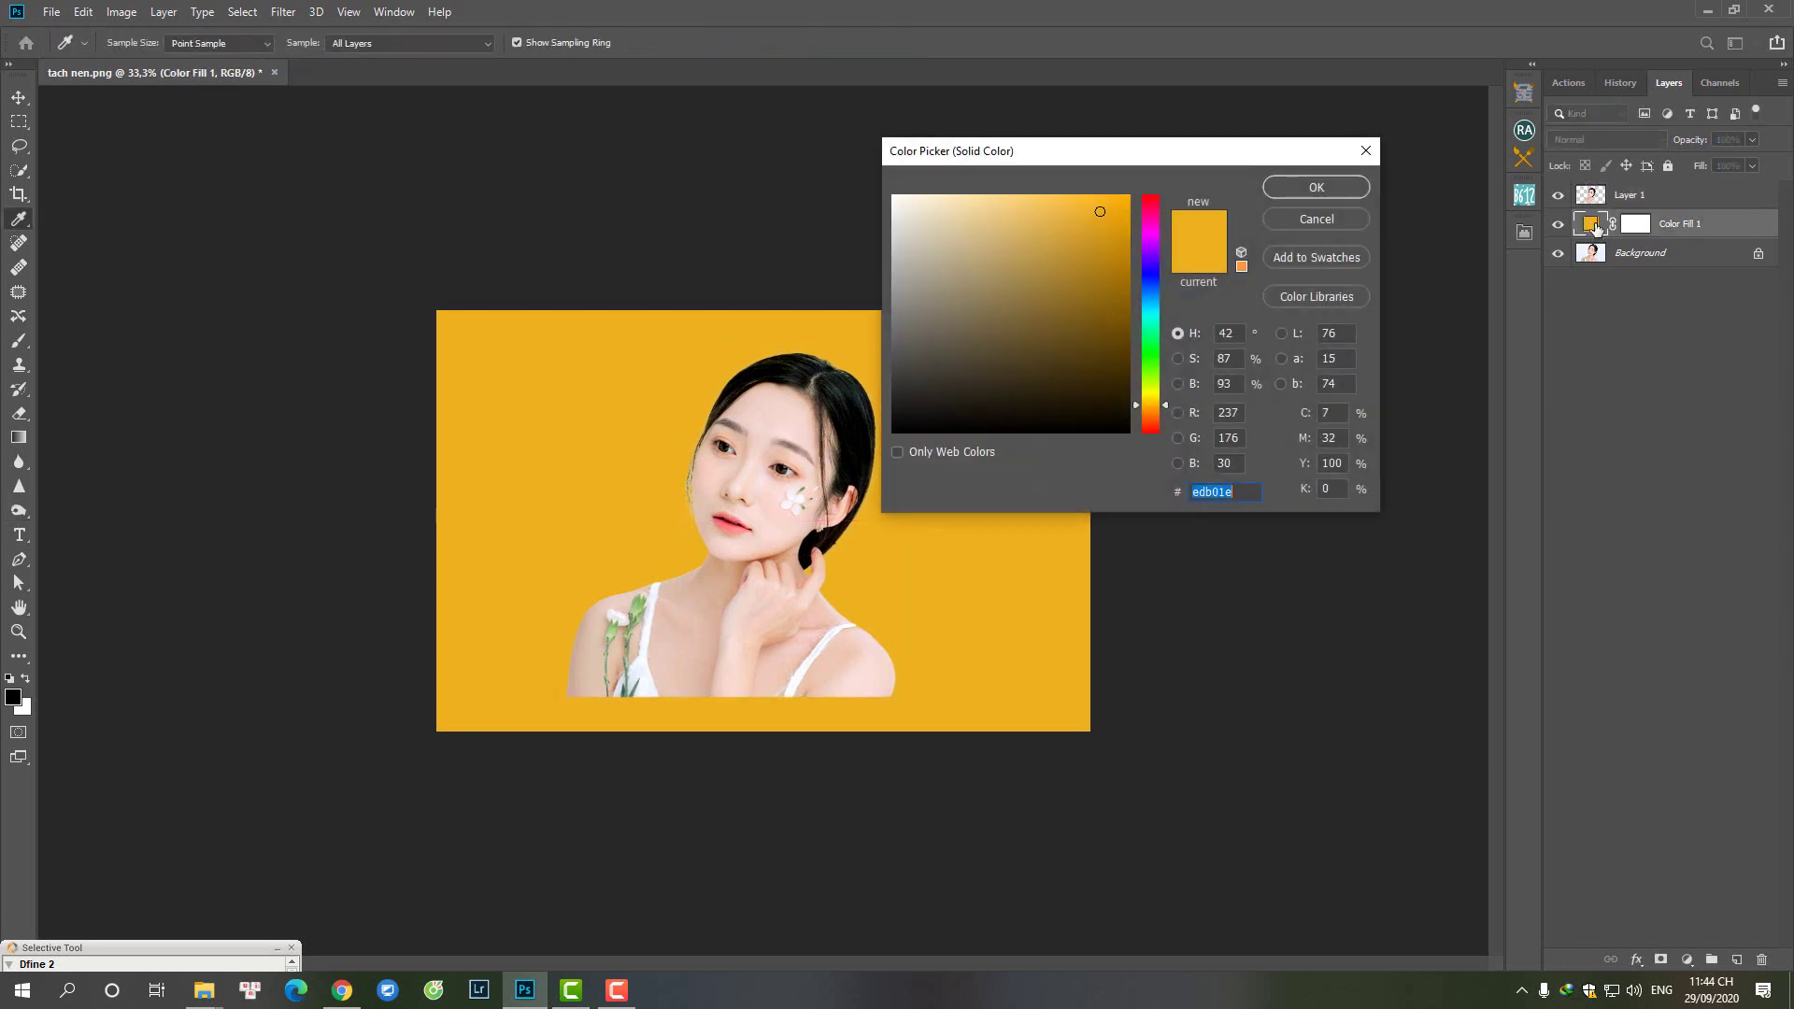
drag(1151, 363, 1152, 355)
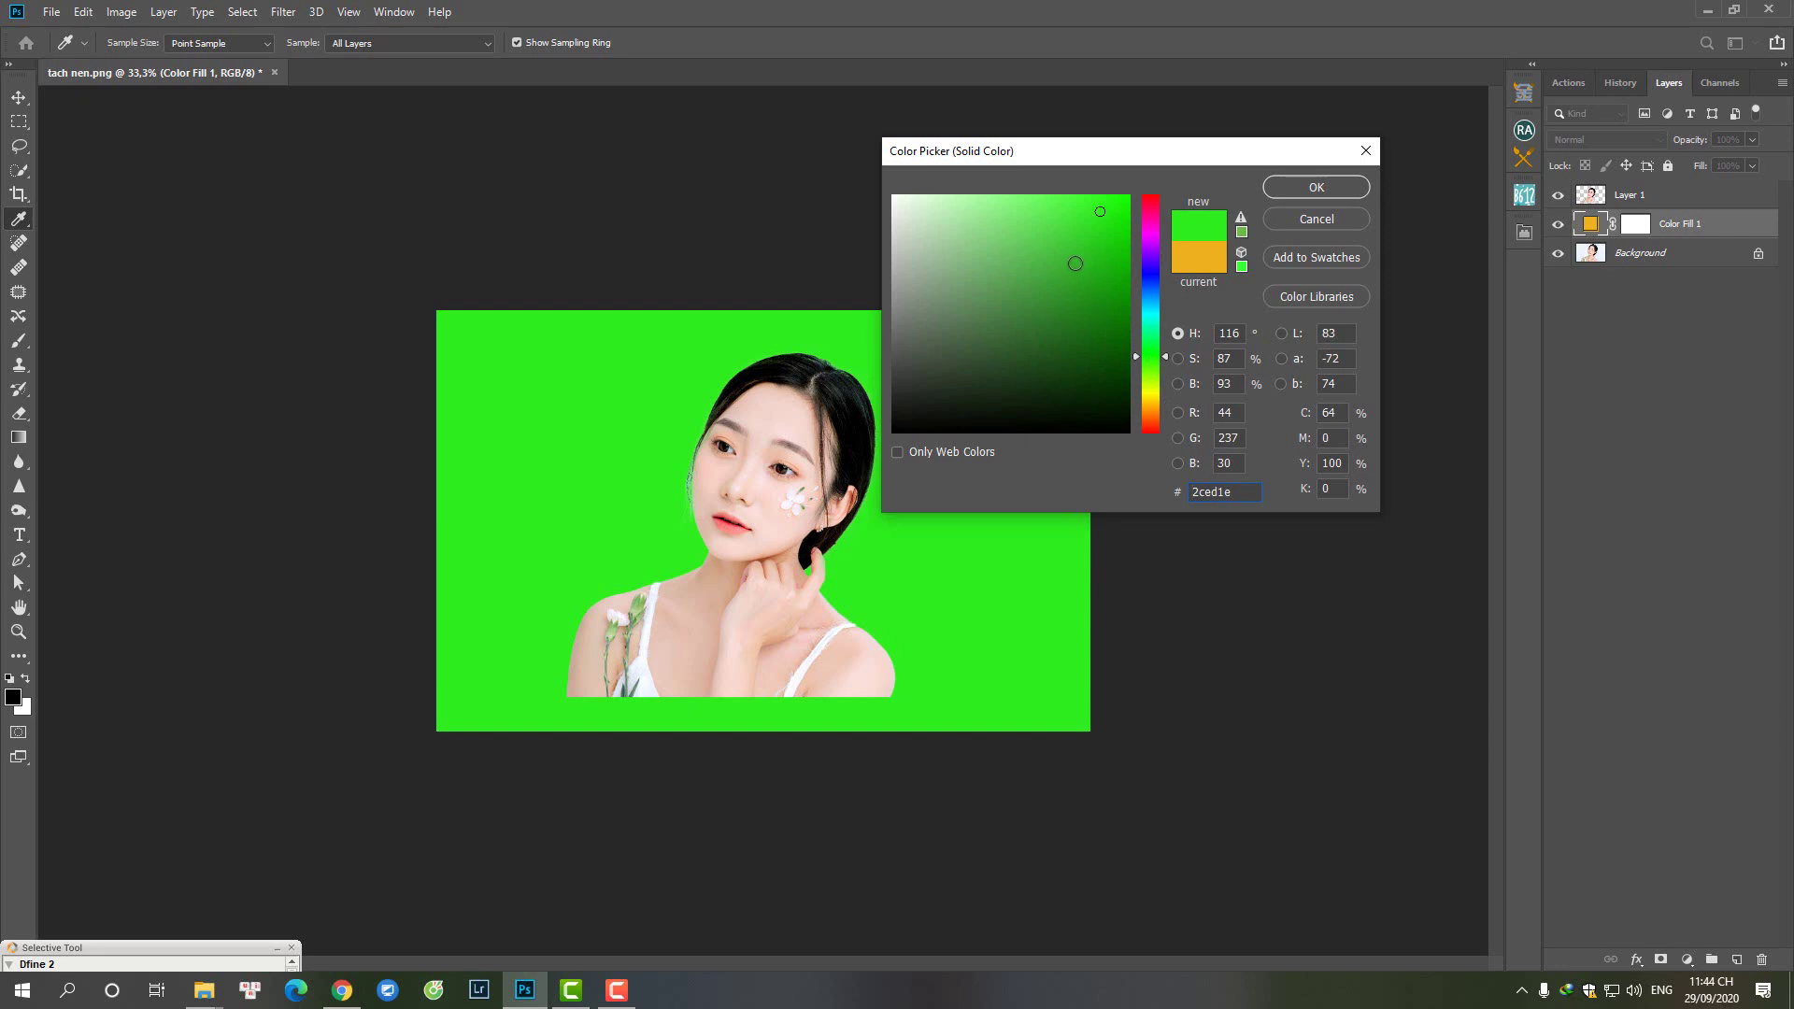
drag(1073, 241, 1072, 271)
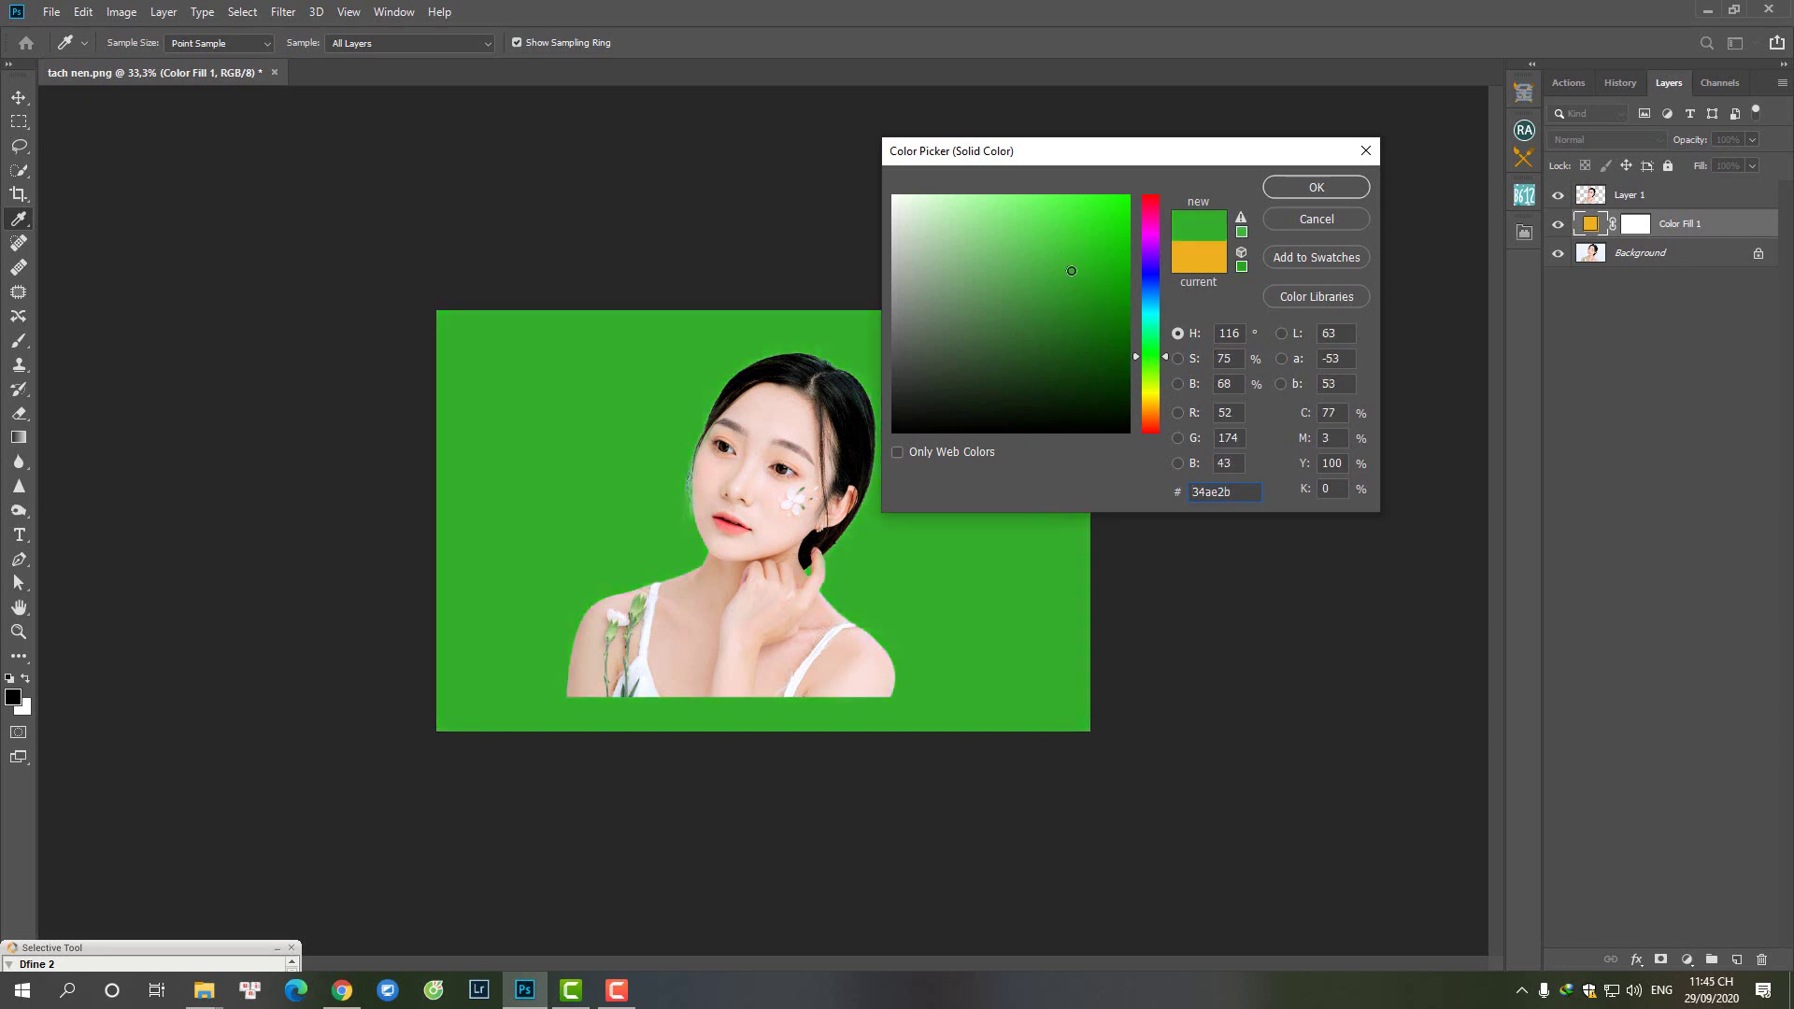
key(Return)
Step: Select Layer 1 after the fill-layer transform error and move the portrait up and right
key(ctrl+plus)
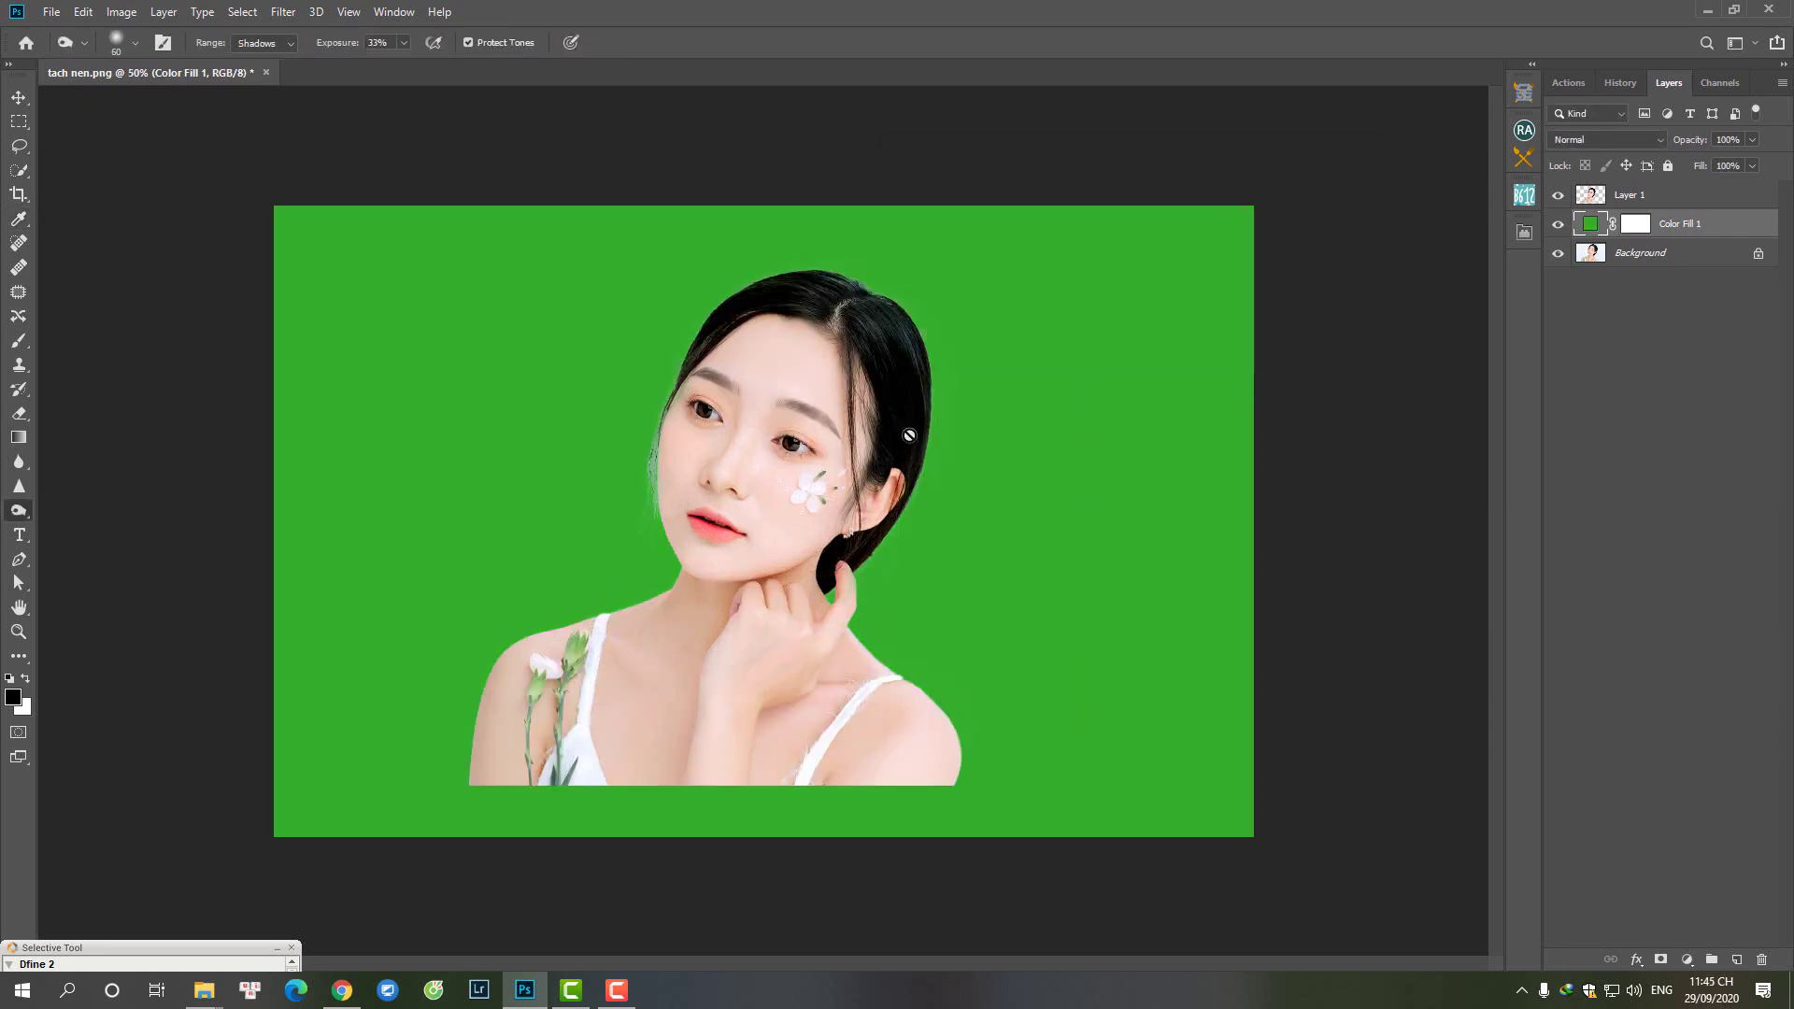
key(ctrl+t)
click(906, 364)
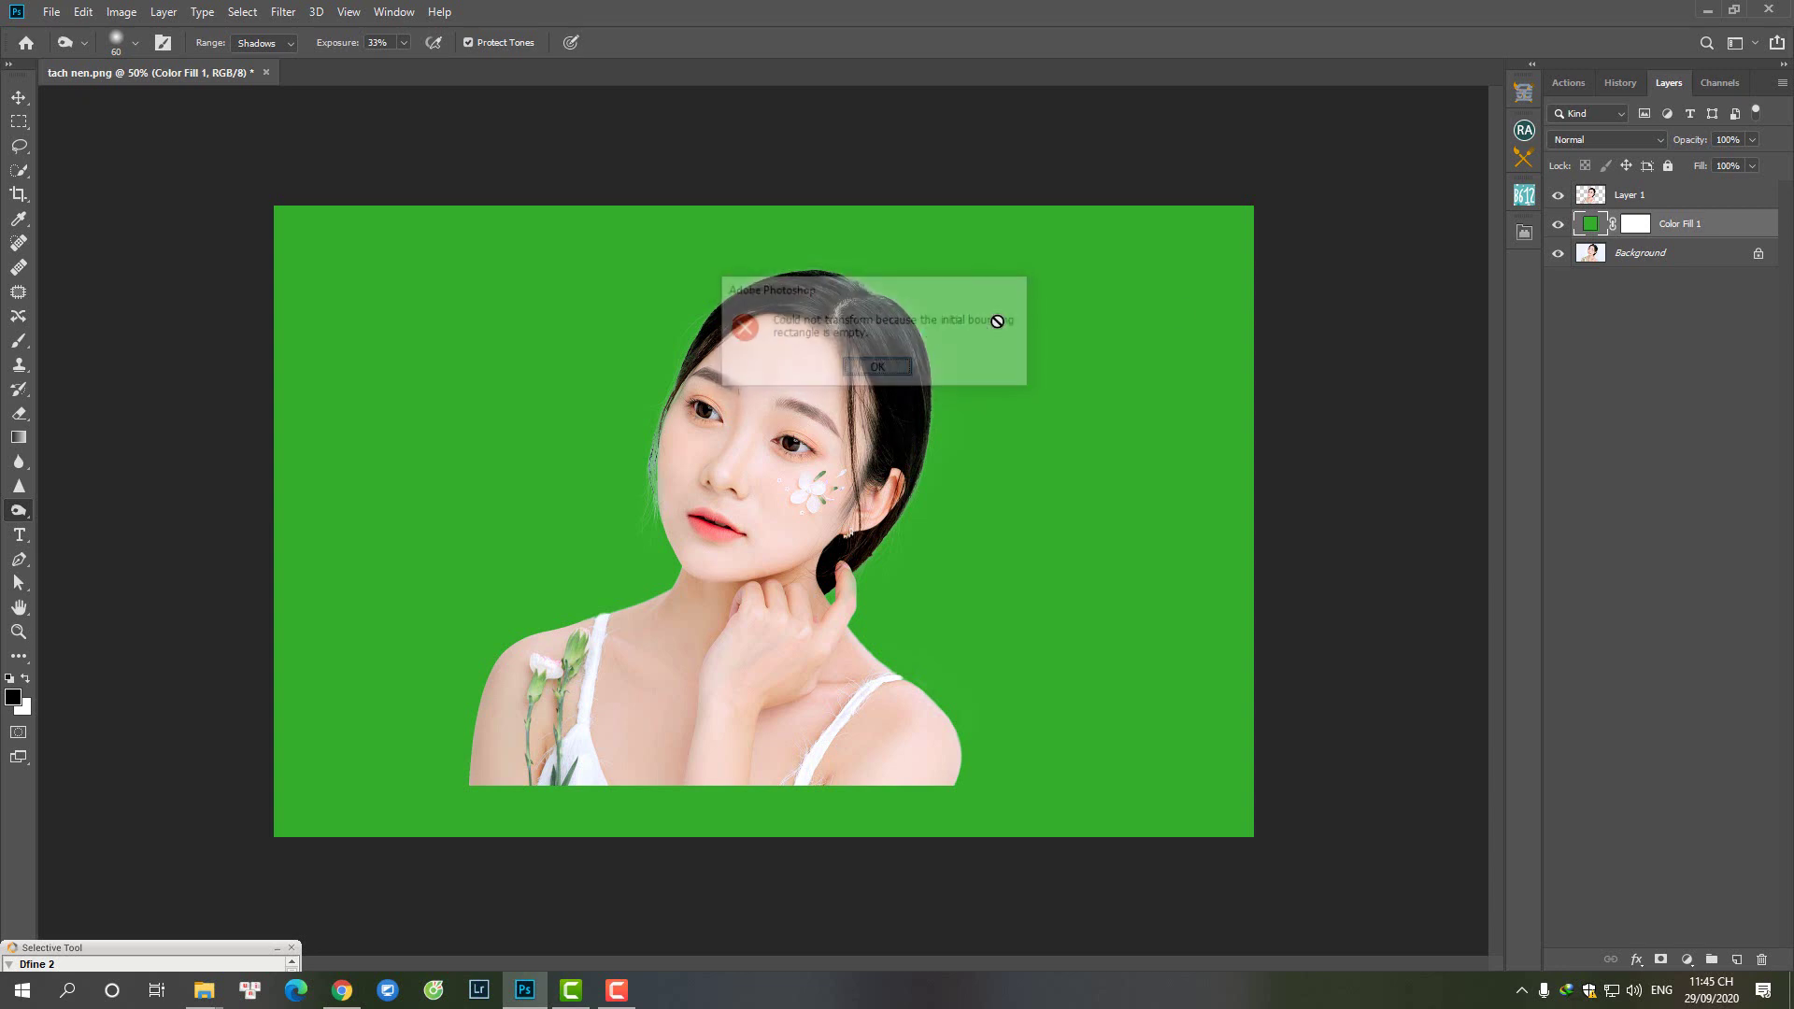
click(1589, 200)
key(ctrl+t)
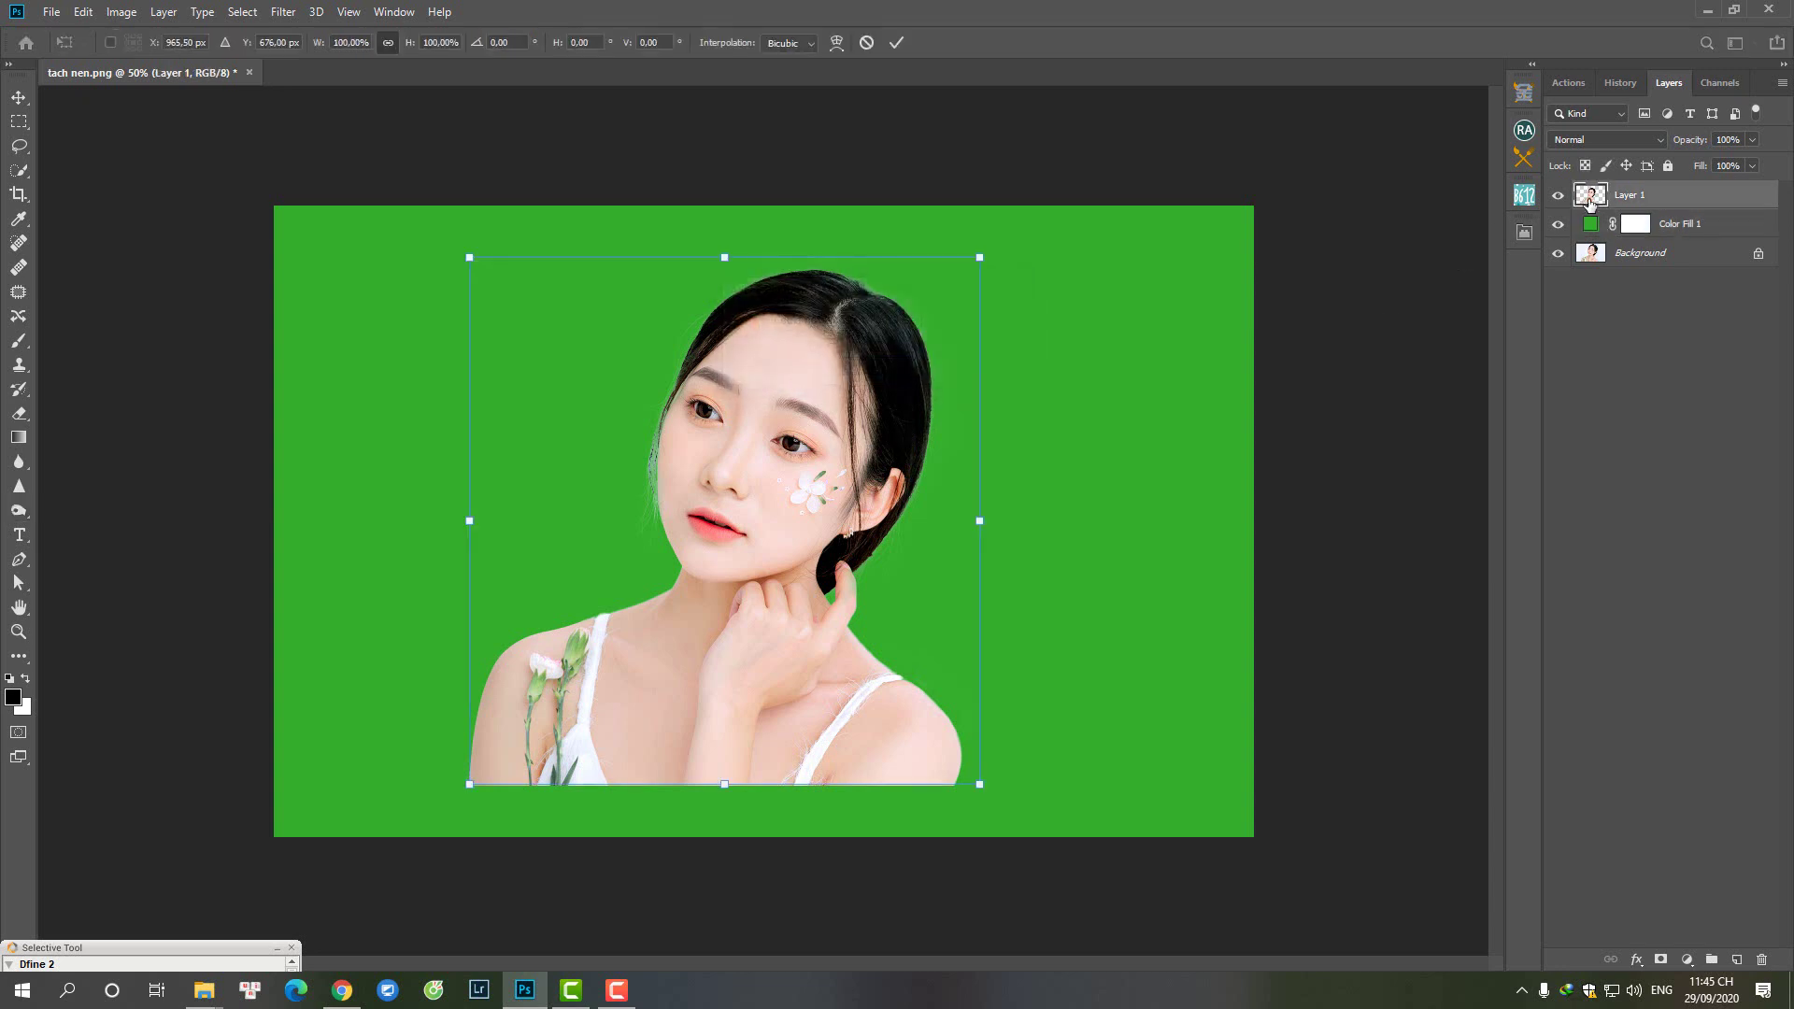
drag(895, 360, 881, 358)
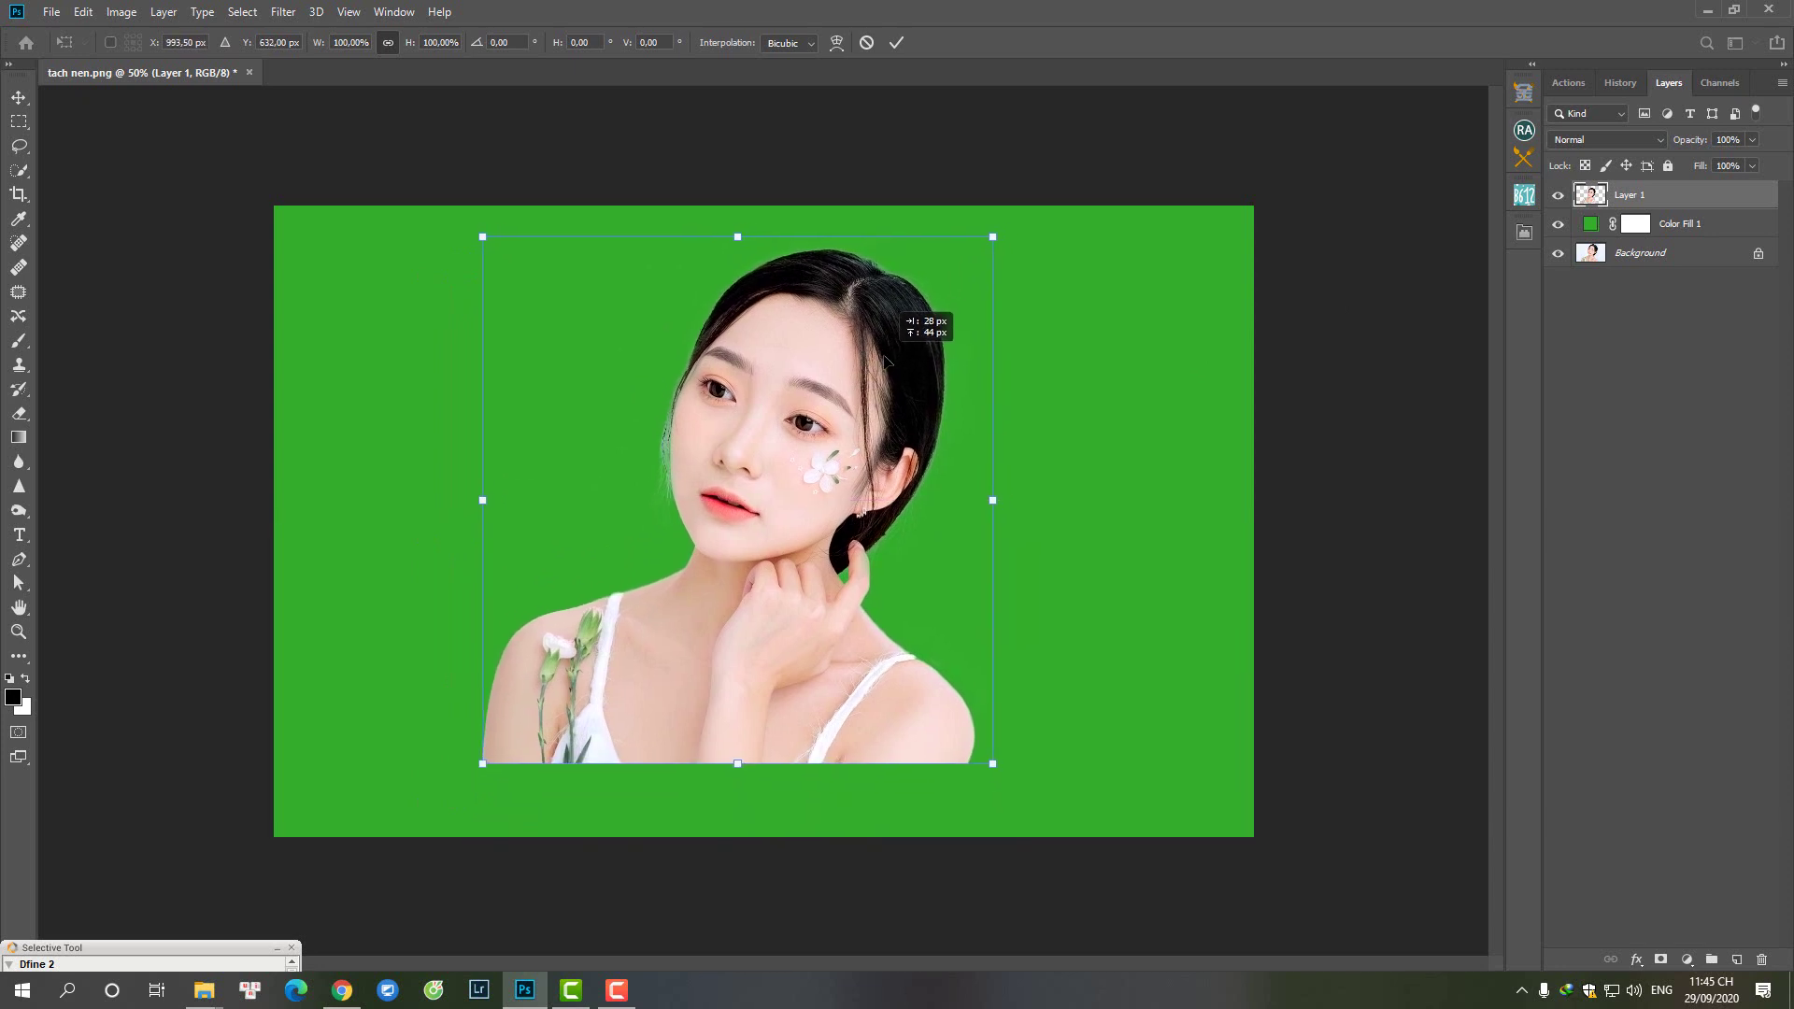
key(Return)
Step: Zoom out and shift the portrait slightly down over the green fill
key(ctrl+minus)
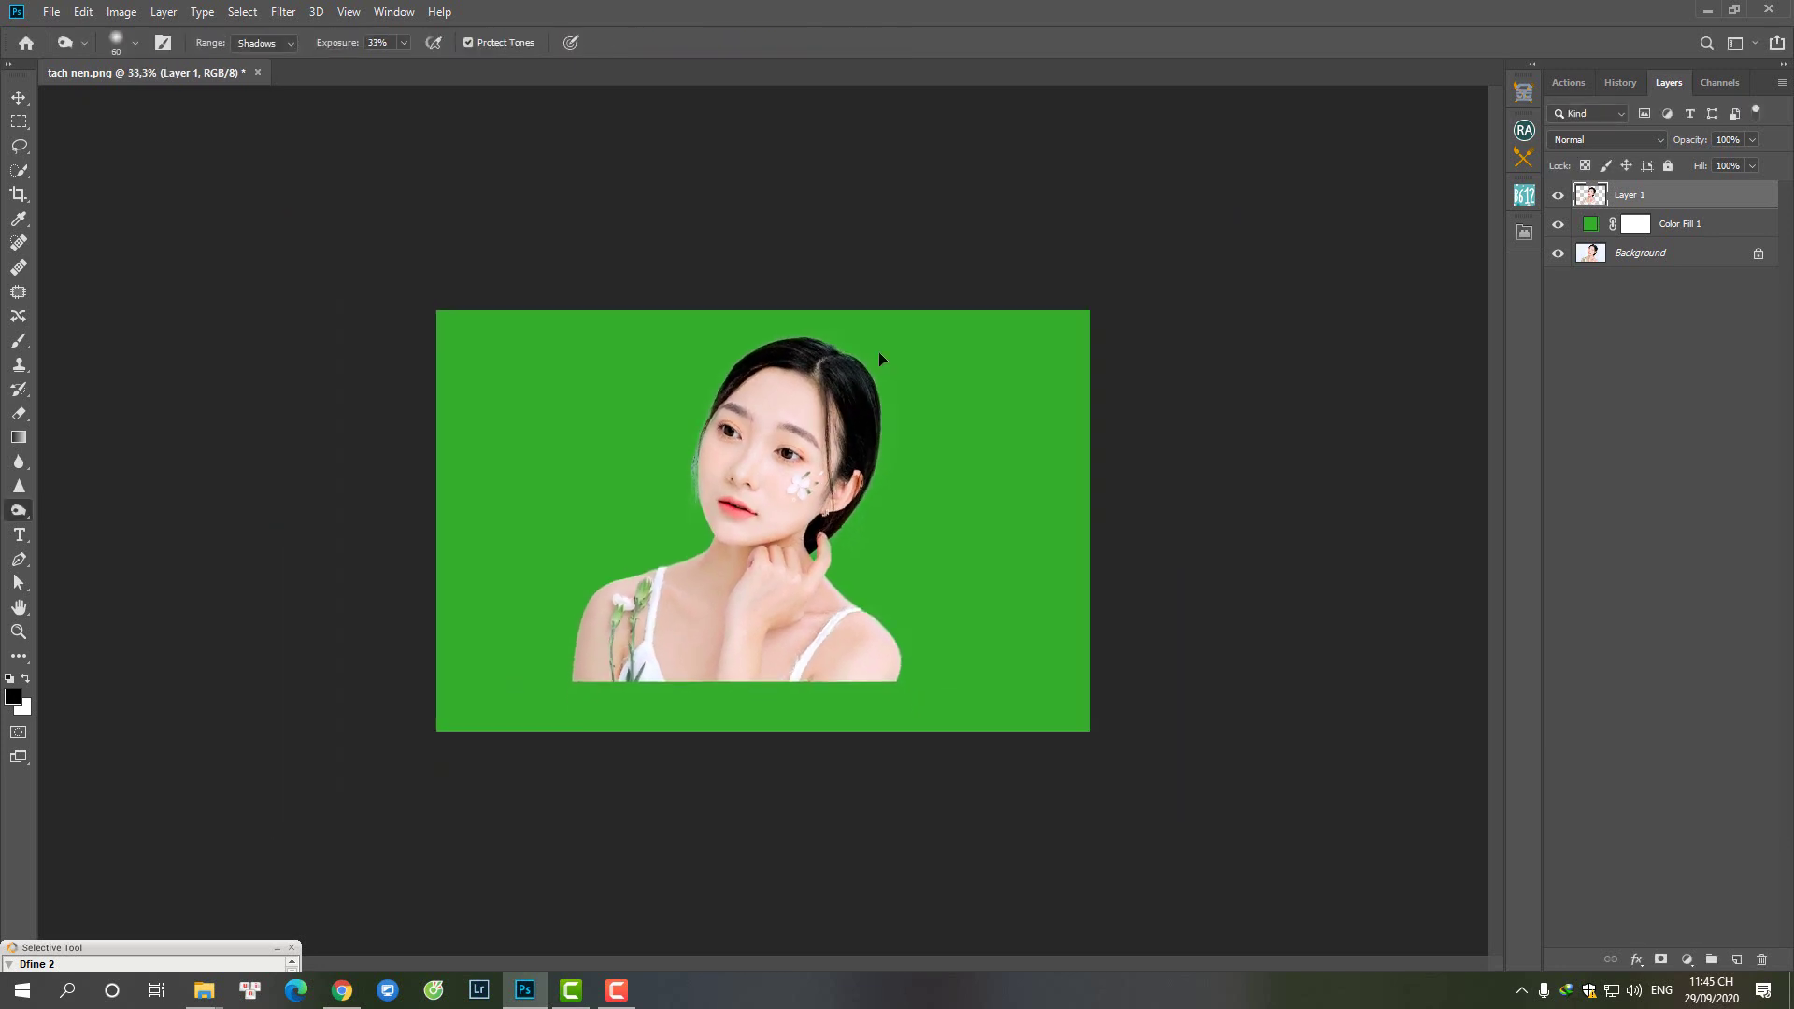
key(ctrl+minus)
key(ctrl+t)
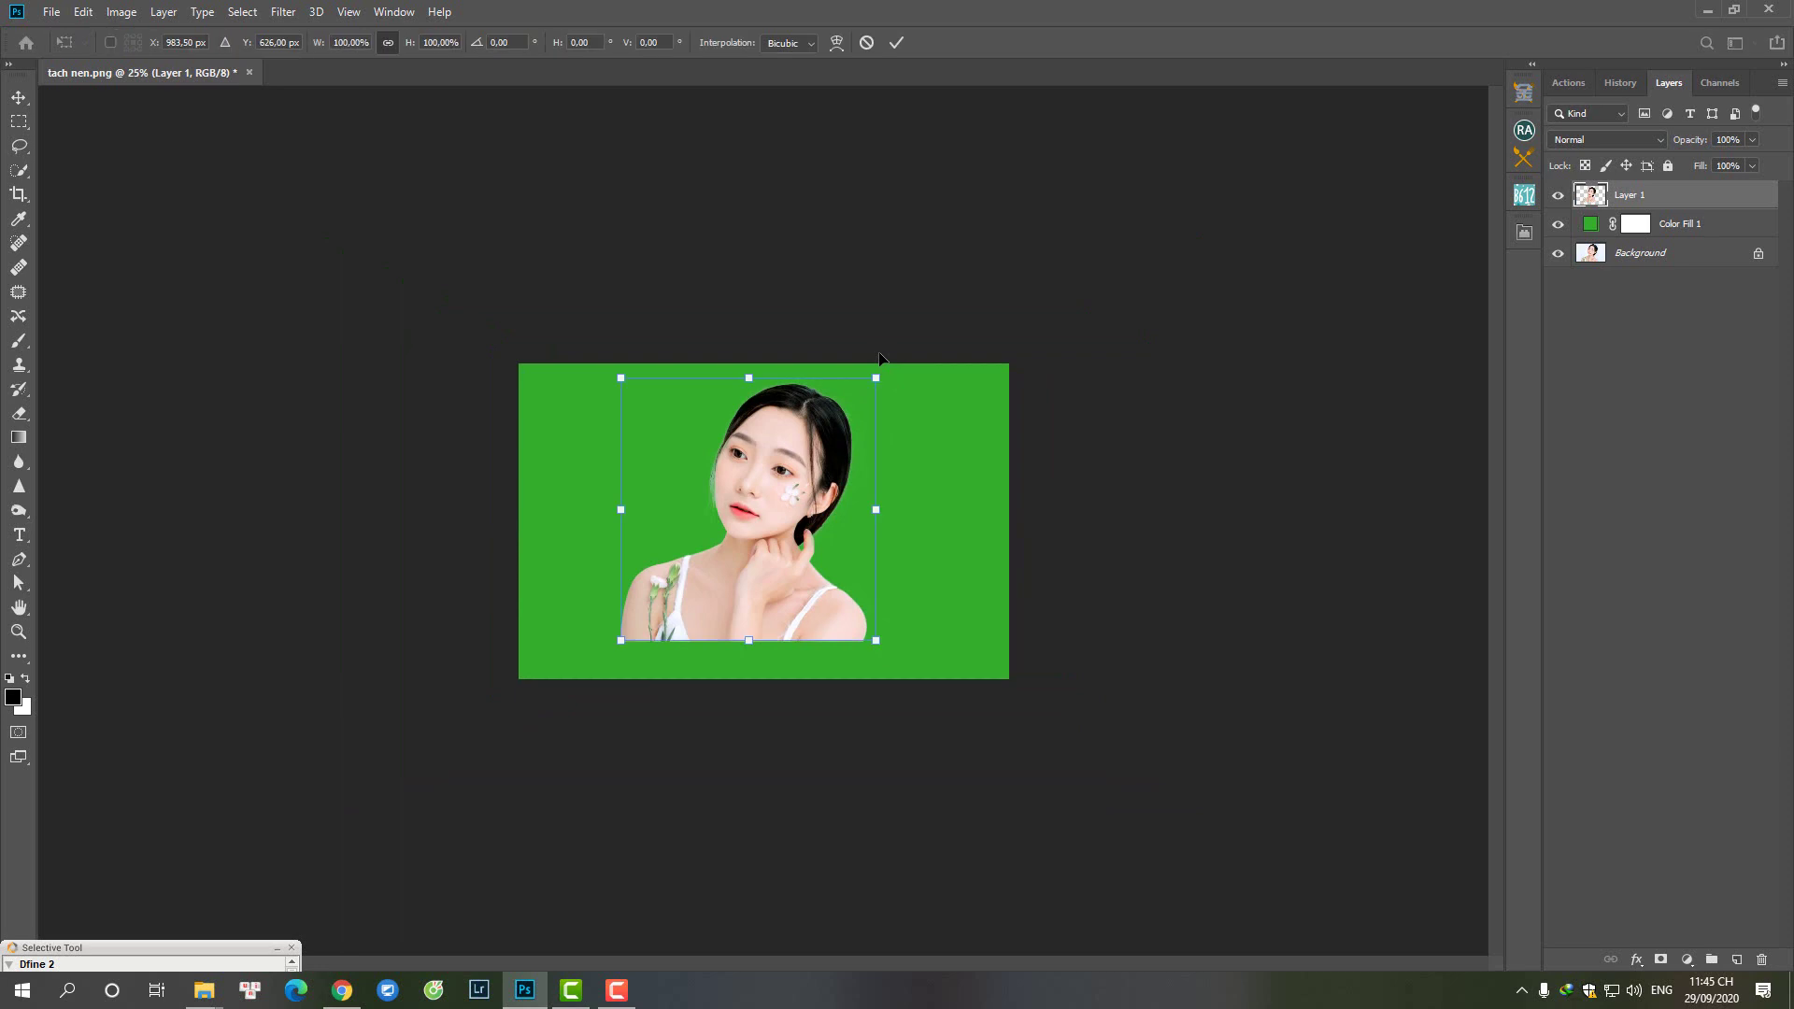
mouse_move(736, 486)
mouse_down()
mouse_move(739, 516)
mouse_move(708, 517)
mouse_up()
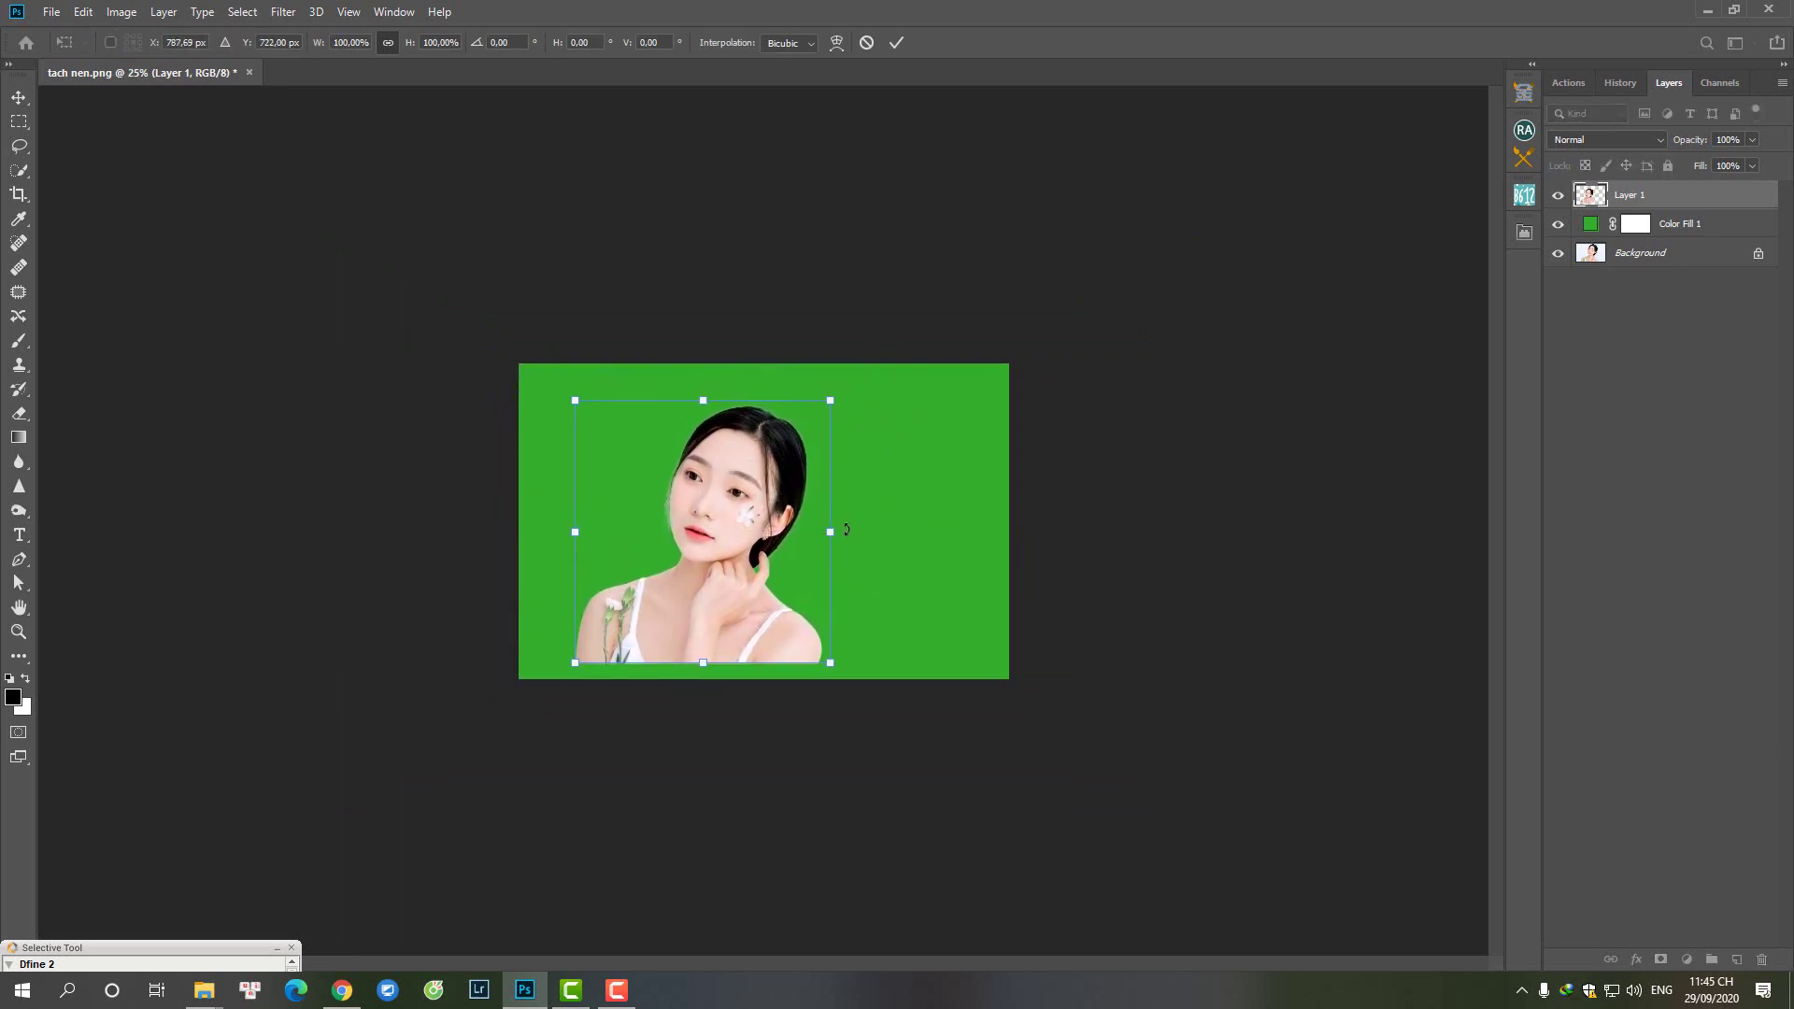
ctrl+click(782, 539)
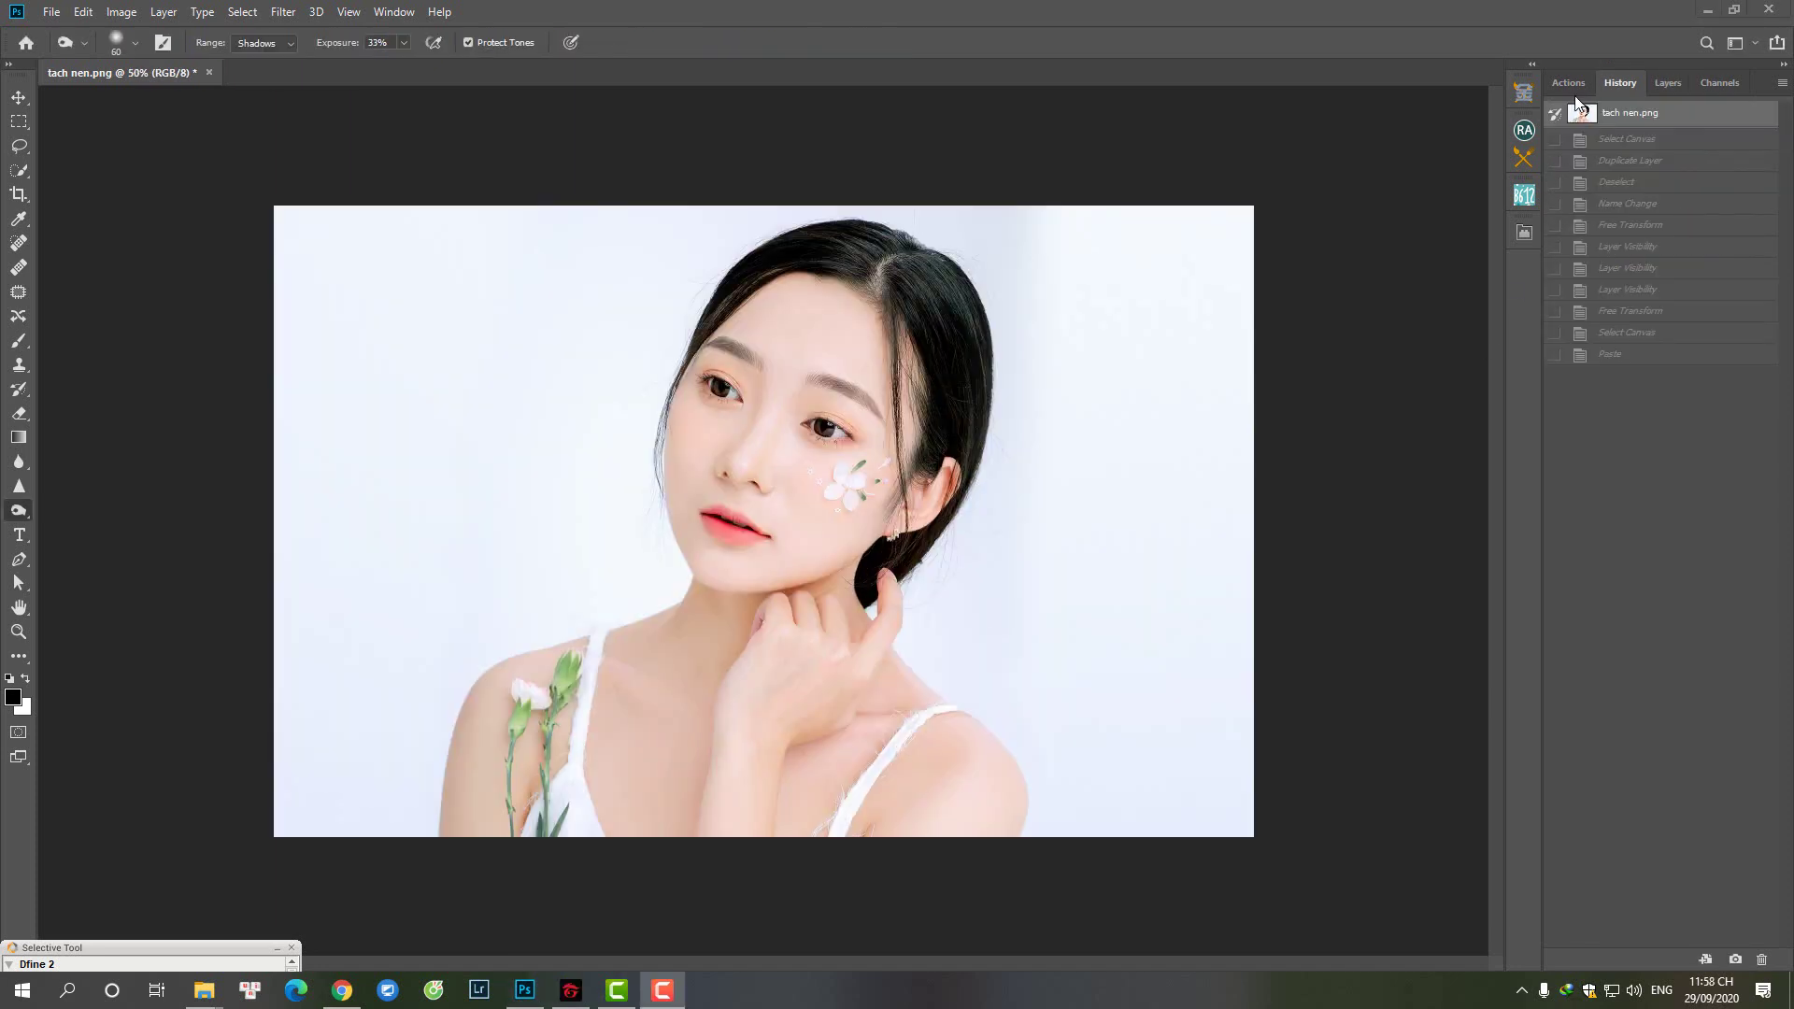
Step: Run remove.bg's Remove Background on the portrait, then collapse the panel and return to Layers
click(1568, 82)
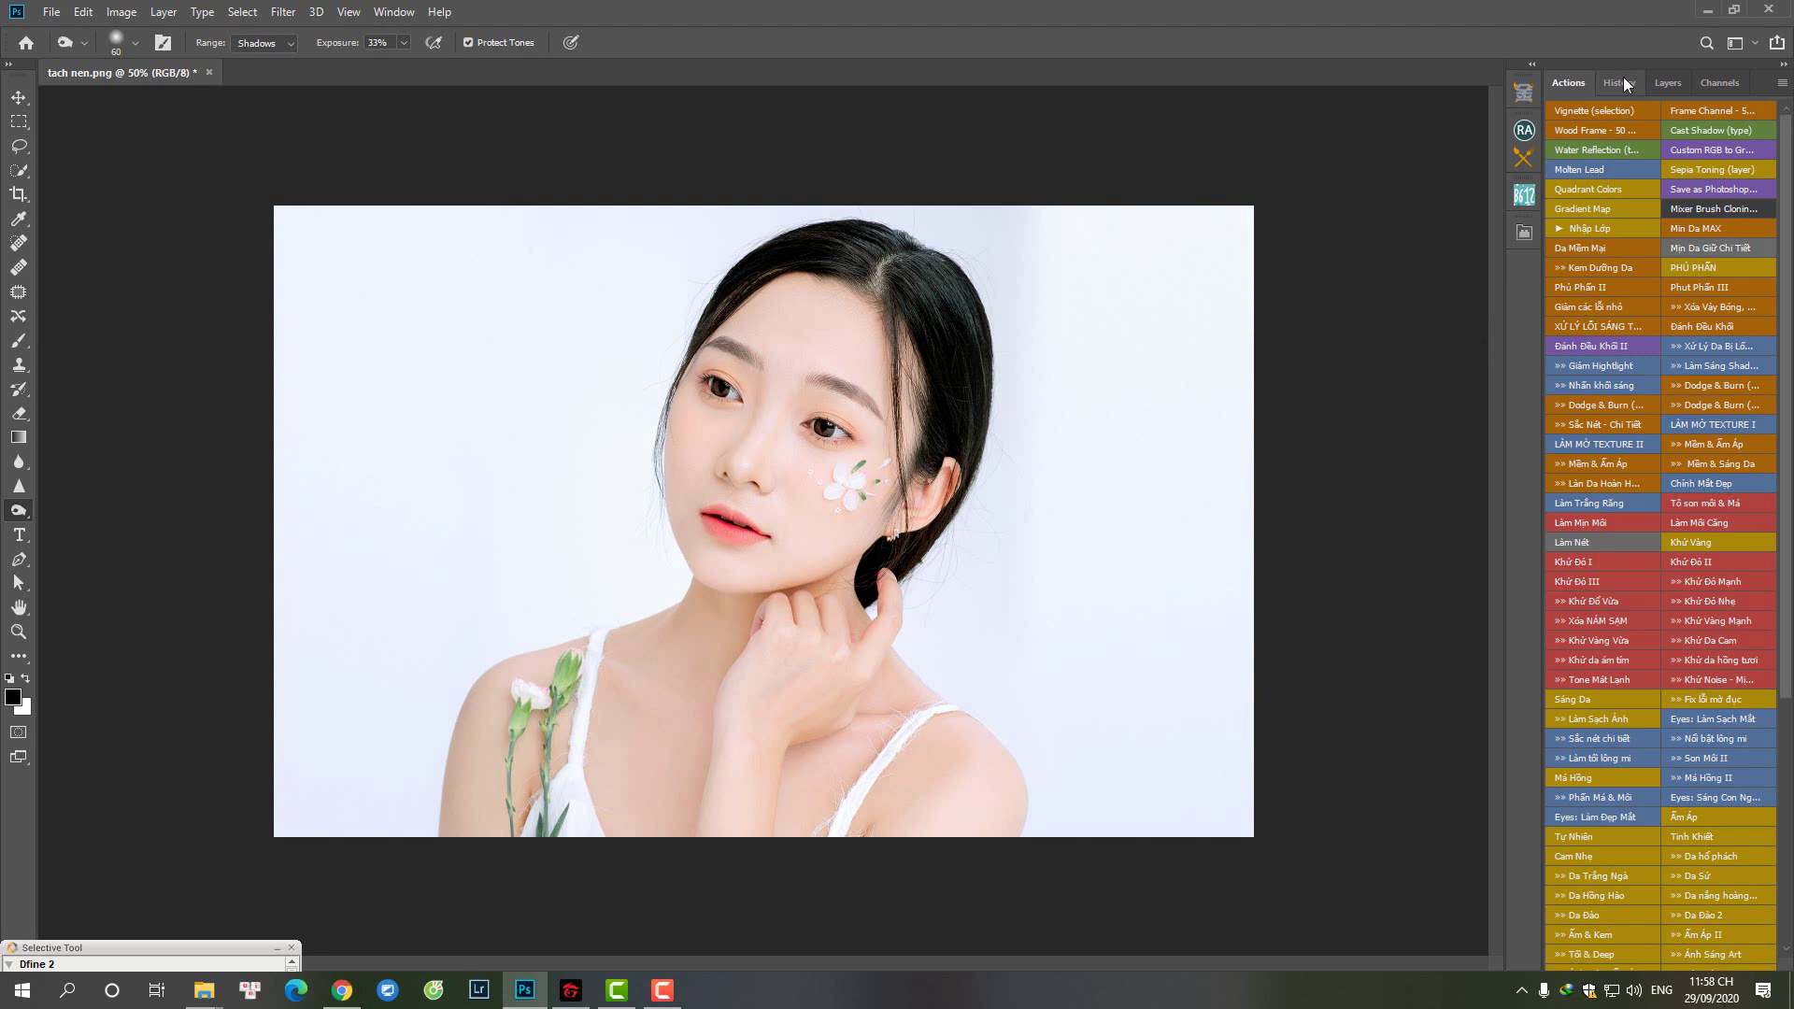
click(1526, 231)
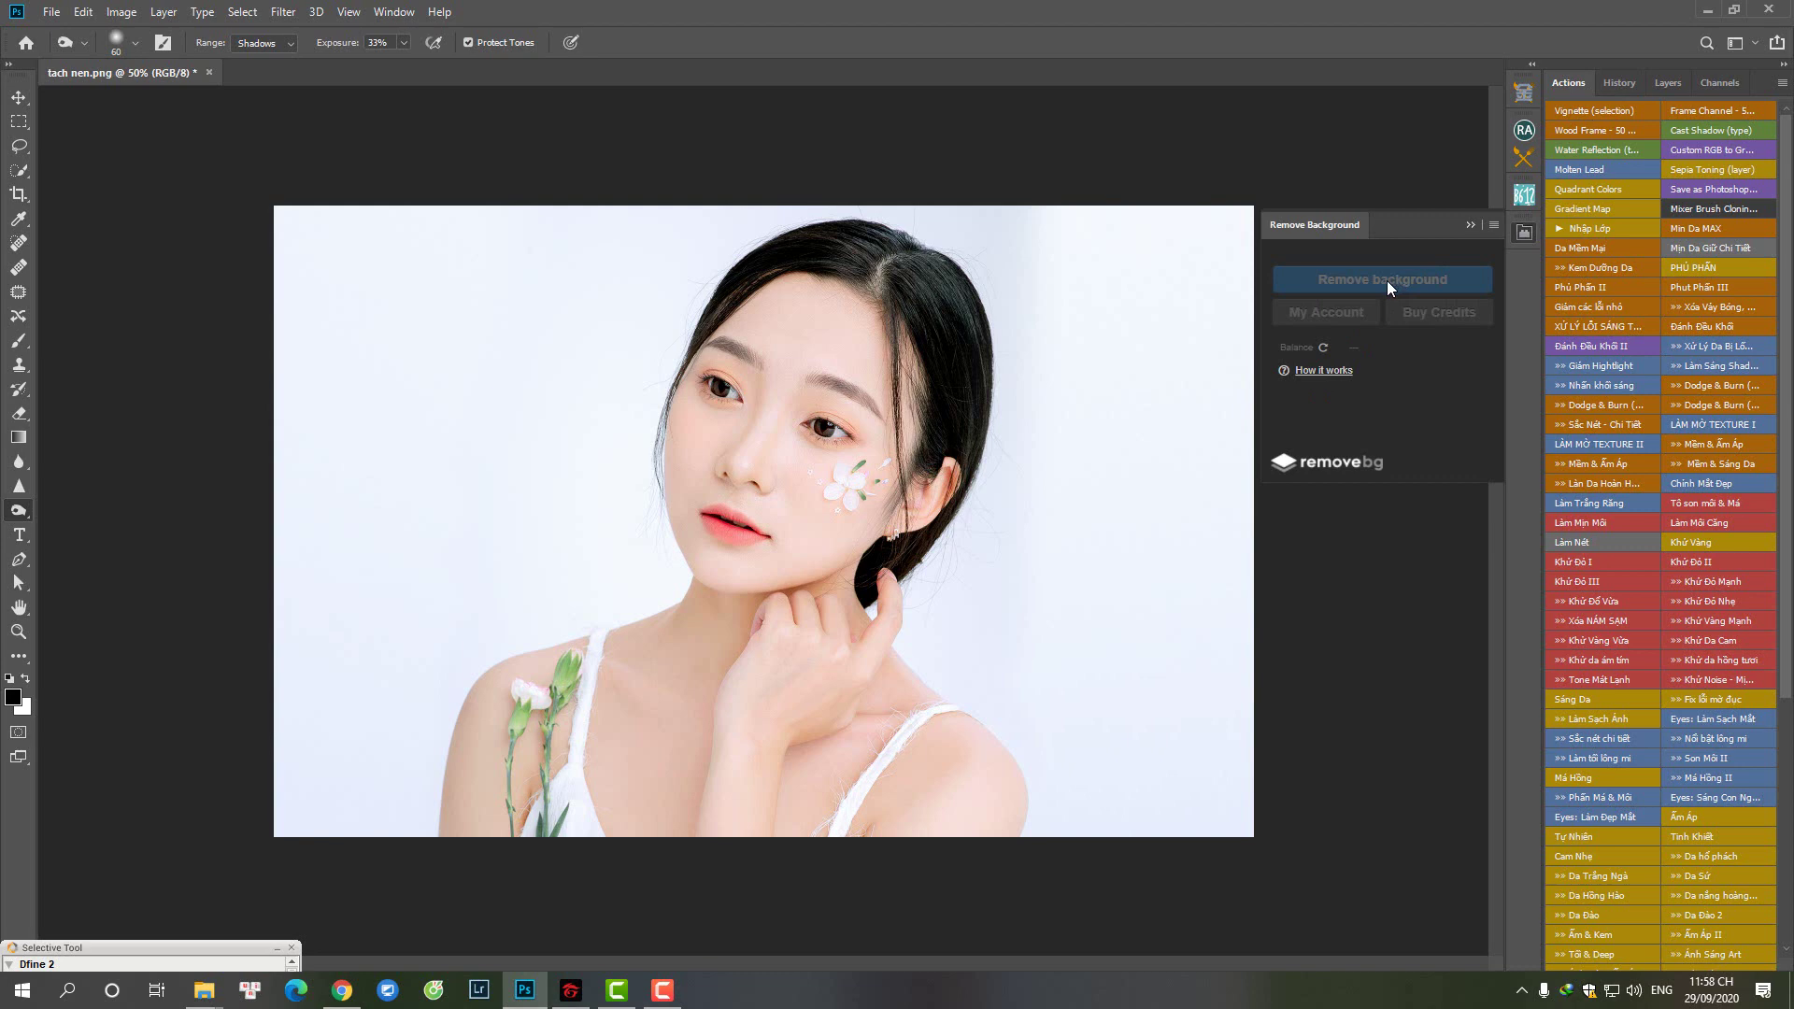
click(1386, 280)
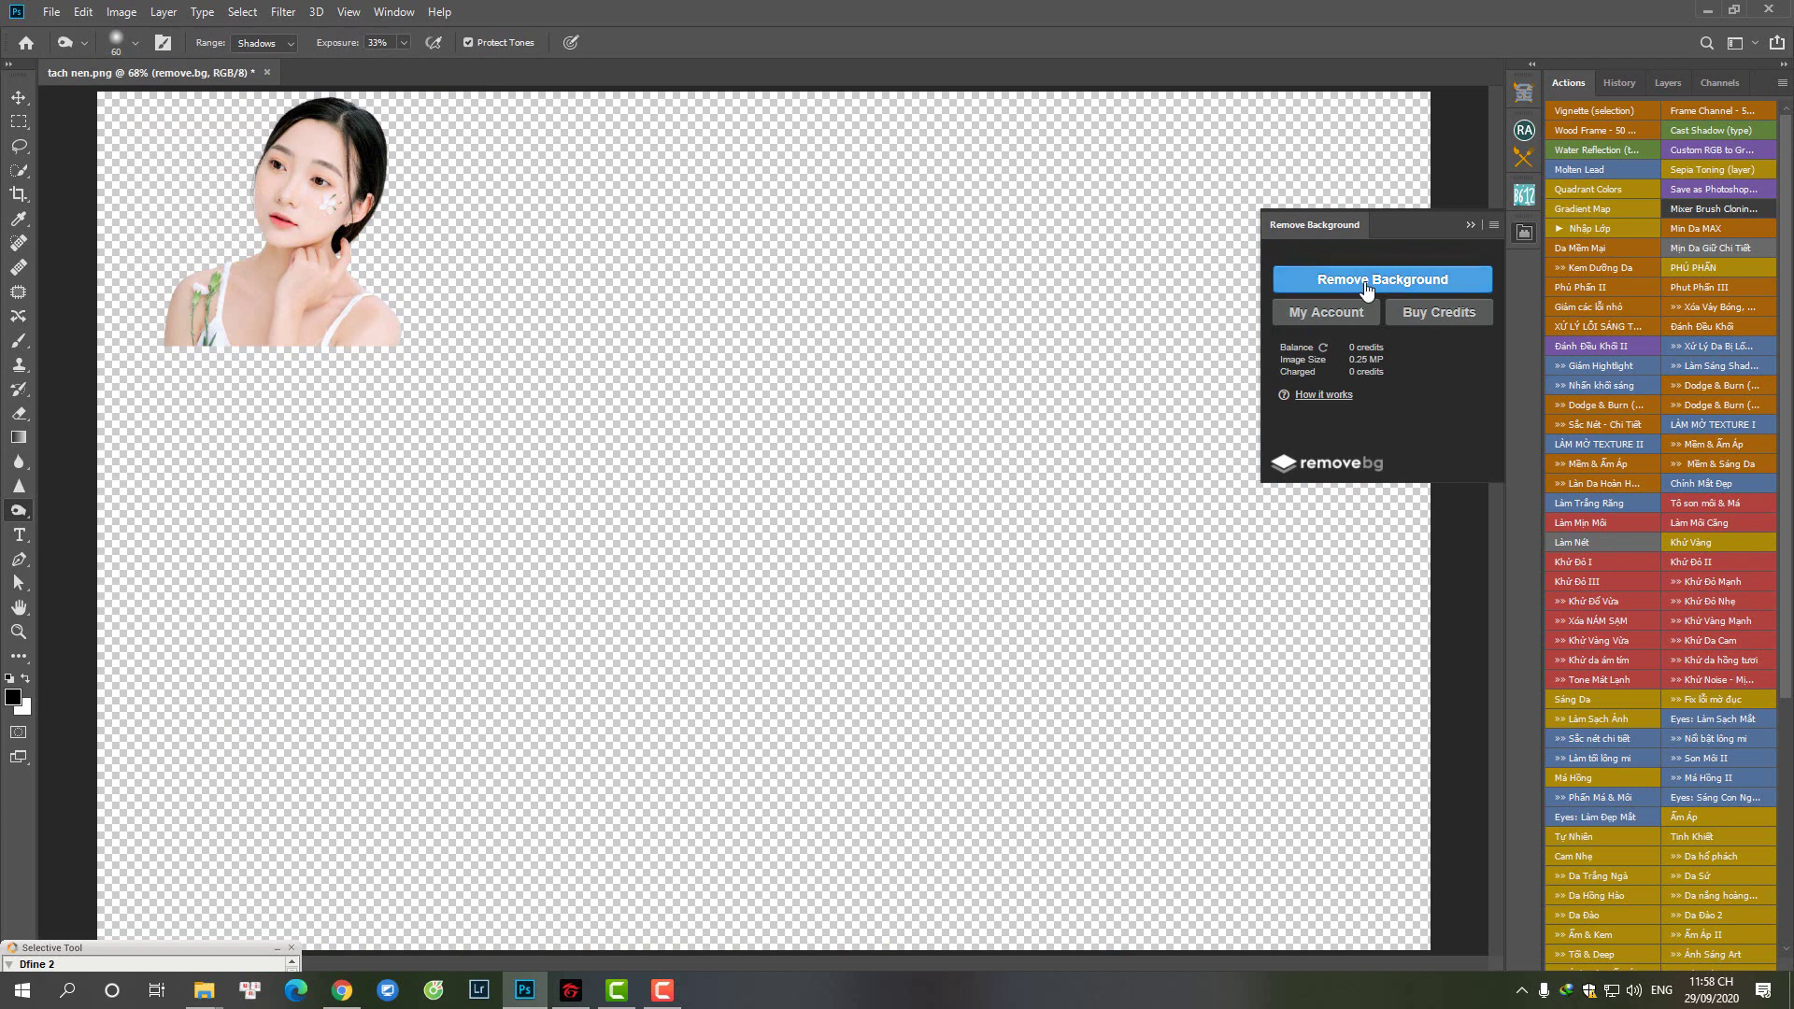
key(ctrl+minus)
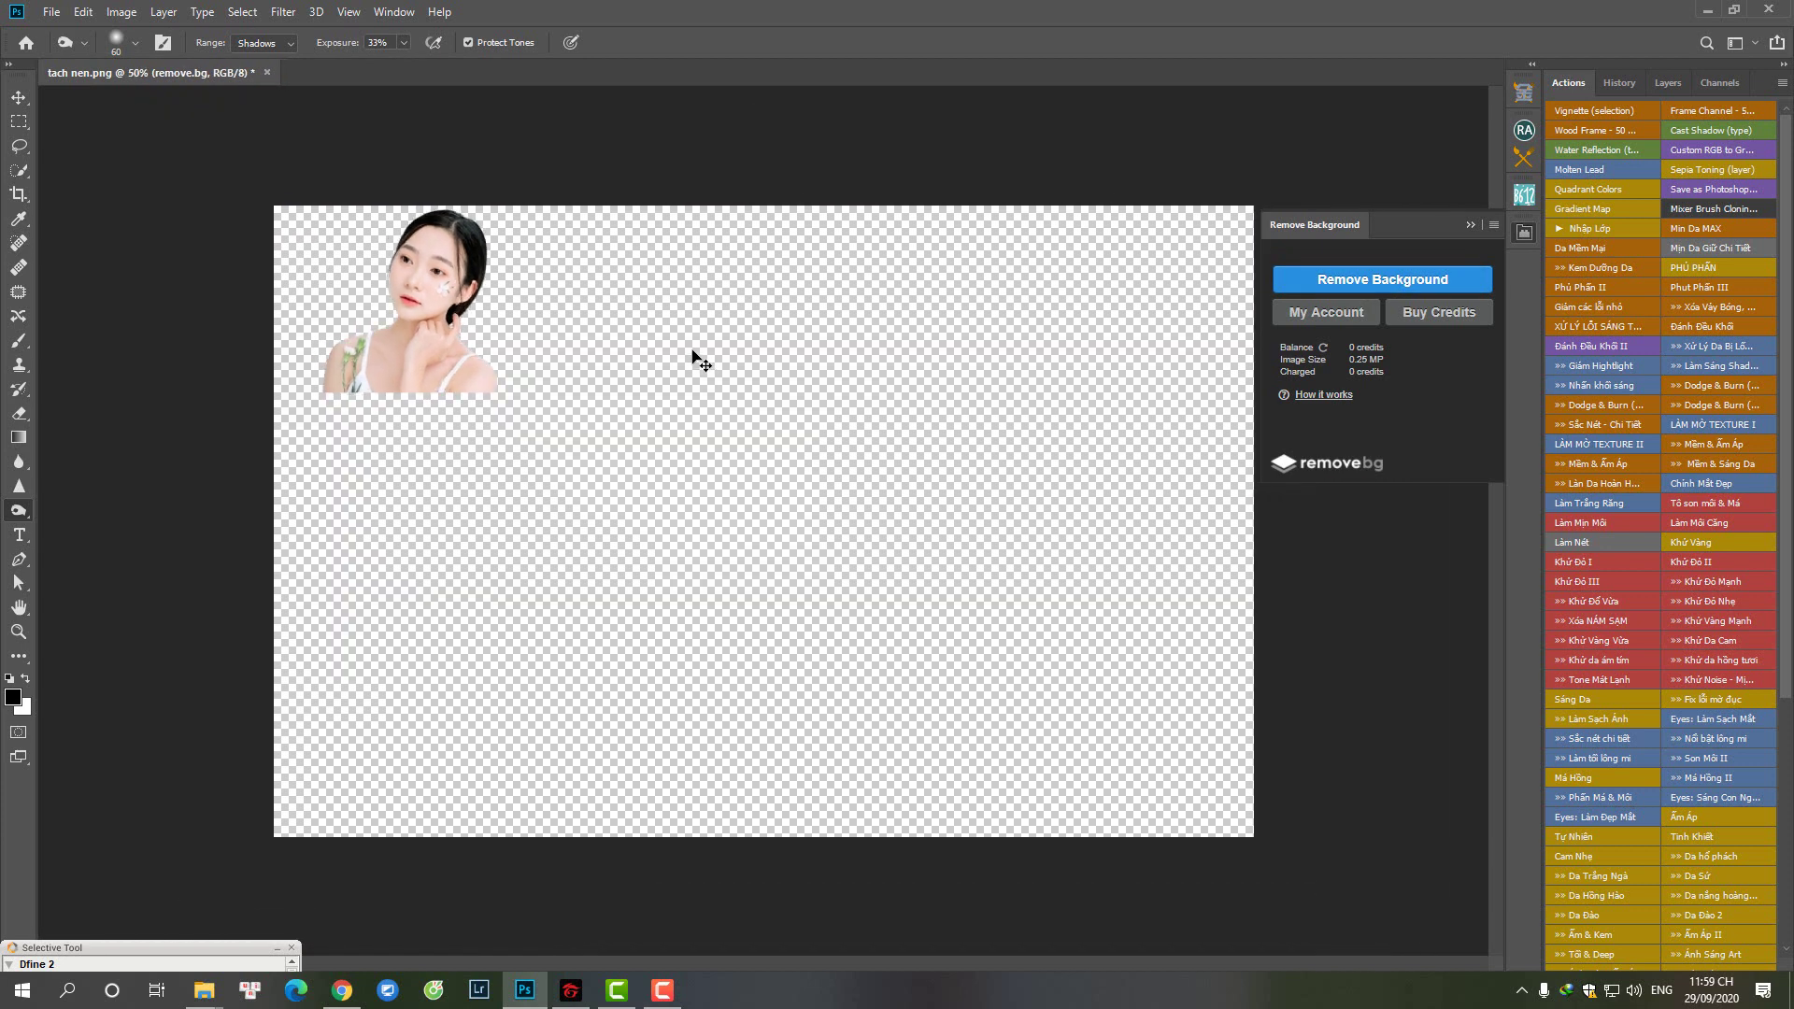
click(1468, 226)
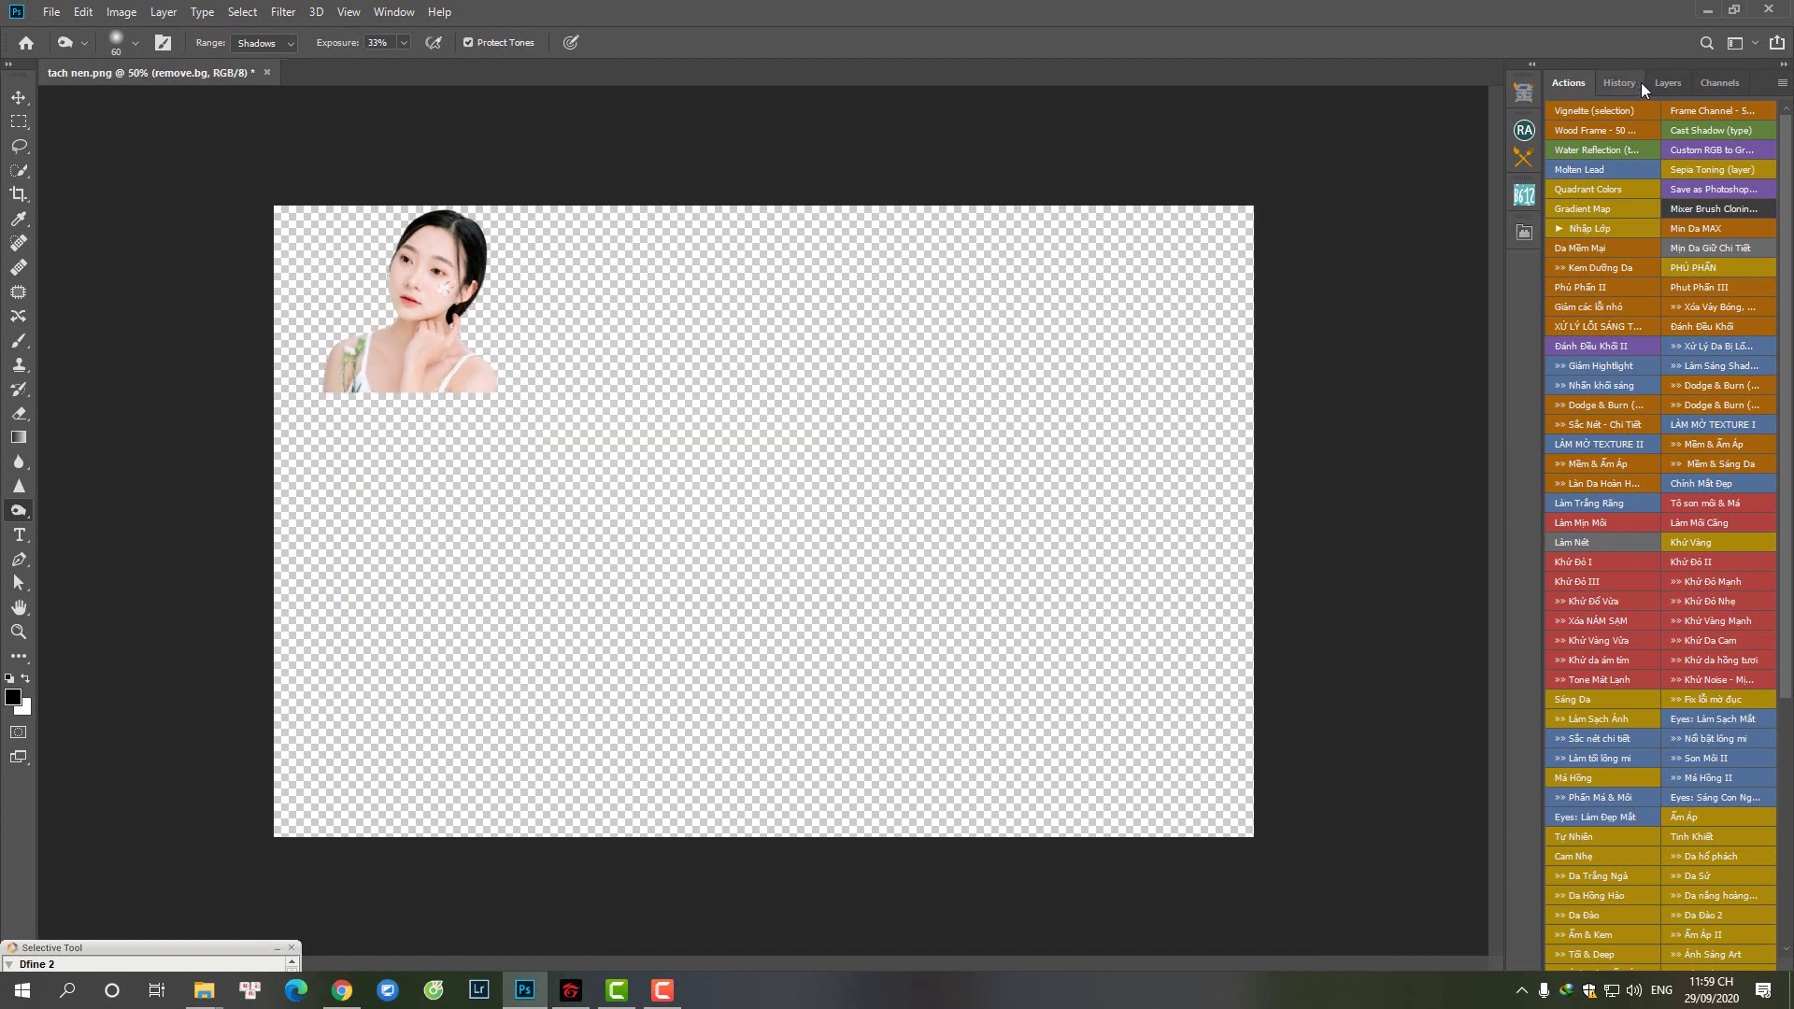
click(1650, 90)
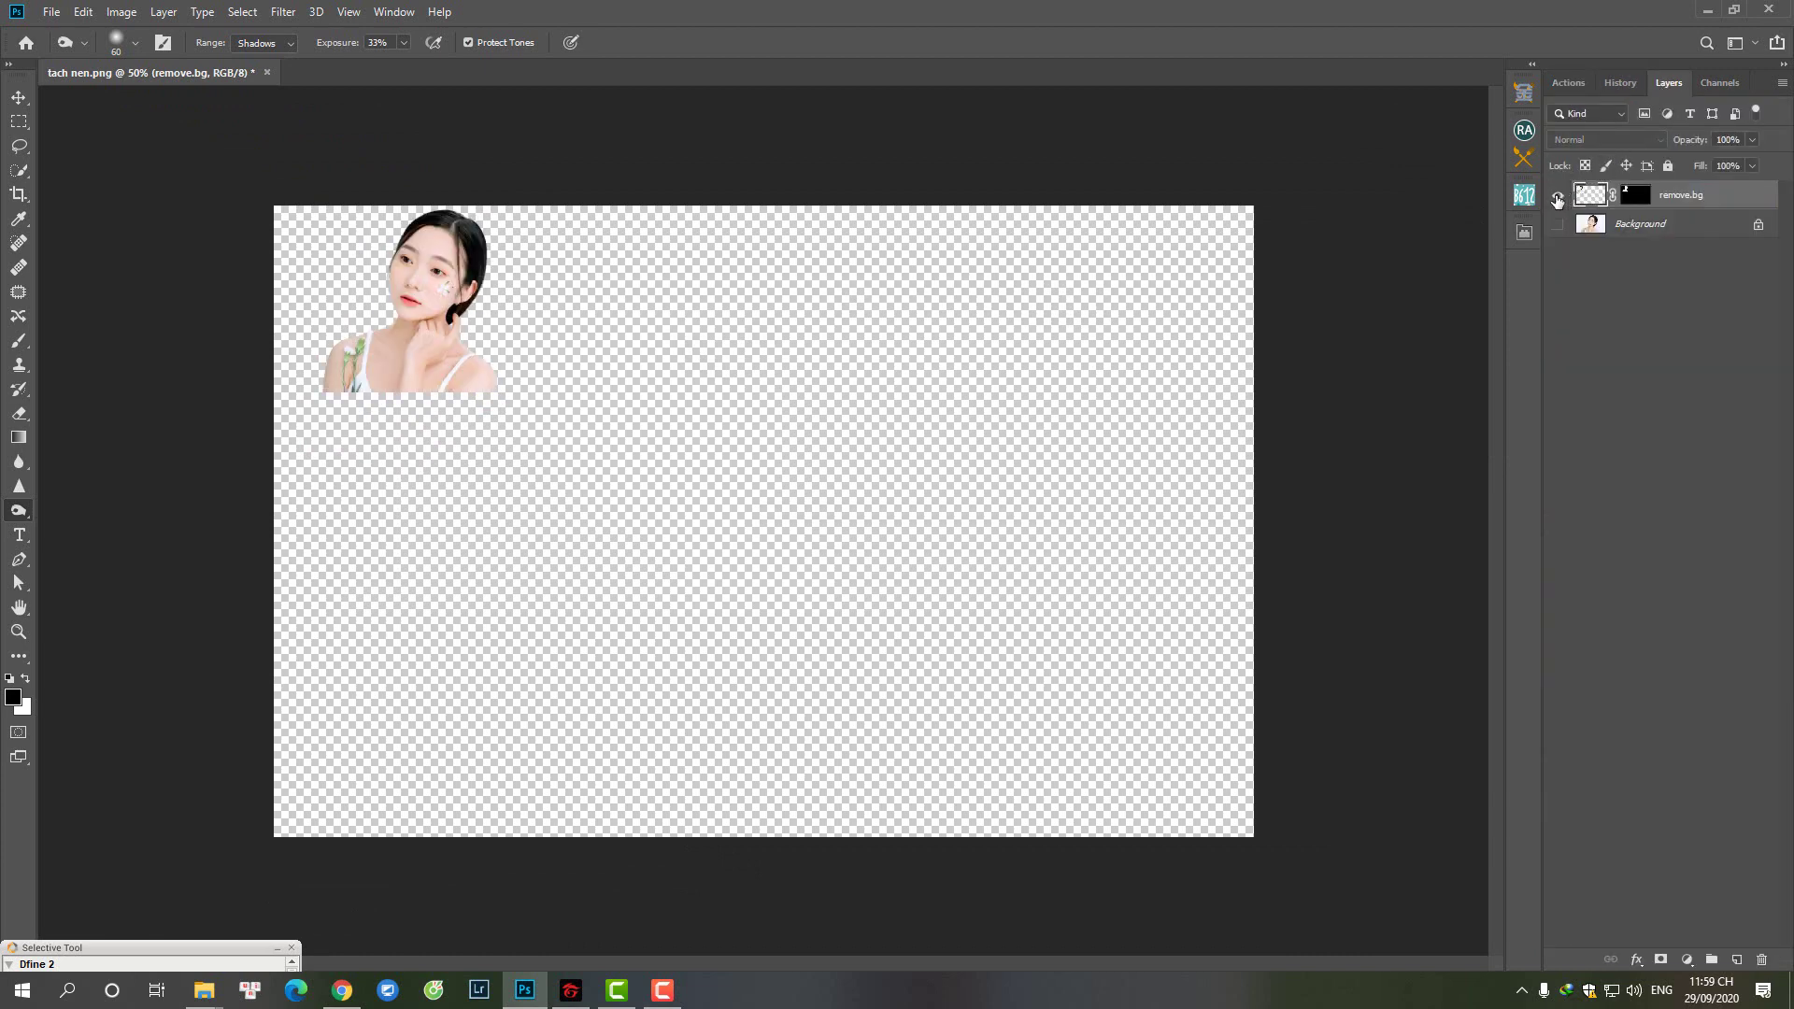
Step: Move the woman cutout to the centre of the transparent canvas
key(ctrl+t)
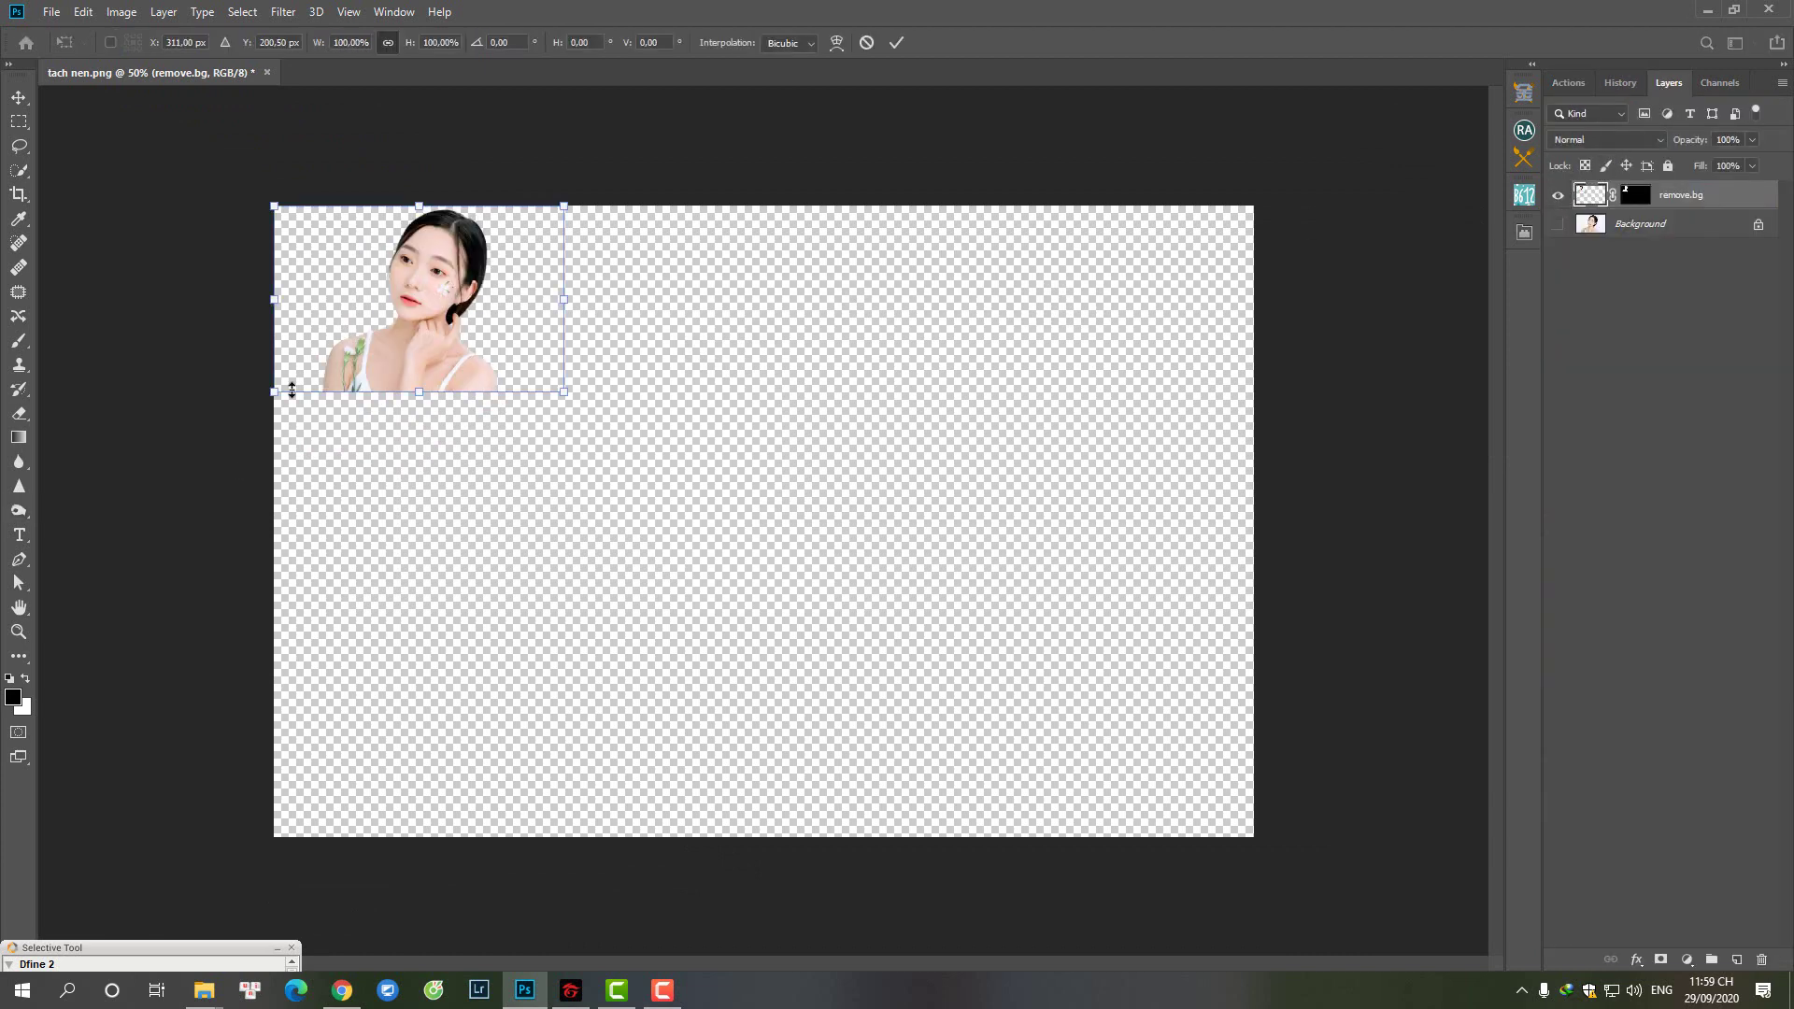
mouse_move(357, 313)
mouse_down()
mouse_move(739, 533)
mouse_move(684, 506)
mouse_up()
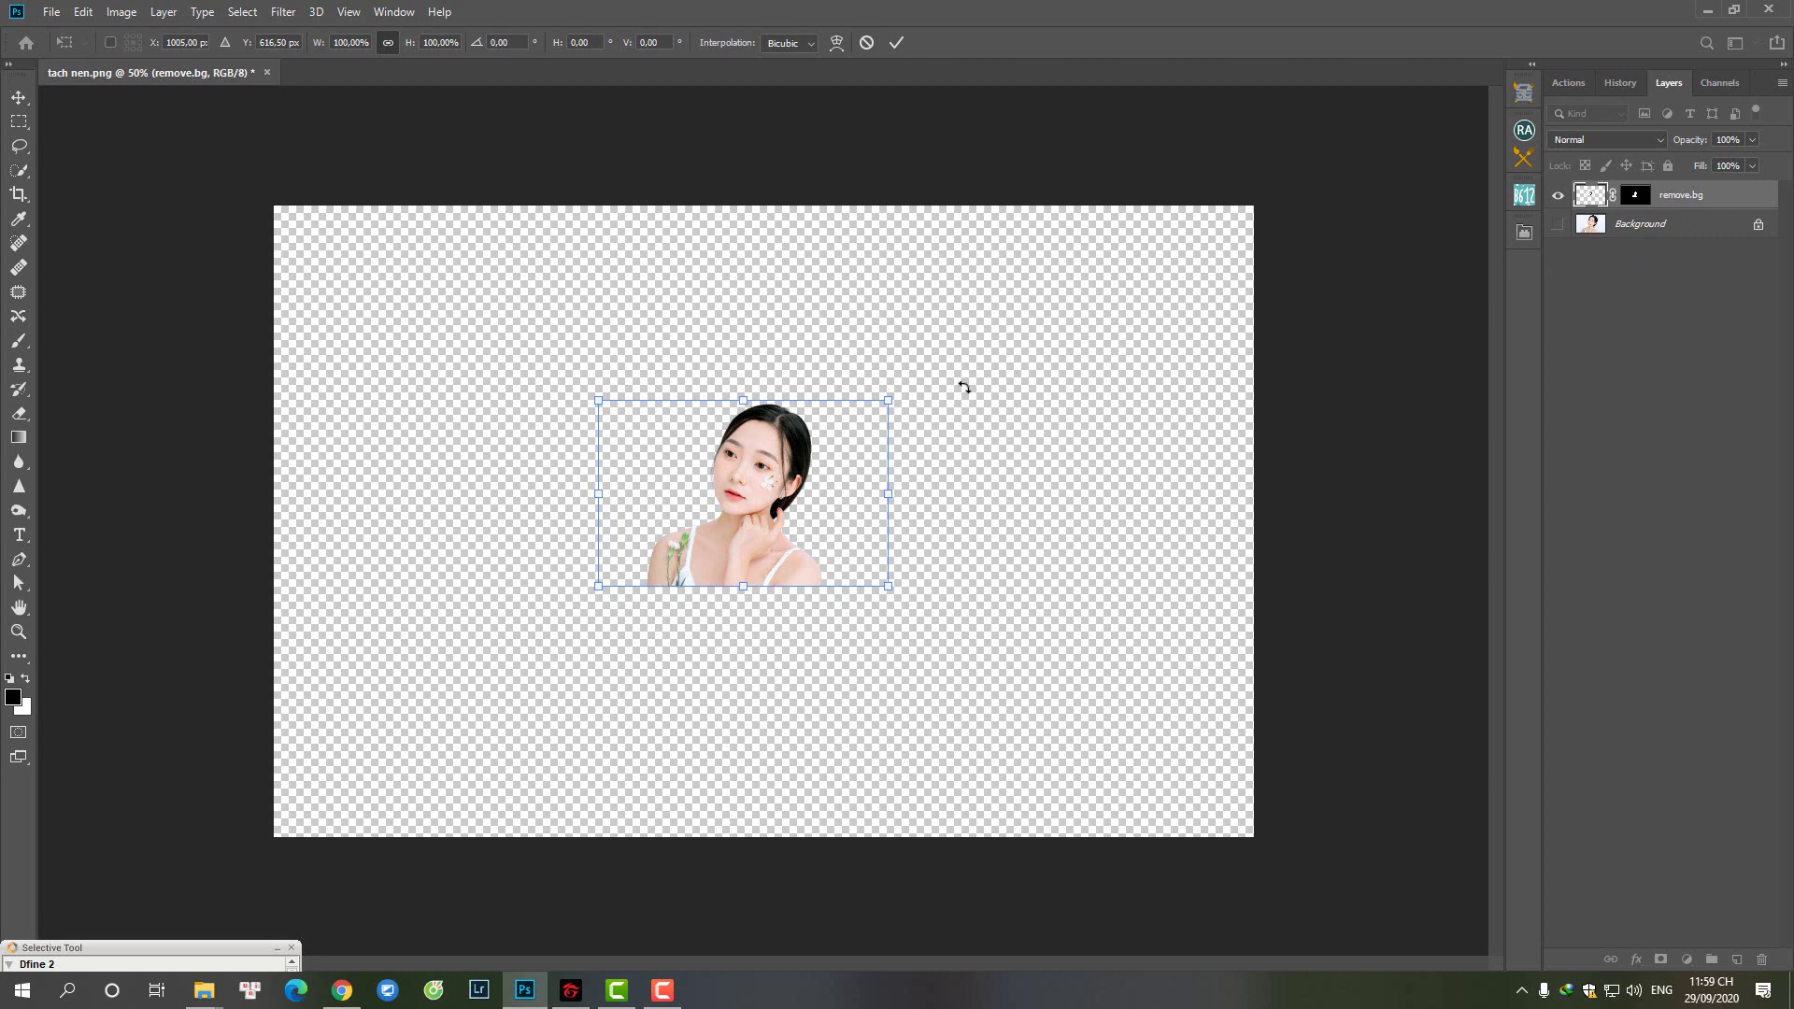
click(1556, 224)
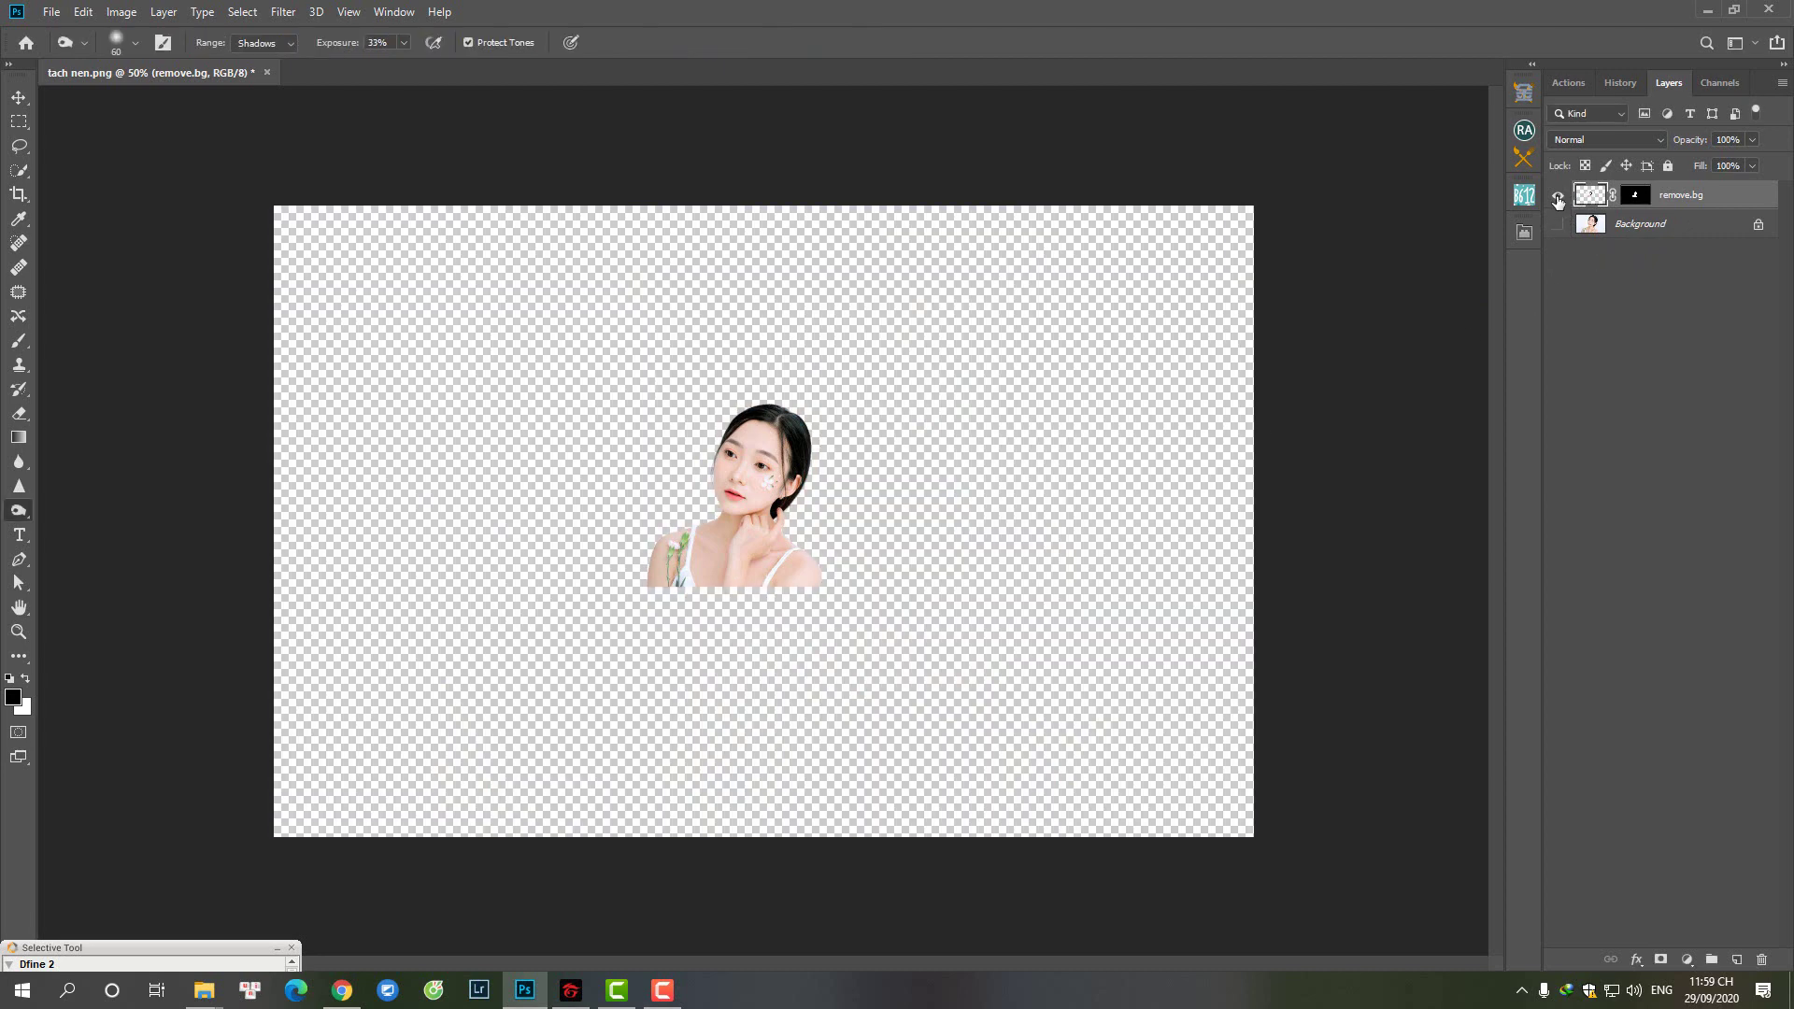
scroll(774, 466, up, 2)
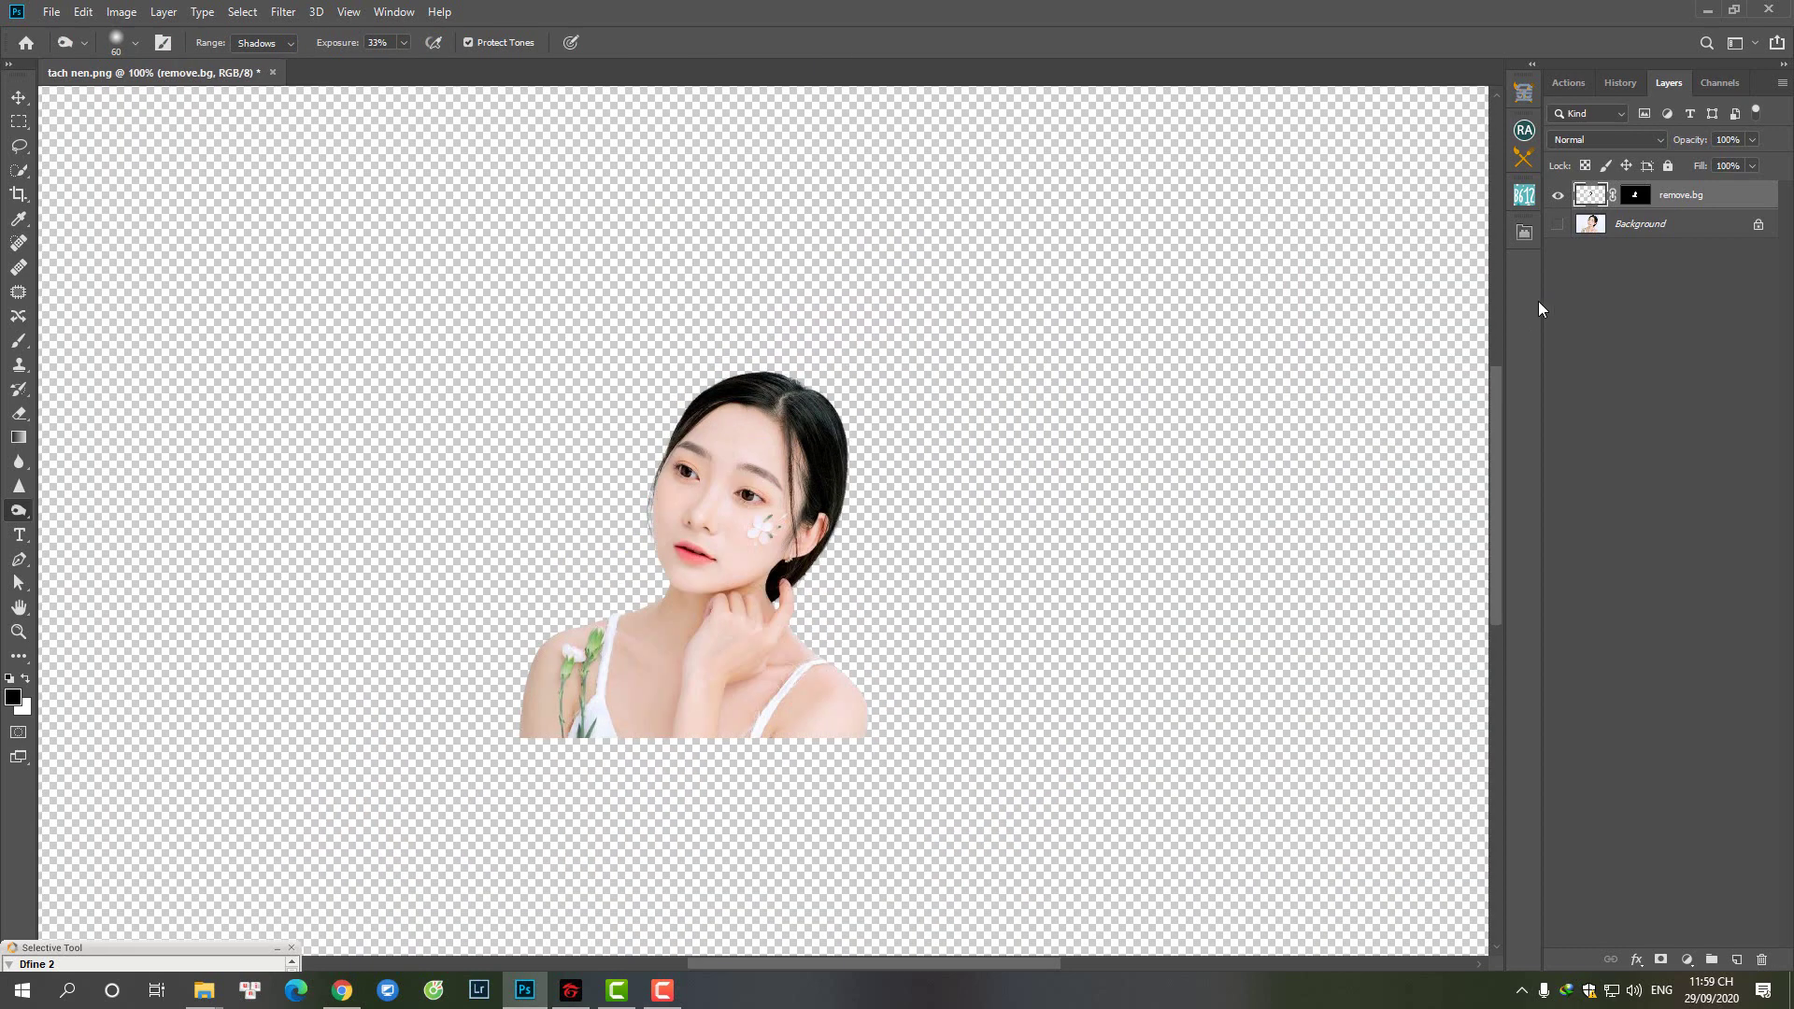
scroll(794, 479, up, 2)
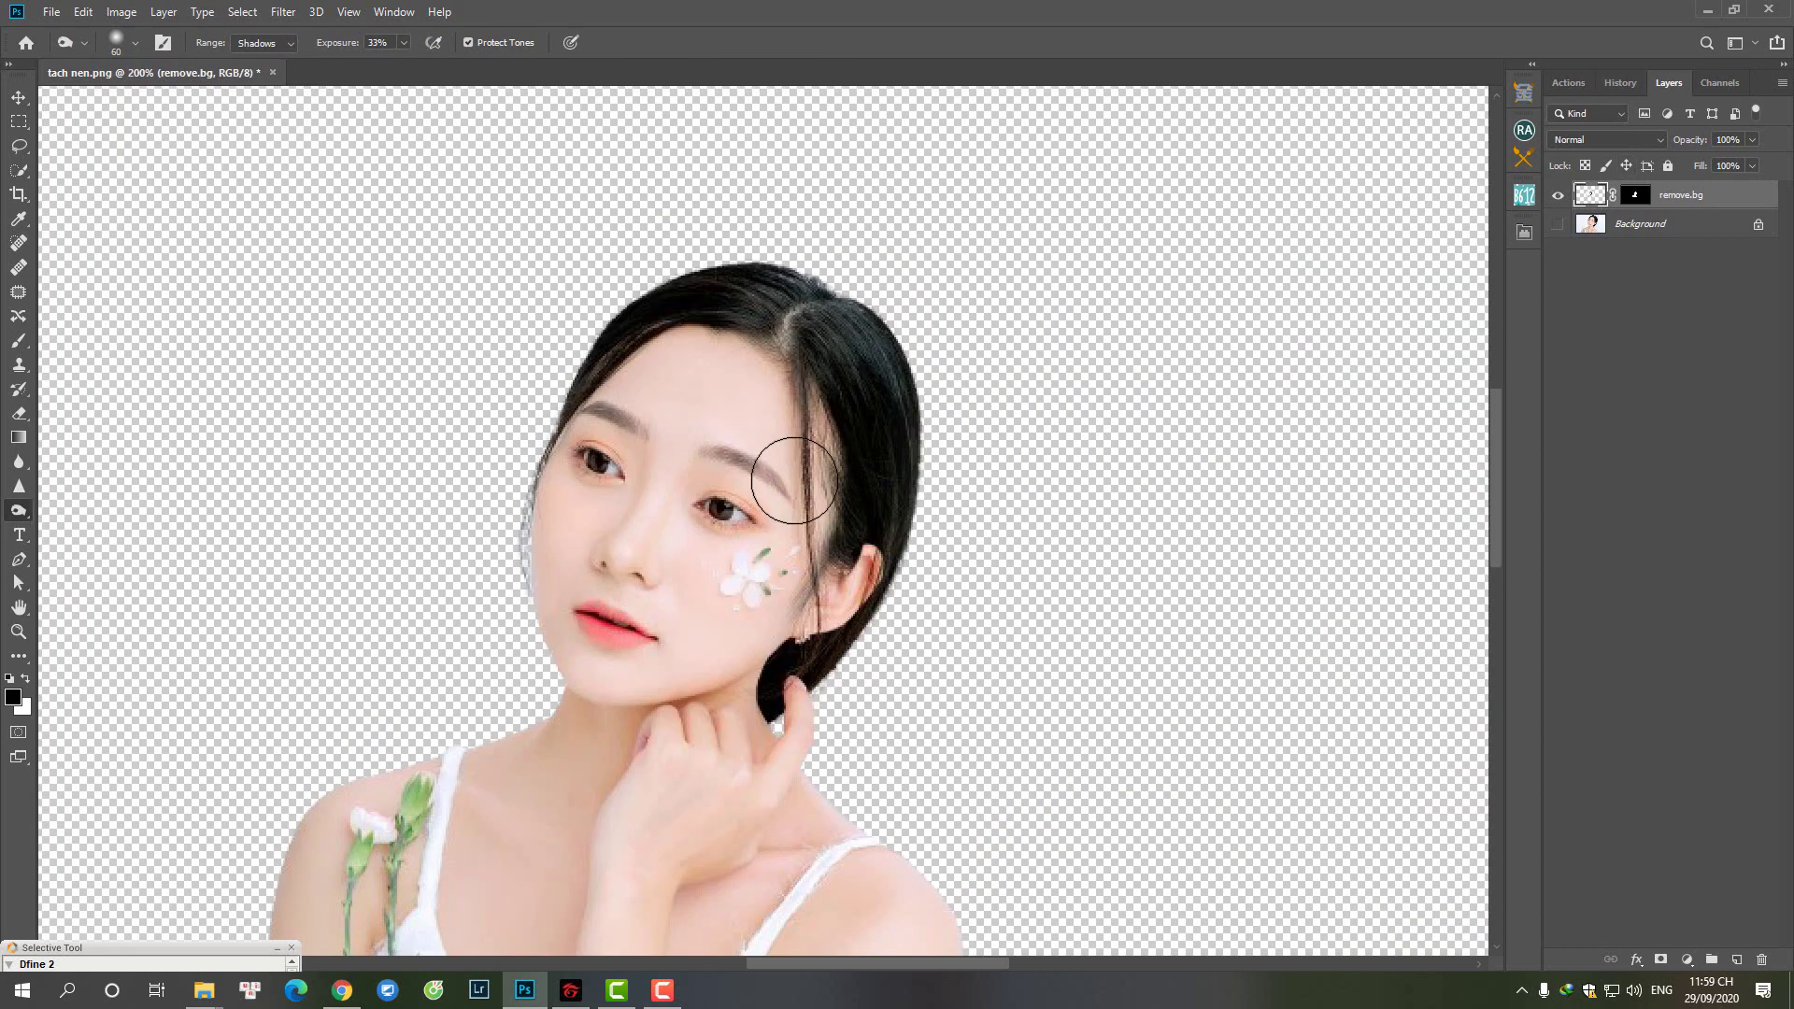
key(ctrl+minus)
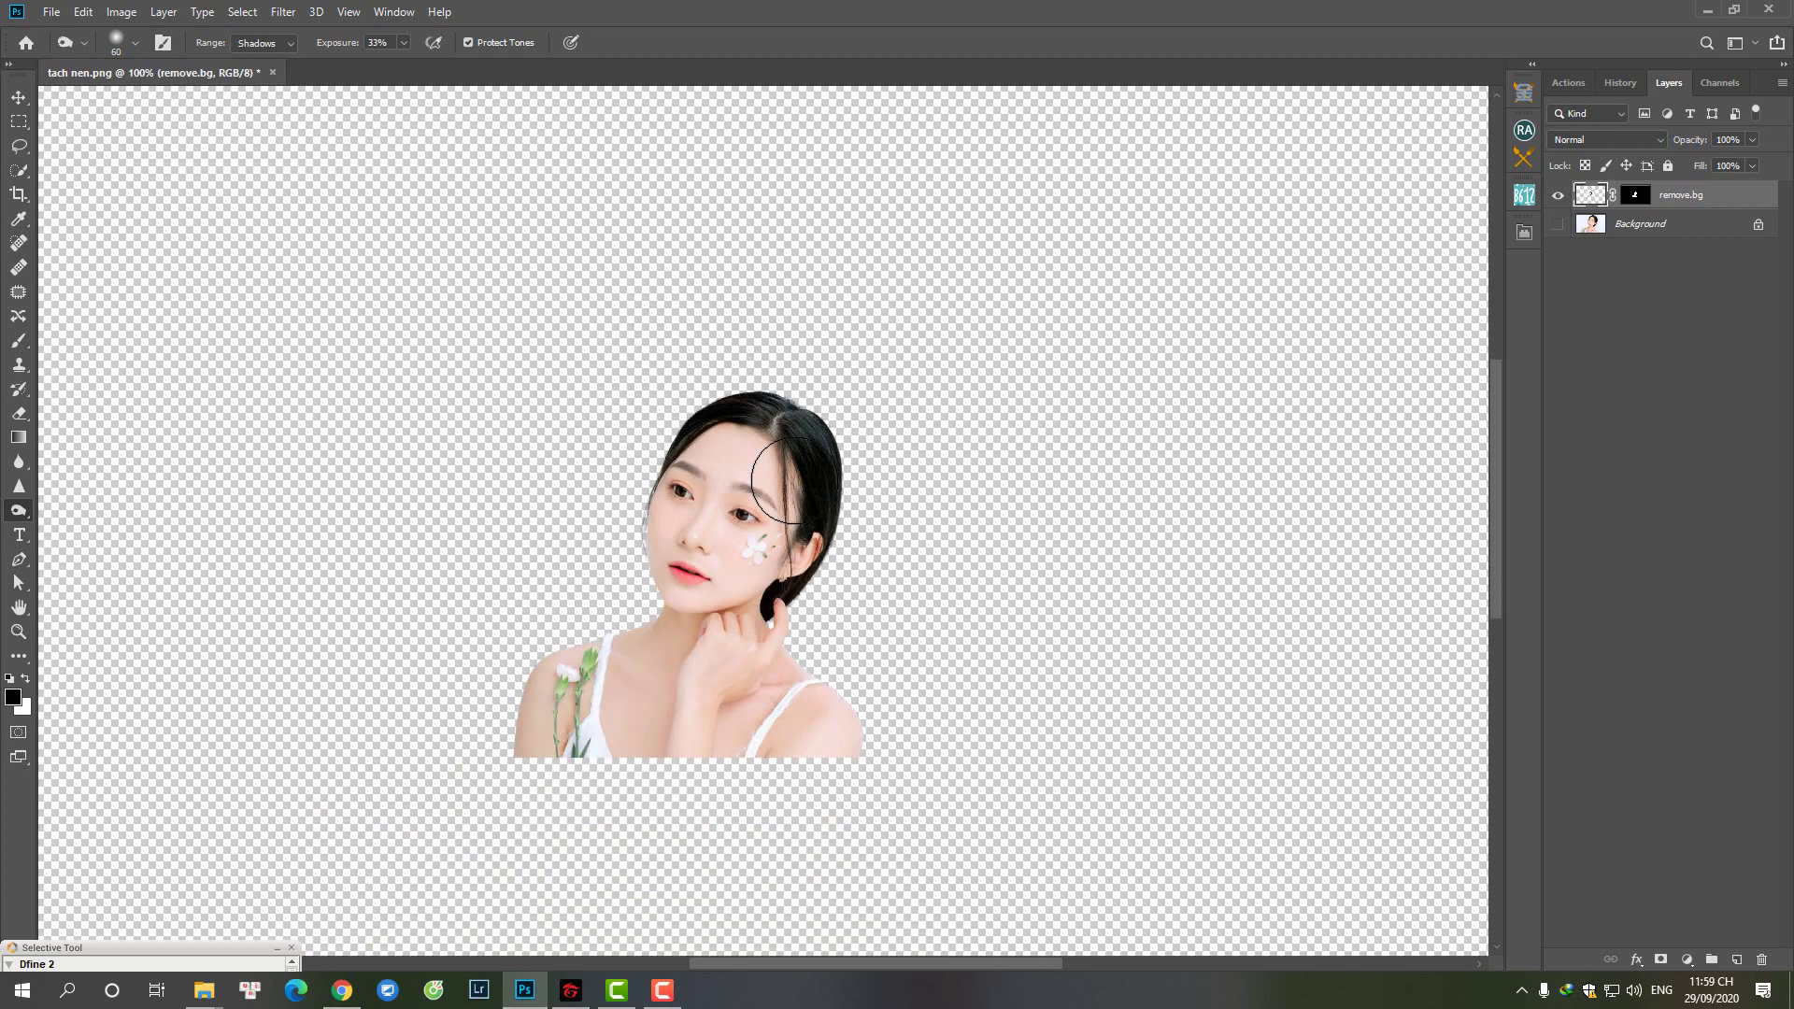
Step: Raise the woman cutout about 49 px and commit the transform
key(ctrl+t)
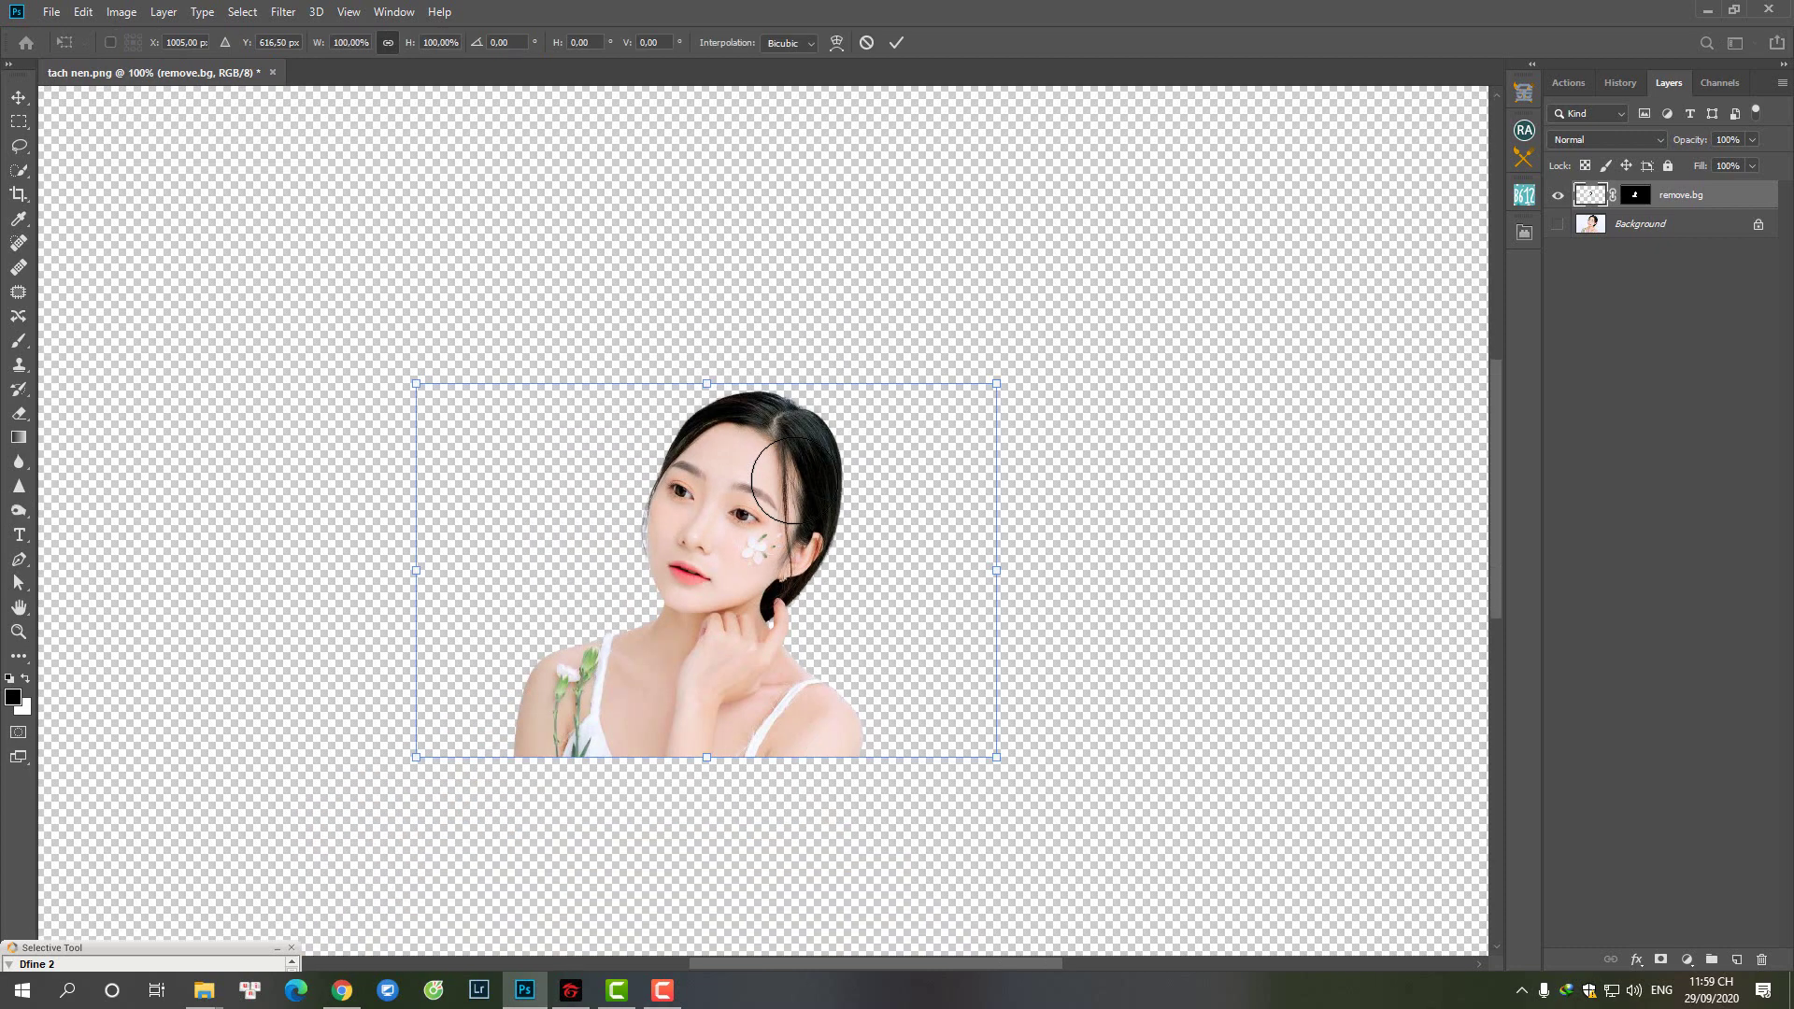
drag(717, 501, 722, 456)
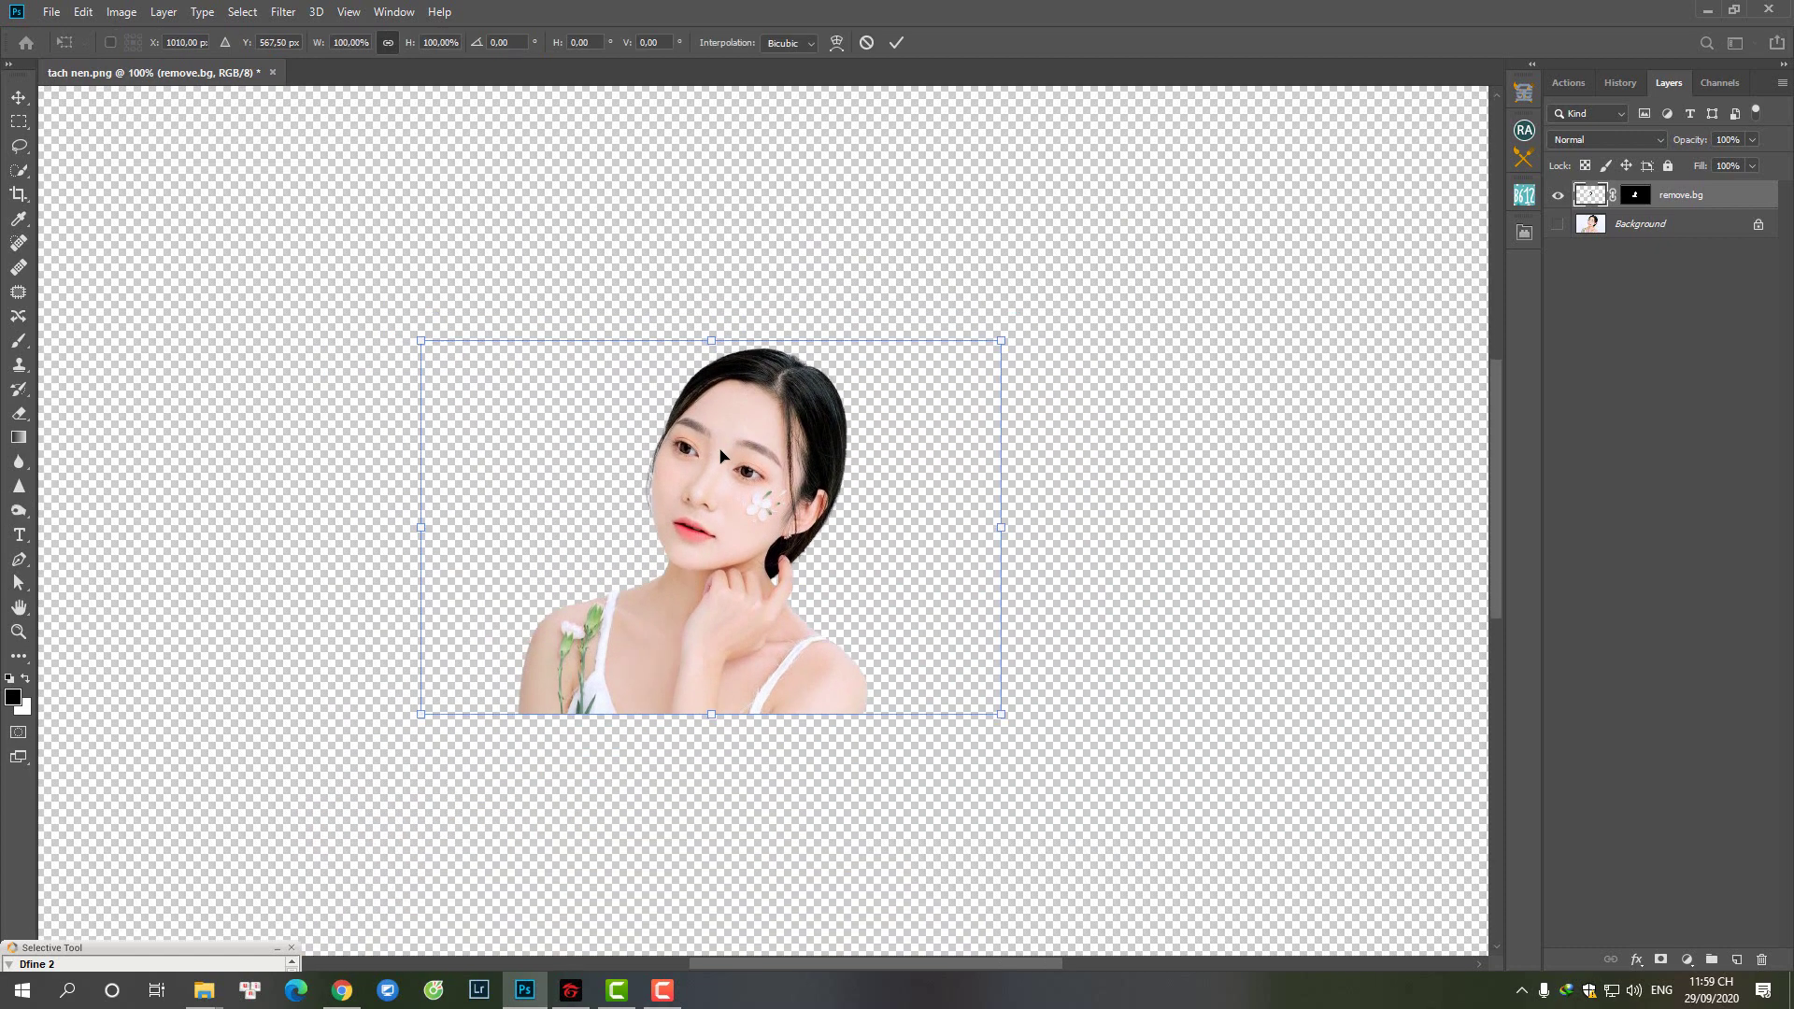
key(o)
click(1558, 195)
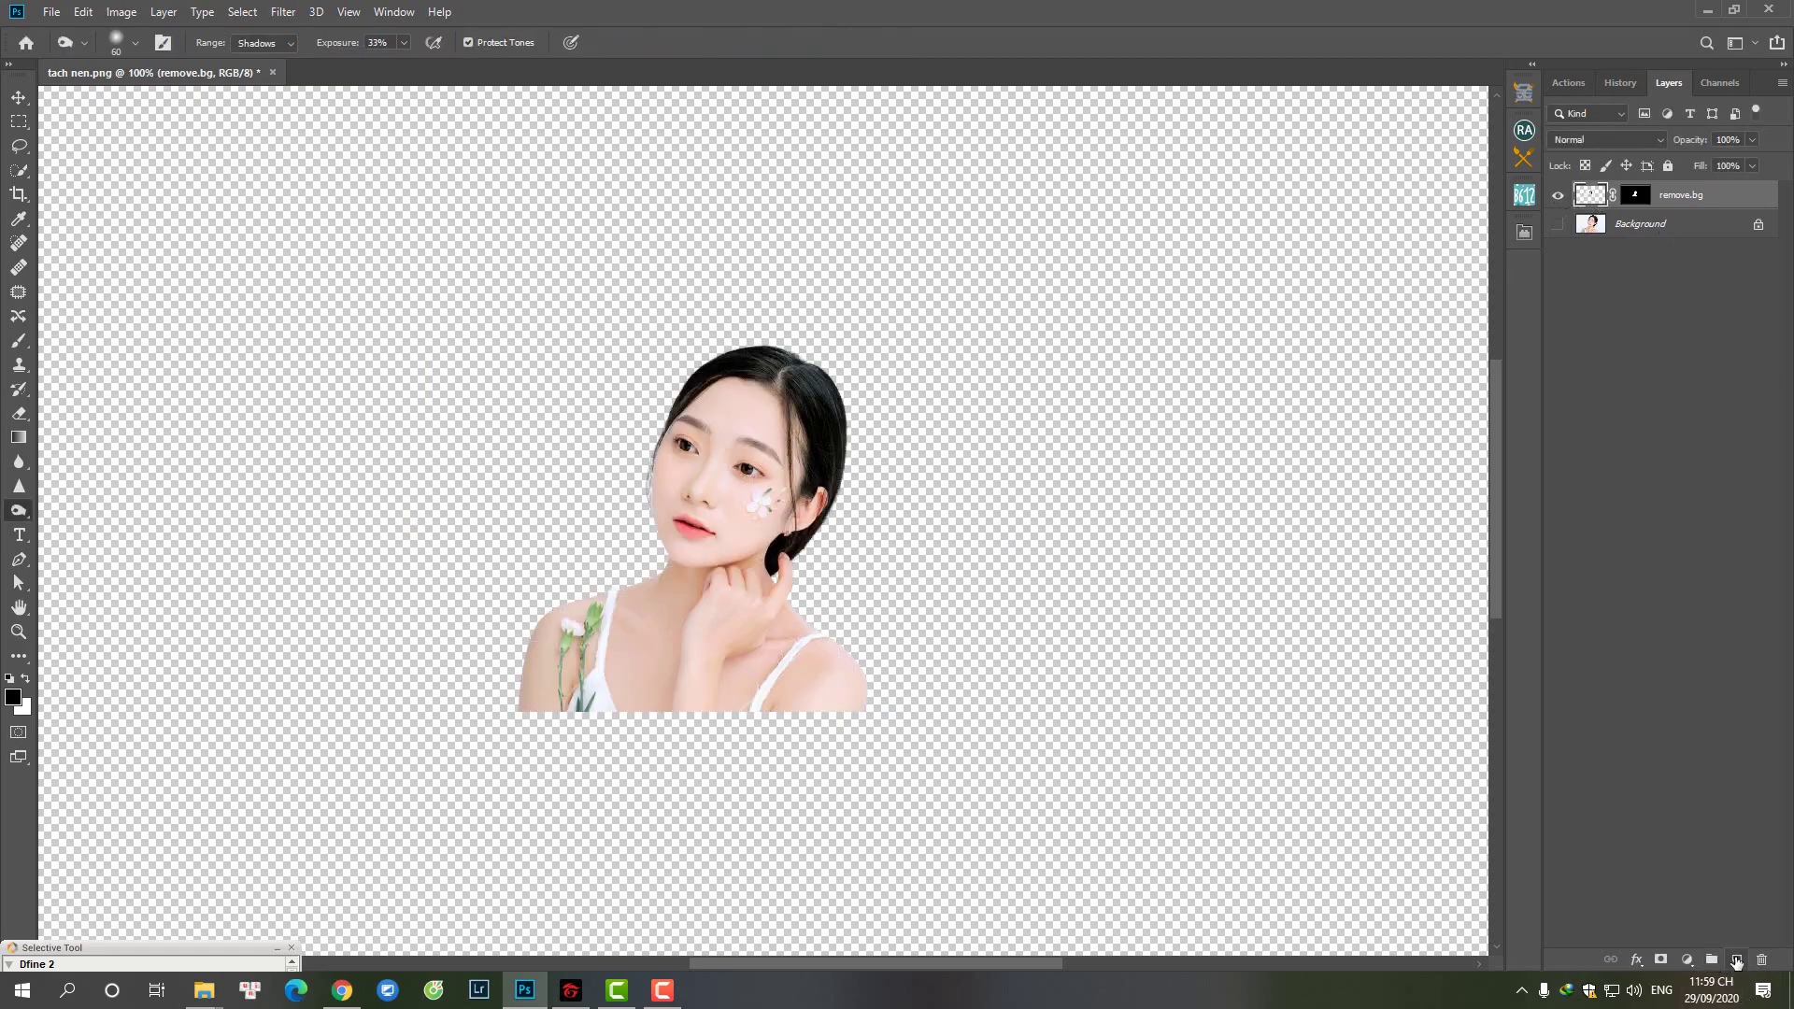
Step: Add a new empty layer, try adding masks to it, then undo the masks
click(1736, 961)
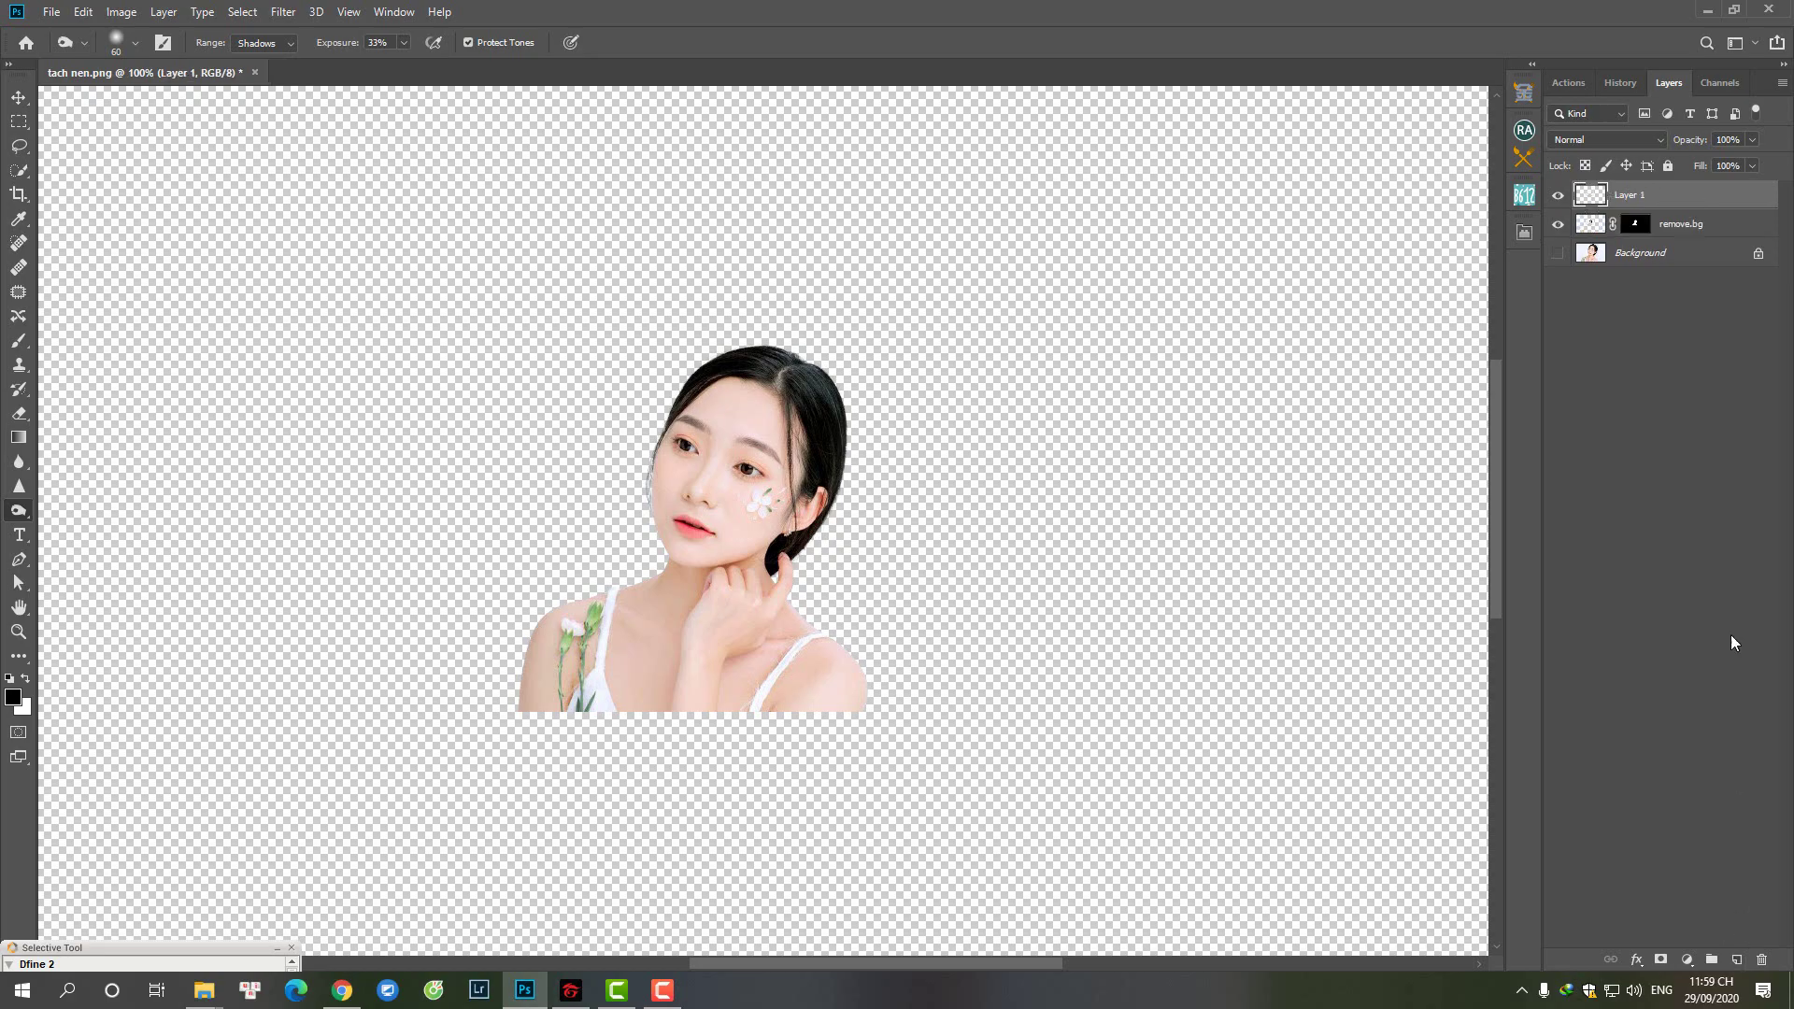
right_click(1597, 196)
click(1711, 740)
click(1662, 960)
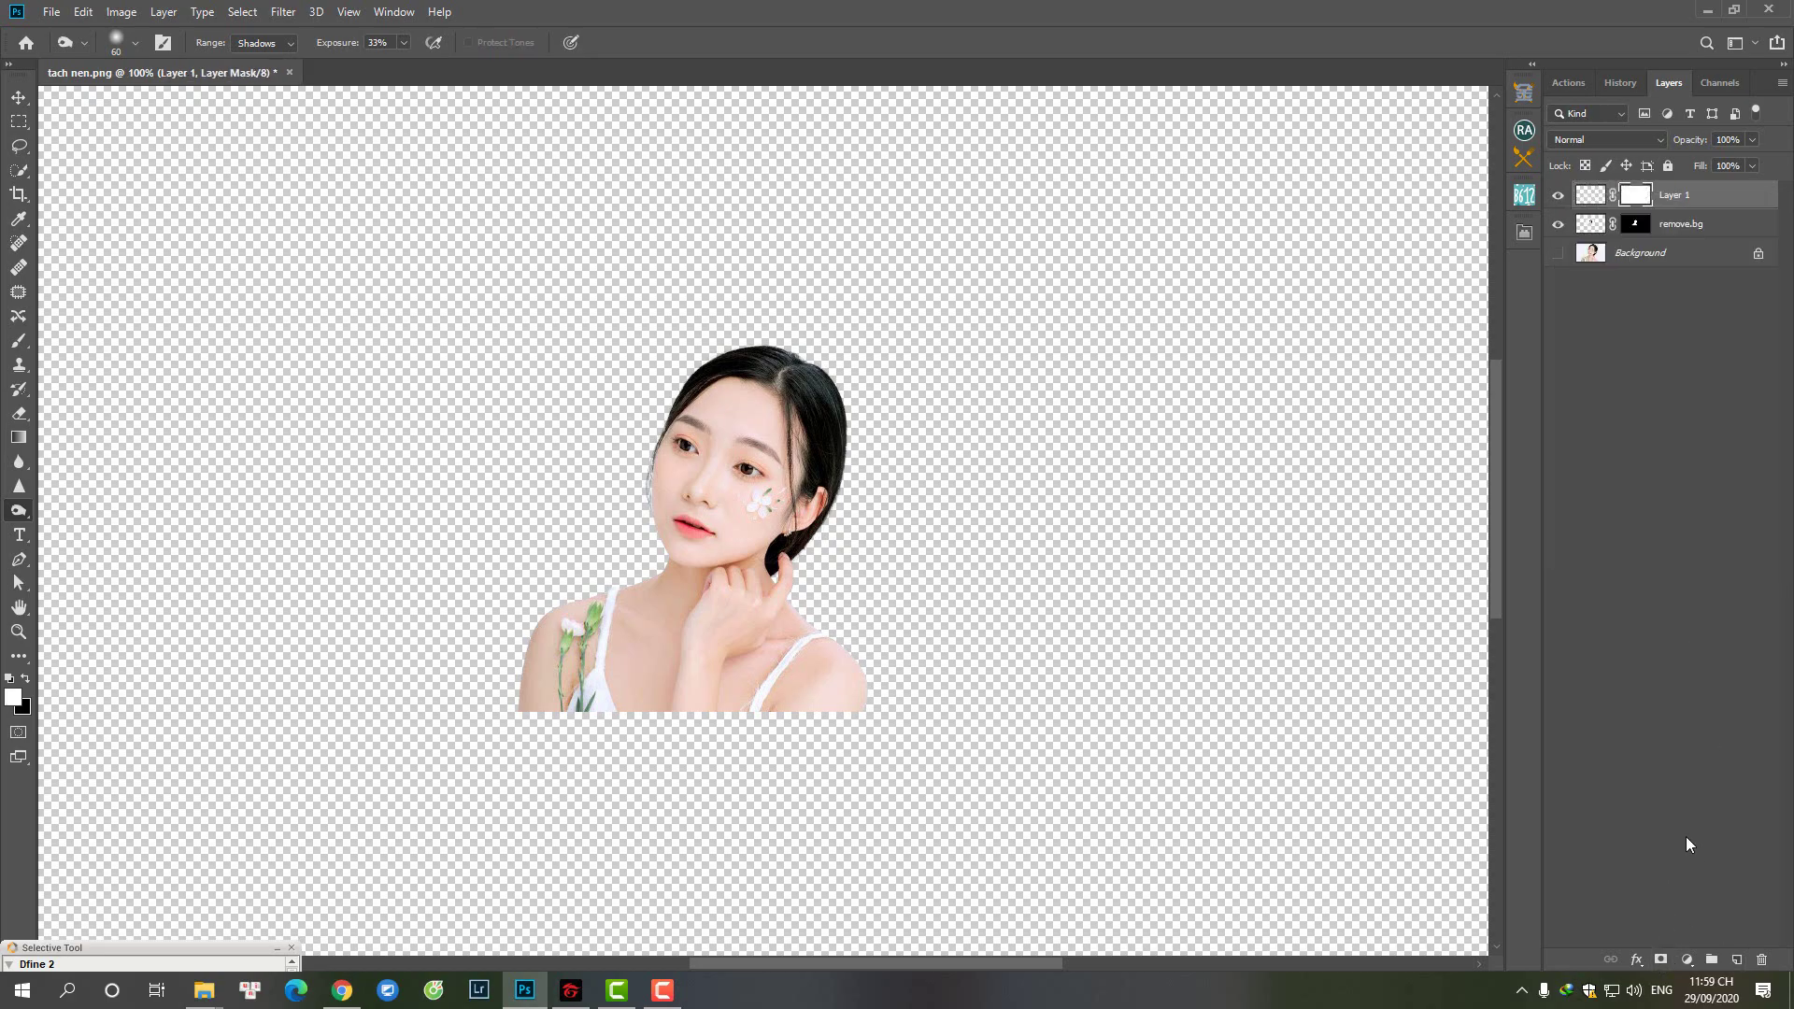
click(1660, 960)
key(ctrl+z)
key(ctrl+z)
Step: Add a Solid Color fill layer set to a cyan shade
click(1699, 957)
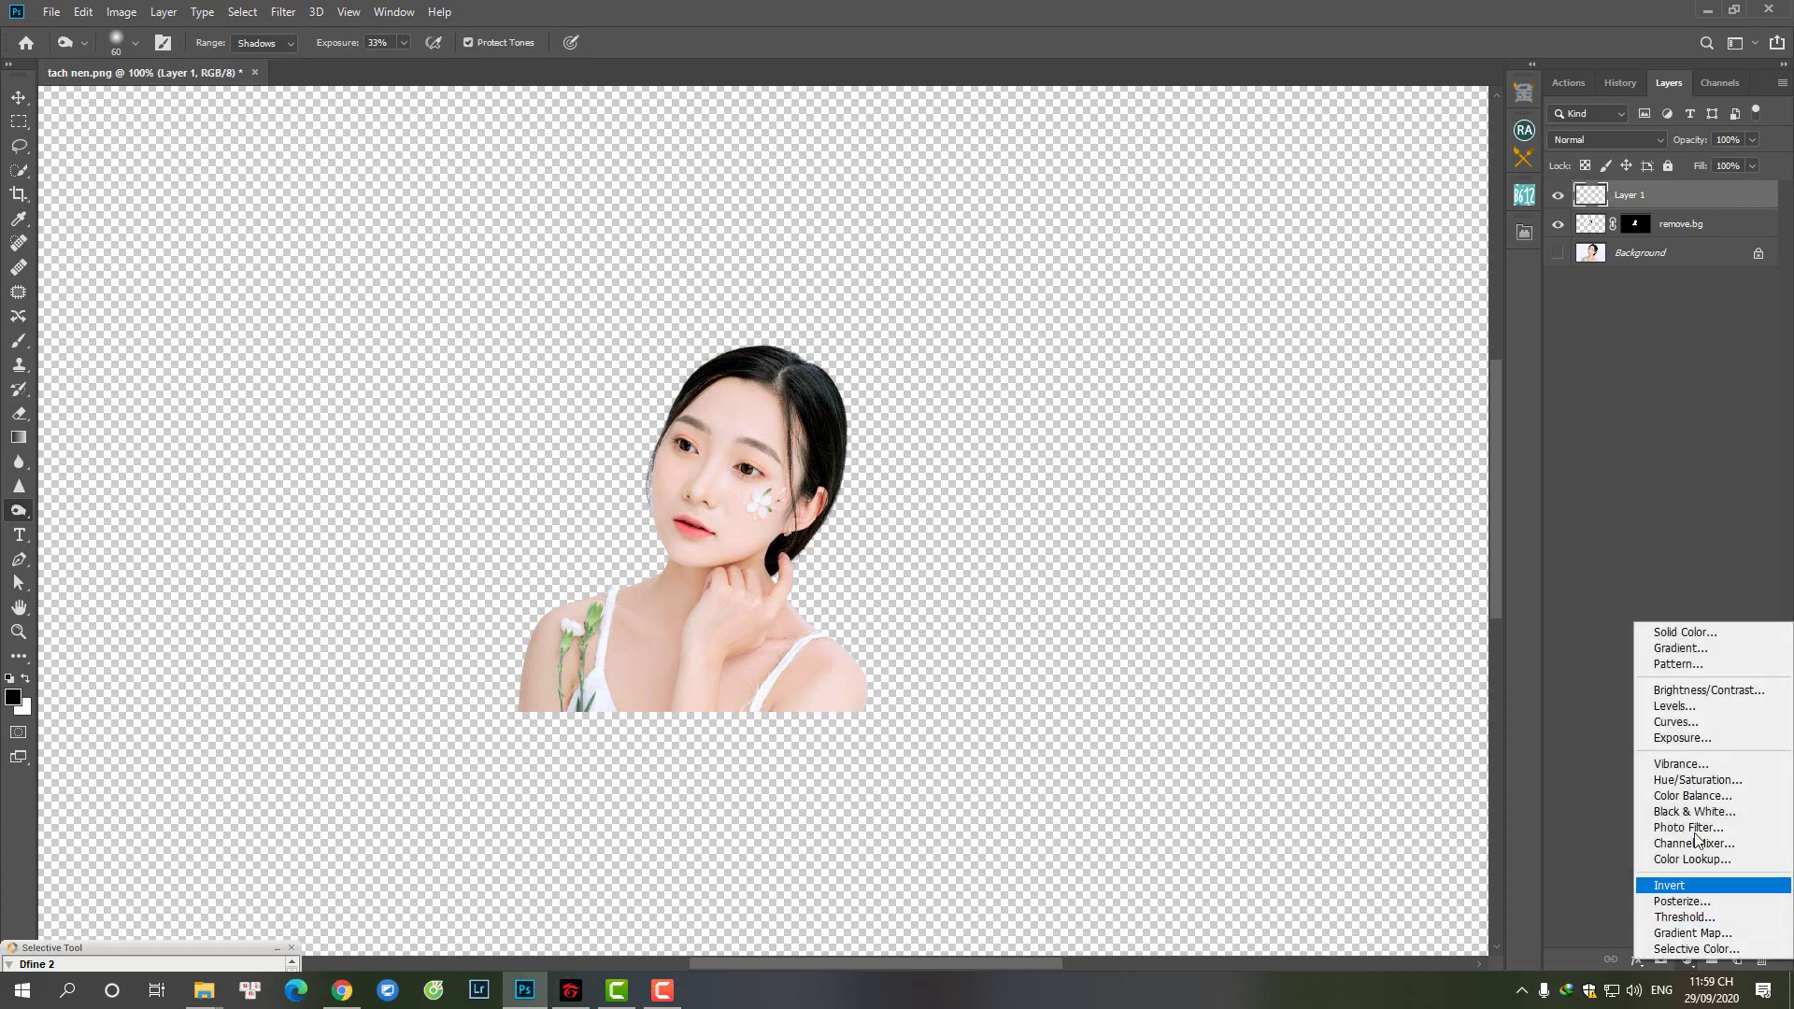
click(1668, 630)
mouse_move(1013, 272)
mouse_down()
mouse_move(1121, 280)
mouse_move(1102, 237)
mouse_move(1120, 253)
mouse_up()
click(1149, 310)
click(1102, 235)
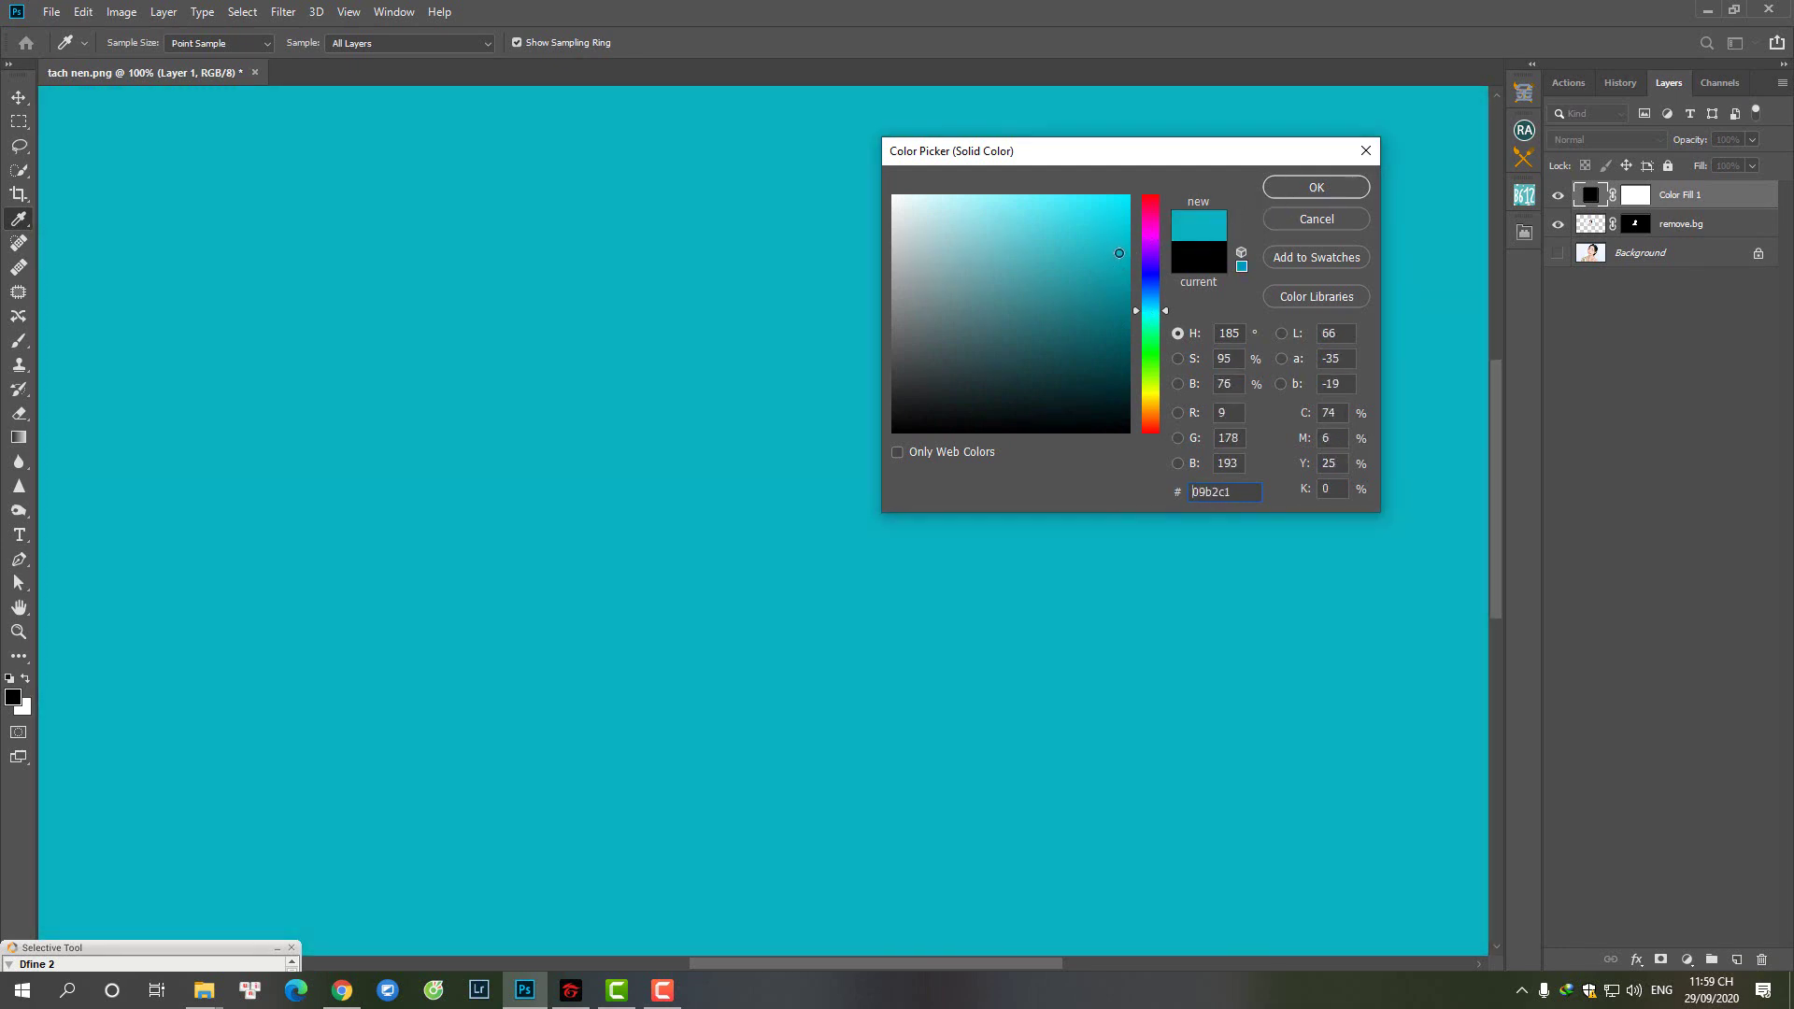
click(1295, 189)
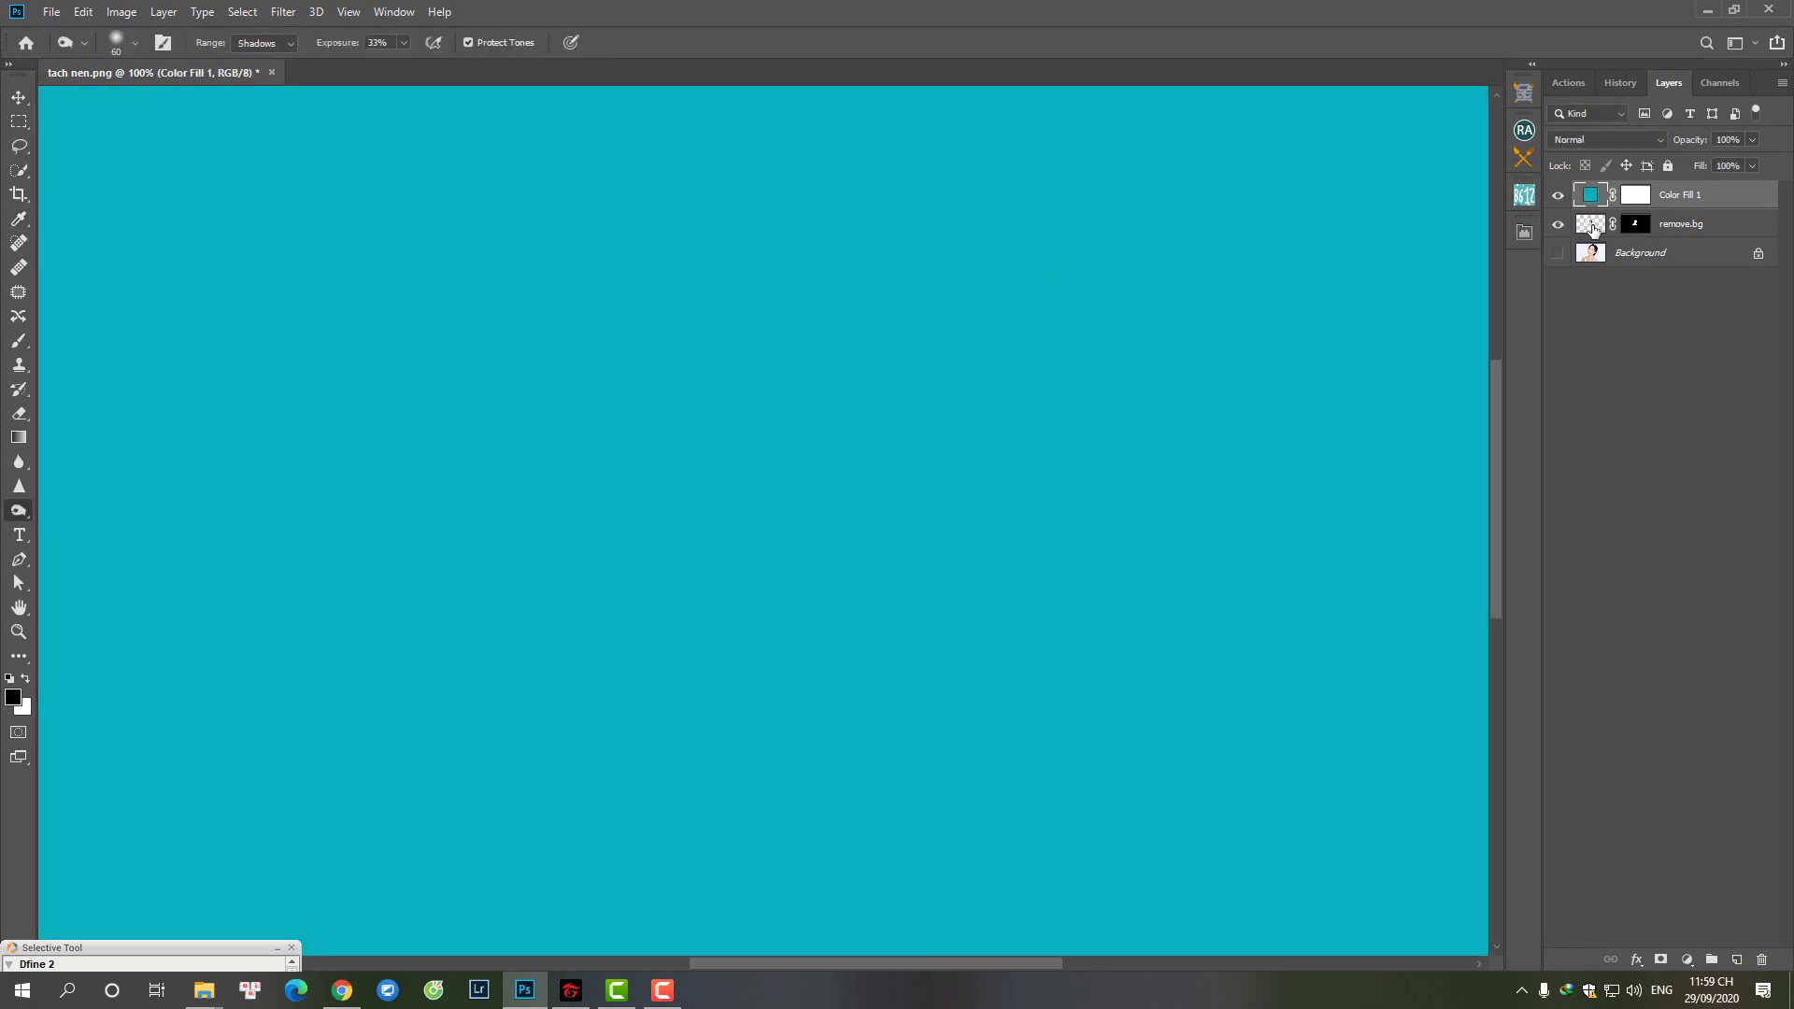
Step: Place the remove.bg cutout above Color Fill 1 and inspect the woman over cyan
drag(1593, 227, 1593, 208)
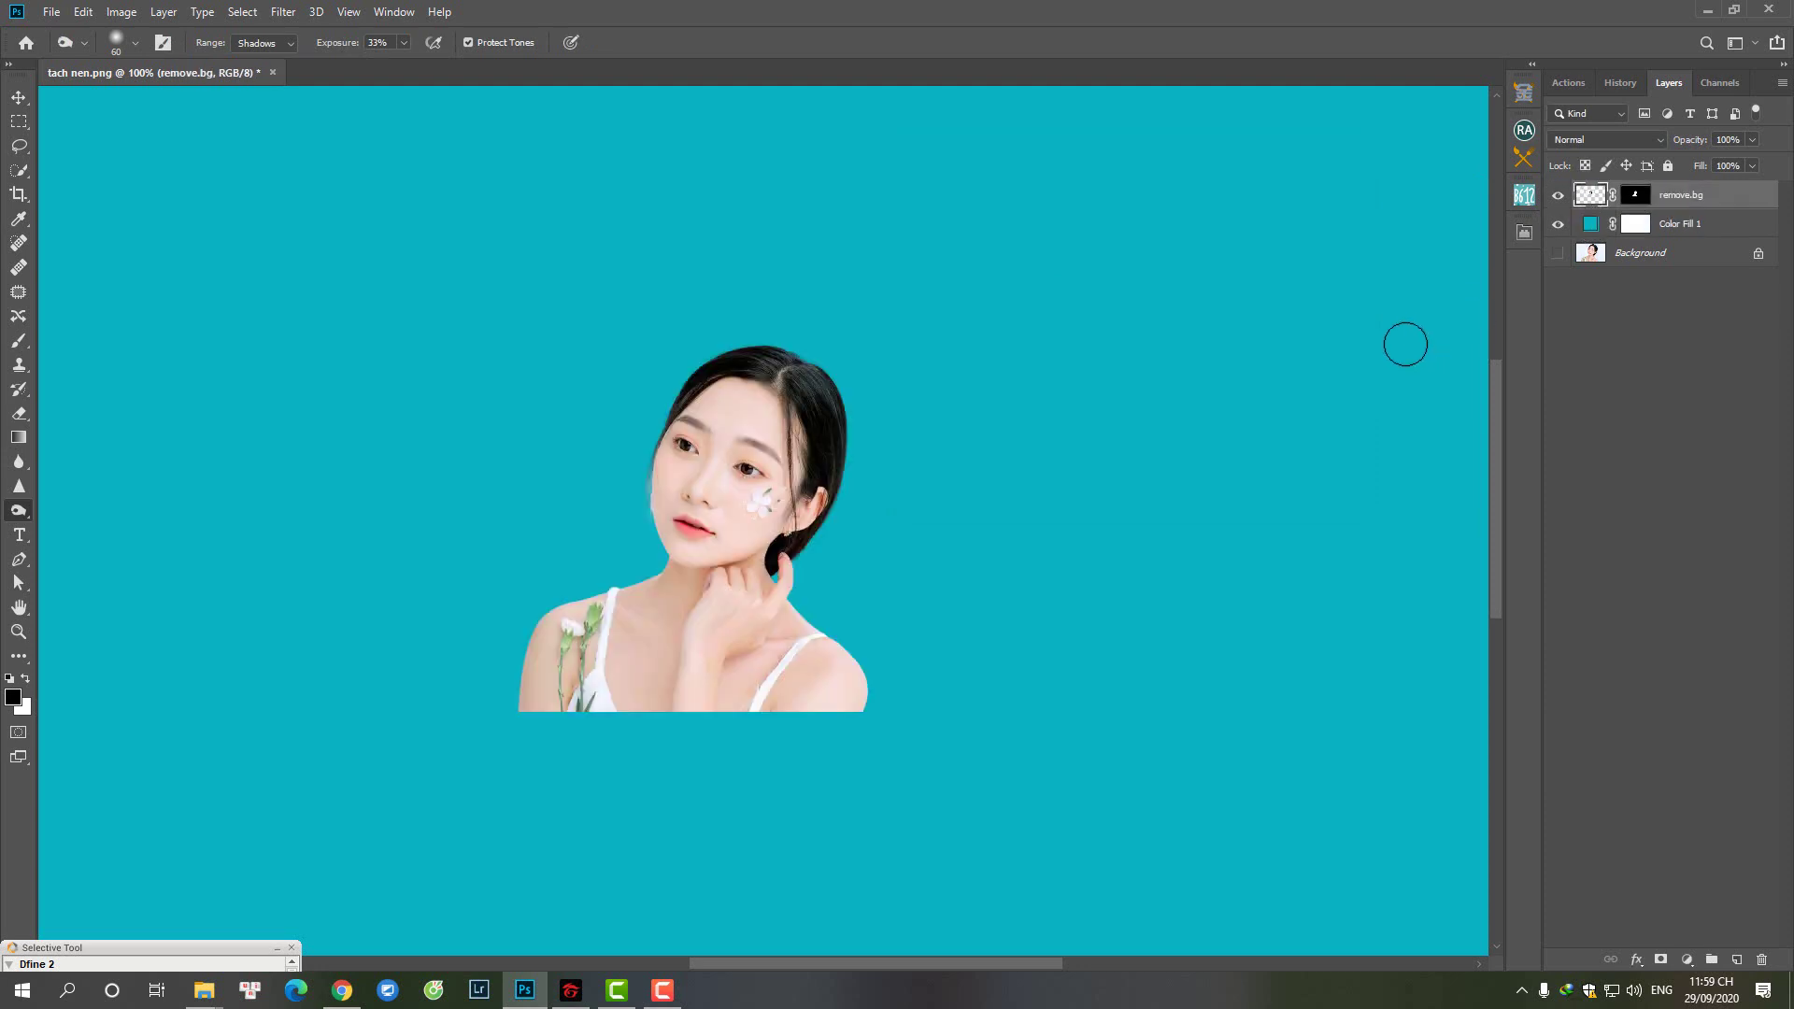
click(917, 492)
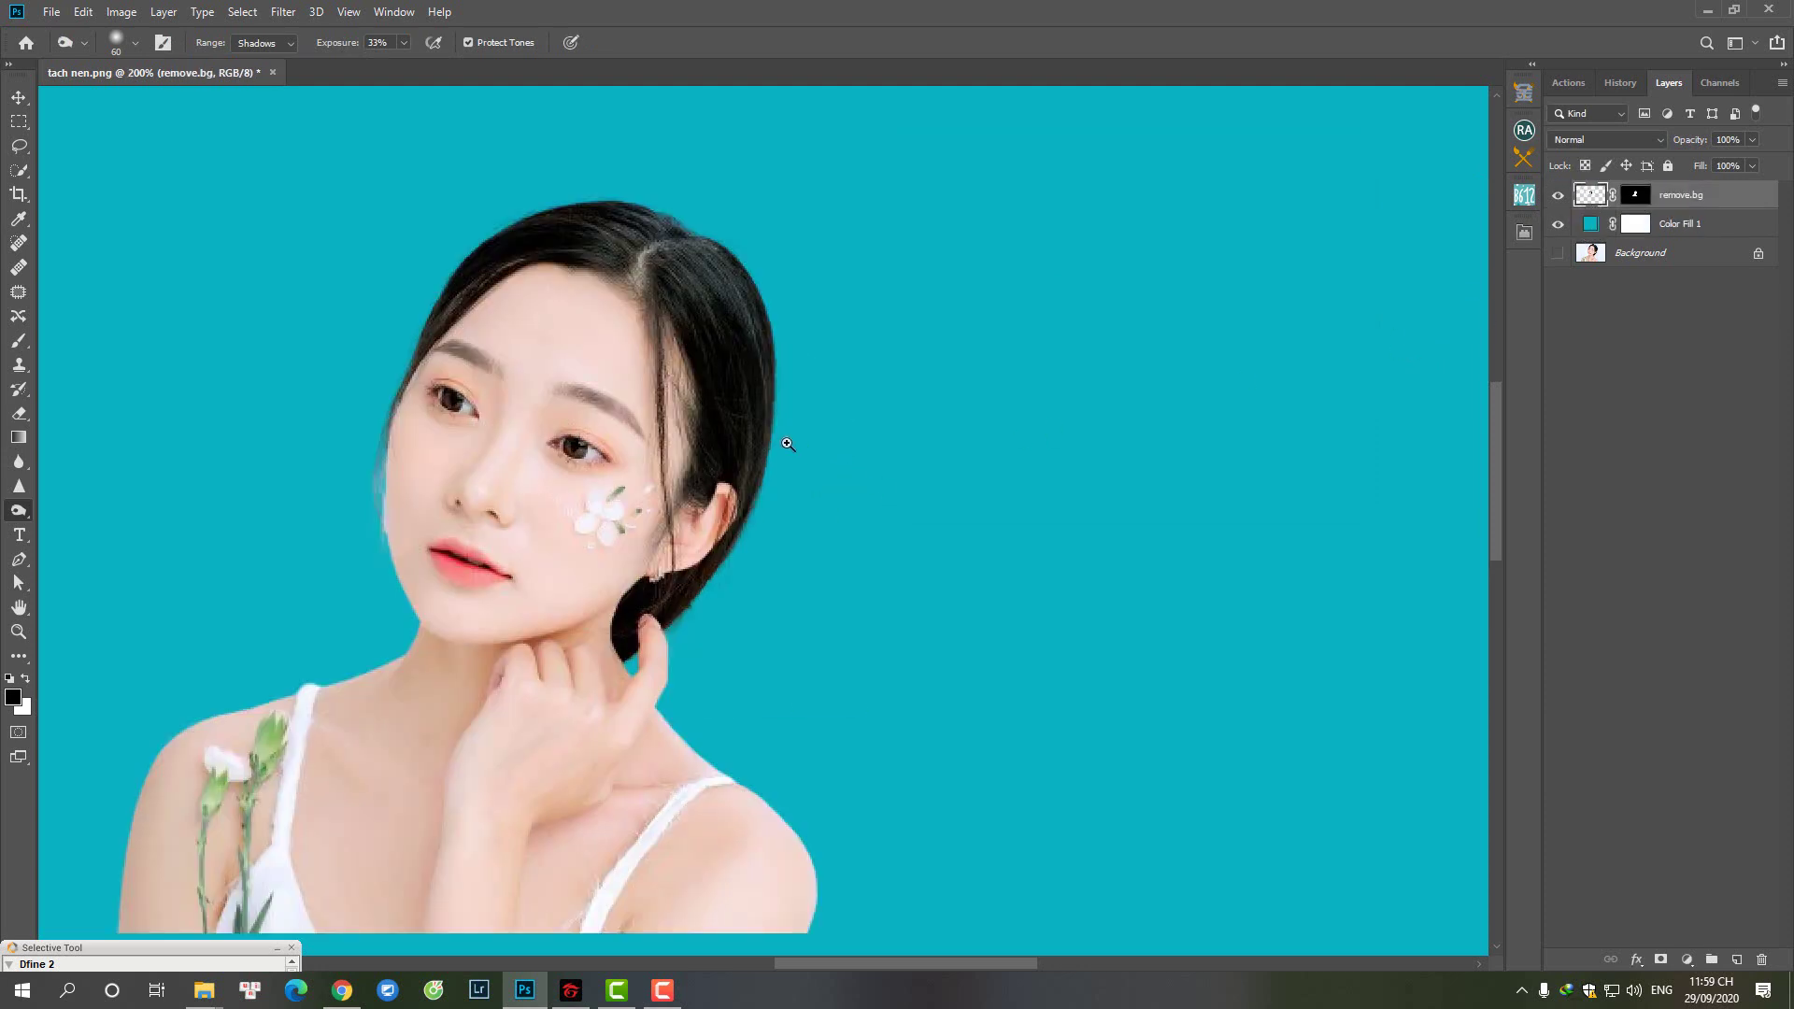
key(ctrl+minus)
key(ctrl+t)
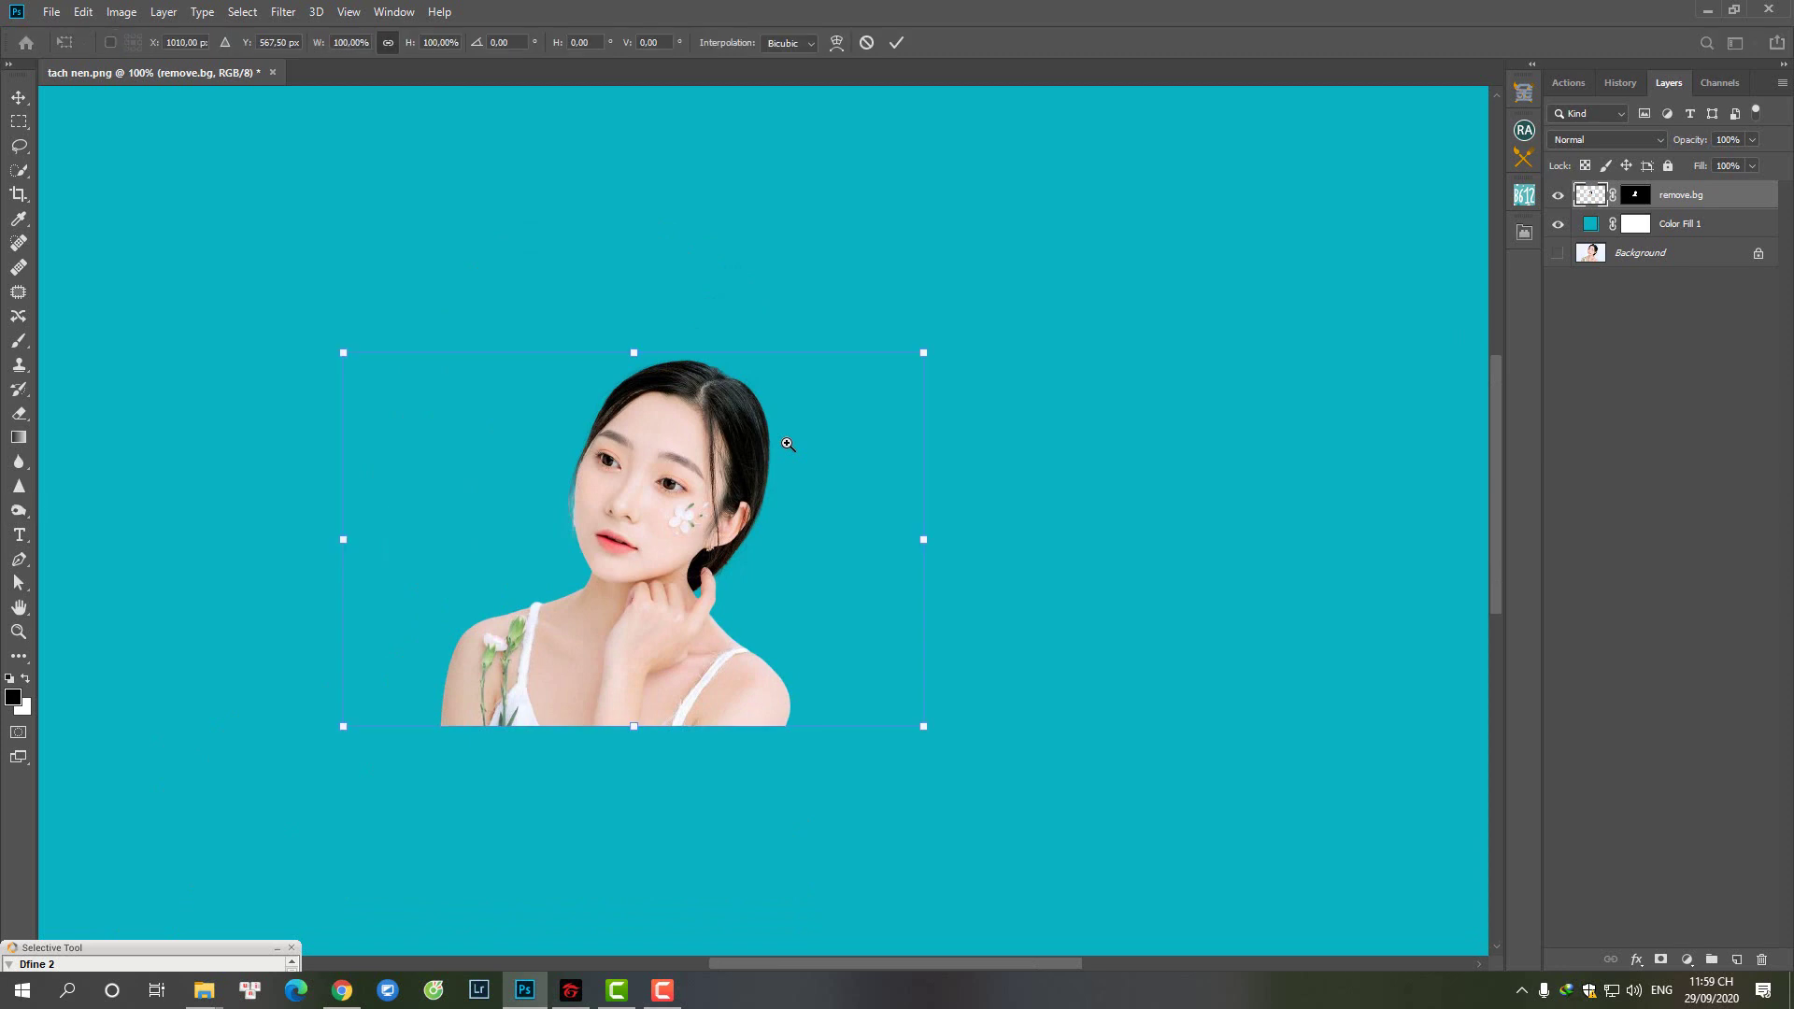
click(716, 507)
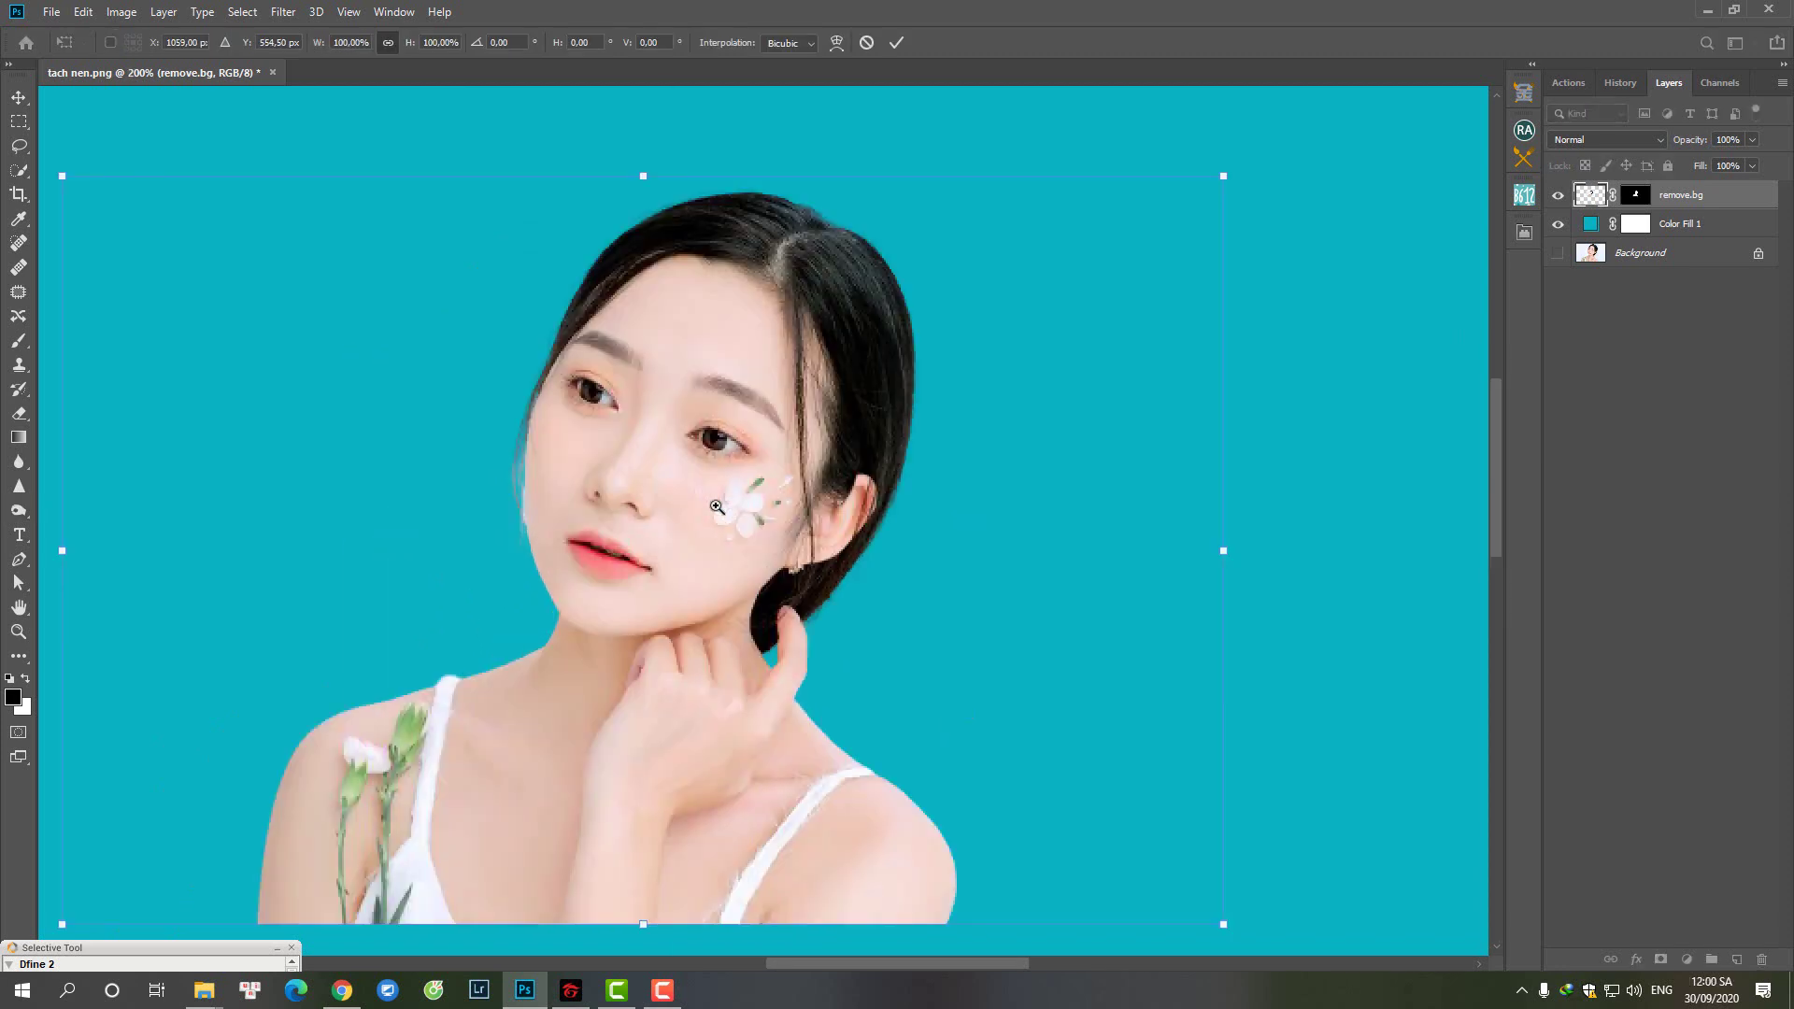
key(ctrl+minus)
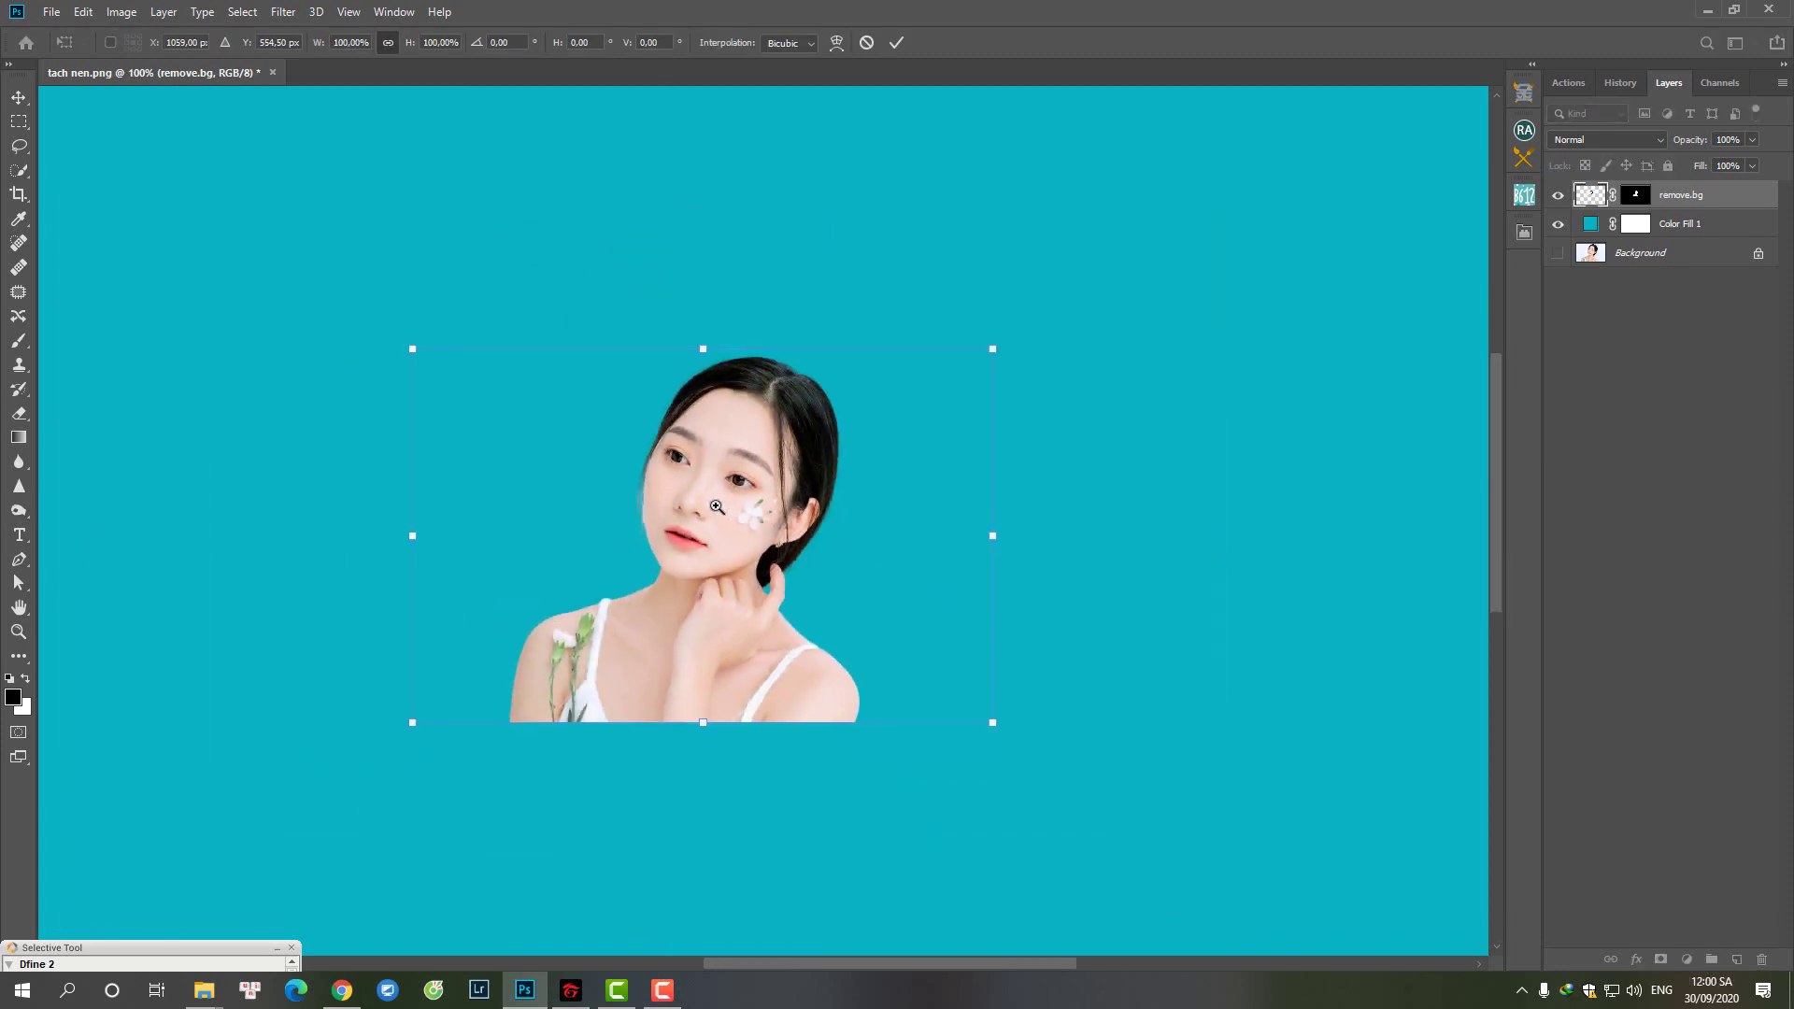
Step: Shrink the woman to about 80%, nudge her right, commit, then delete the remove.bg layer
drag(996, 726, 882, 653)
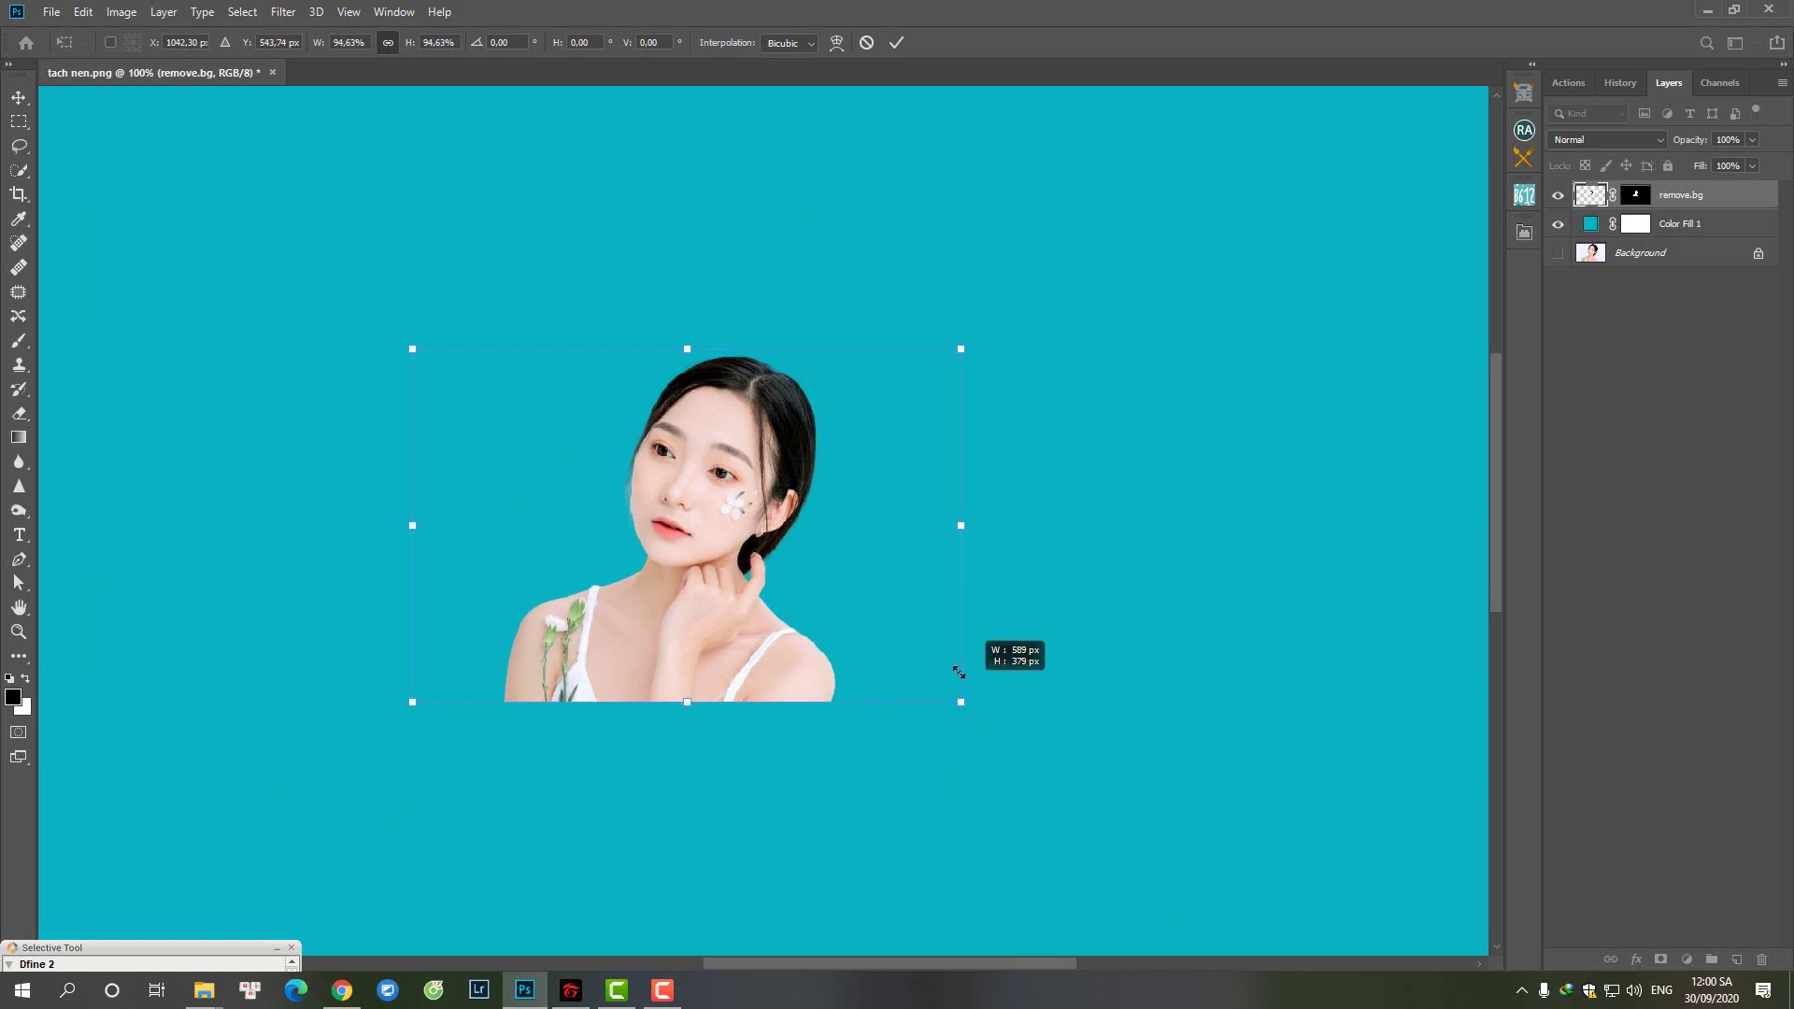
drag(705, 477, 784, 477)
click(784, 477)
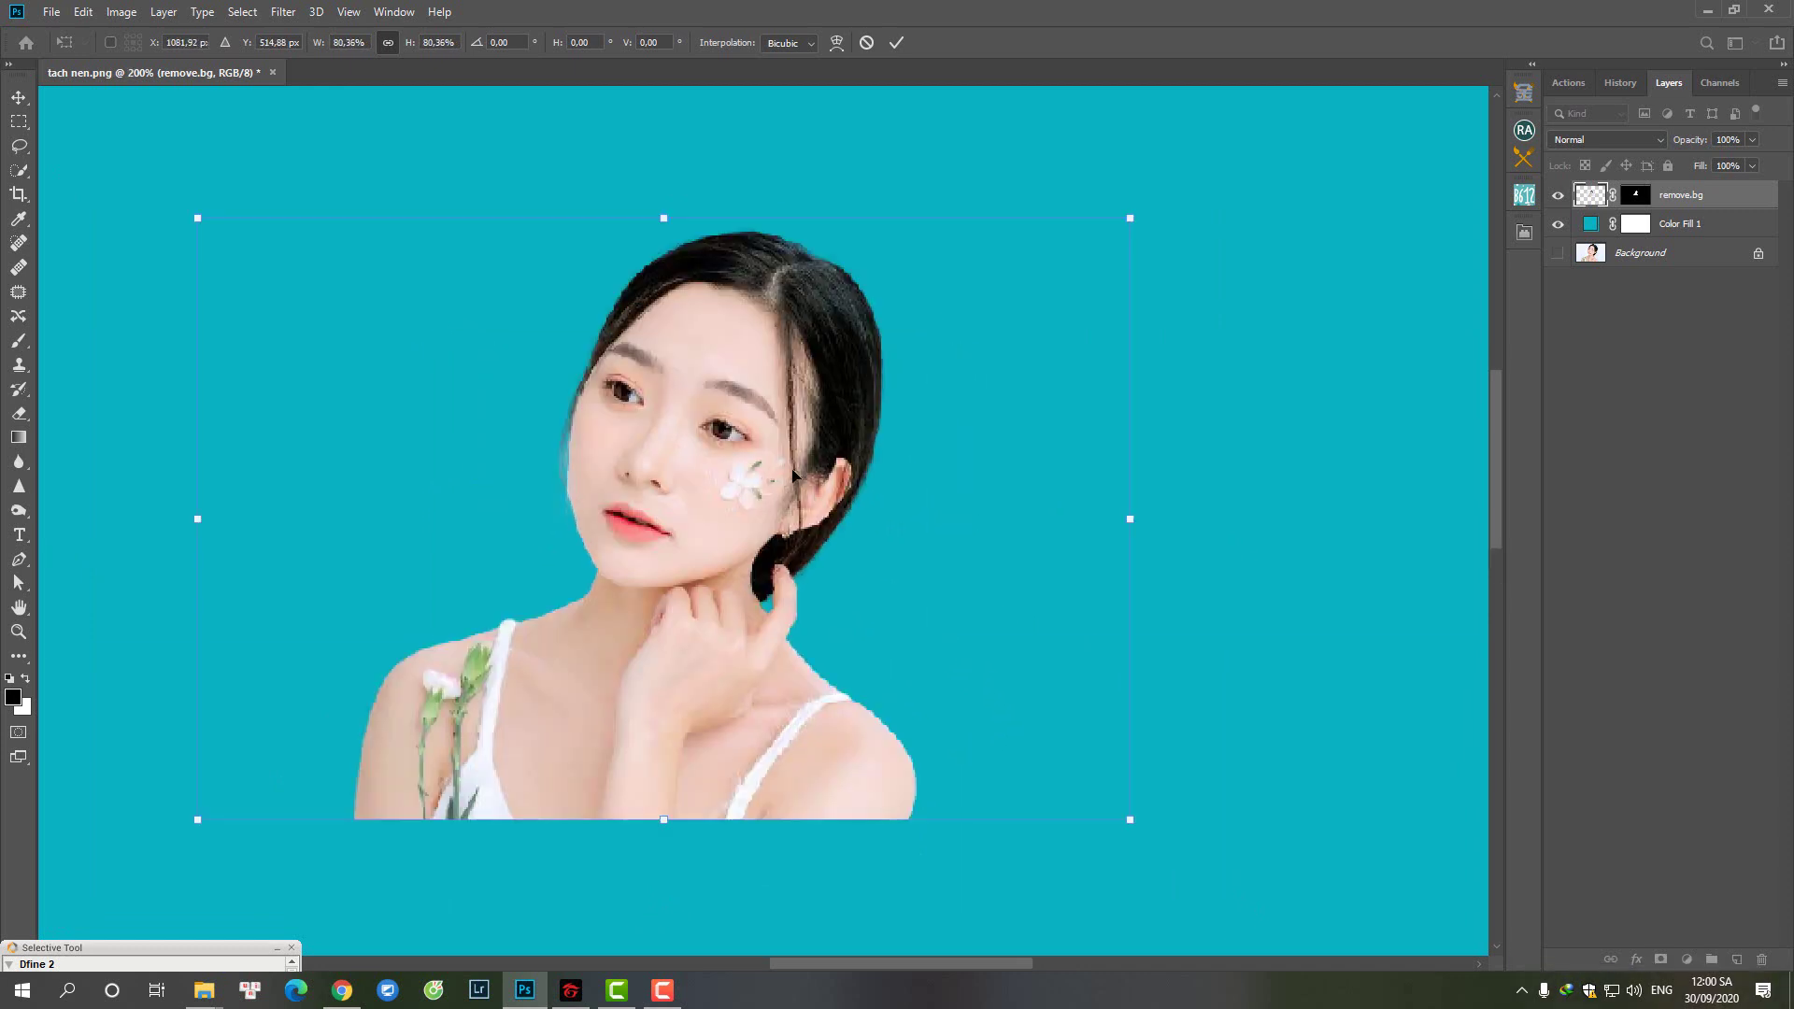
key(Return)
key(o)
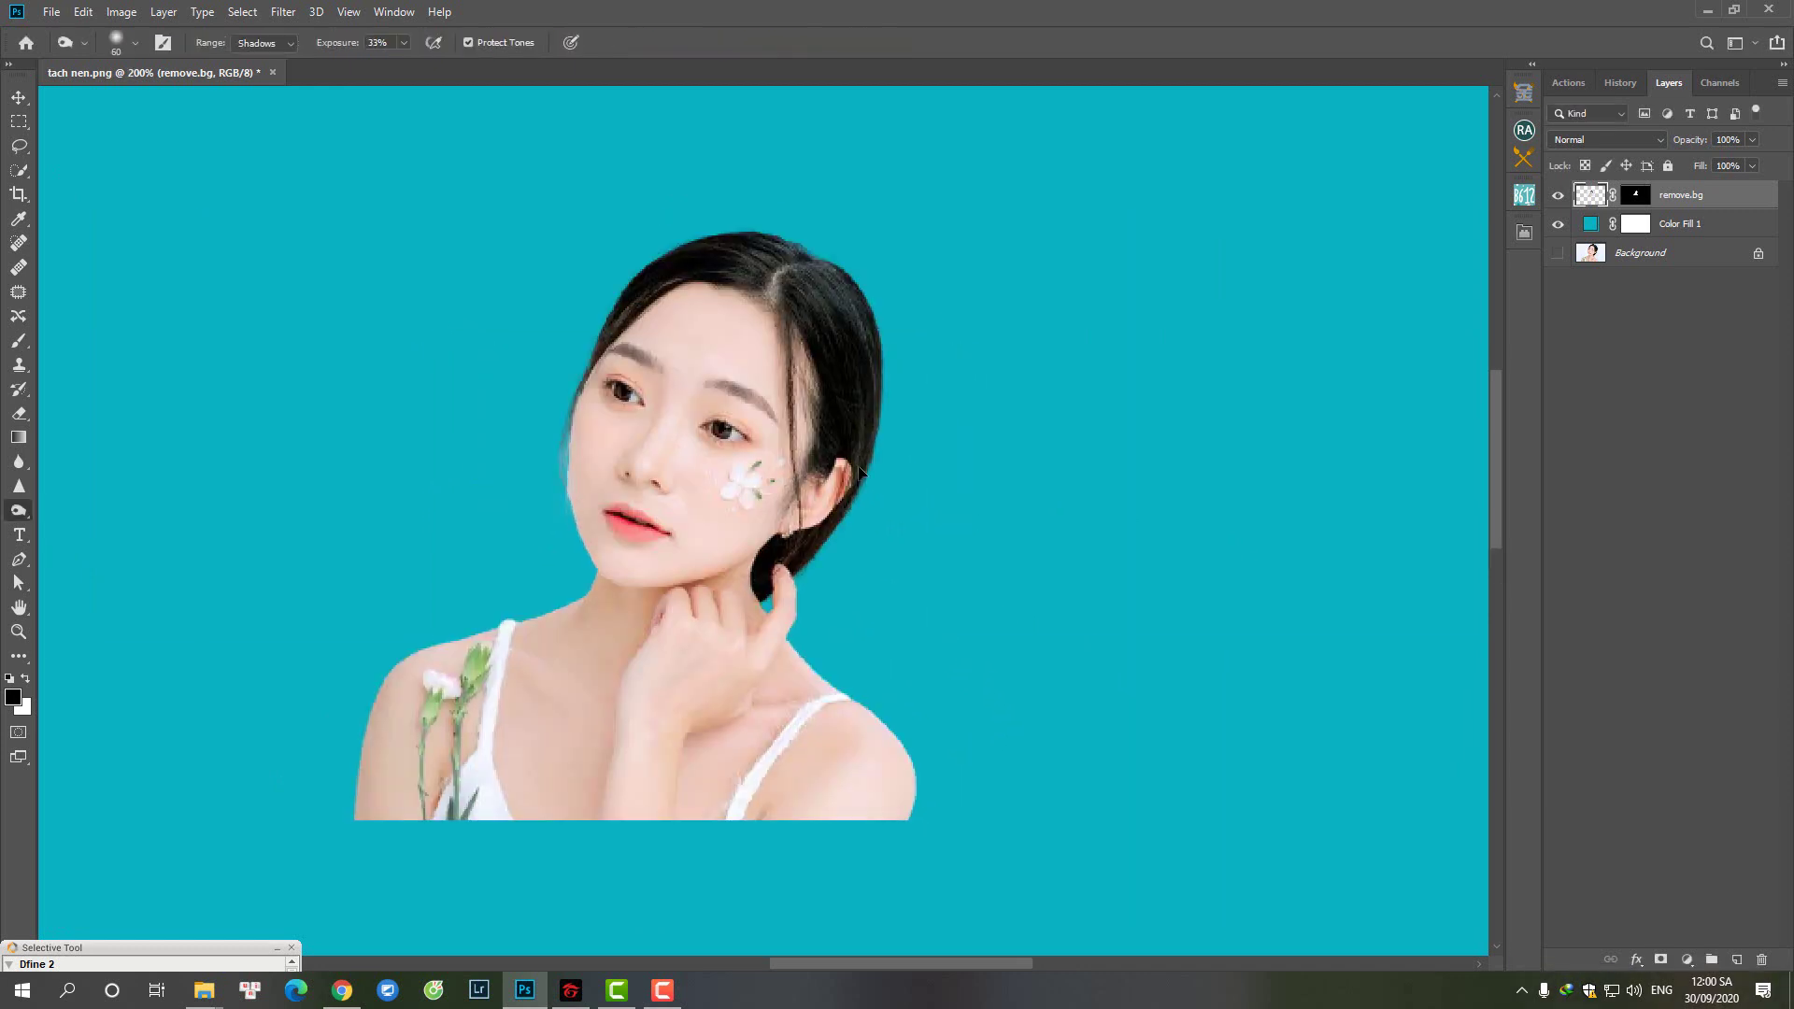
key(ctrl+minus)
key(ctrl+minus)
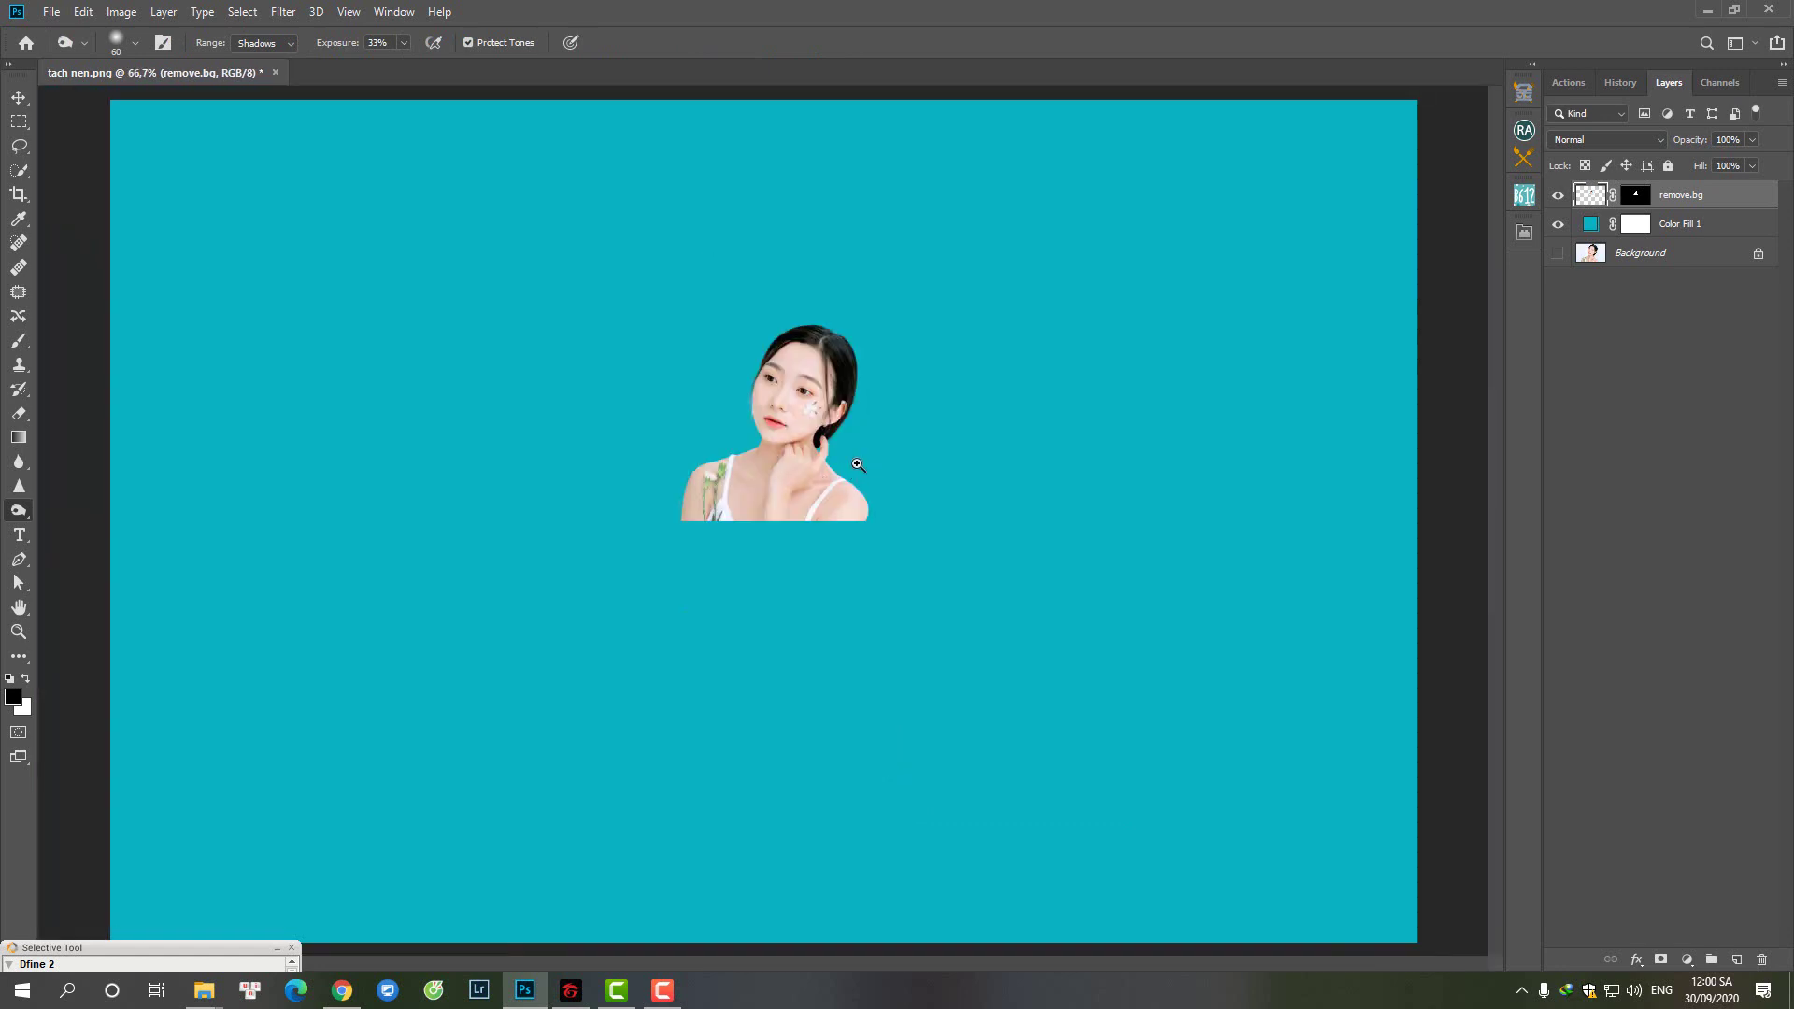
click(1766, 961)
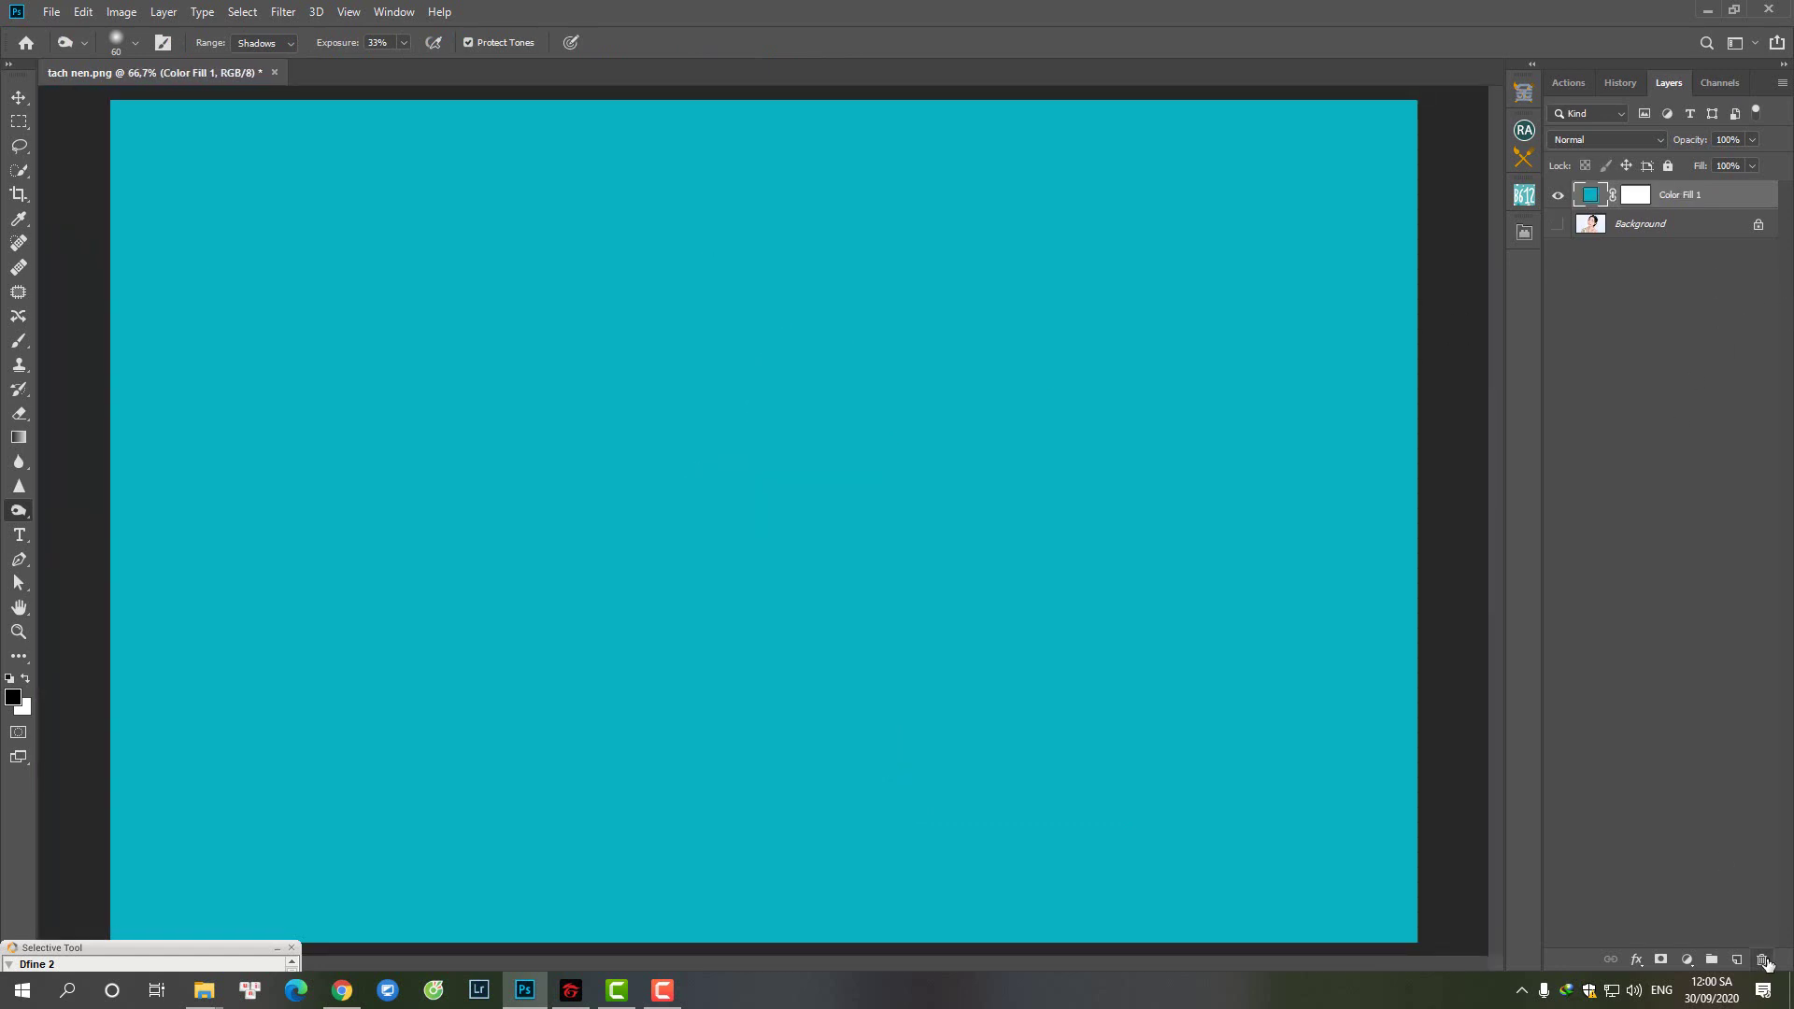
Step: Delete Color Fill 1 and close tach nen.png without saving
click(1766, 963)
key(ctrl+minus)
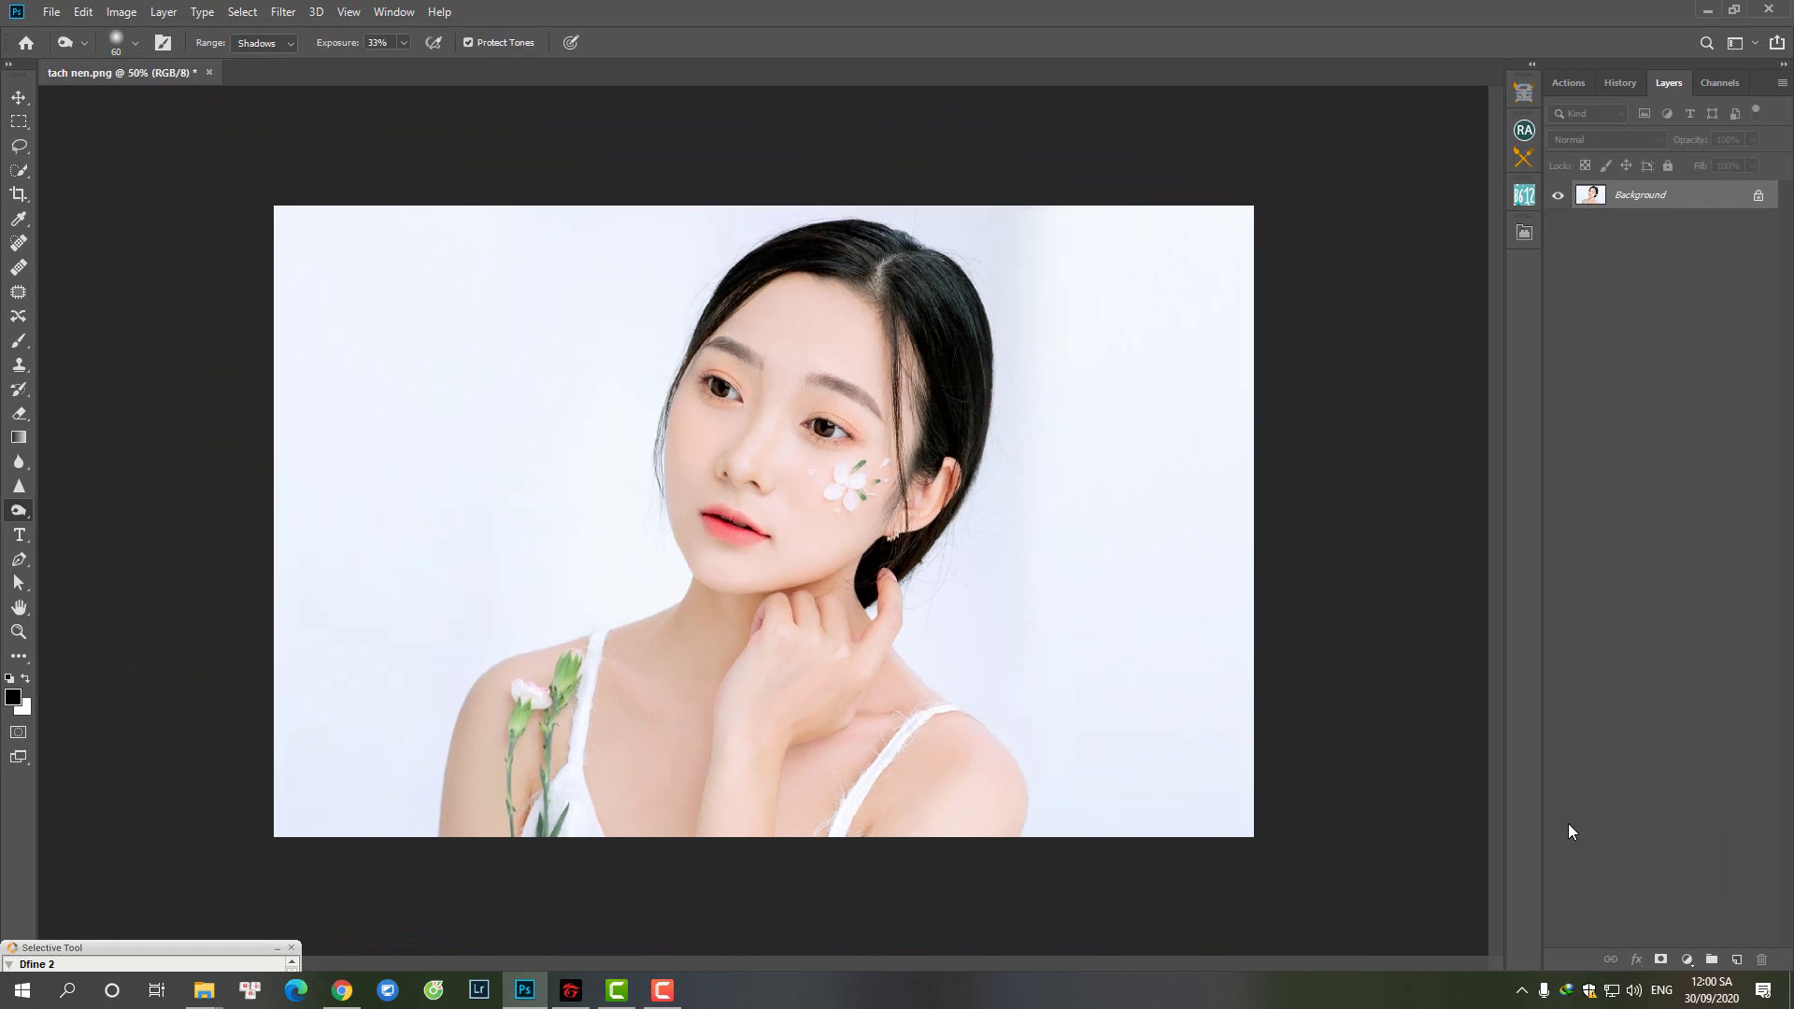
click(208, 73)
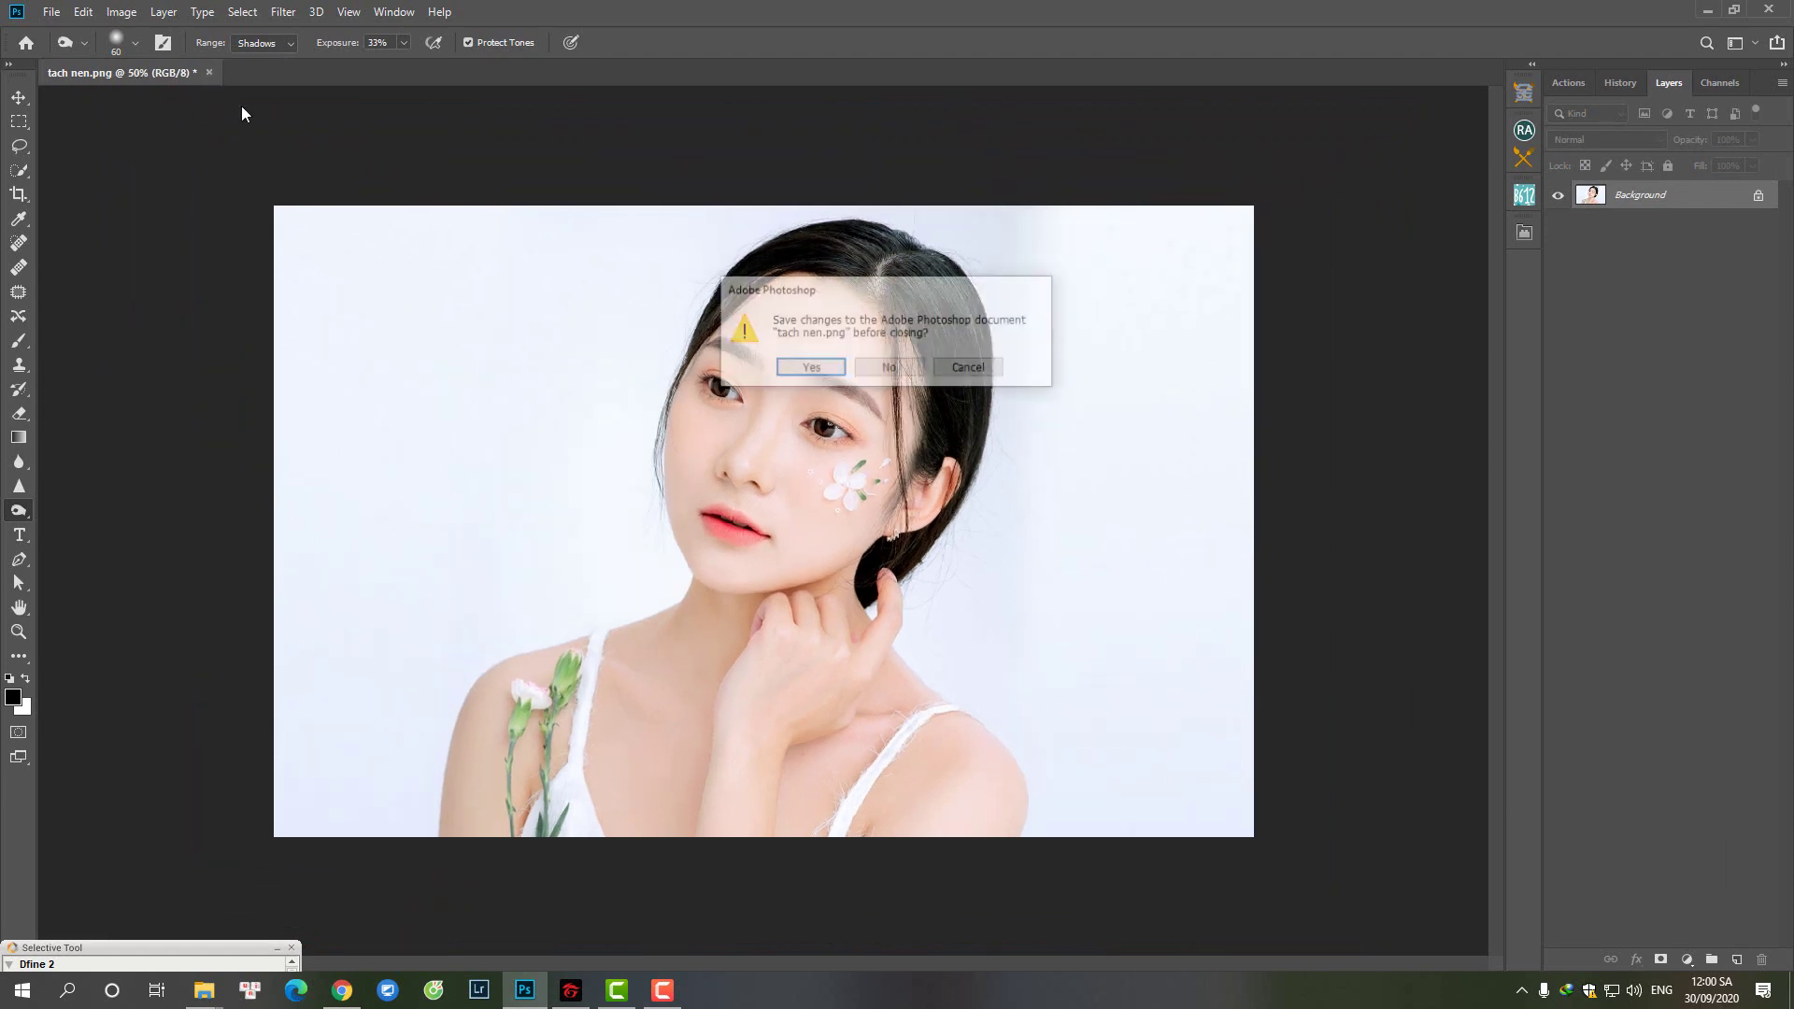
click(876, 375)
Step: Dismiss the missing-file alert from the recent photo and minimise Photoshop
click(553, 351)
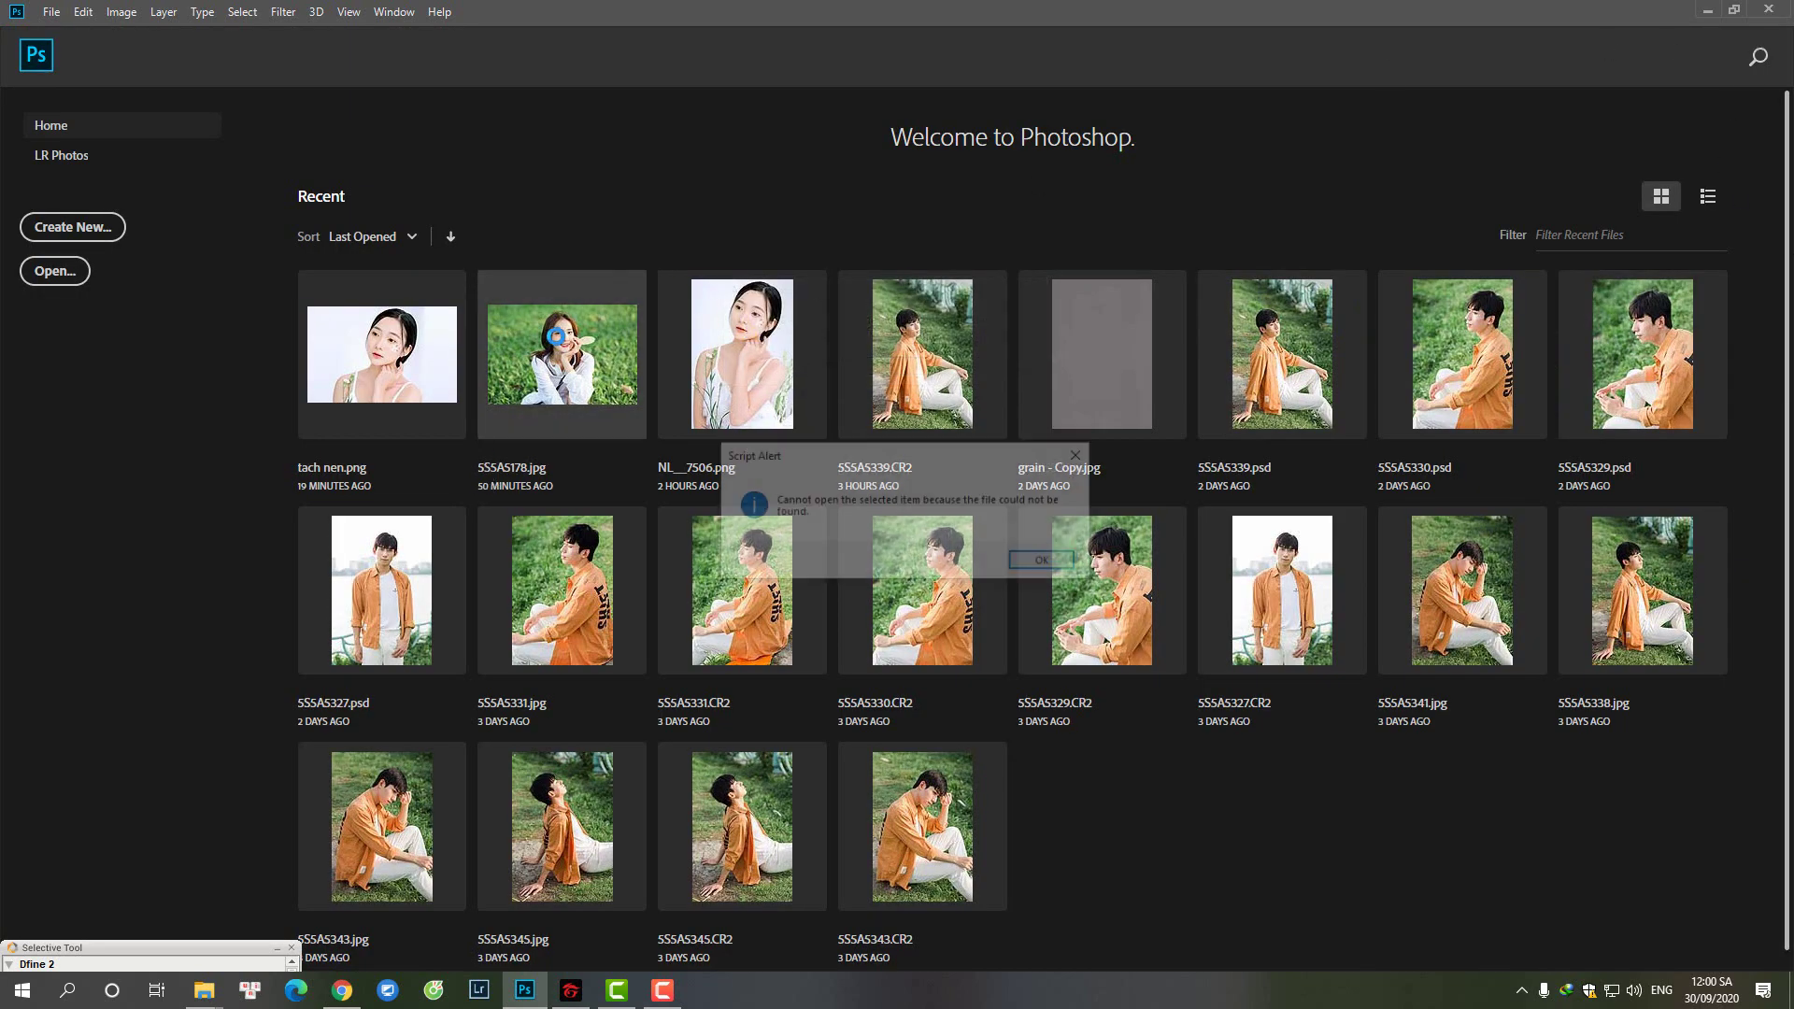
click(1046, 562)
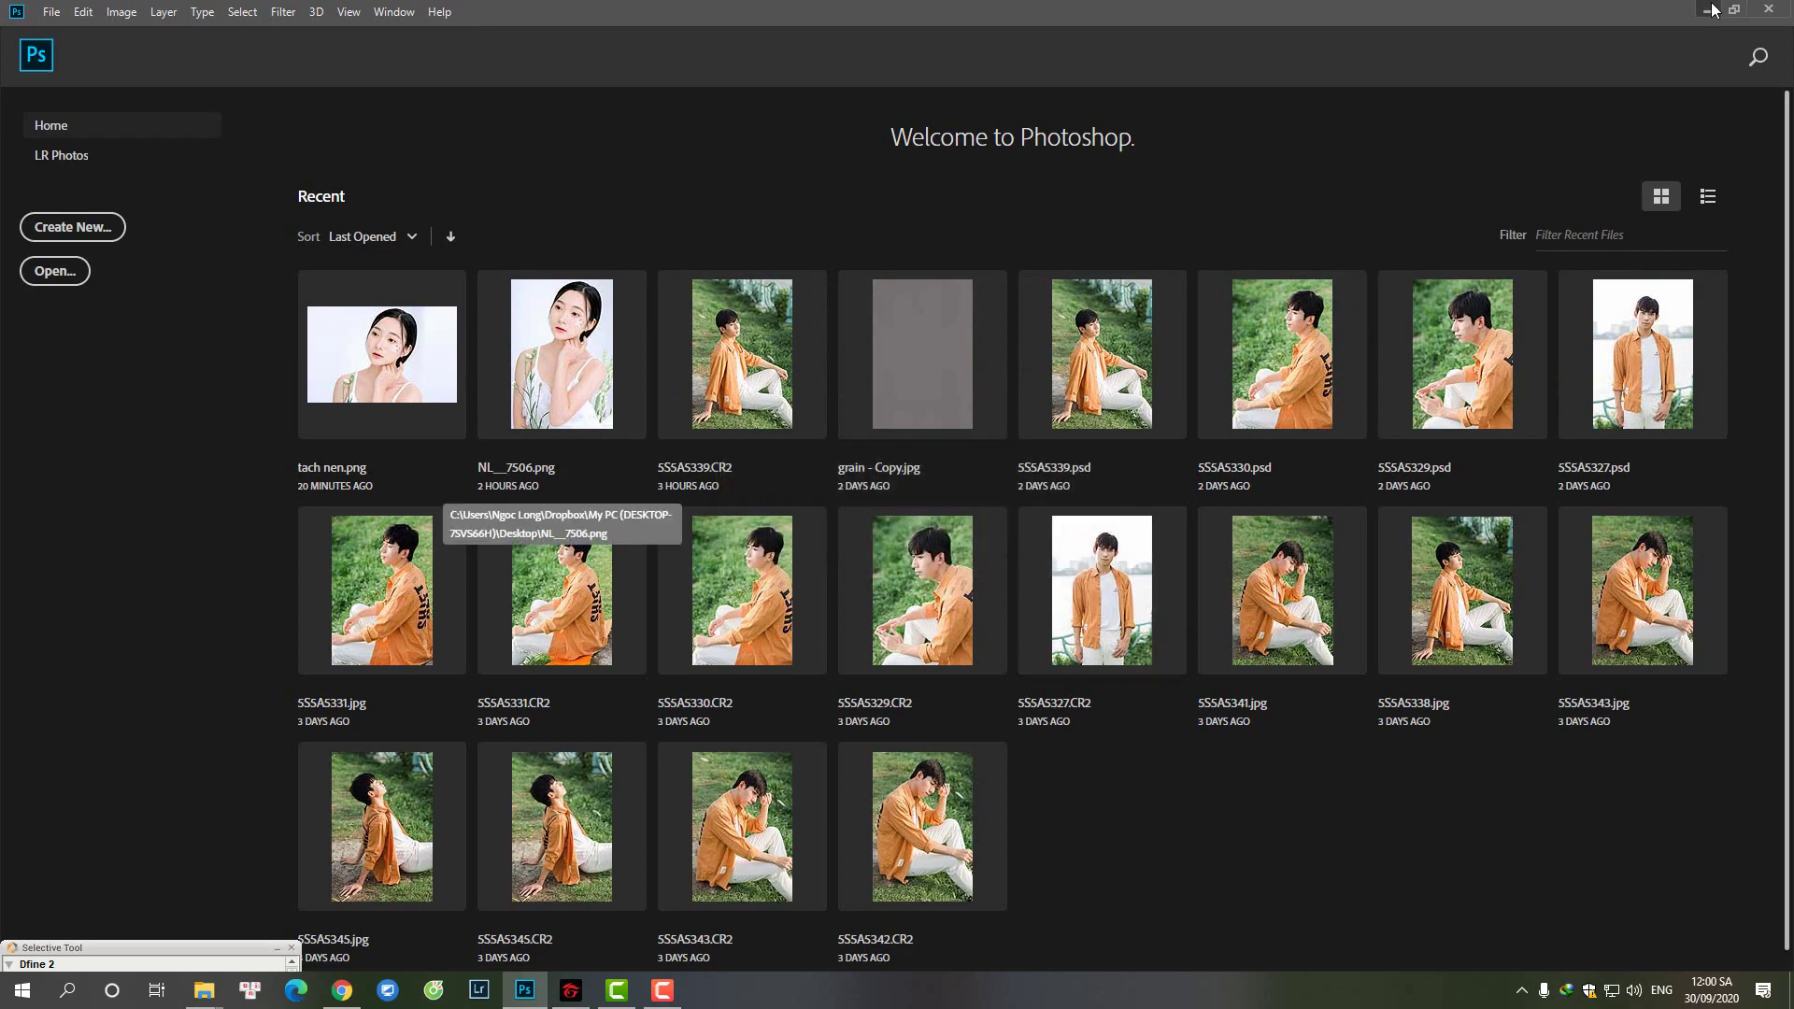
click(1707, 9)
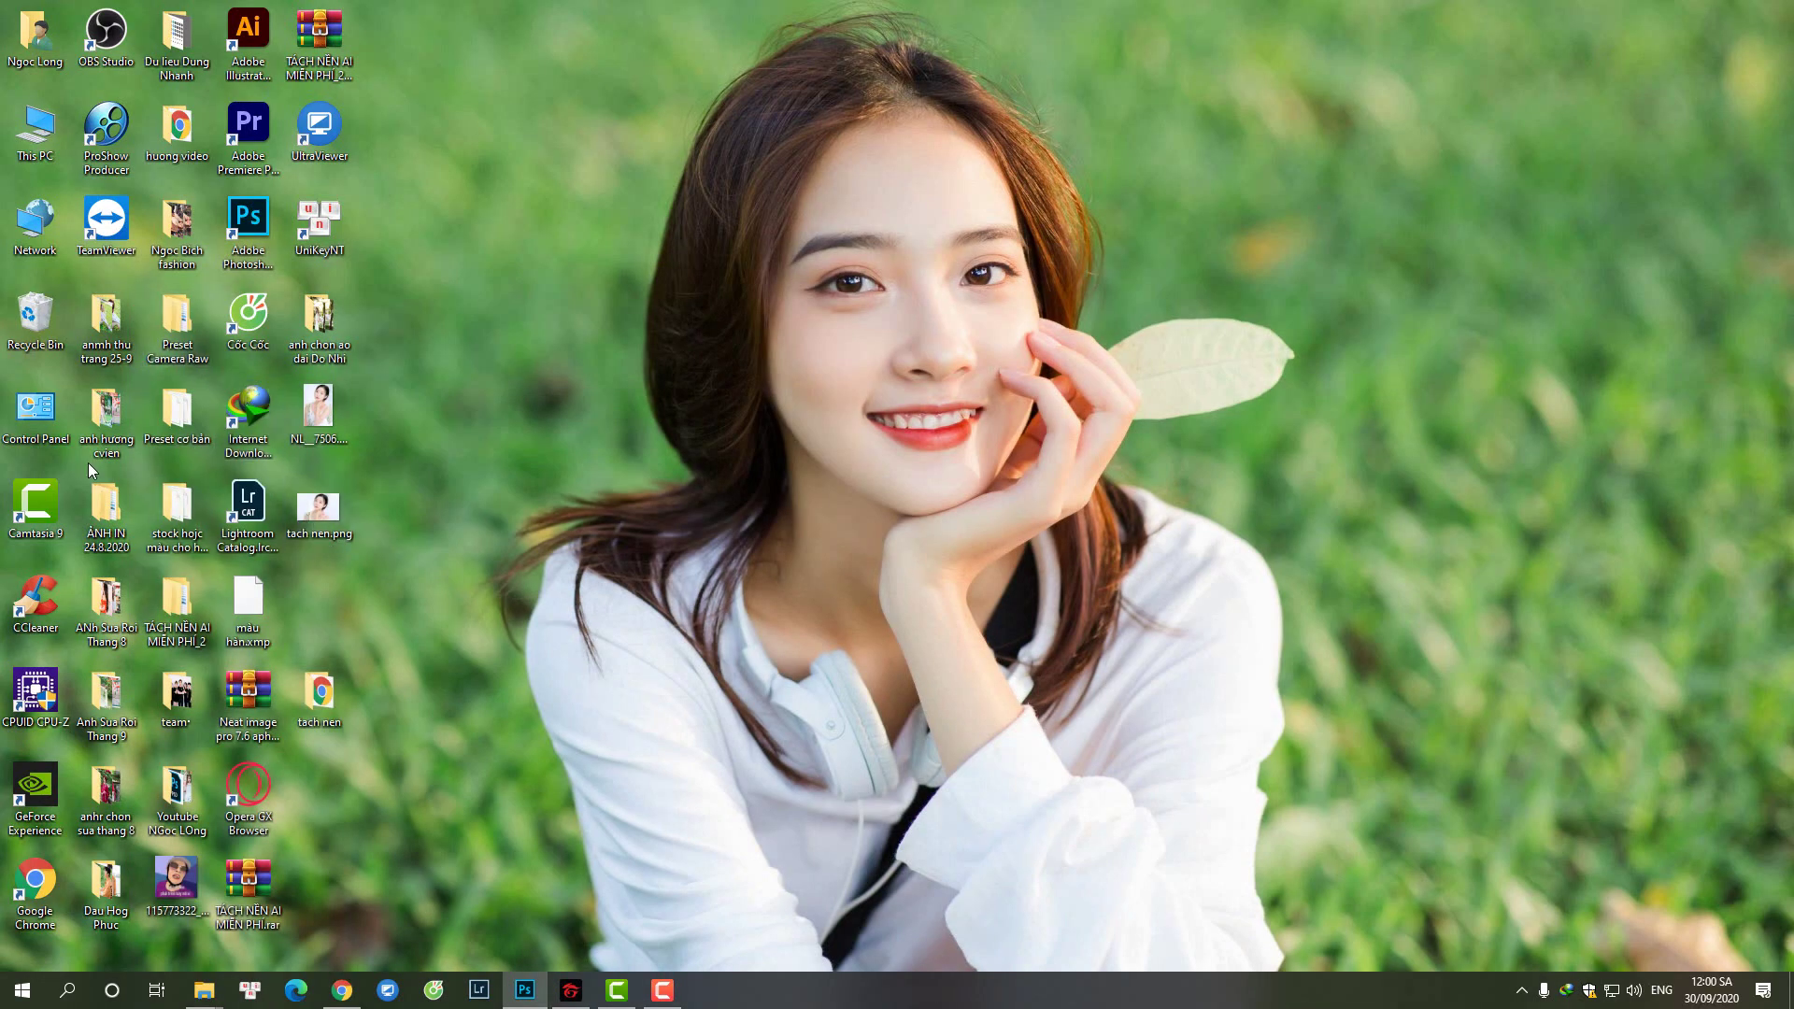
Step: Drag 5S5A5178.jpg from the anmh thu trang 25-9 folder into Photoshop via Camera Raw
double_click(106, 327)
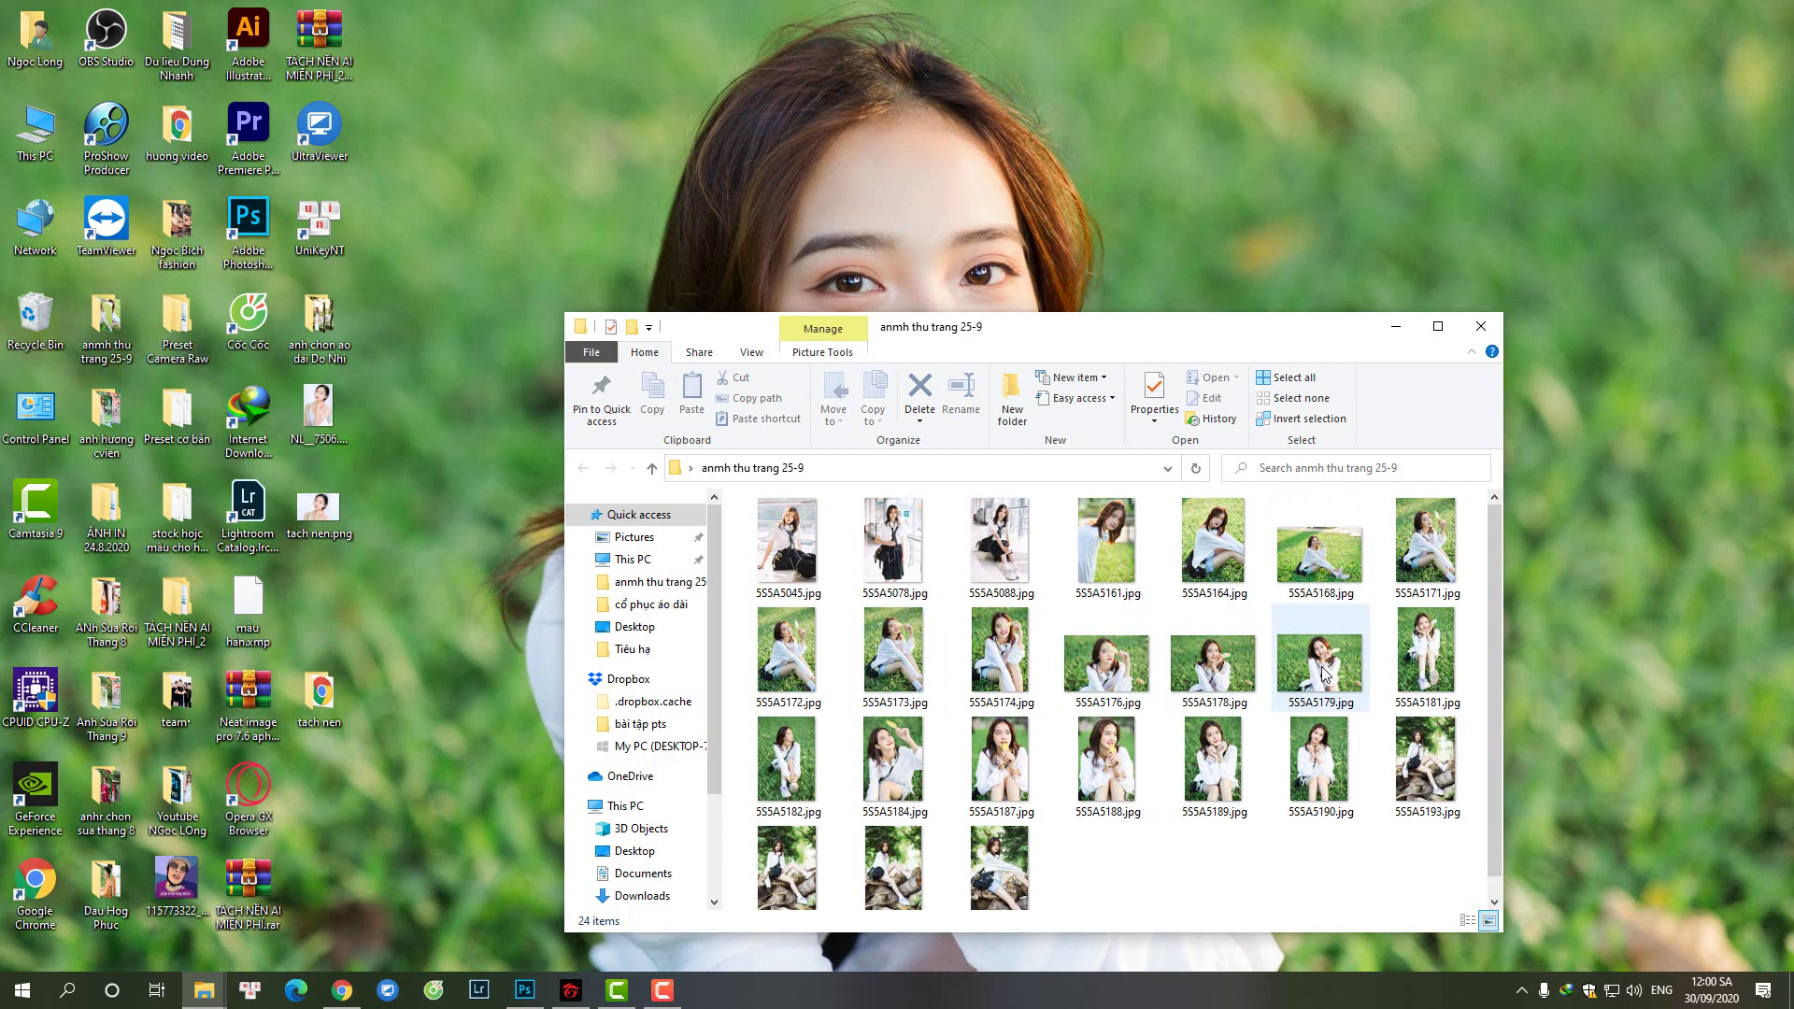
drag(1116, 345, 1261, 138)
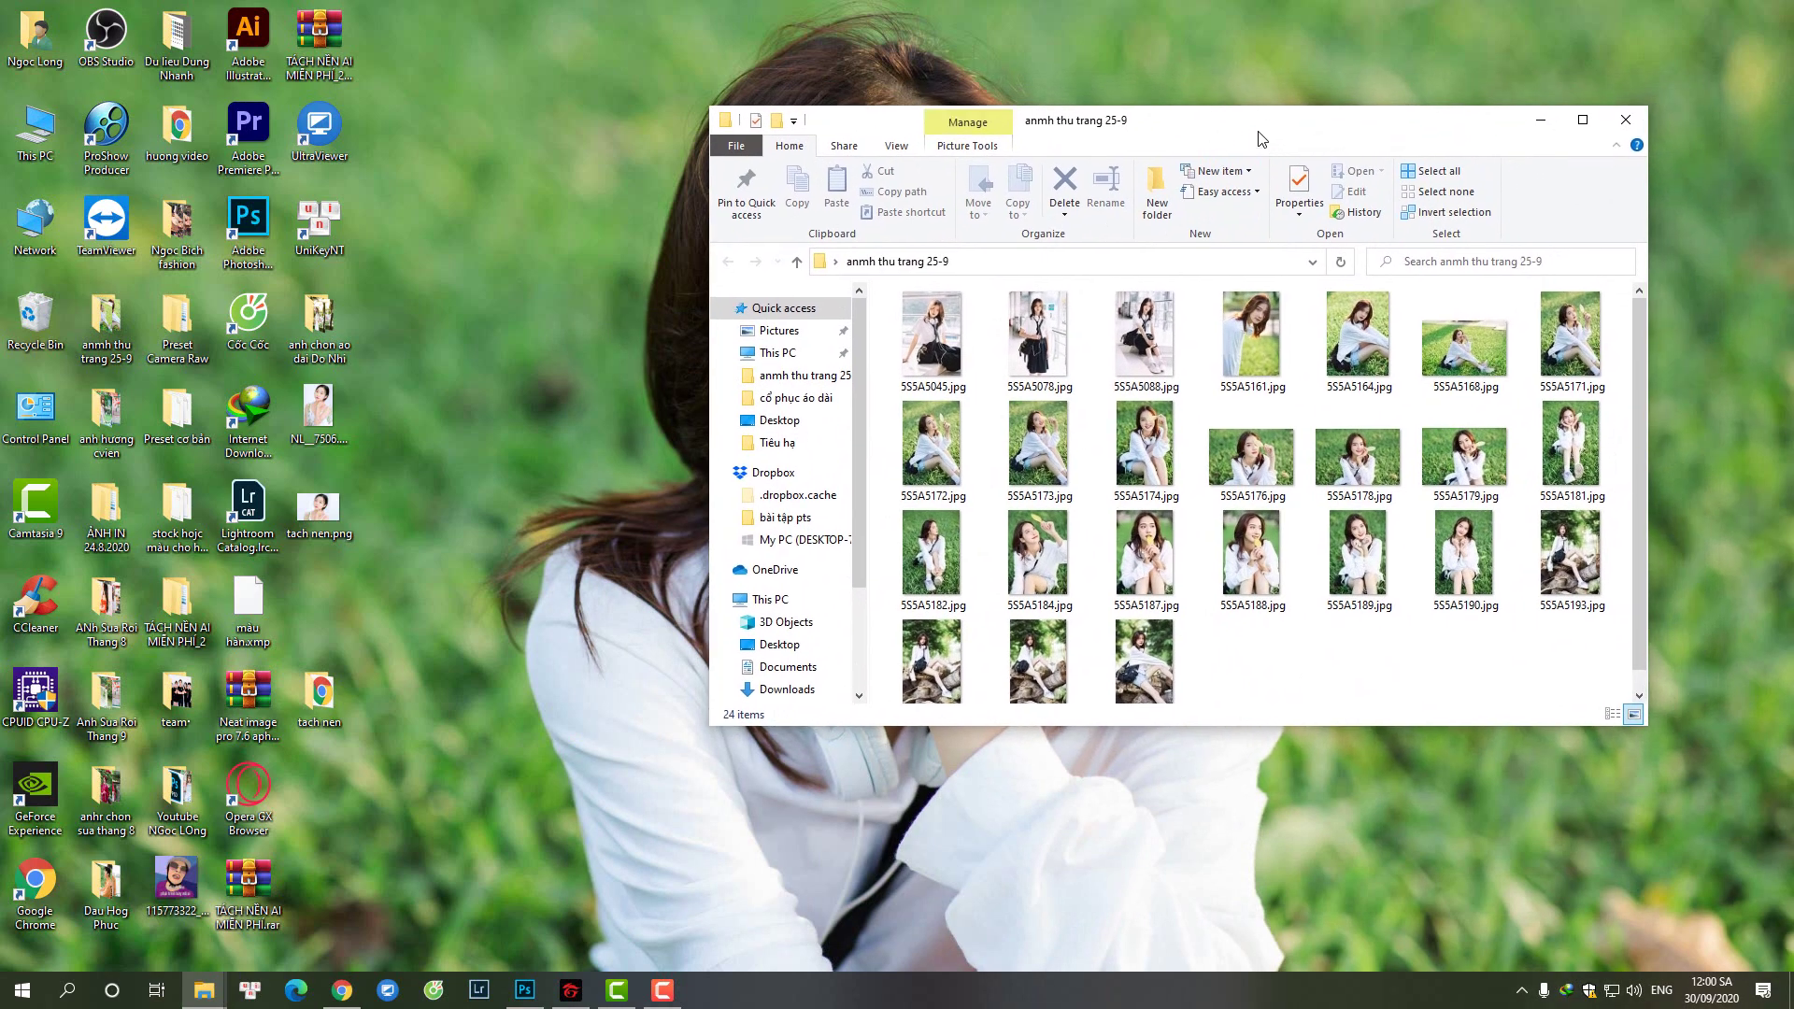
drag(1359, 458, 241, 252)
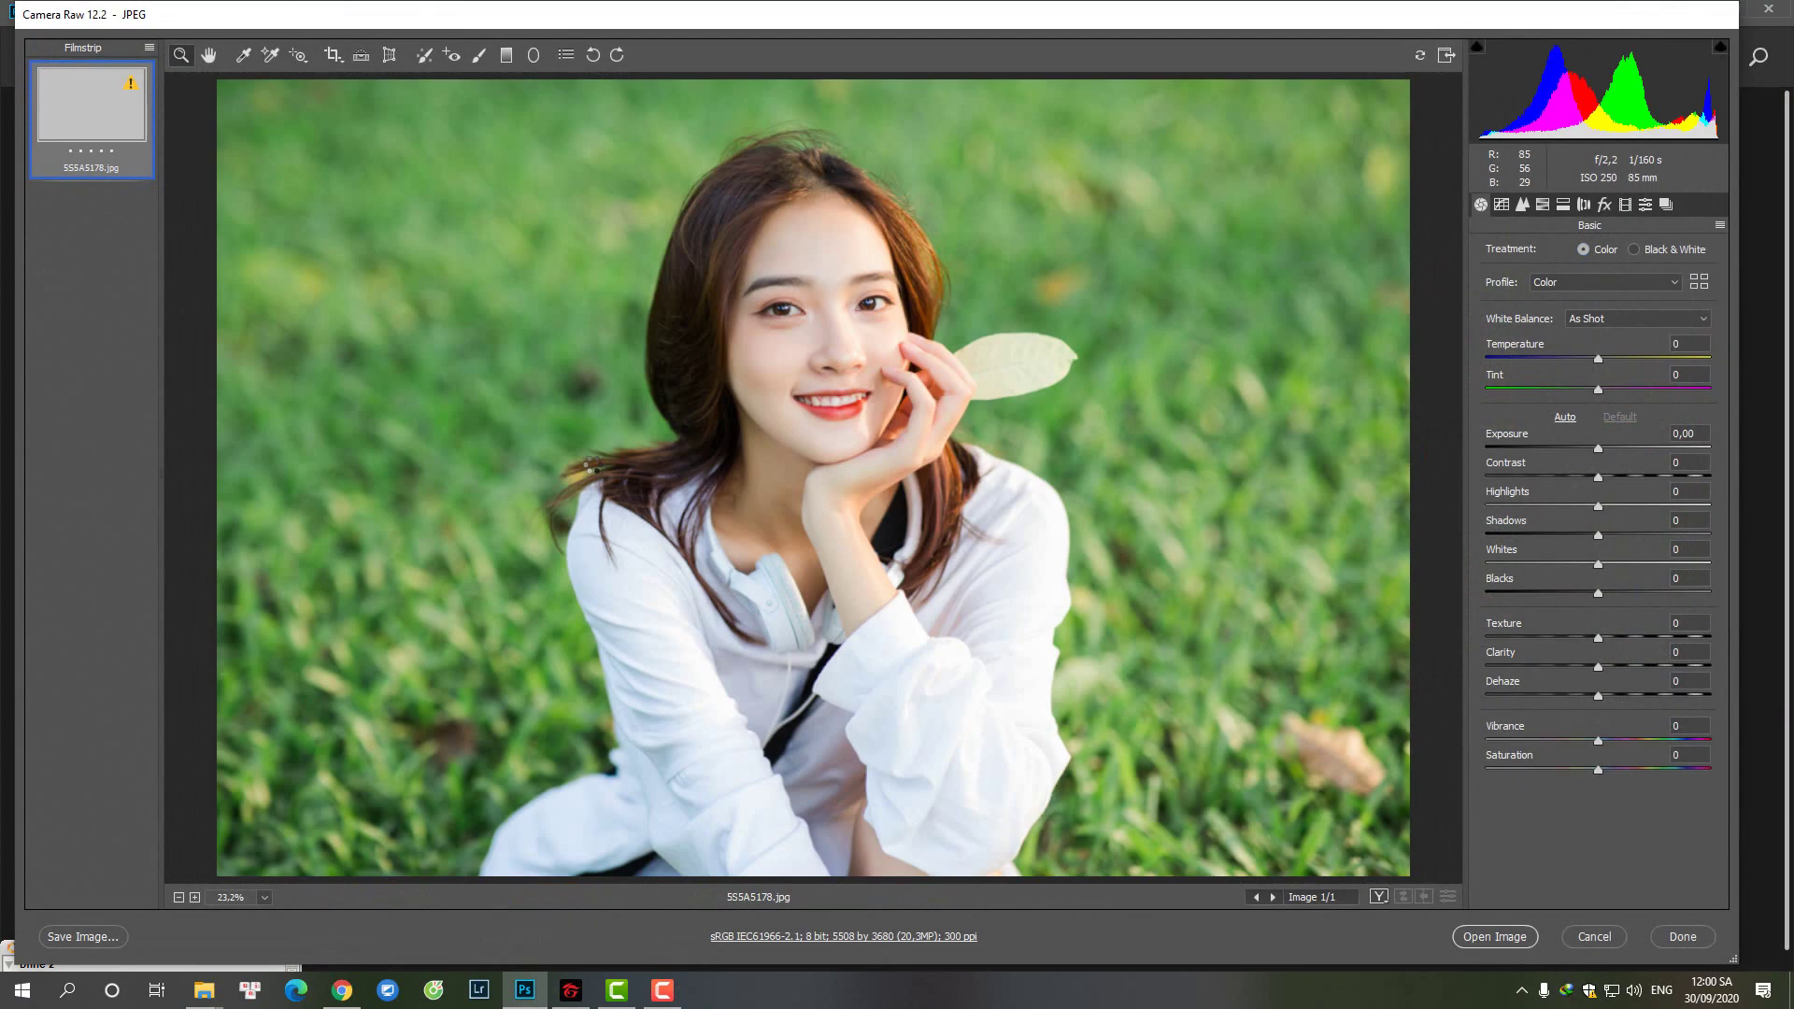
click(1488, 933)
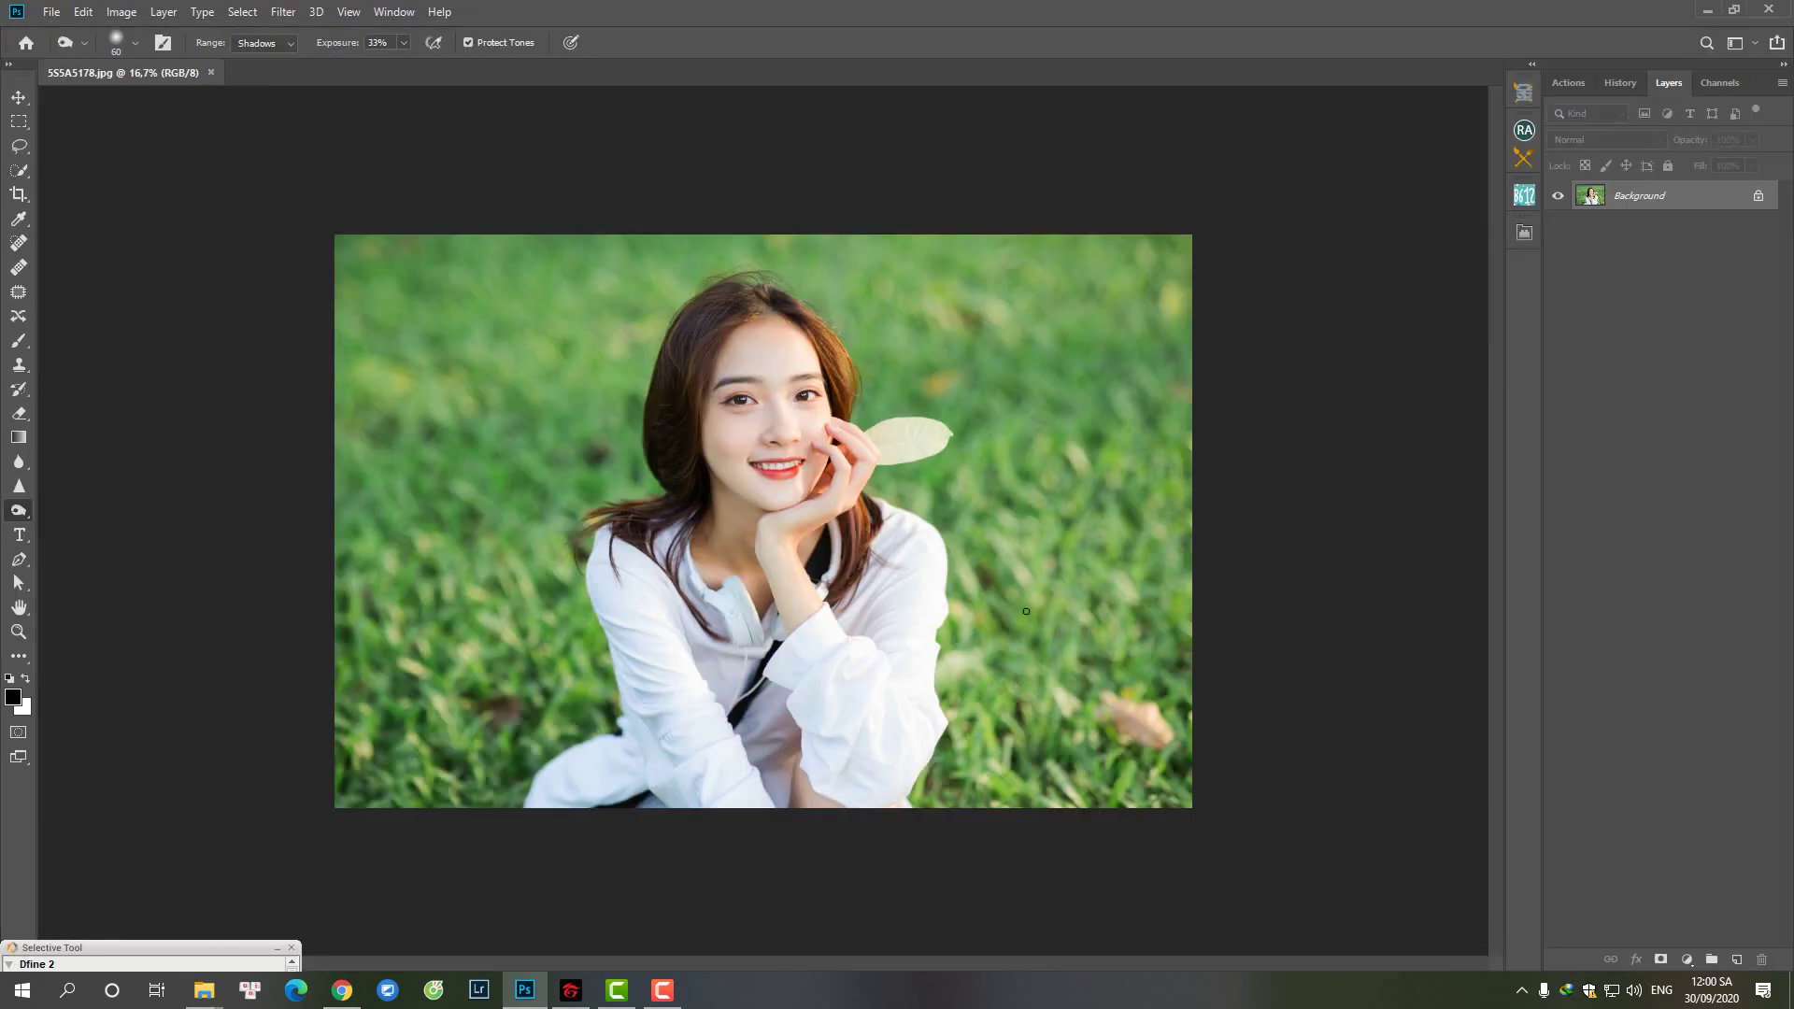
Step: Run remove.bg's Remove Background on 5S5A5178.jpg to create the masked cutout layer
click(1522, 235)
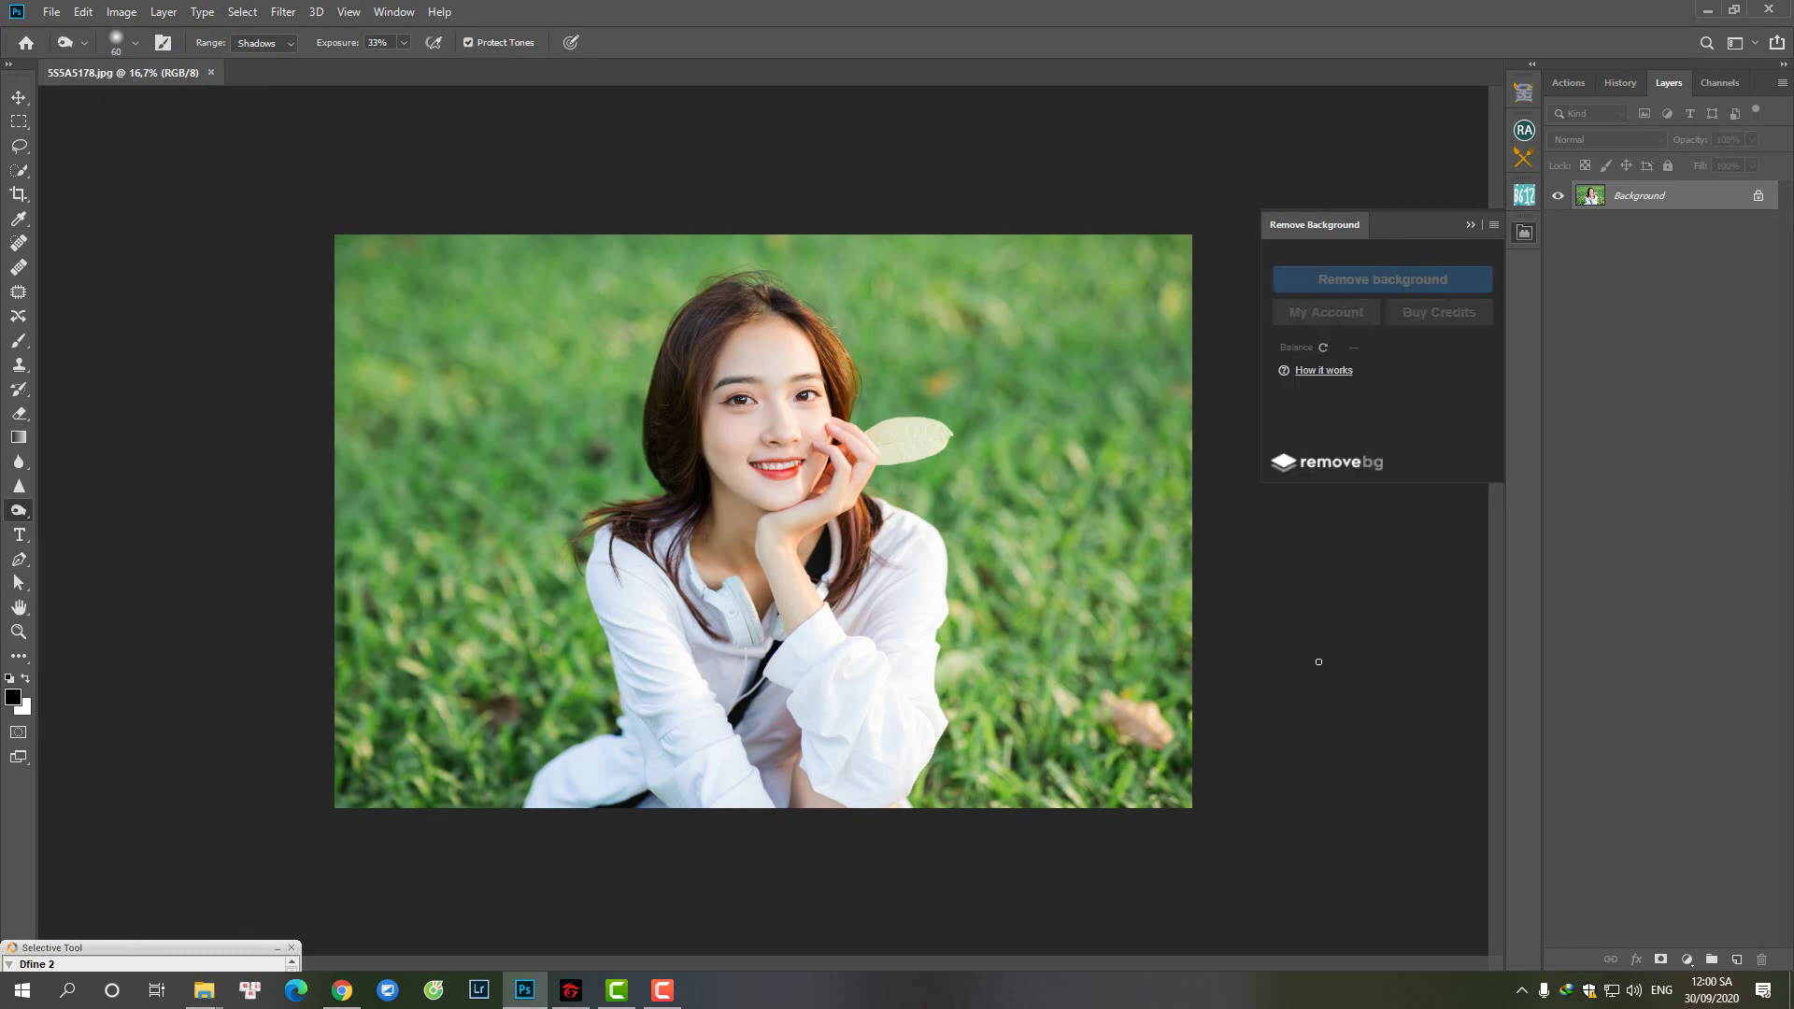
click(1347, 280)
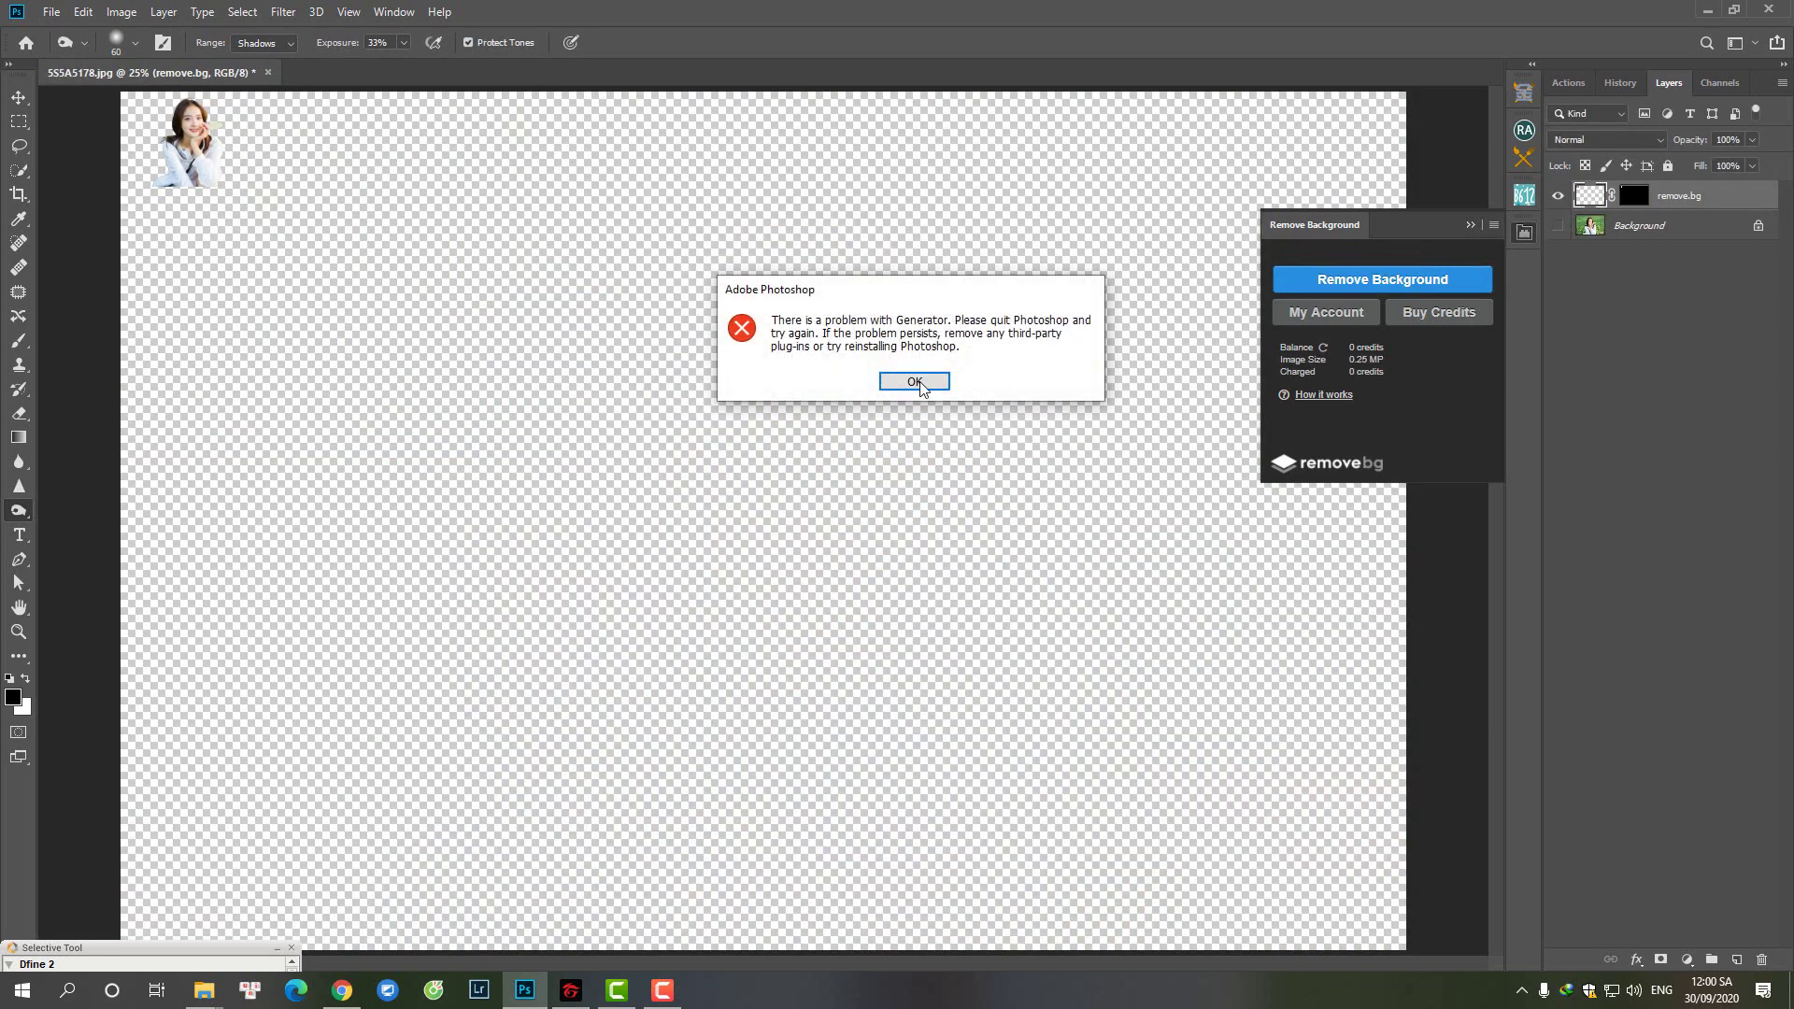
Step: Dismiss the Generator error and enlarge the cutout to about 256% at the canvas centre
click(895, 383)
click(1469, 226)
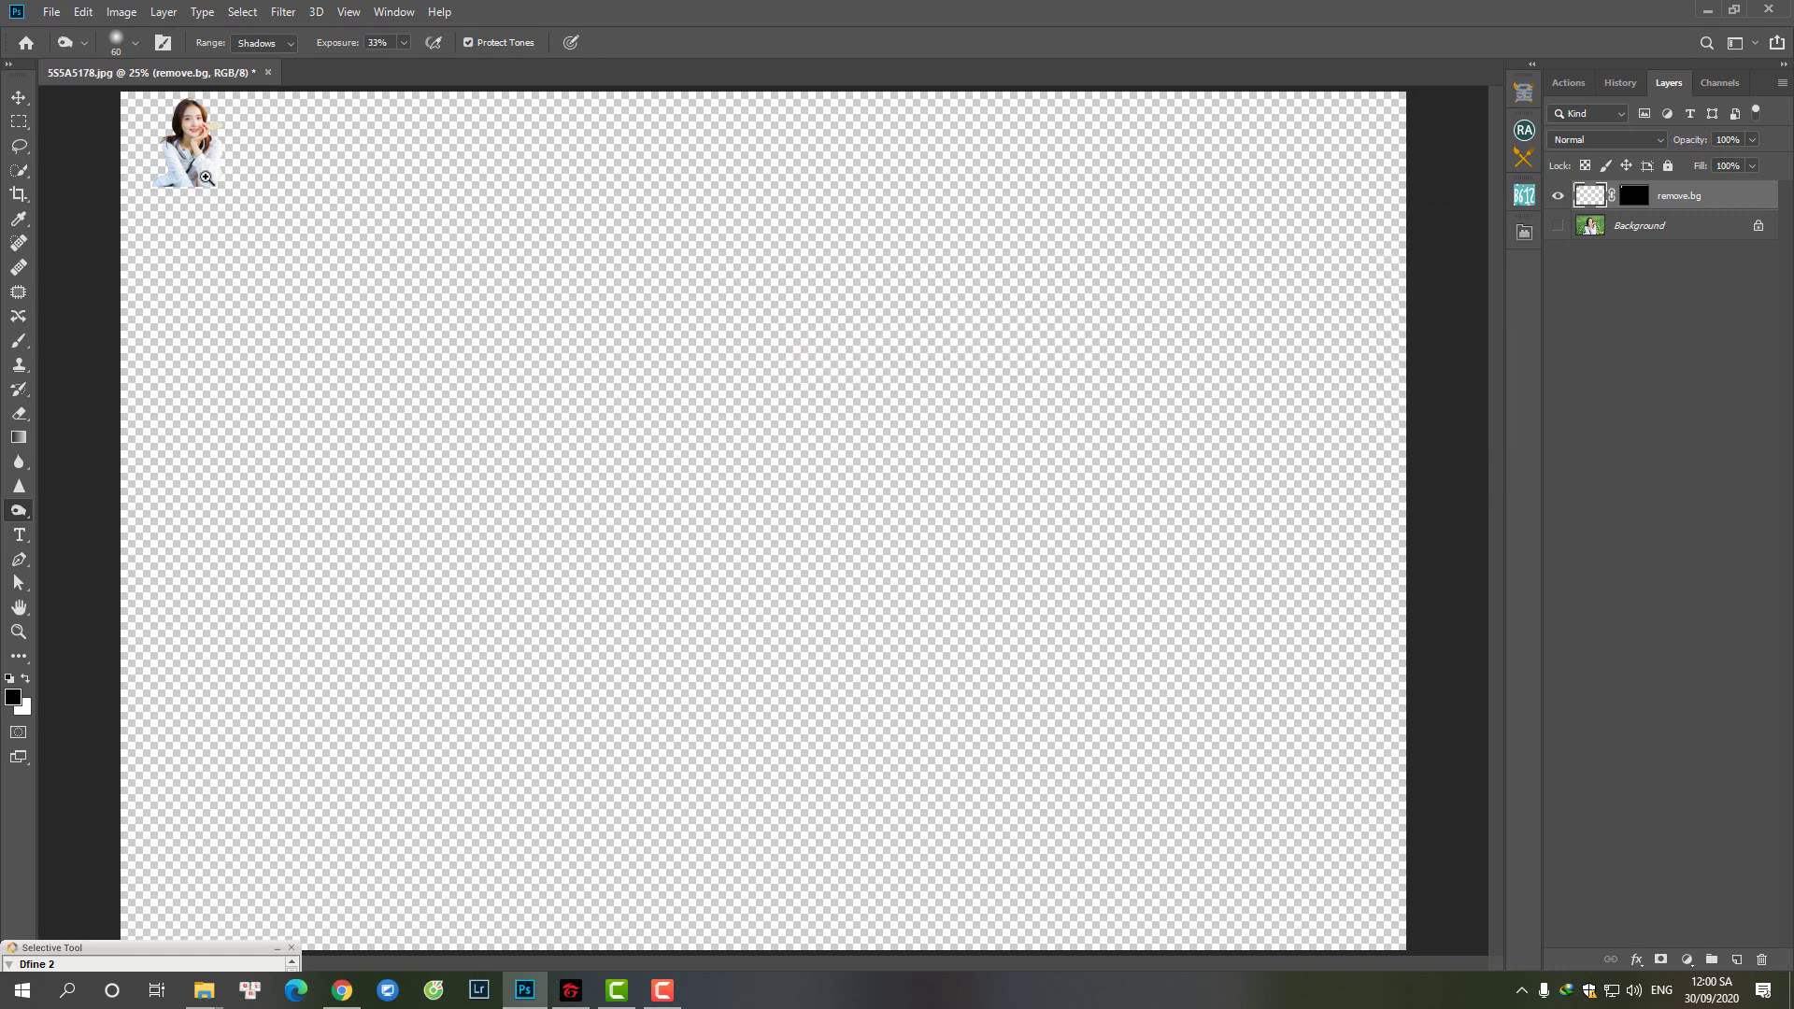
key(ctrl+t)
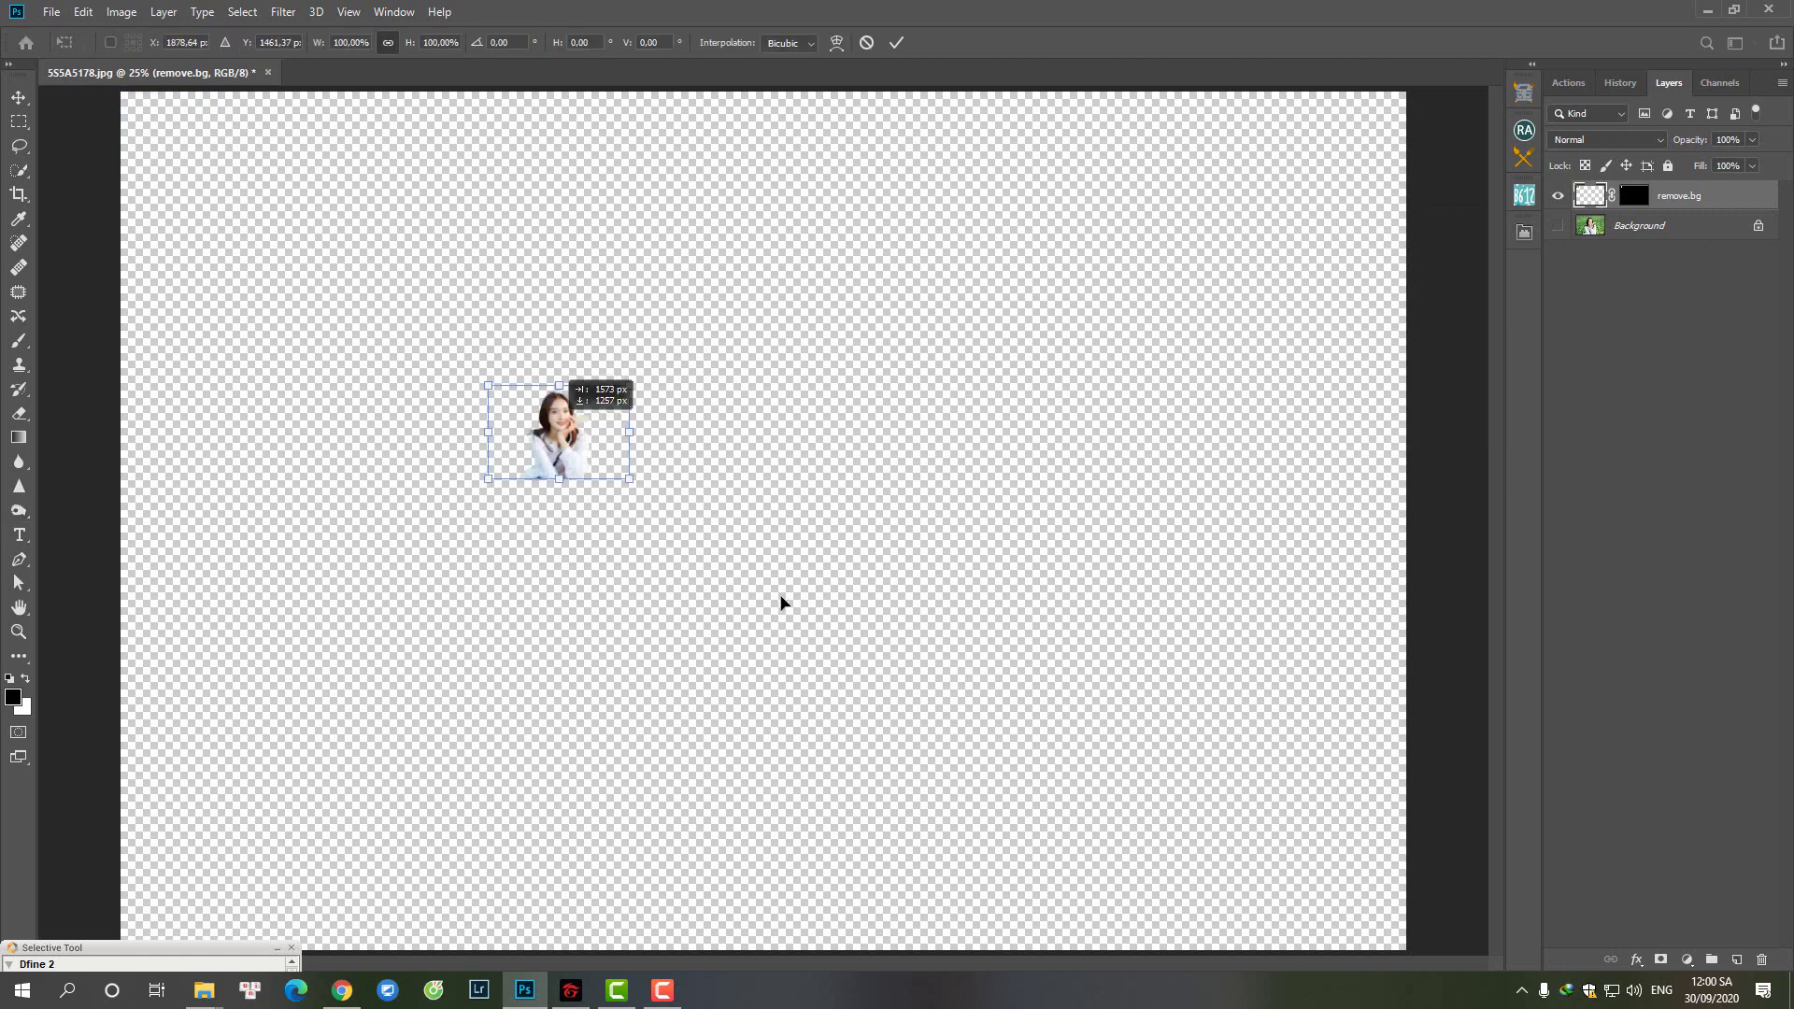
drag(204, 161, 797, 599)
drag(725, 547, 500, 398)
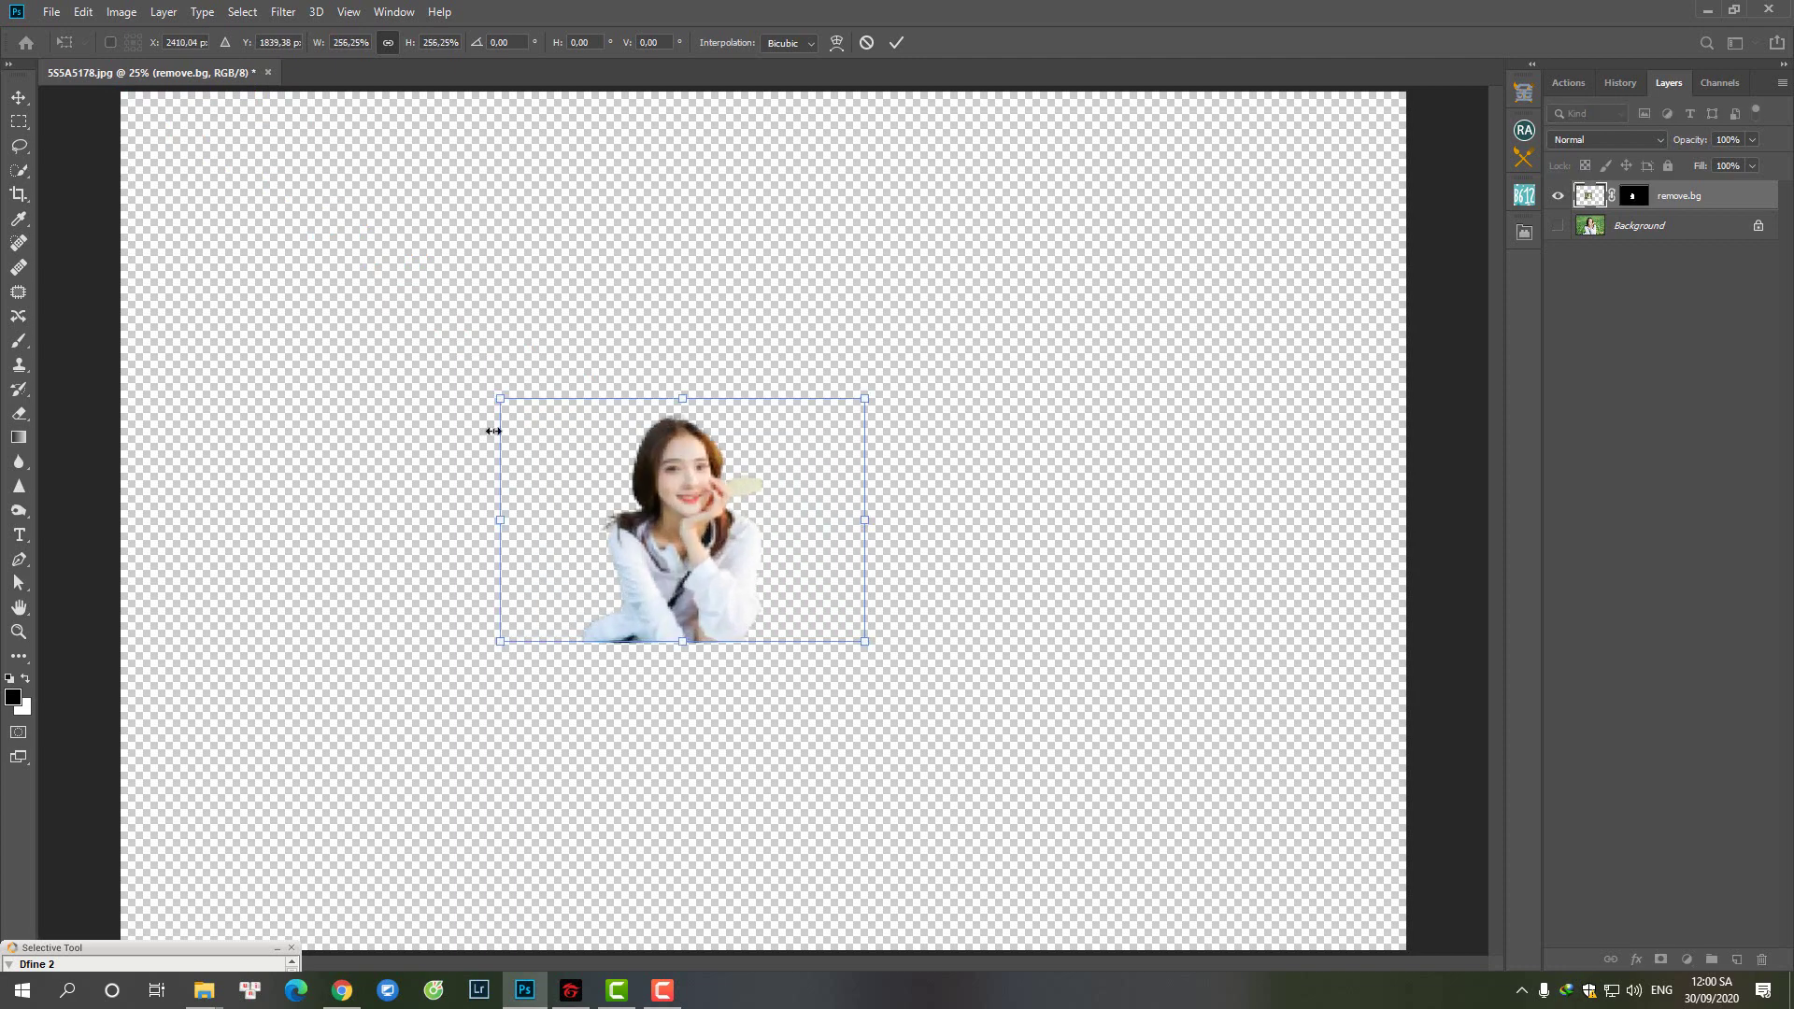
key(Return)
key(o)
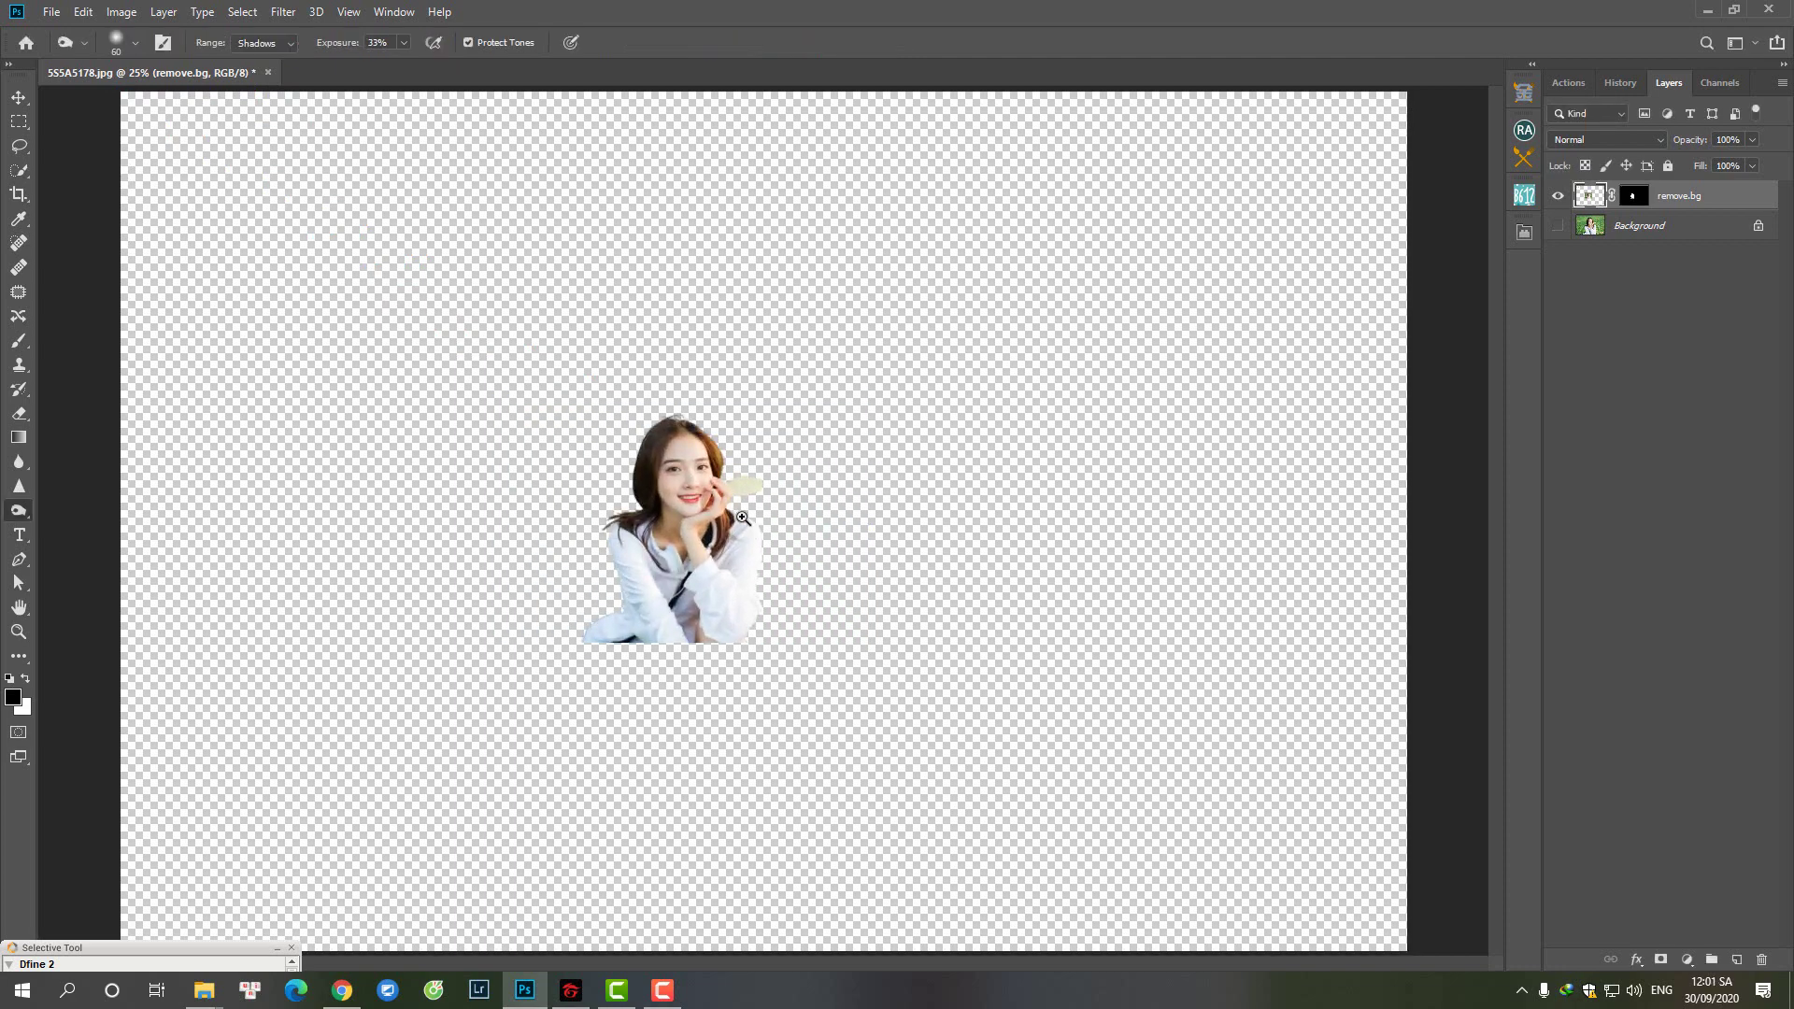
ctrl+click(725, 514)
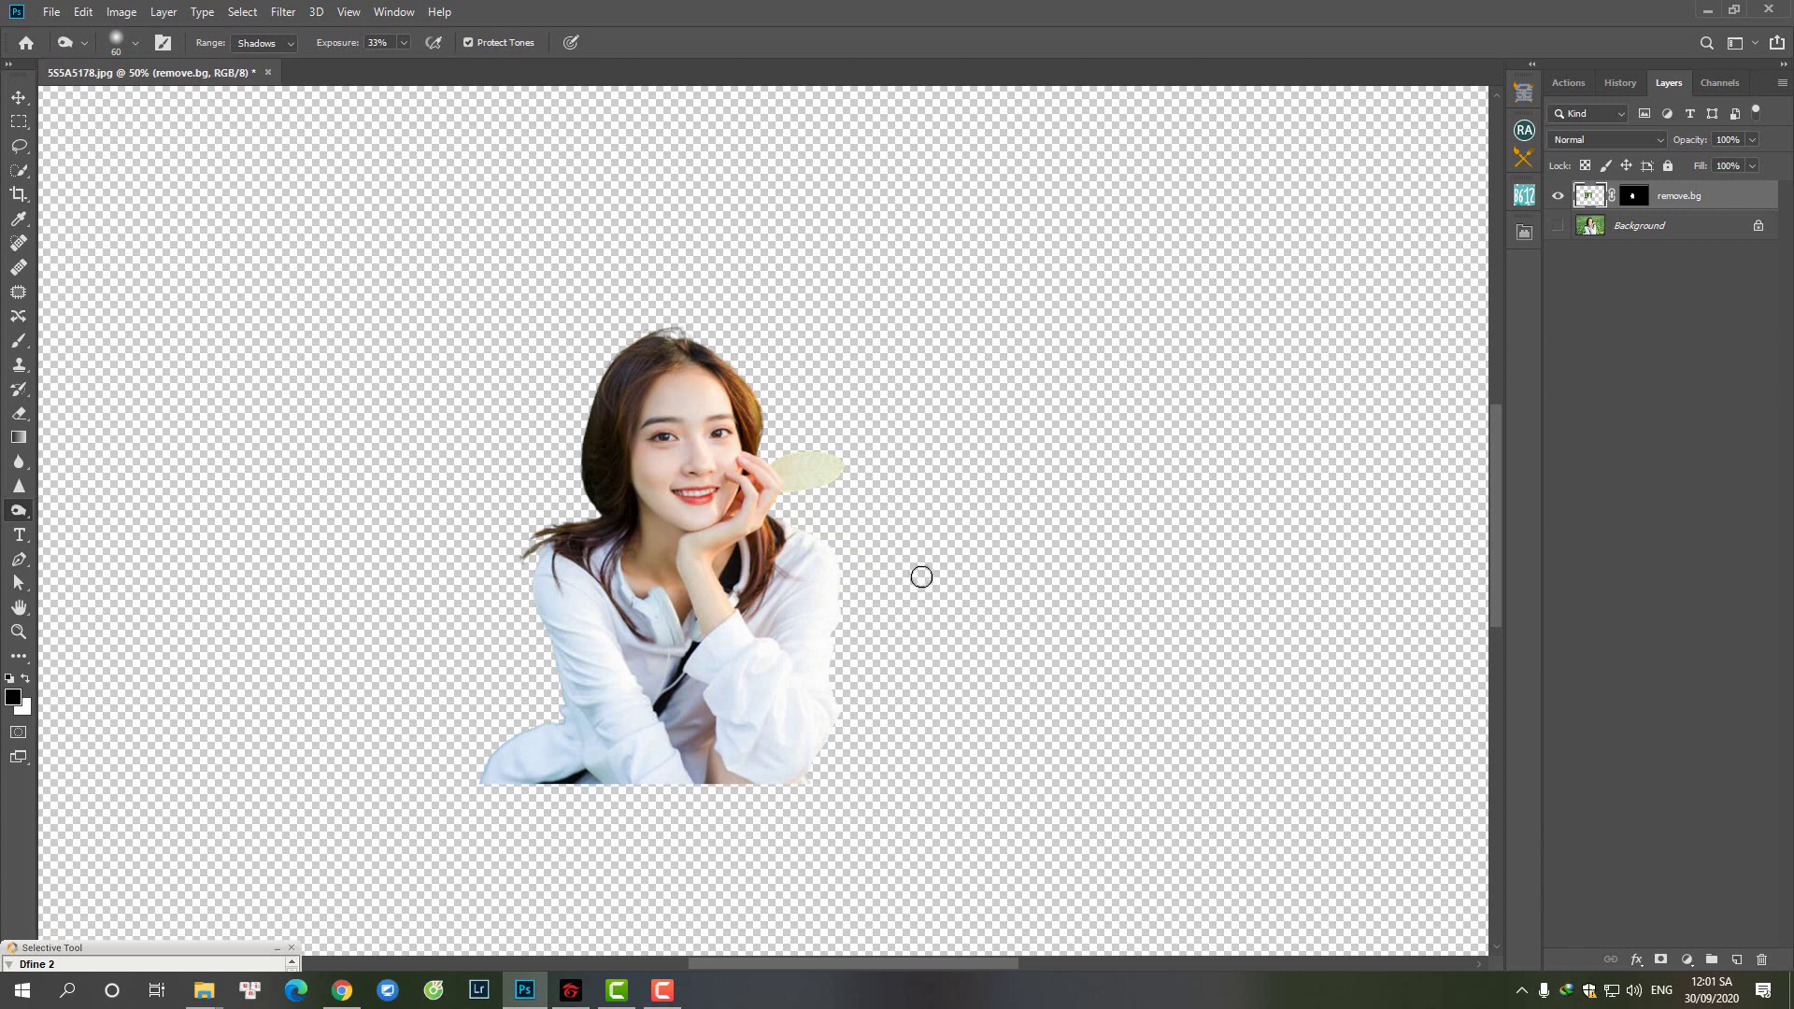
Step: Refine the cutout to about 89% size and reposition it slightly right
key(ctrl+t)
drag(687, 500, 786, 483)
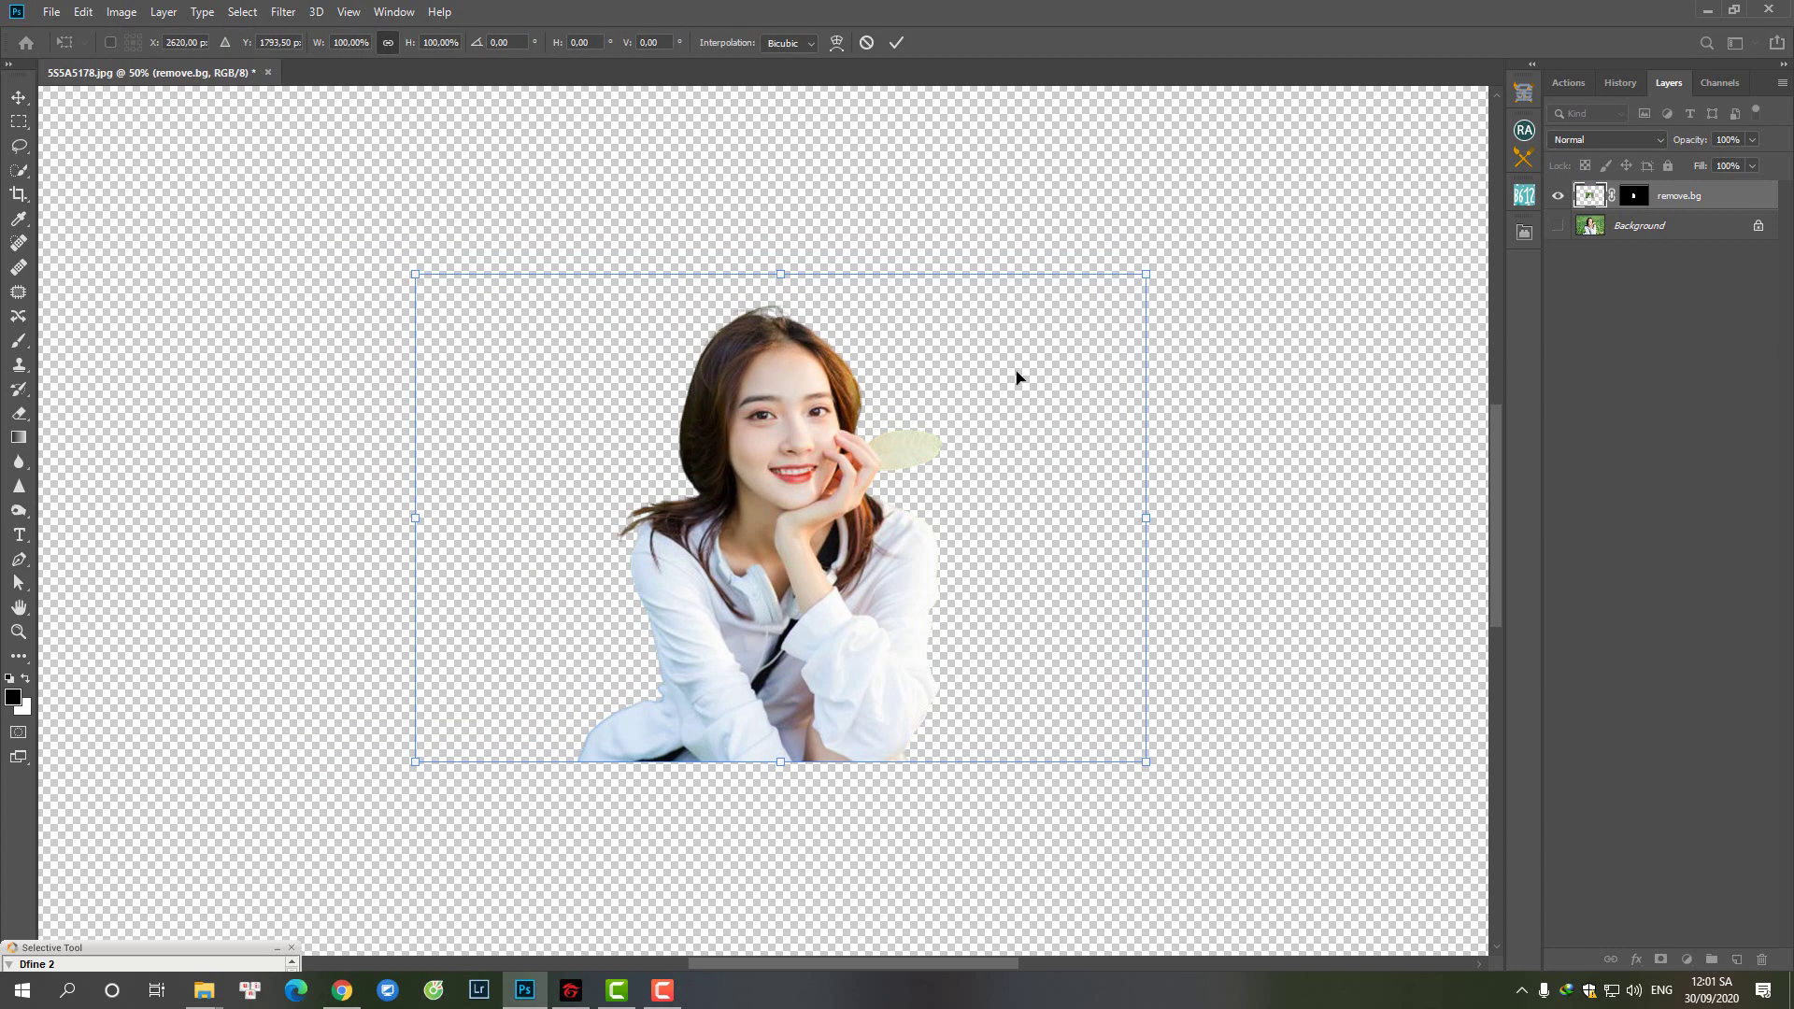
drag(1150, 277, 1131, 289)
drag(937, 404, 816, 349)
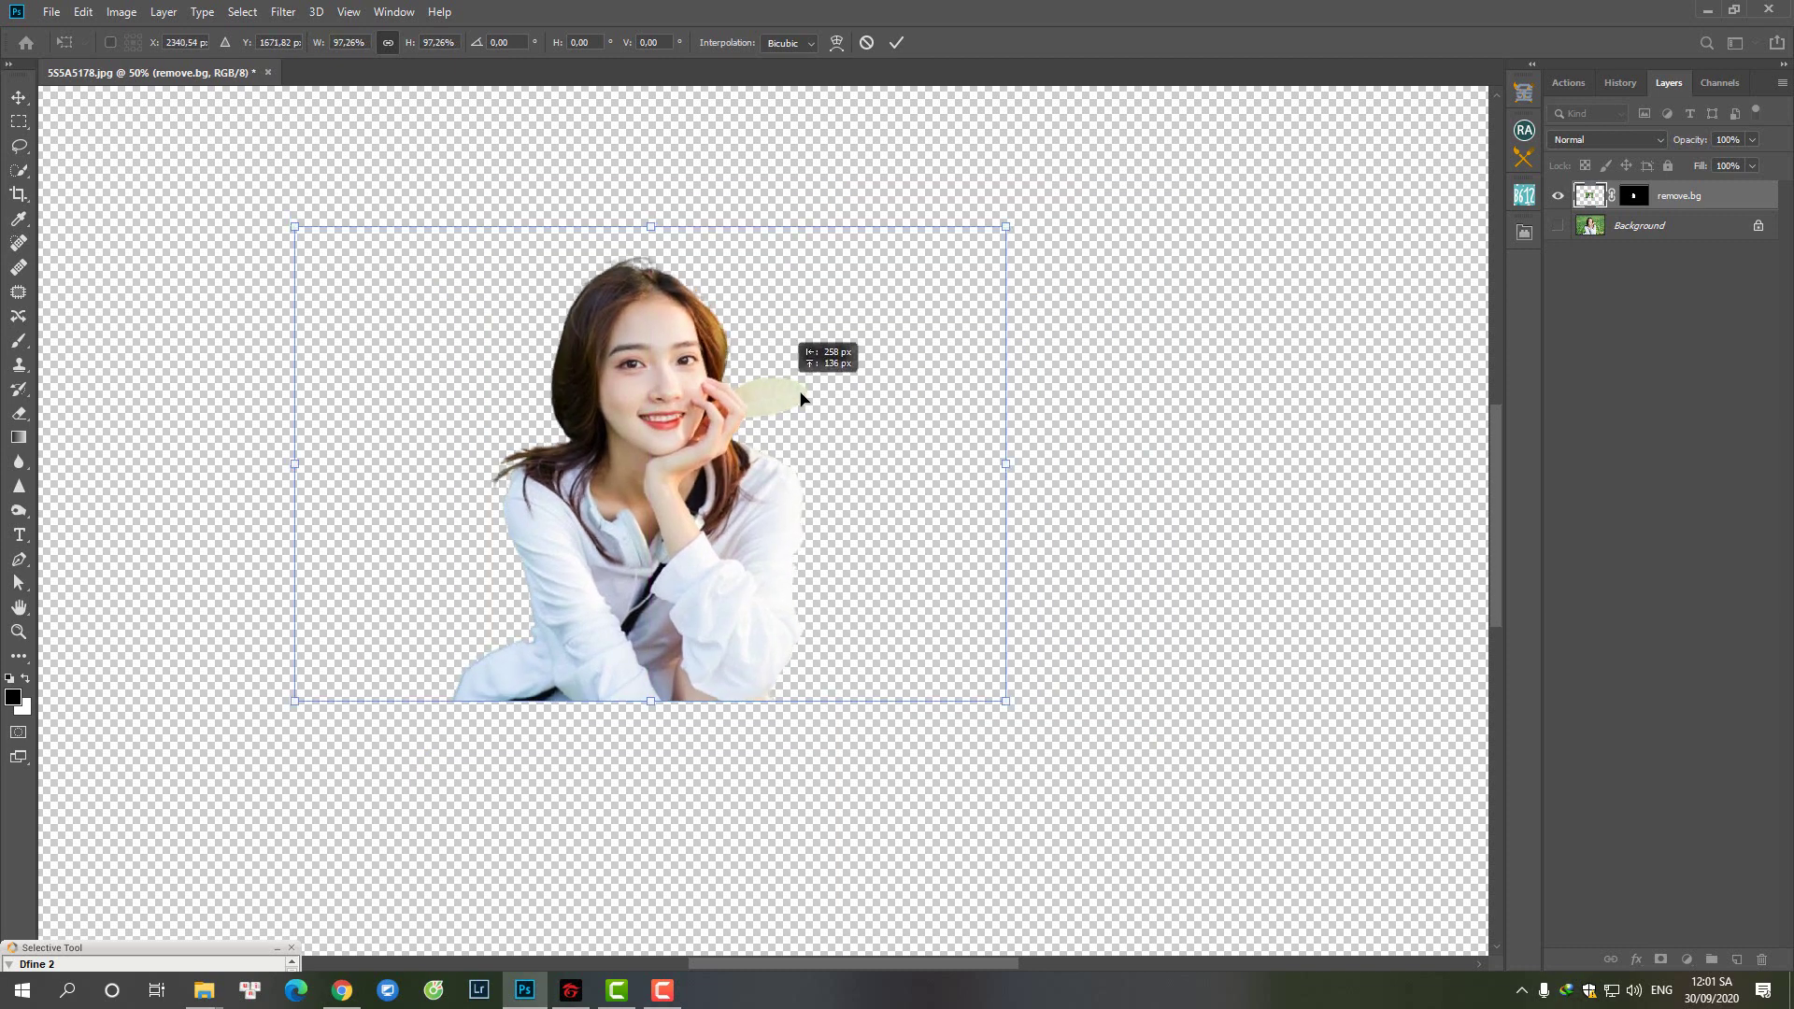
drag(297, 237, 358, 272)
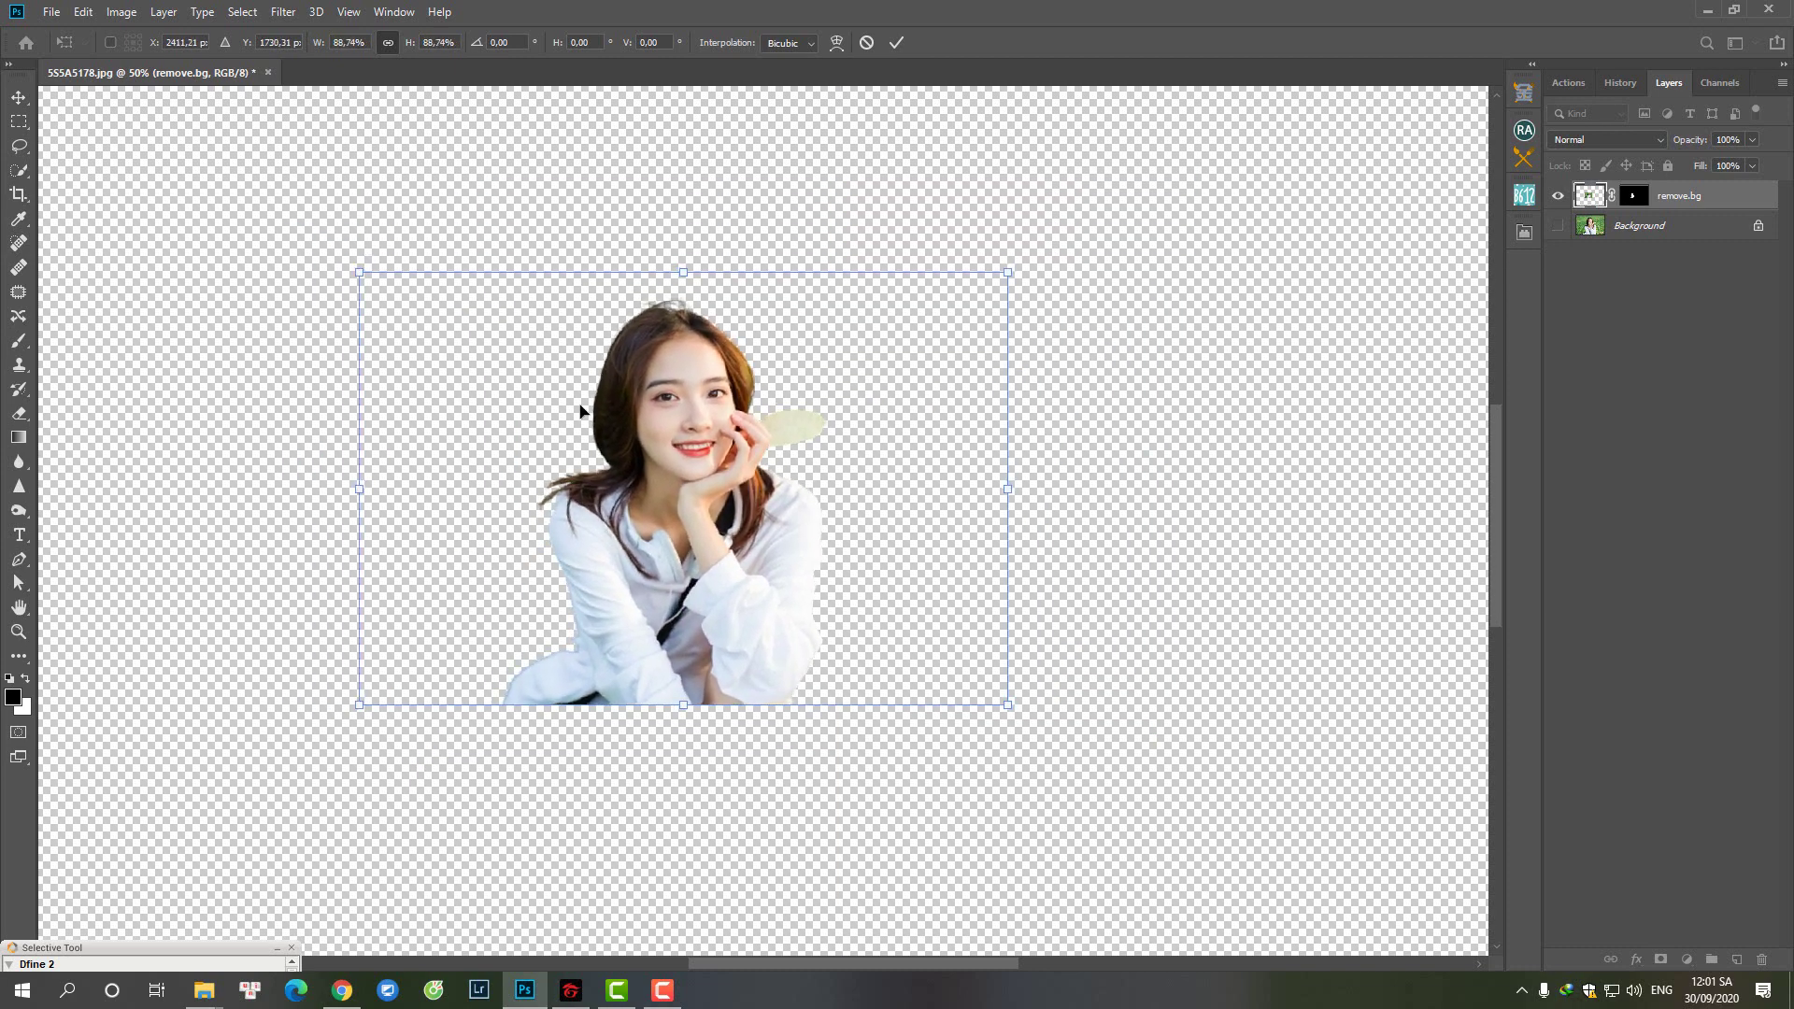
drag(573, 413, 691, 401)
ctrl+click(849, 446)
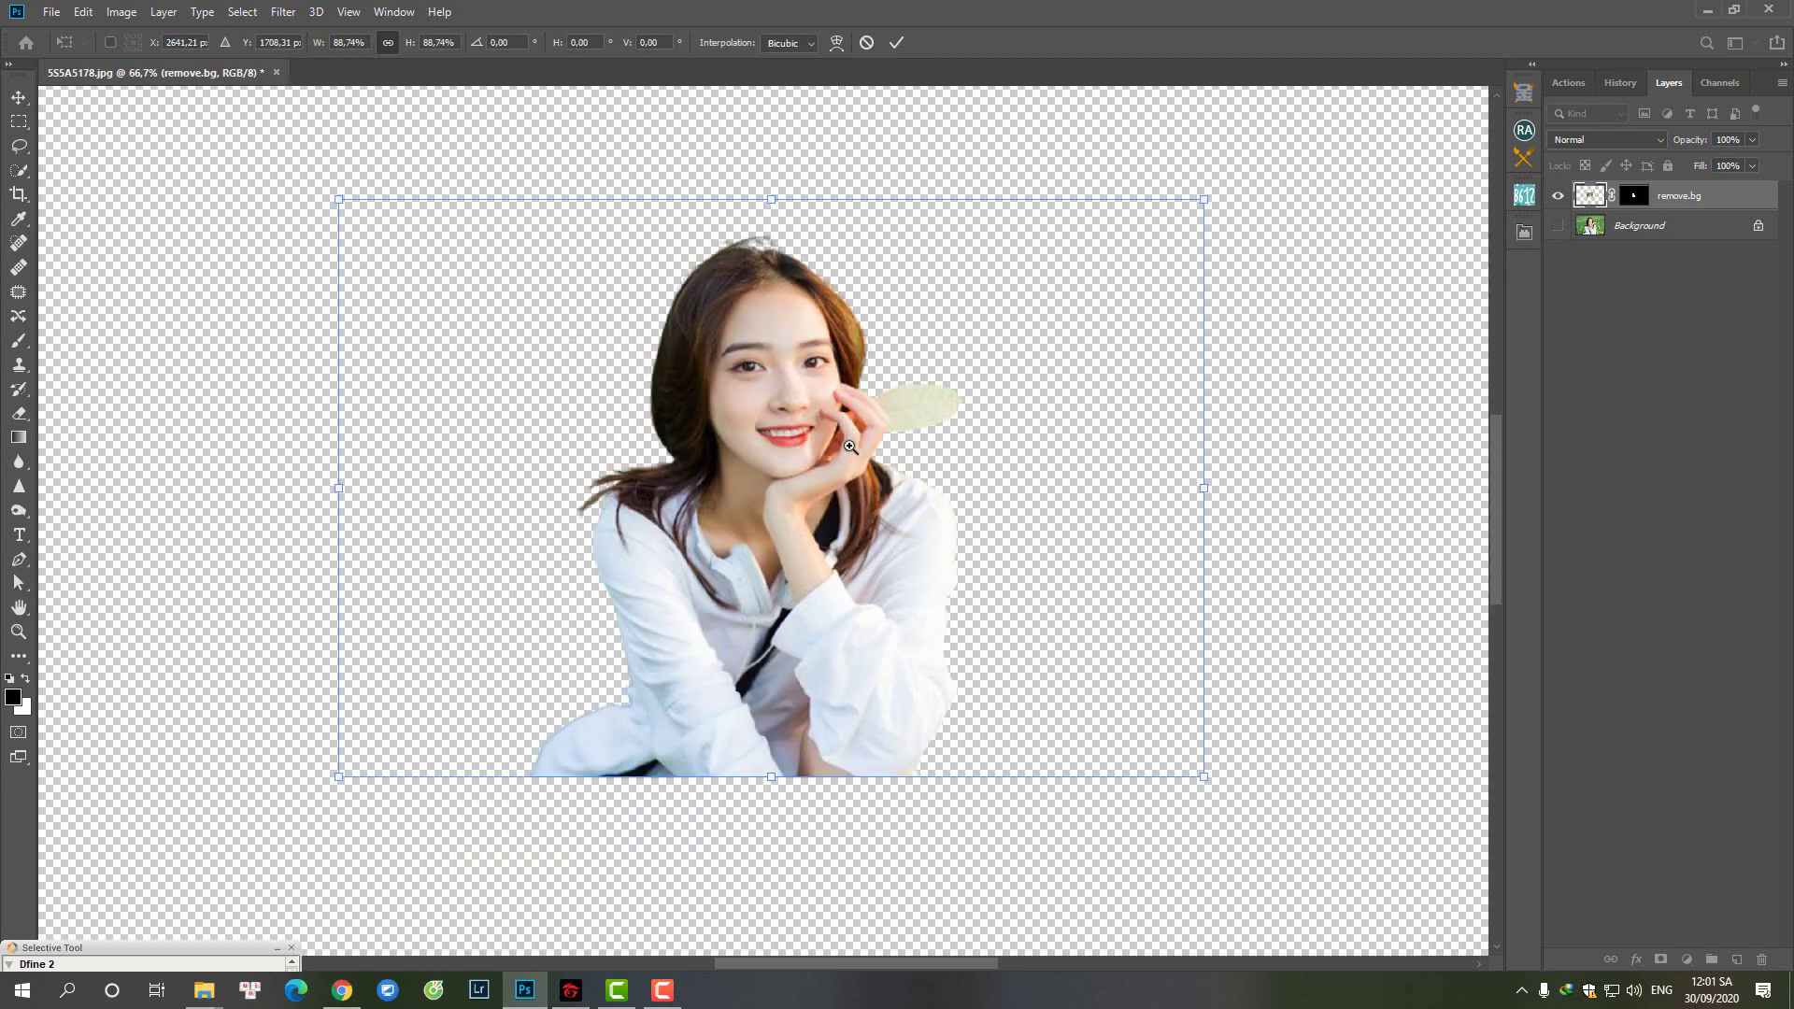
key(Return)
key(o)
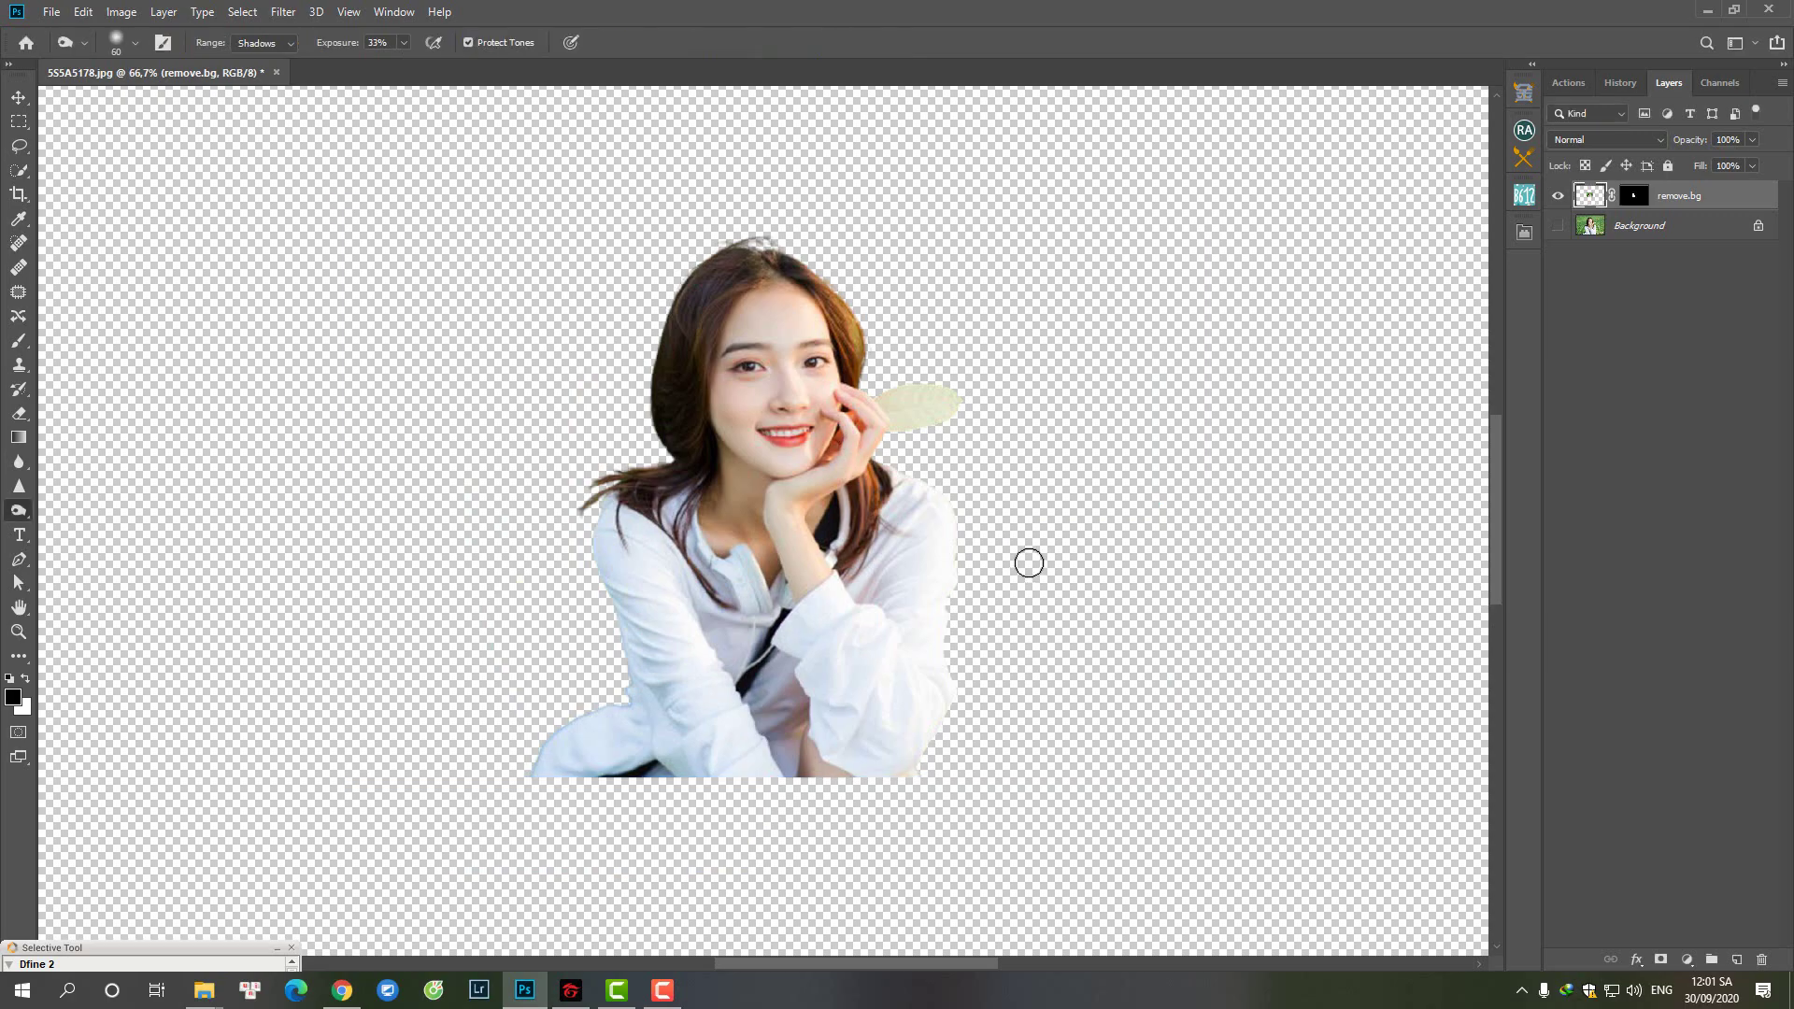
Step: Zoom out and make the Background grass photo visible behind the cutout
key(ctrl+minus)
scroll(830, 445, up, 1)
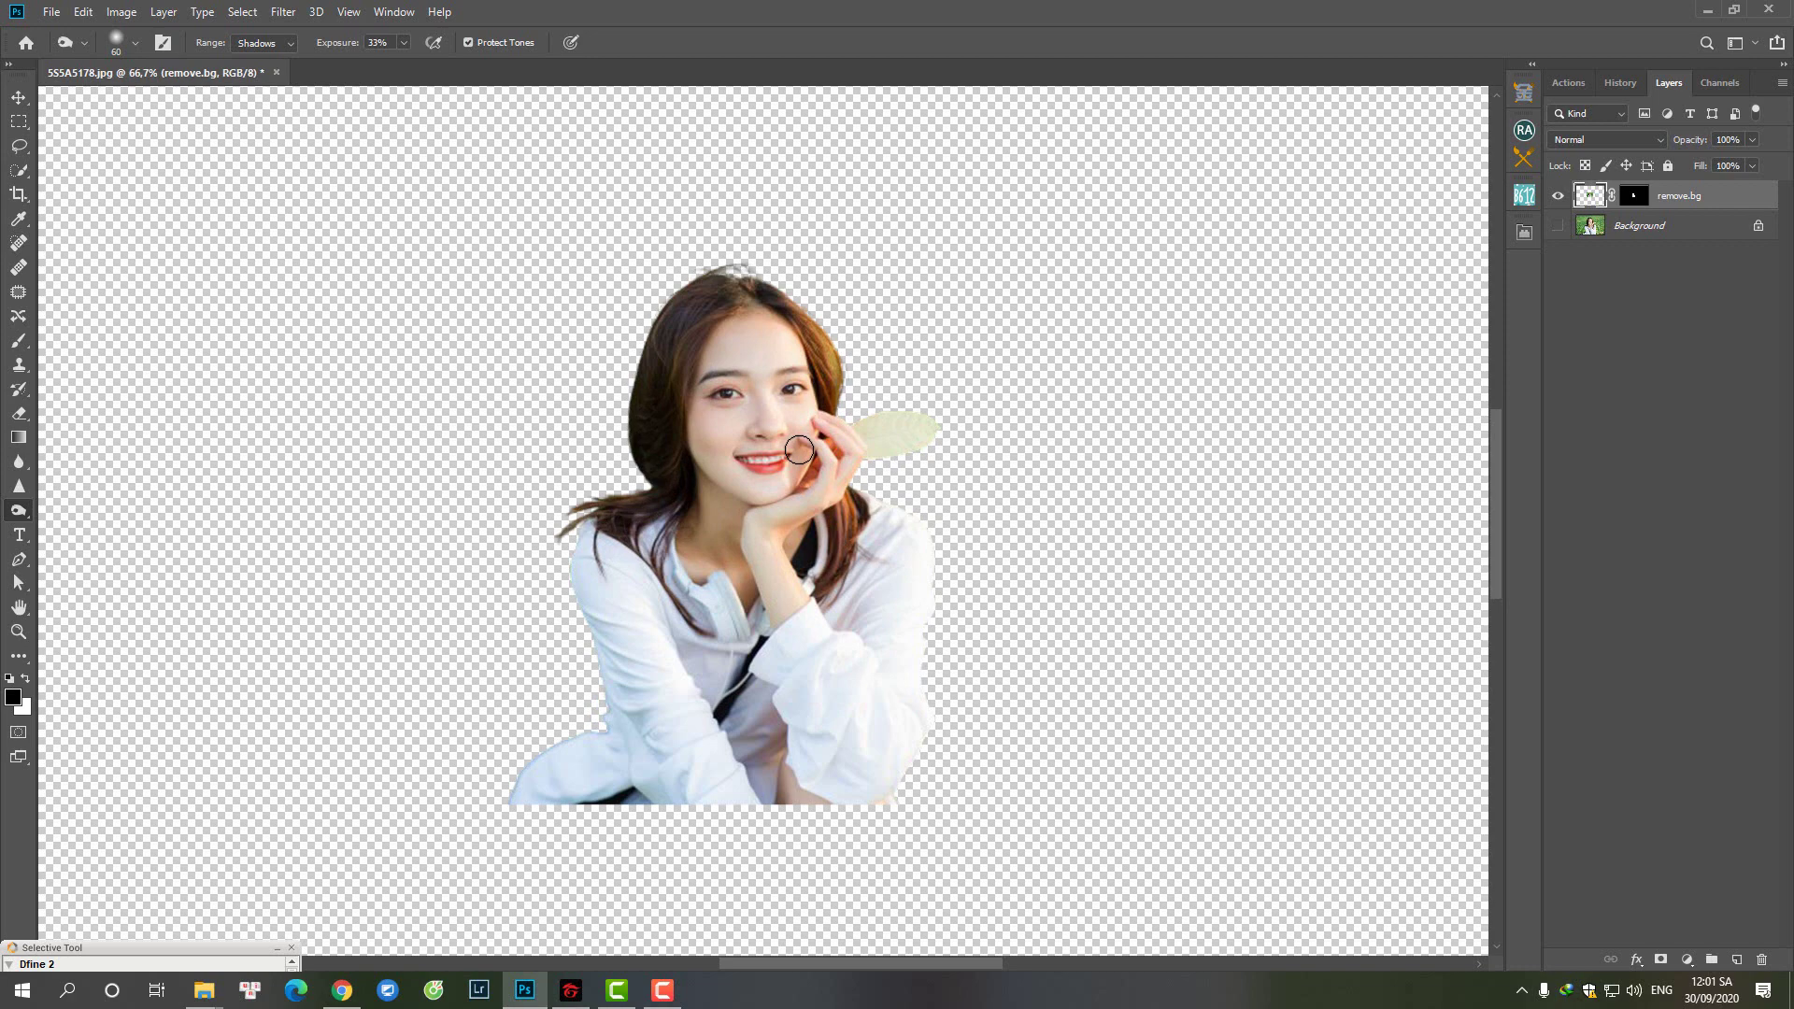
key(ctrl+minus)
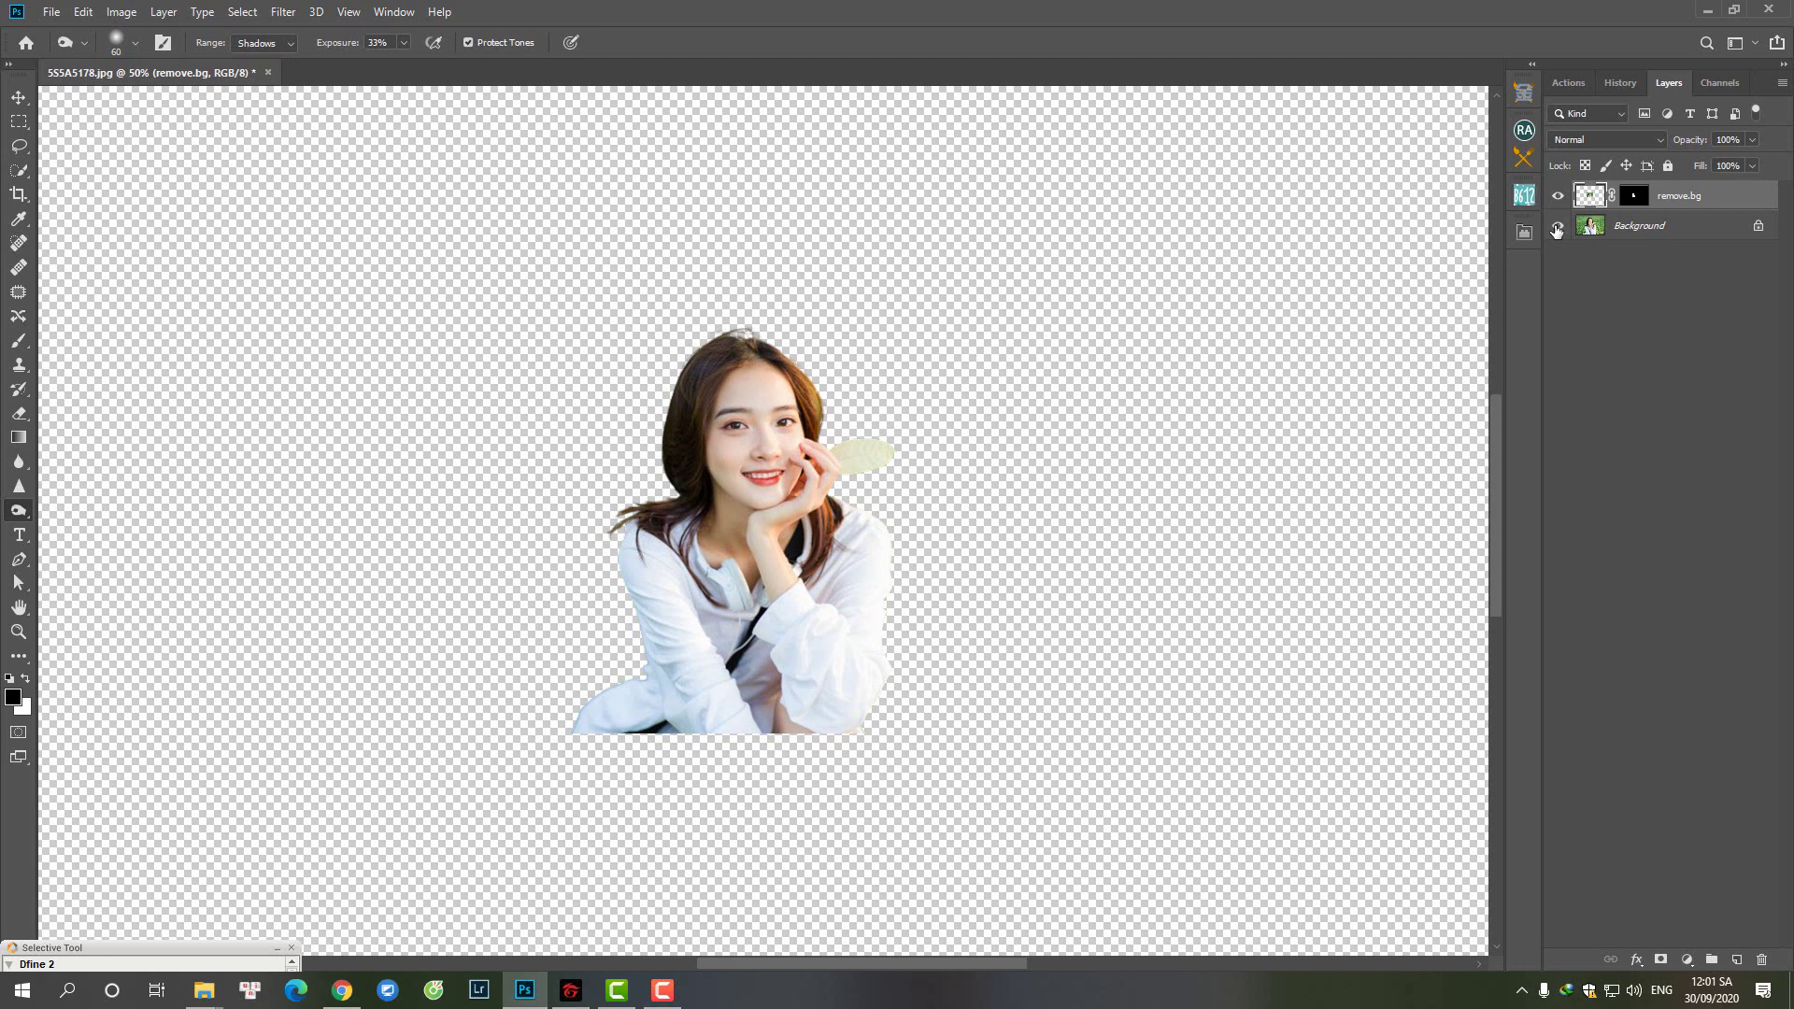
click(1556, 226)
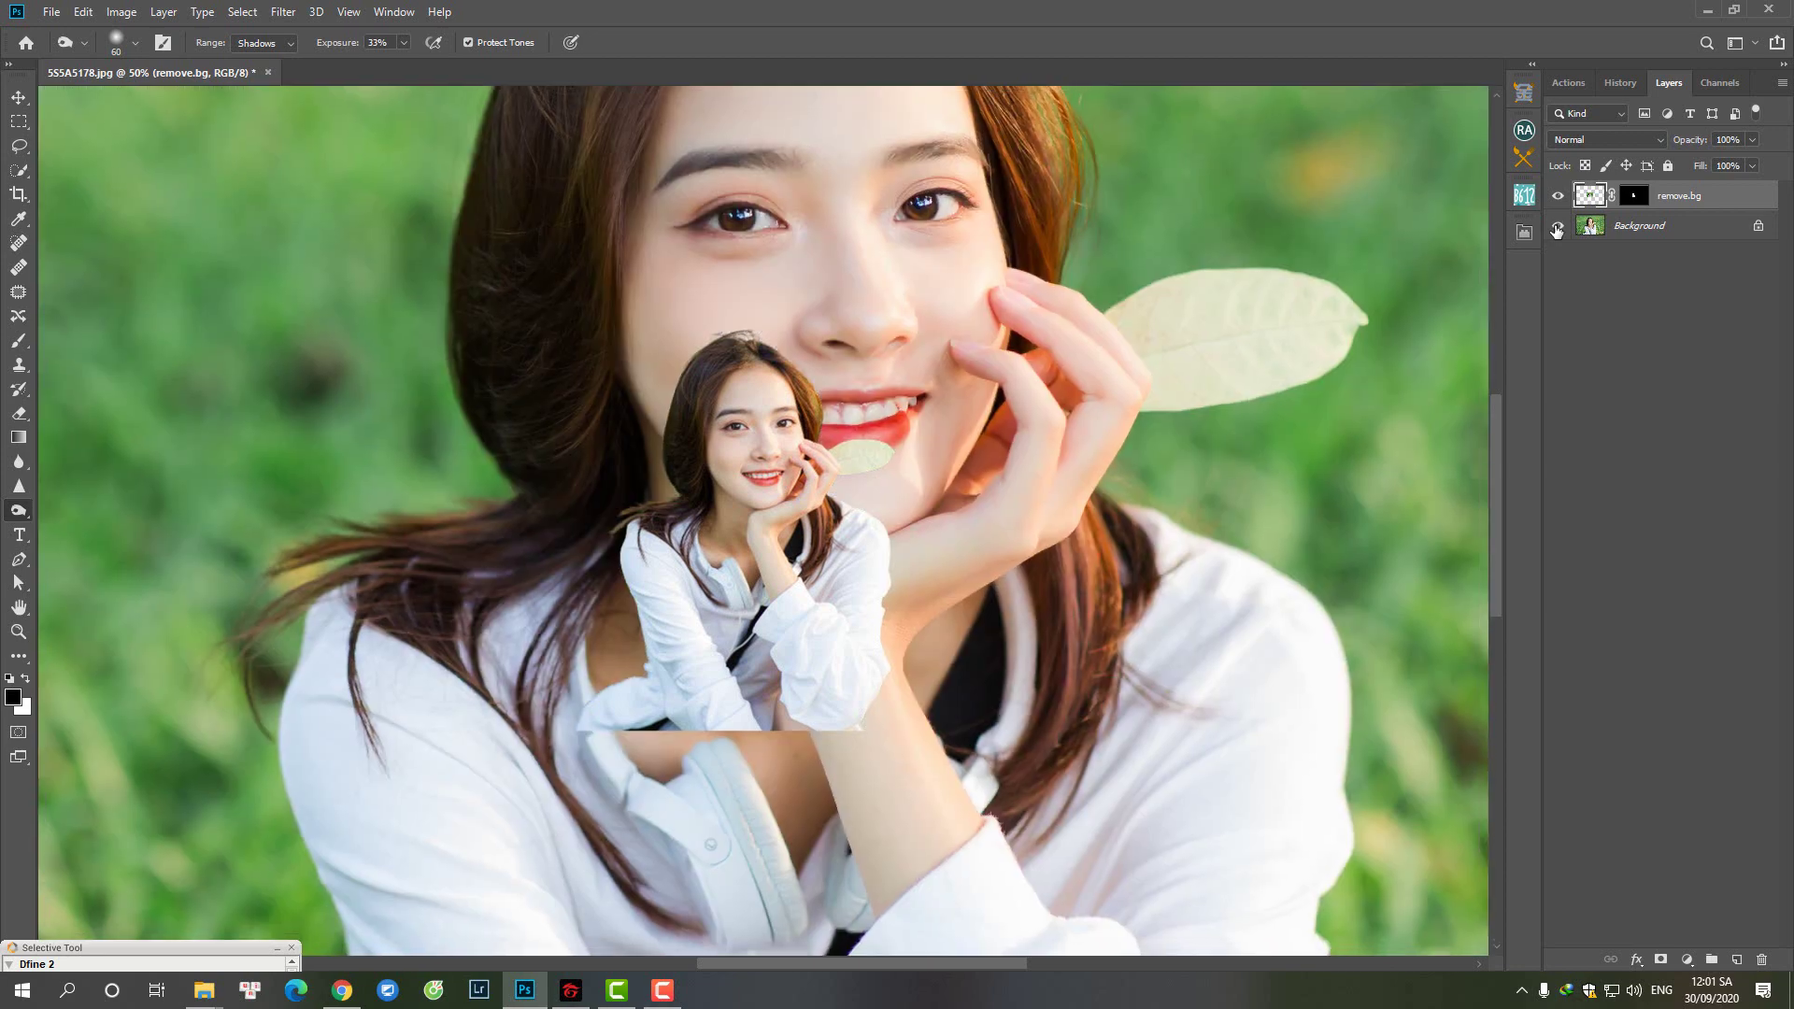
Step: Move the small remove.bg cutout to the upper left, undoing the accidental pasted layers
key(ctrl+minus)
key(ctrl+minus)
key(ctrl+t)
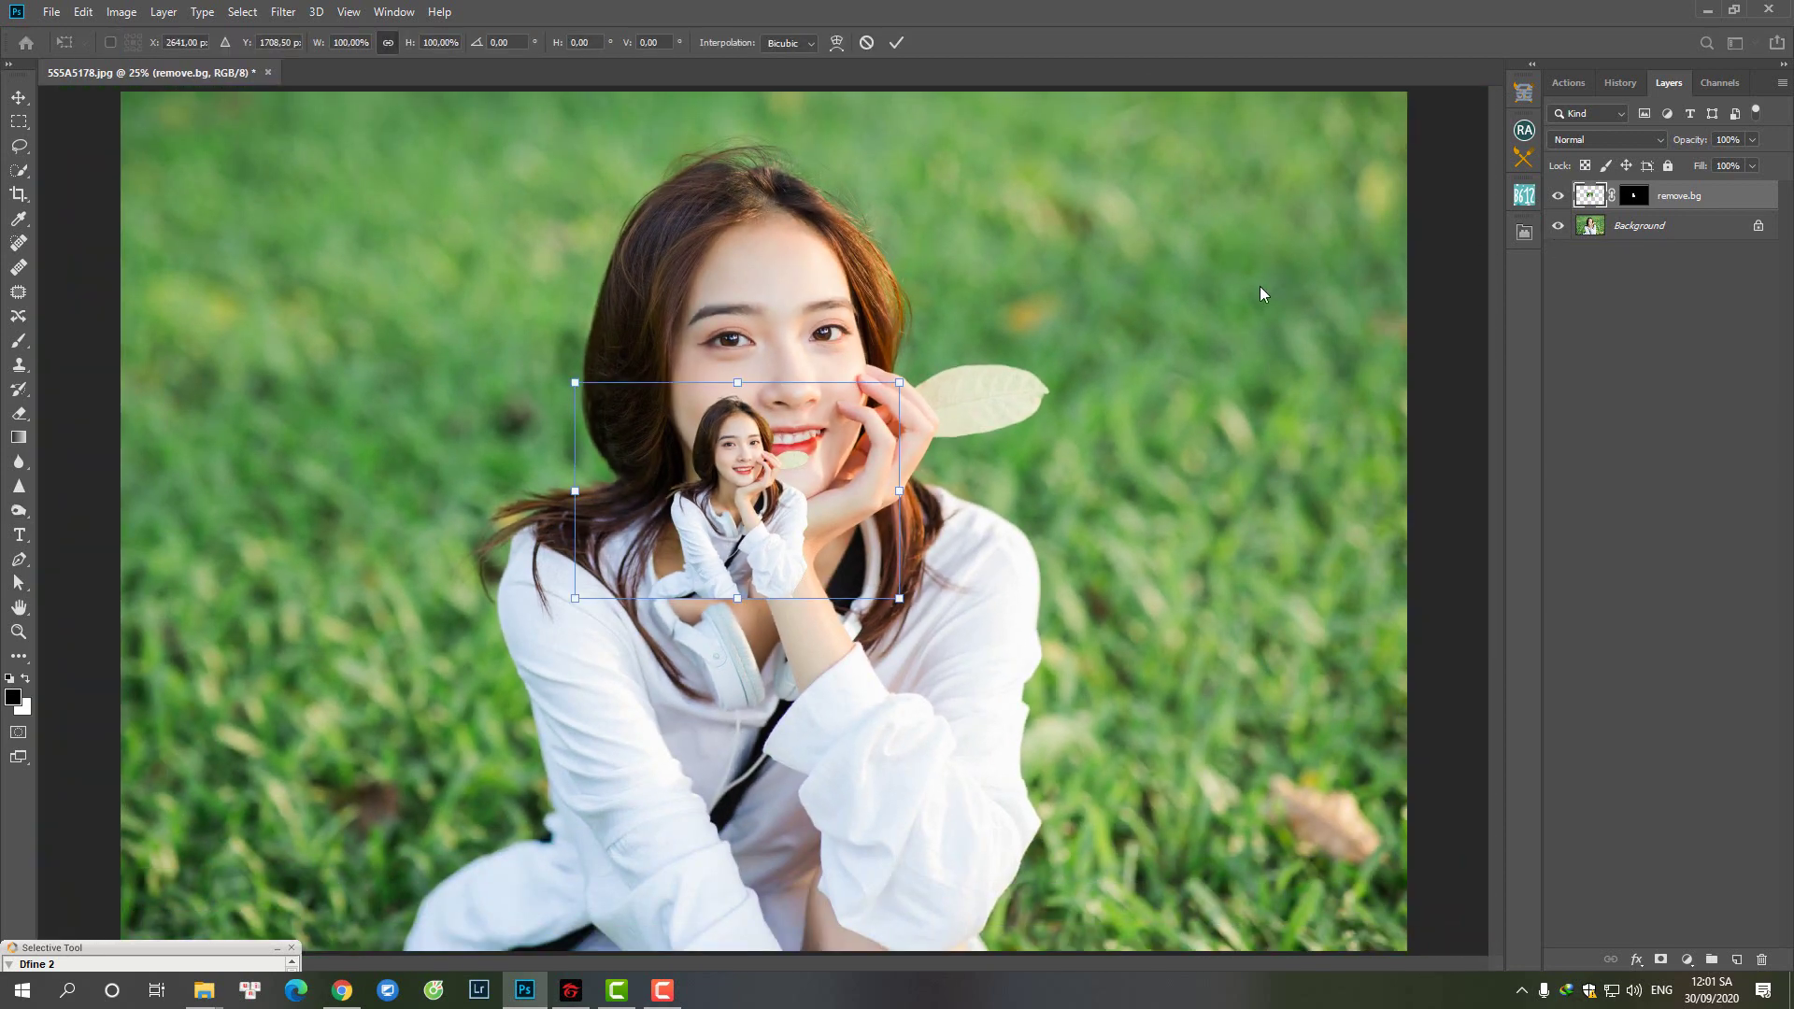
mouse_move(828, 469)
mouse_down()
mouse_move(468, 245)
mouse_move(369, 252)
mouse_up()
key(Return)
key(o)
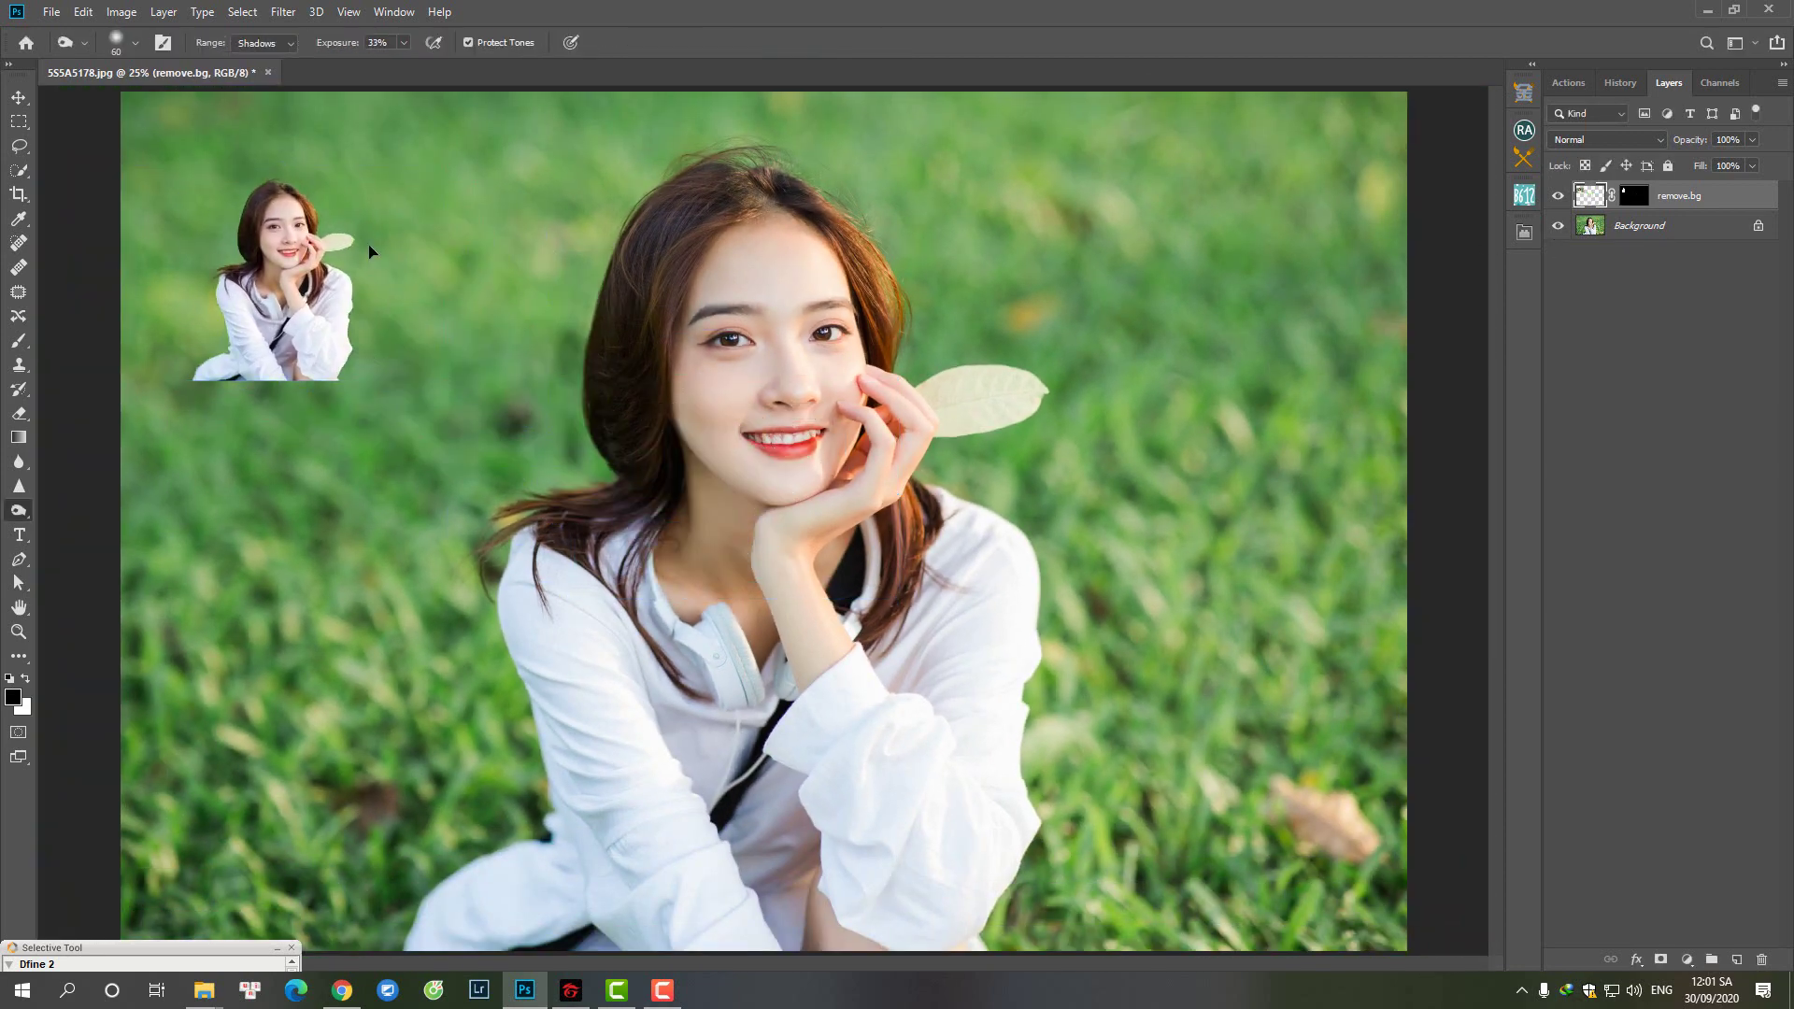
key(ctrl+v)
key(ctrl+v)
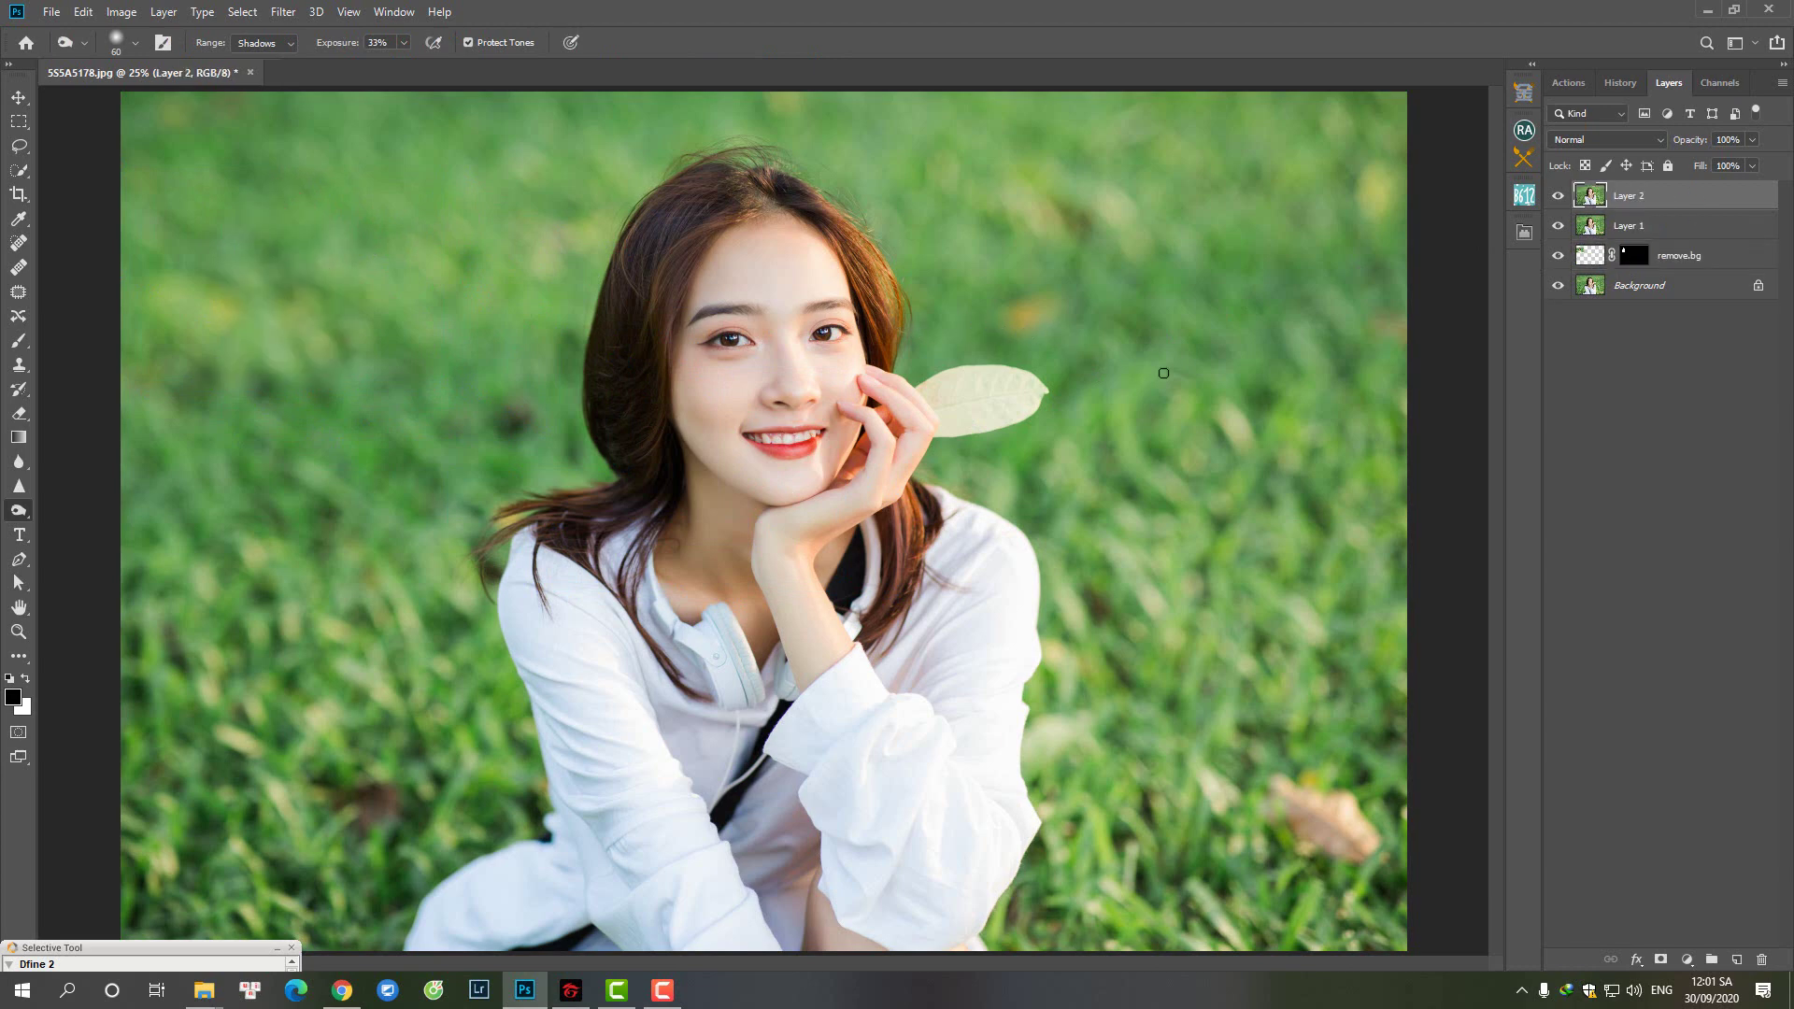
key(ctrl+z)
key(ctrl+z)
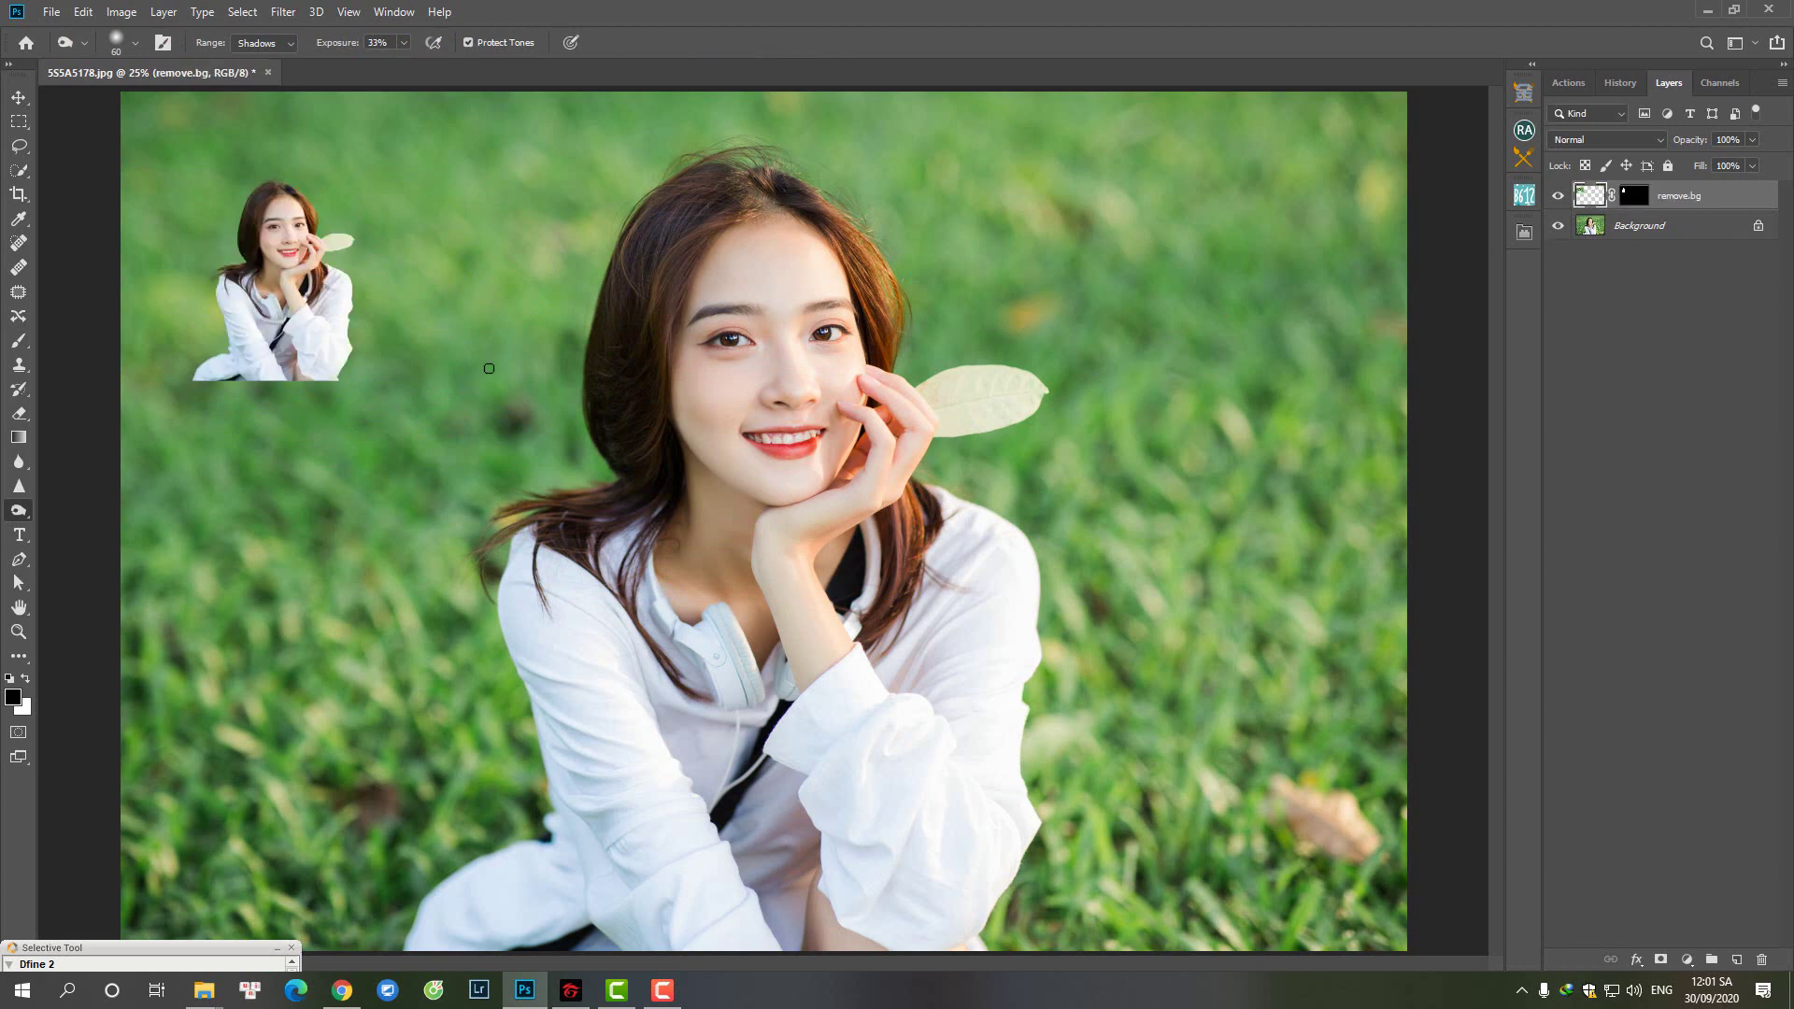
Step: Nudge the small cutout slightly right and duplicate it into more copies
key(v)
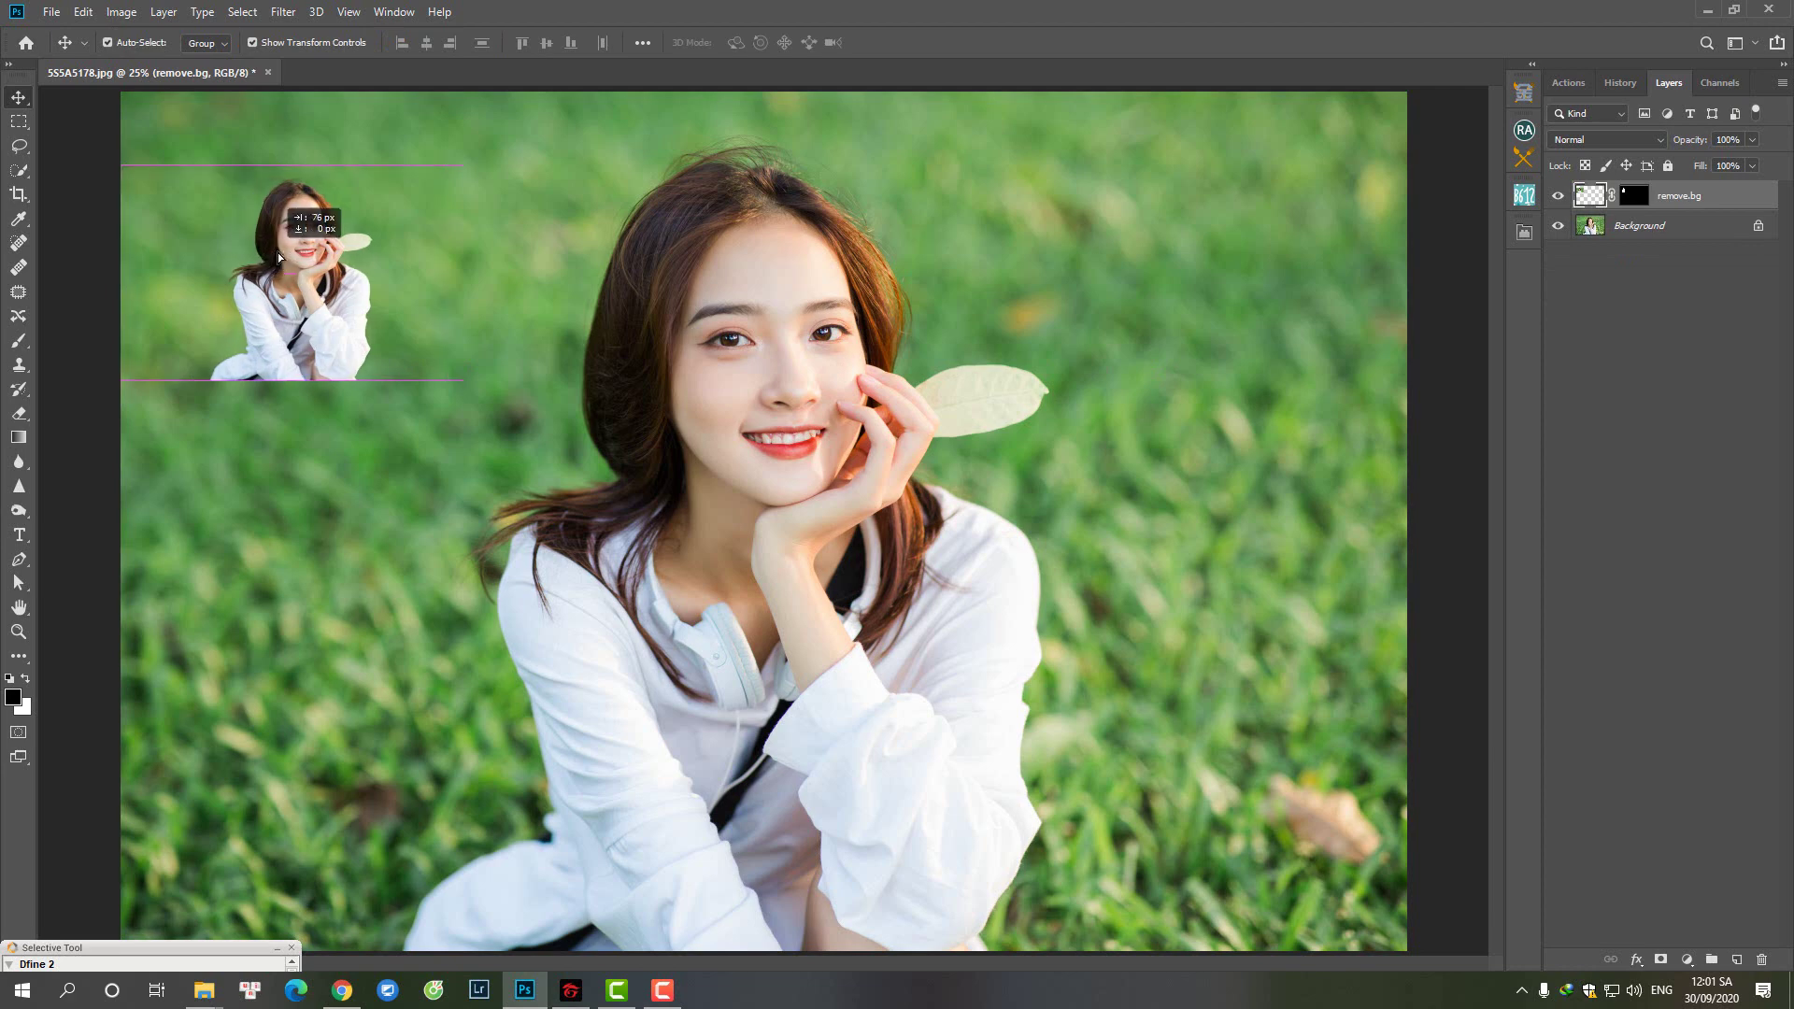
drag(254, 265, 284, 266)
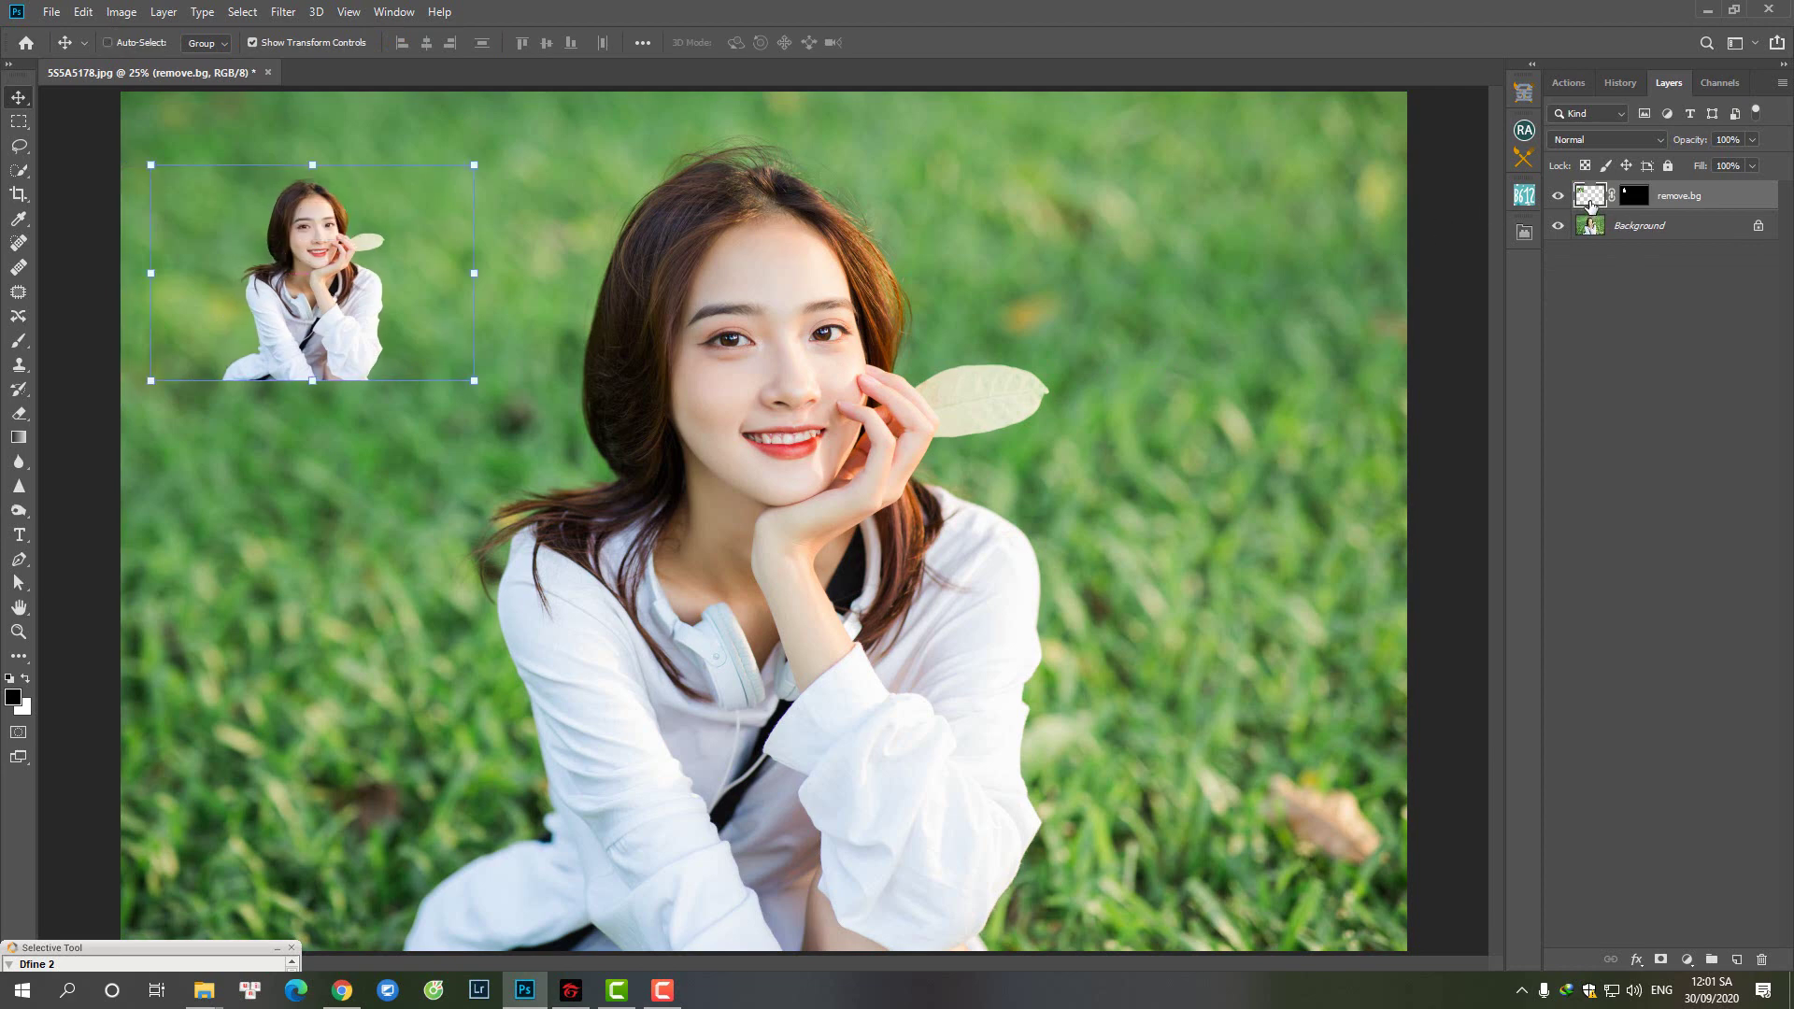
key(ctrl)
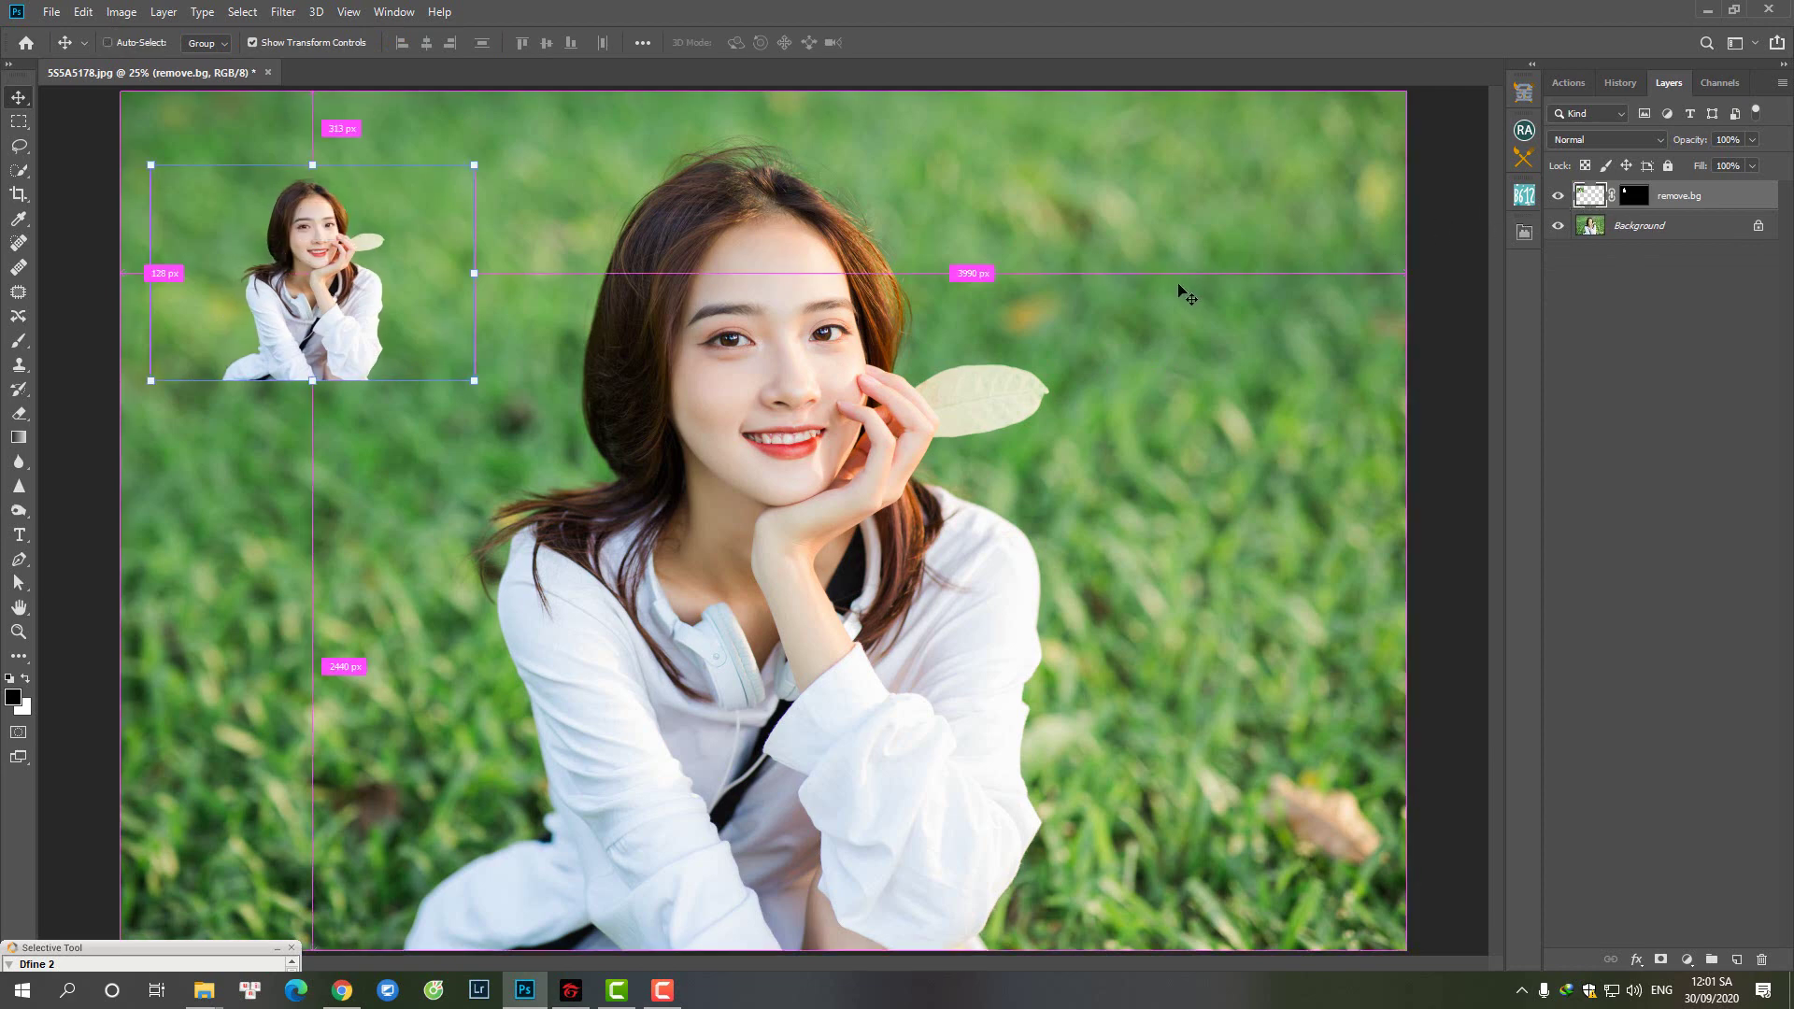
key(ctrl+v)
key(ctrl+v)
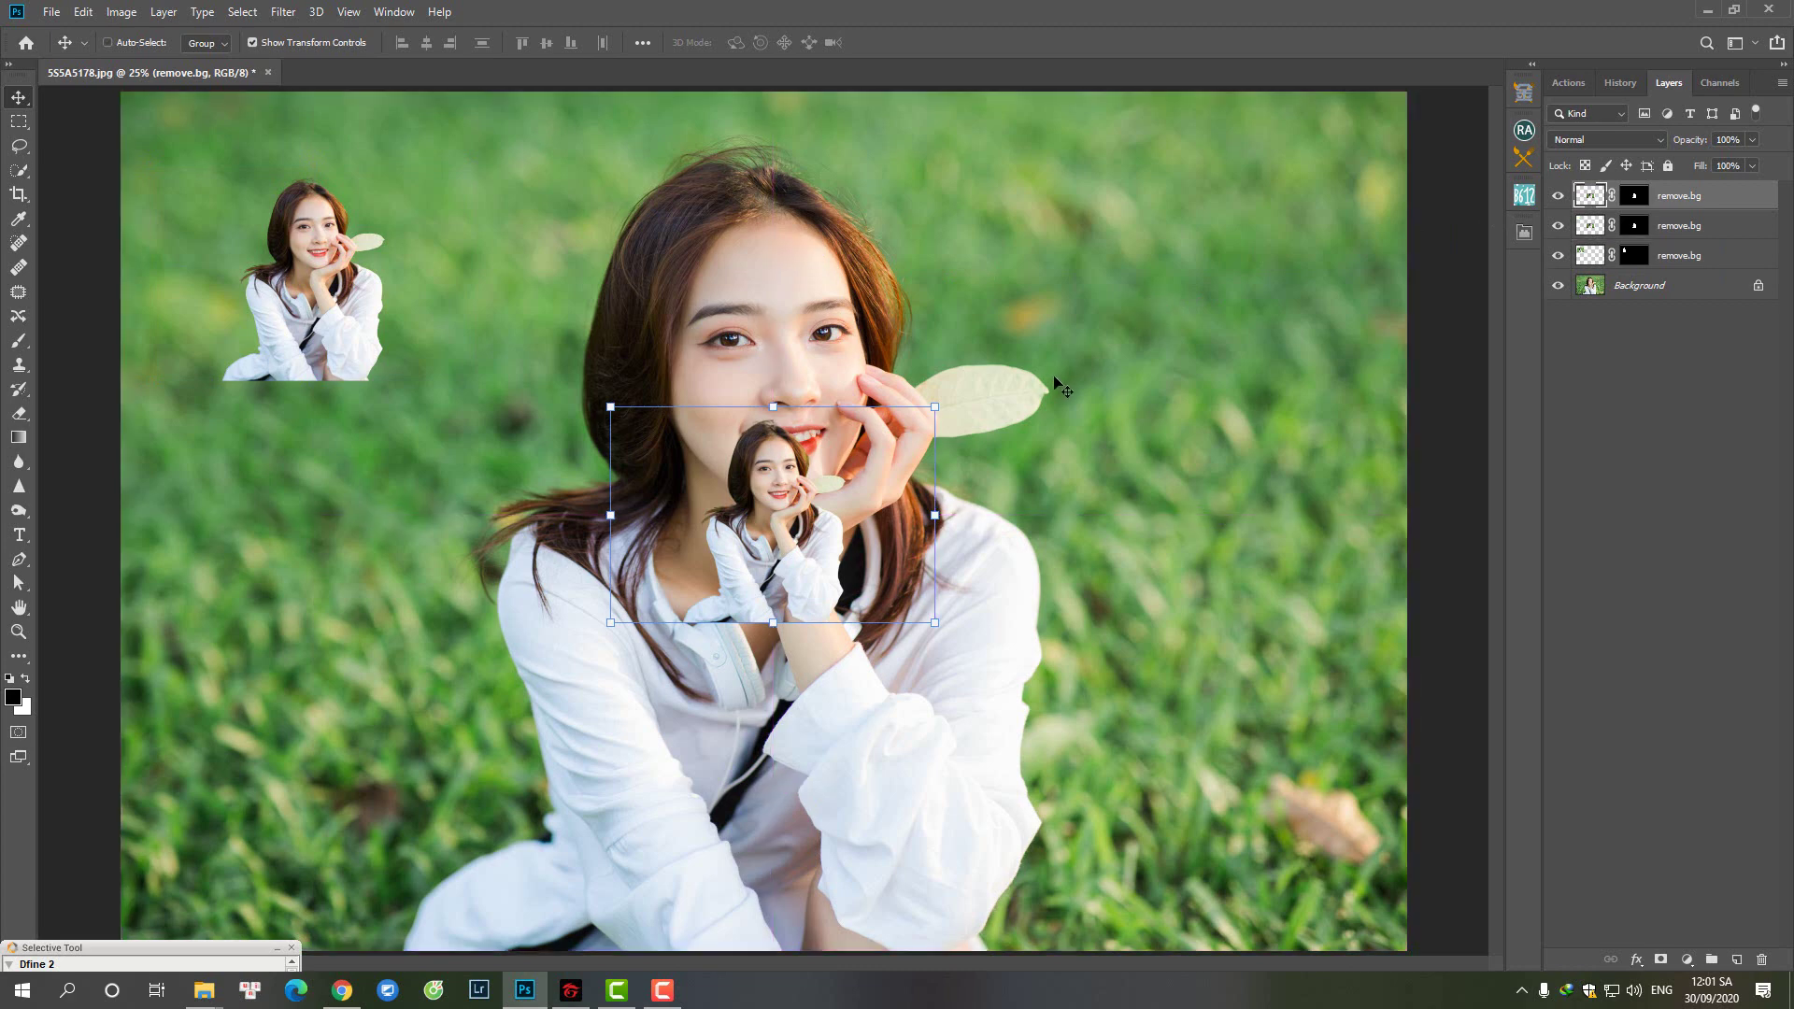
key(ctrl+v)
Step: Place the copies right of her face, lower left and lower right, aligning the left edge
key(ctrl+t)
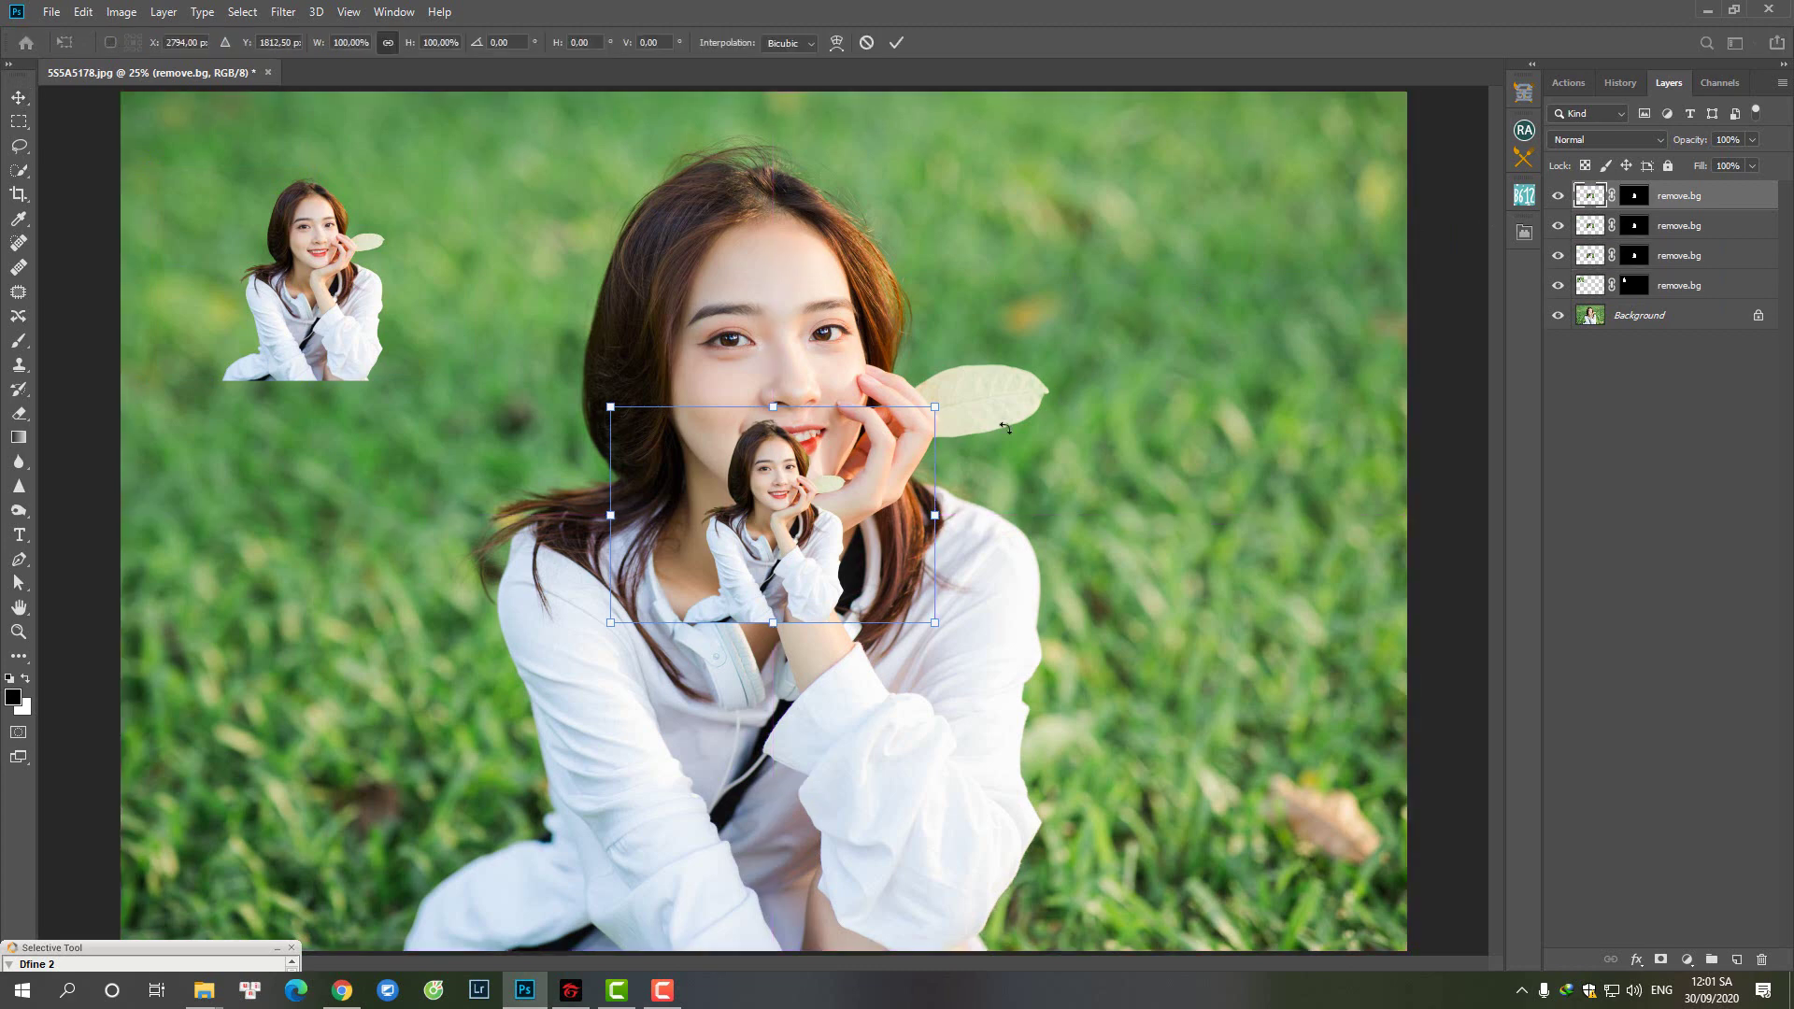
drag(878, 486, 1178, 340)
key(Return)
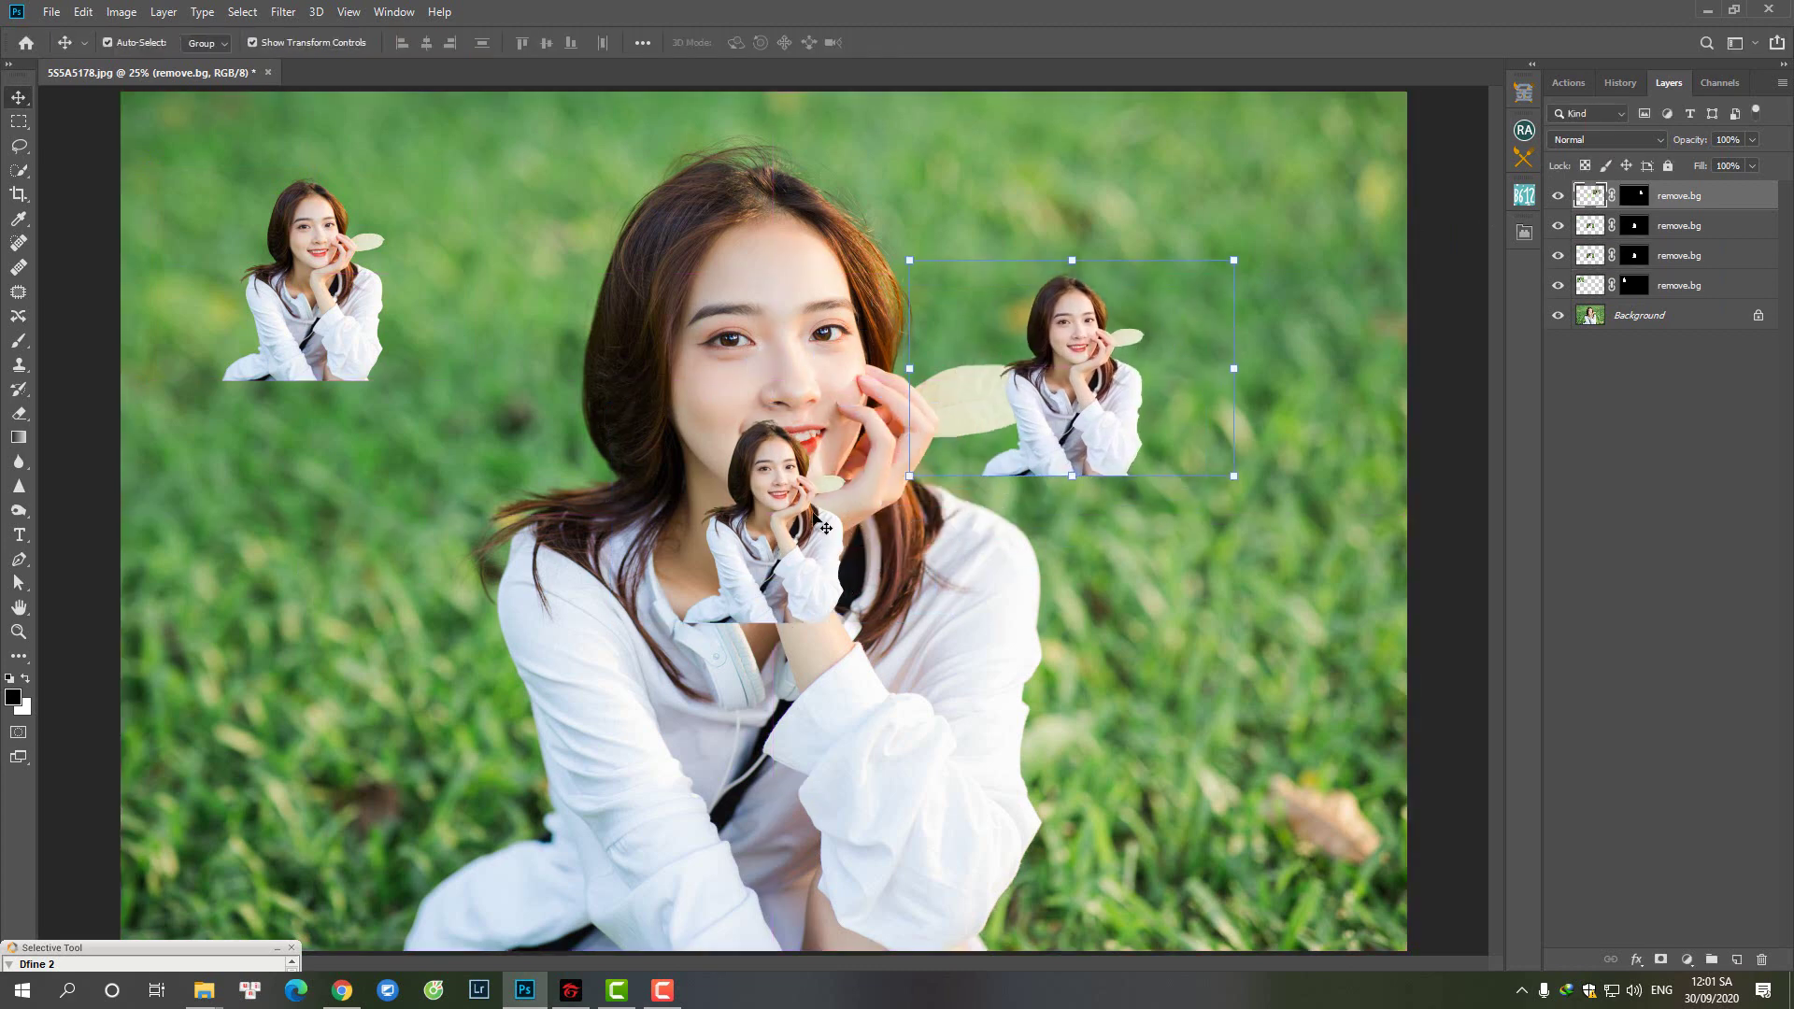
drag(825, 528, 297, 586)
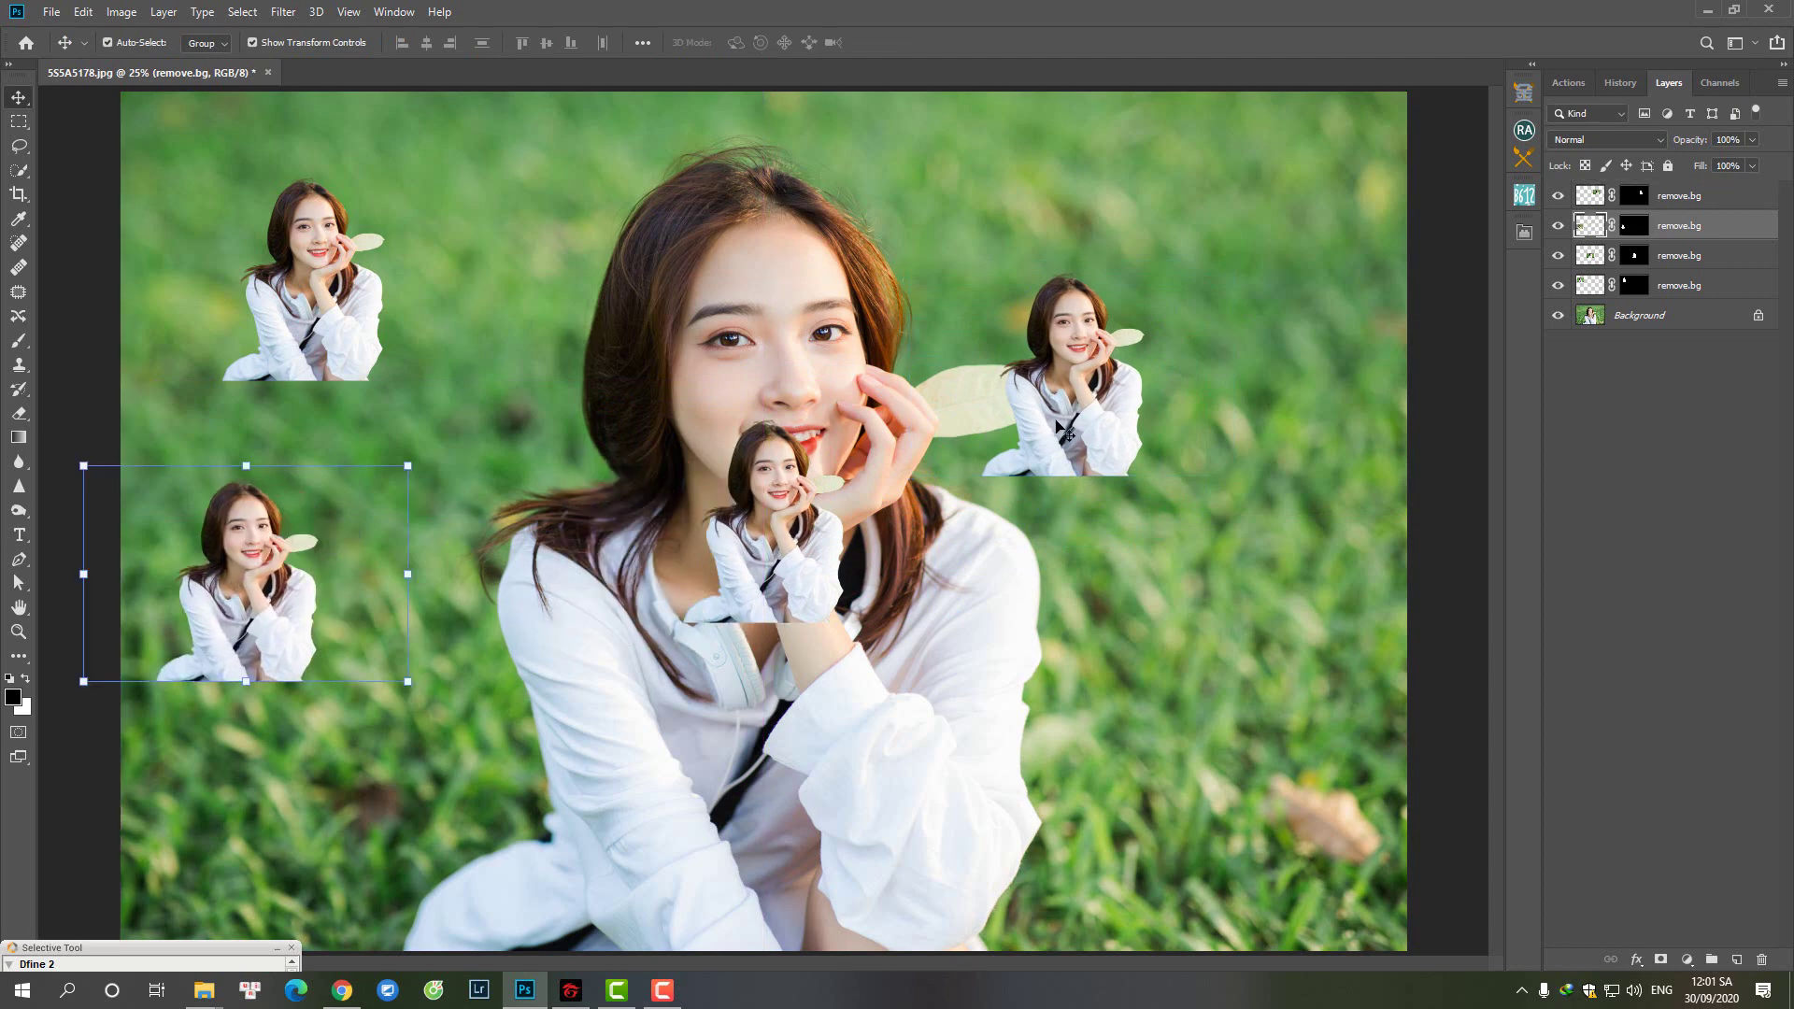
drag(1063, 430, 1129, 403)
drag(825, 576, 1300, 689)
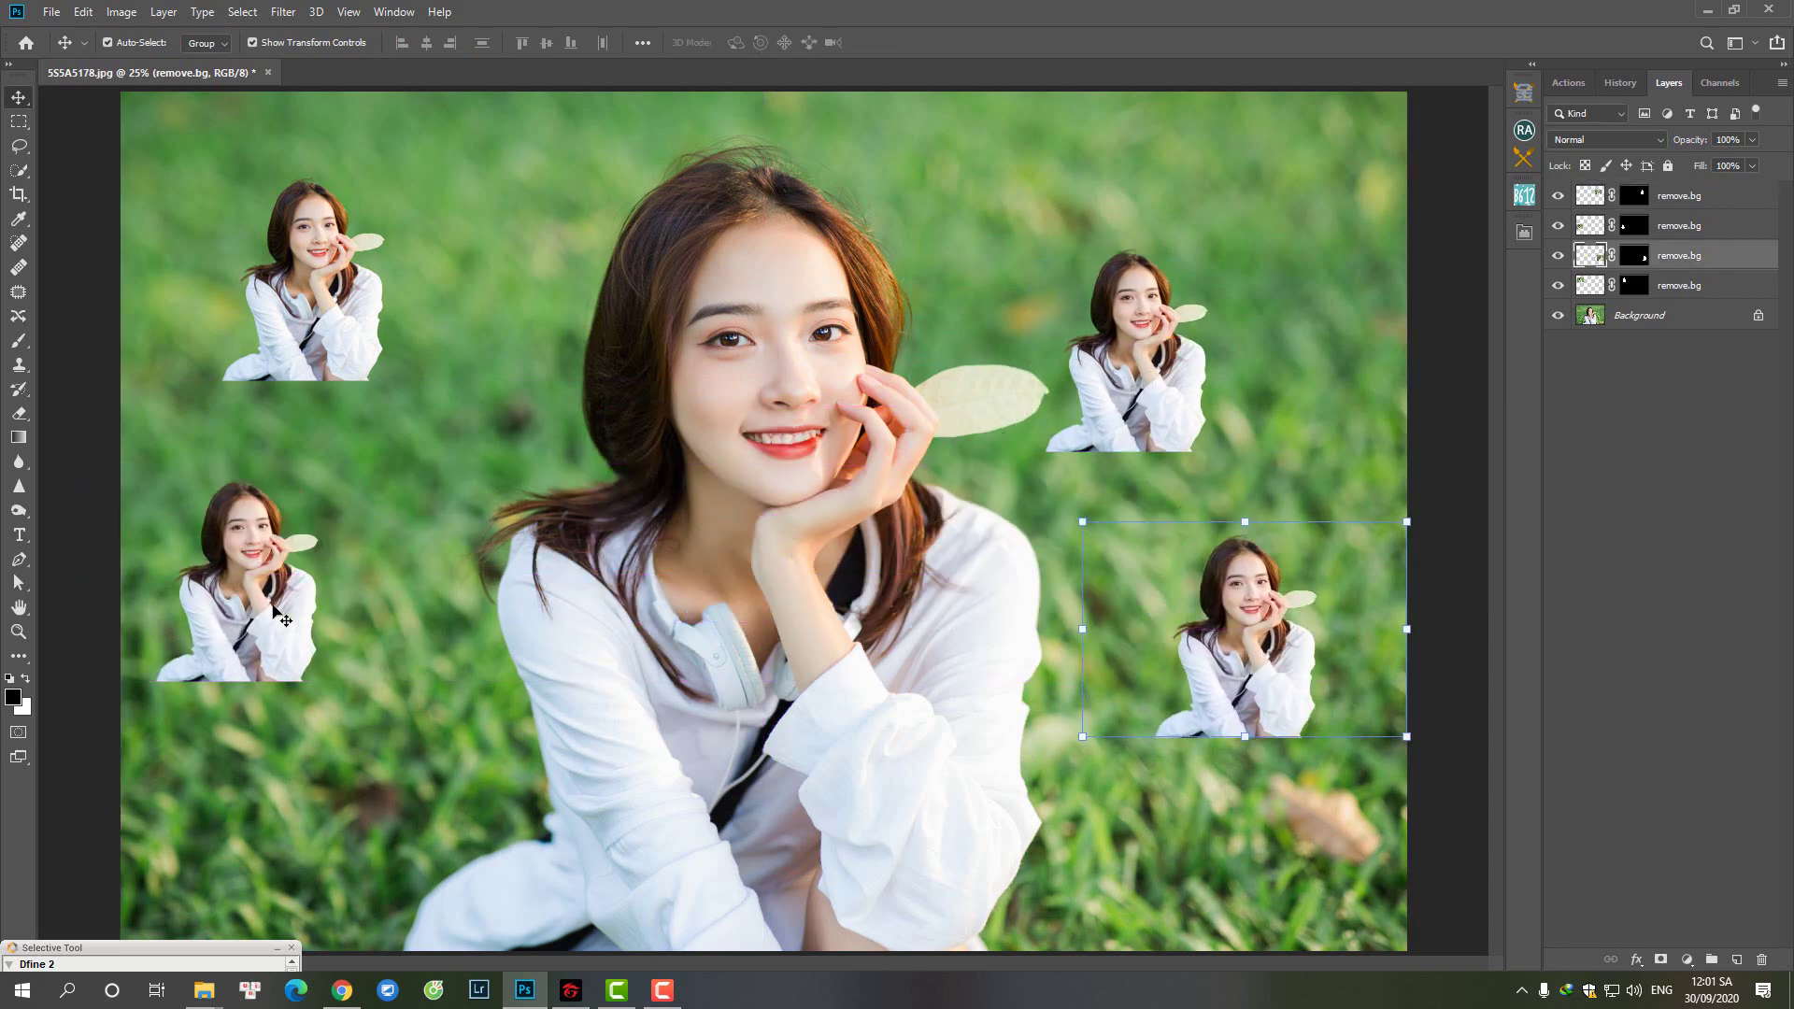
drag(278, 612, 318, 665)
key(ctrl+minus)
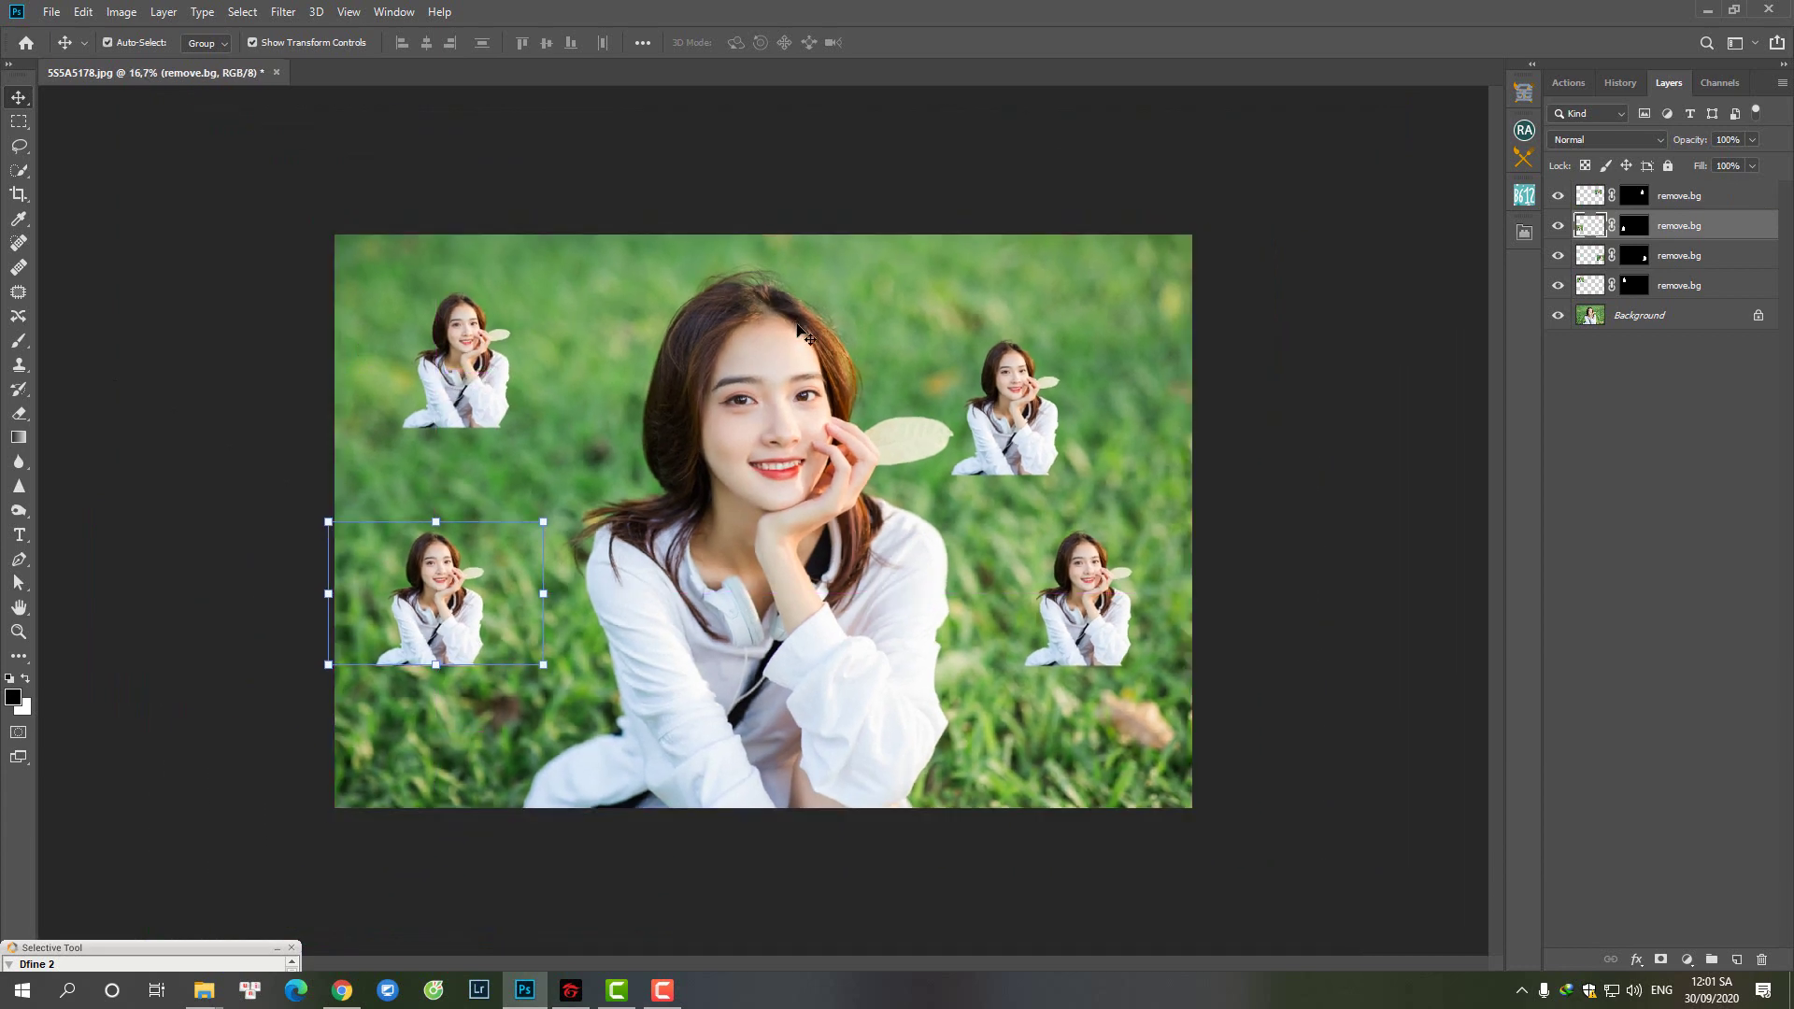
Step: Make four more cutout copies and spread them to the upper left, upper right and lower left
key(j)
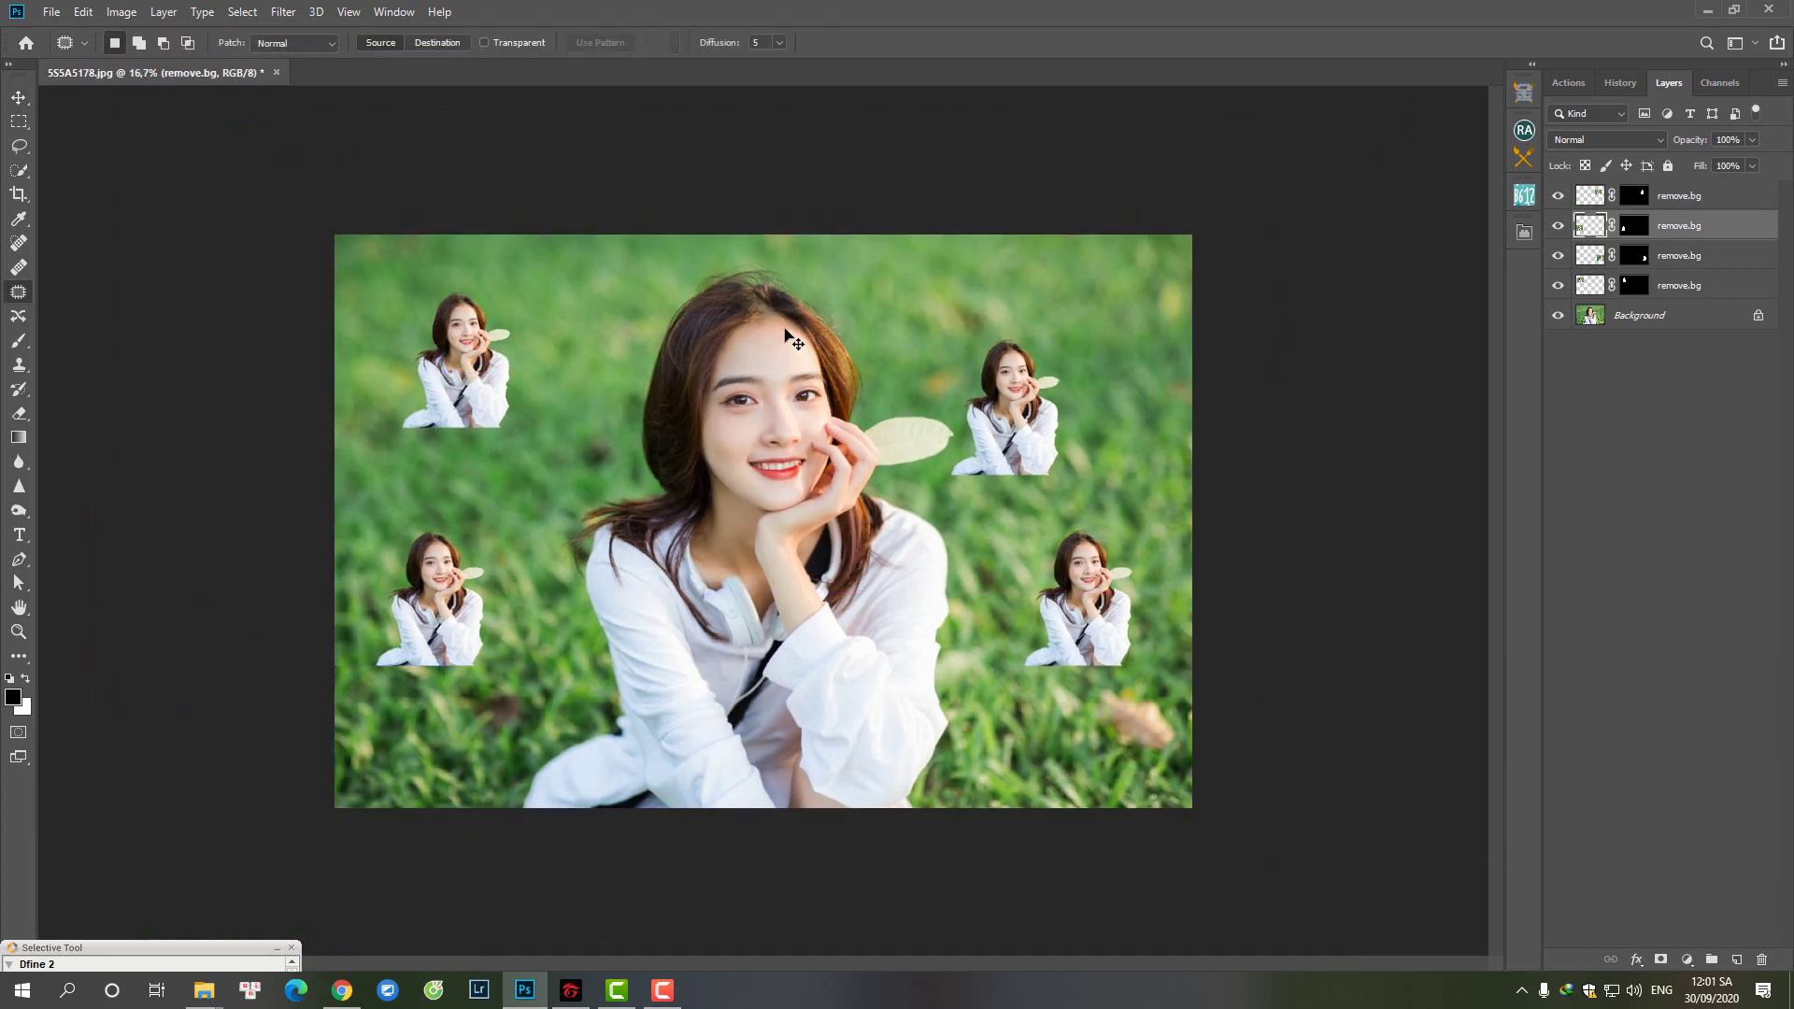
key(ctrl+v)
key(ctrl+v)
key(ctrl+v)
key(ctrl+v)
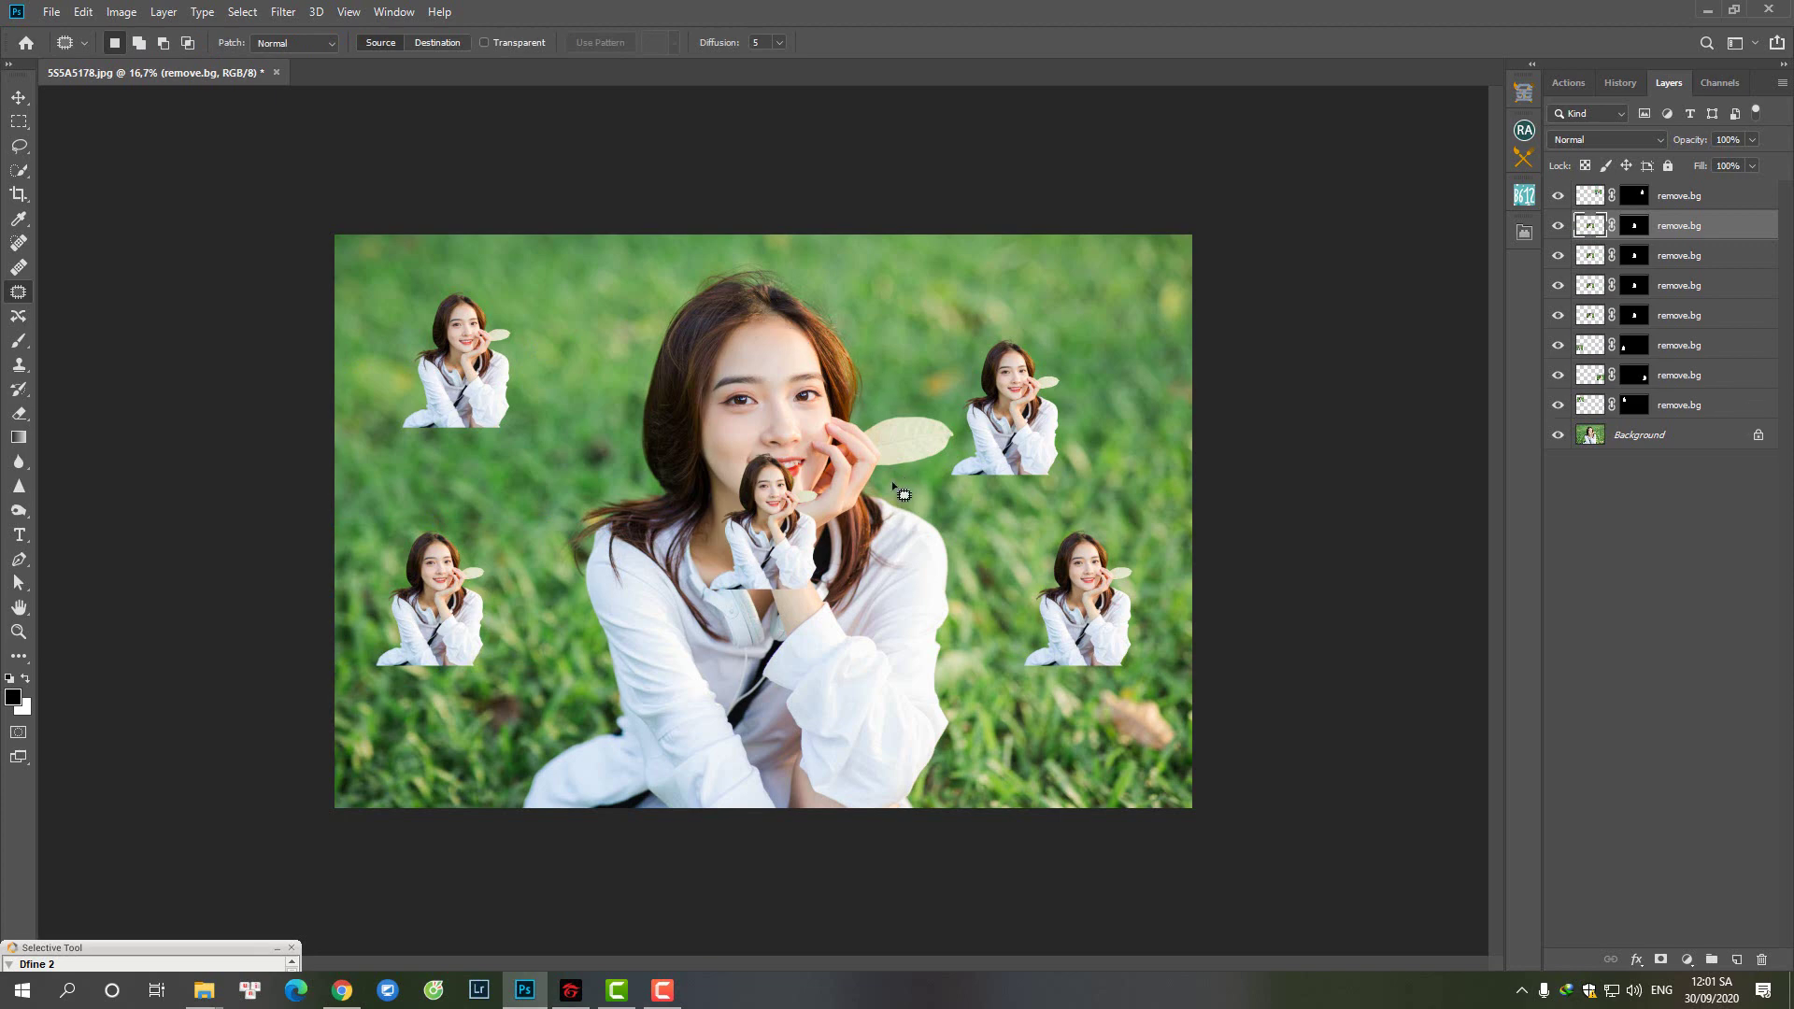
key(b)
key(v)
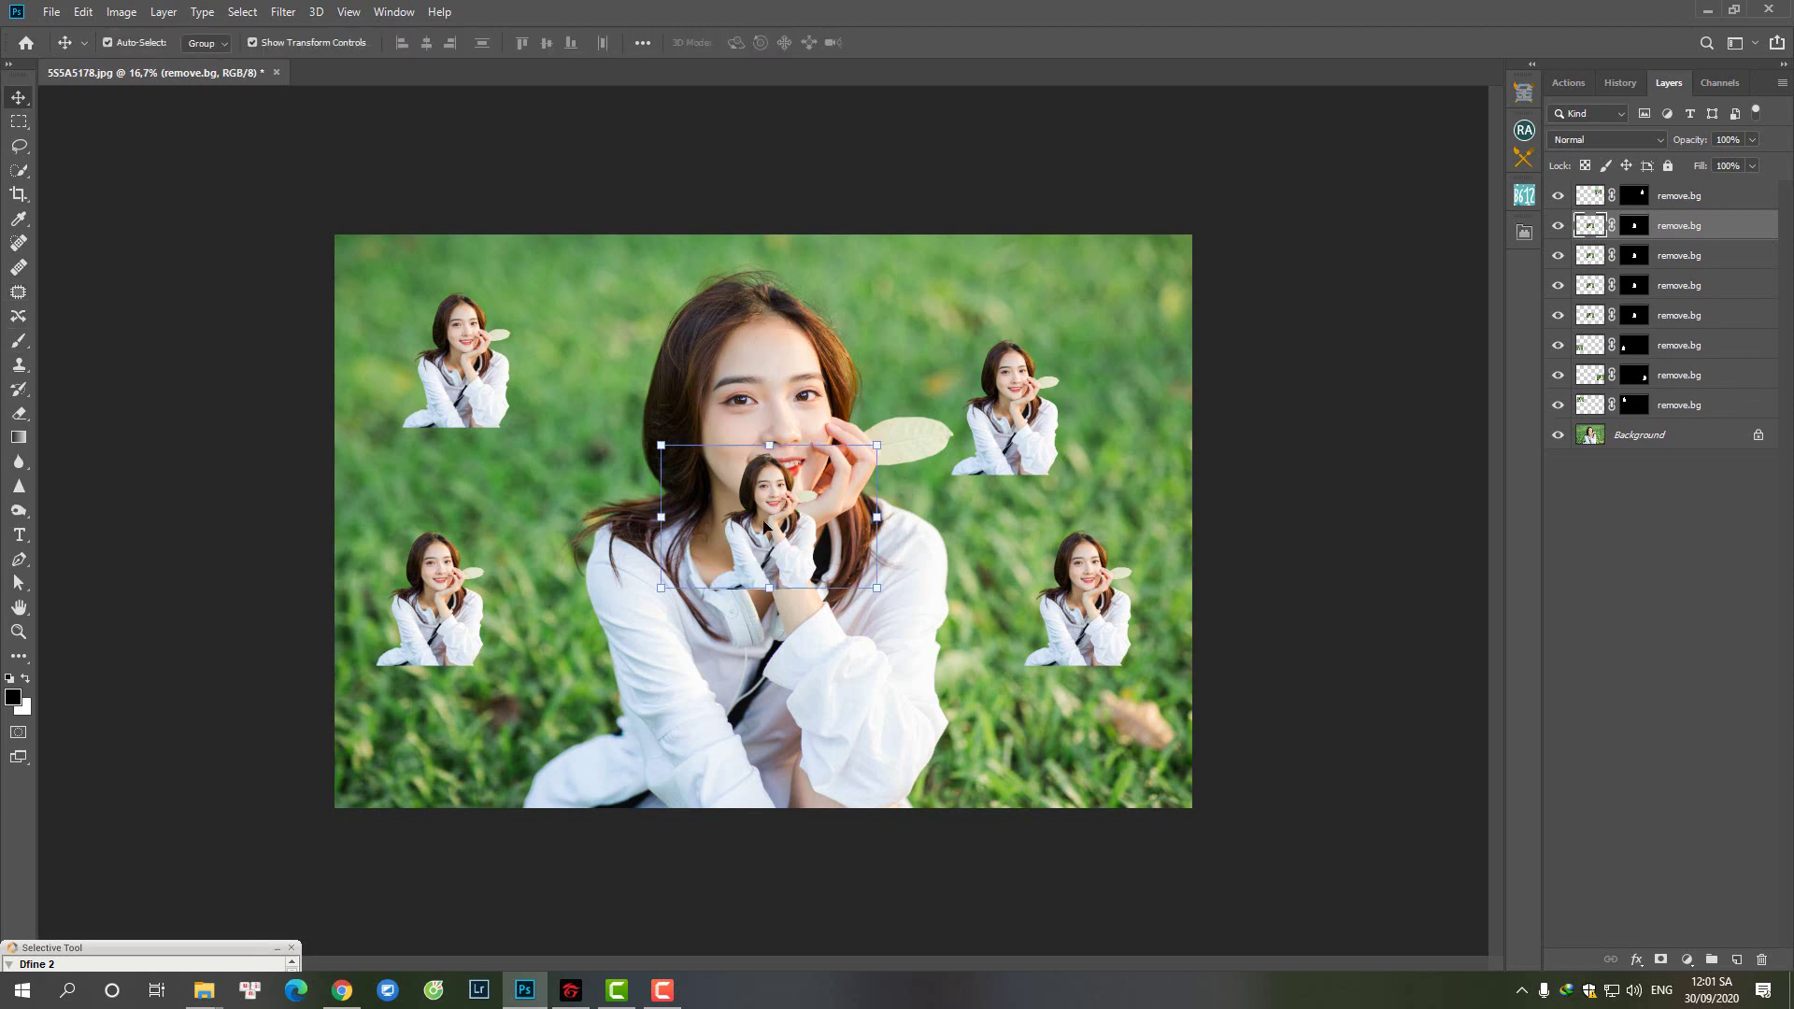
drag(783, 516, 607, 325)
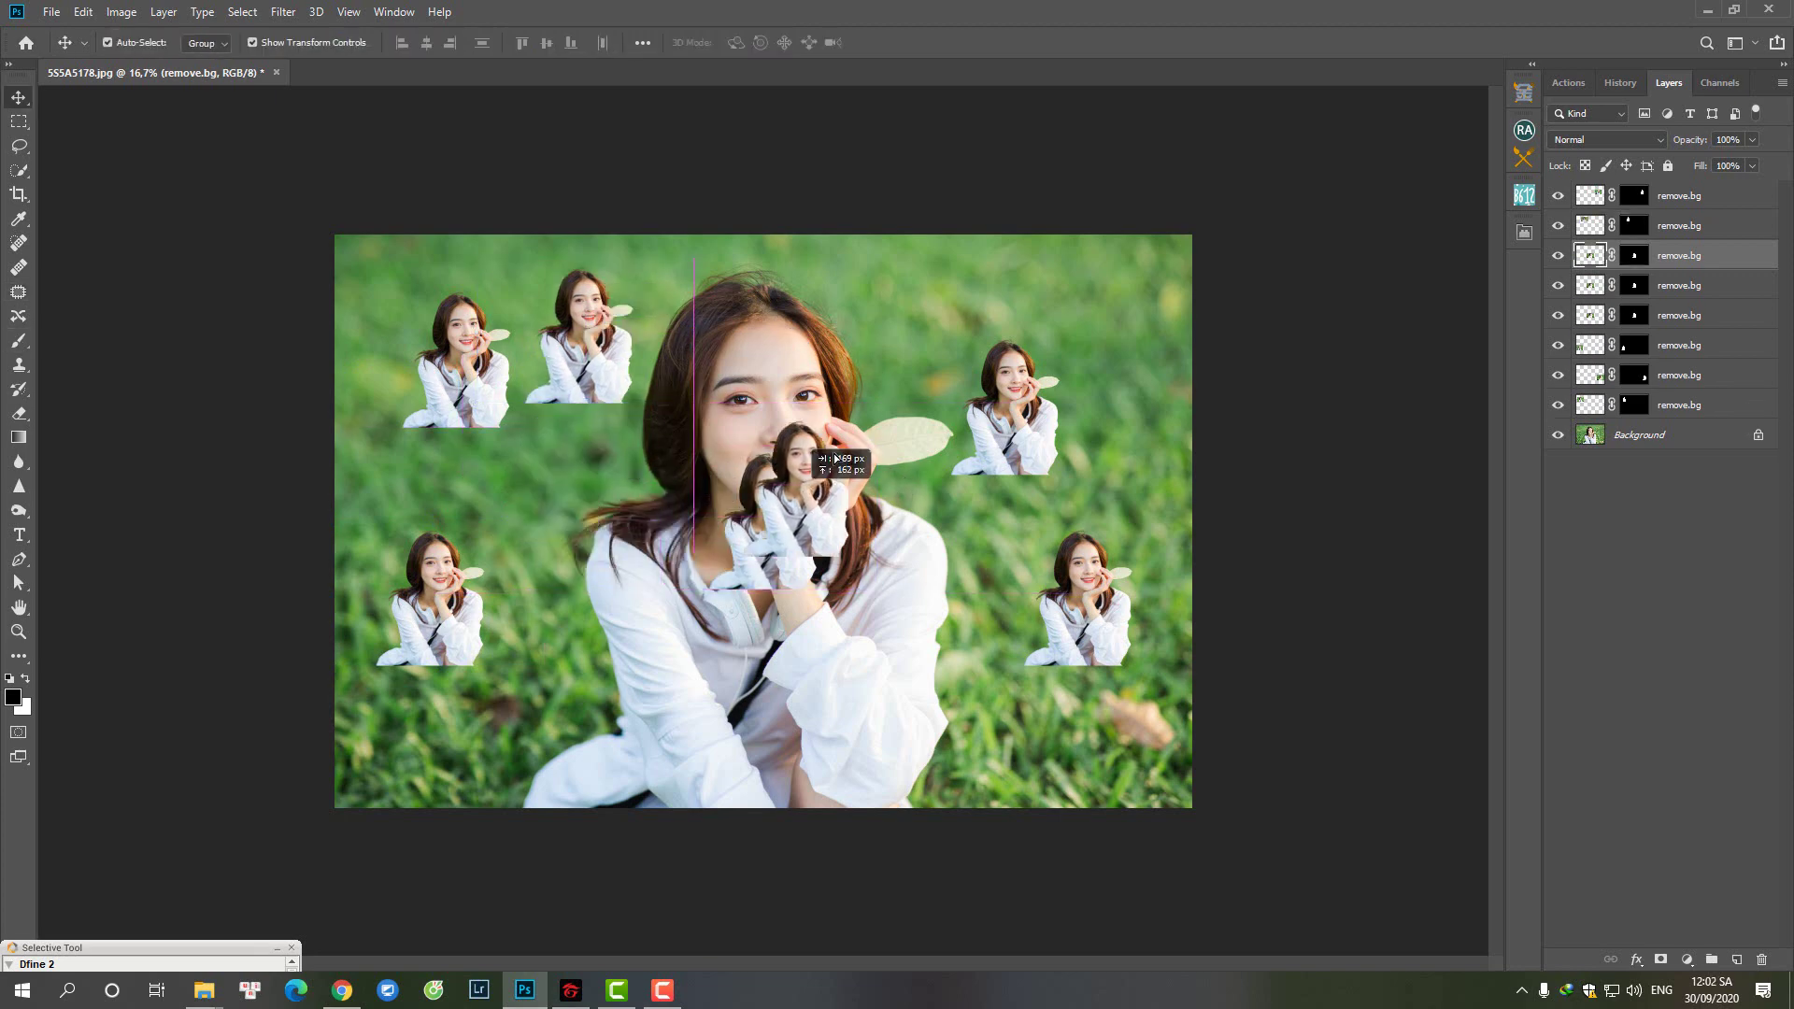
drag(776, 460, 1109, 241)
drag(729, 551, 420, 780)
drag(776, 524, 532, 509)
drag(449, 364, 393, 342)
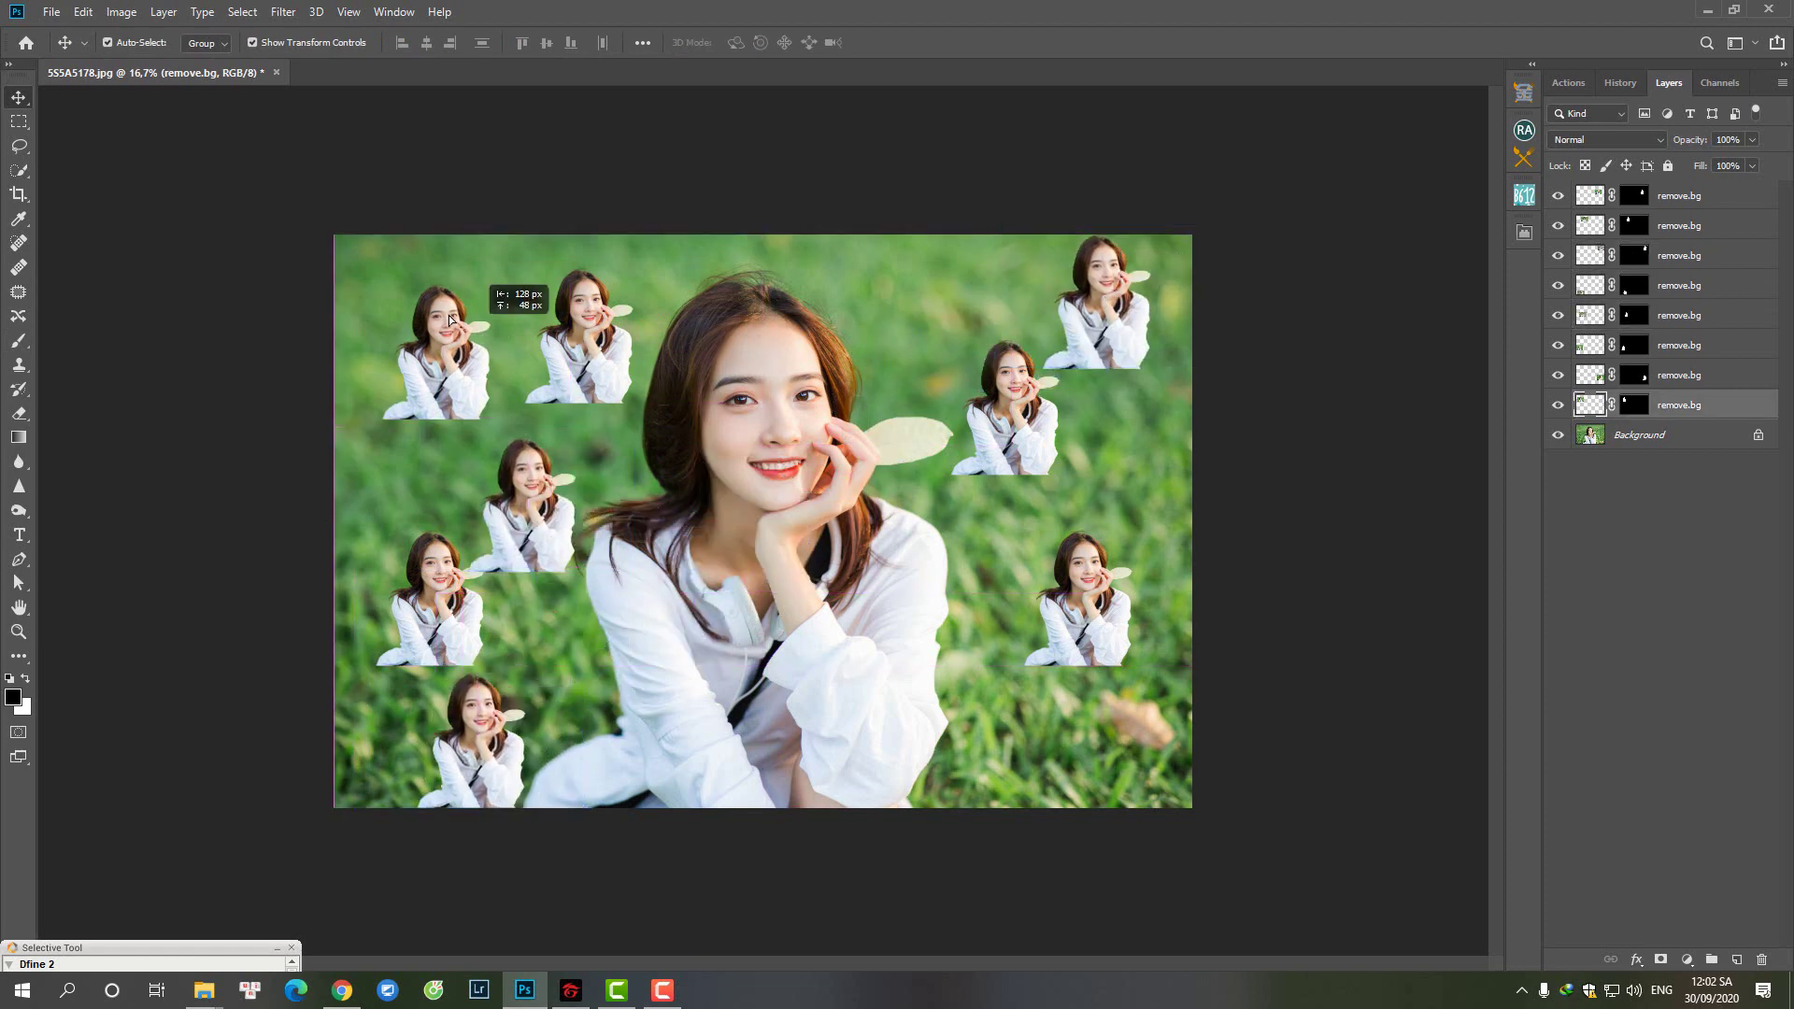
Step: Settle the right-side copies into the bottom-right corner and rearrange the top and upper-left copies
click(587, 313)
click(1098, 631)
drag(1103, 651, 1108, 720)
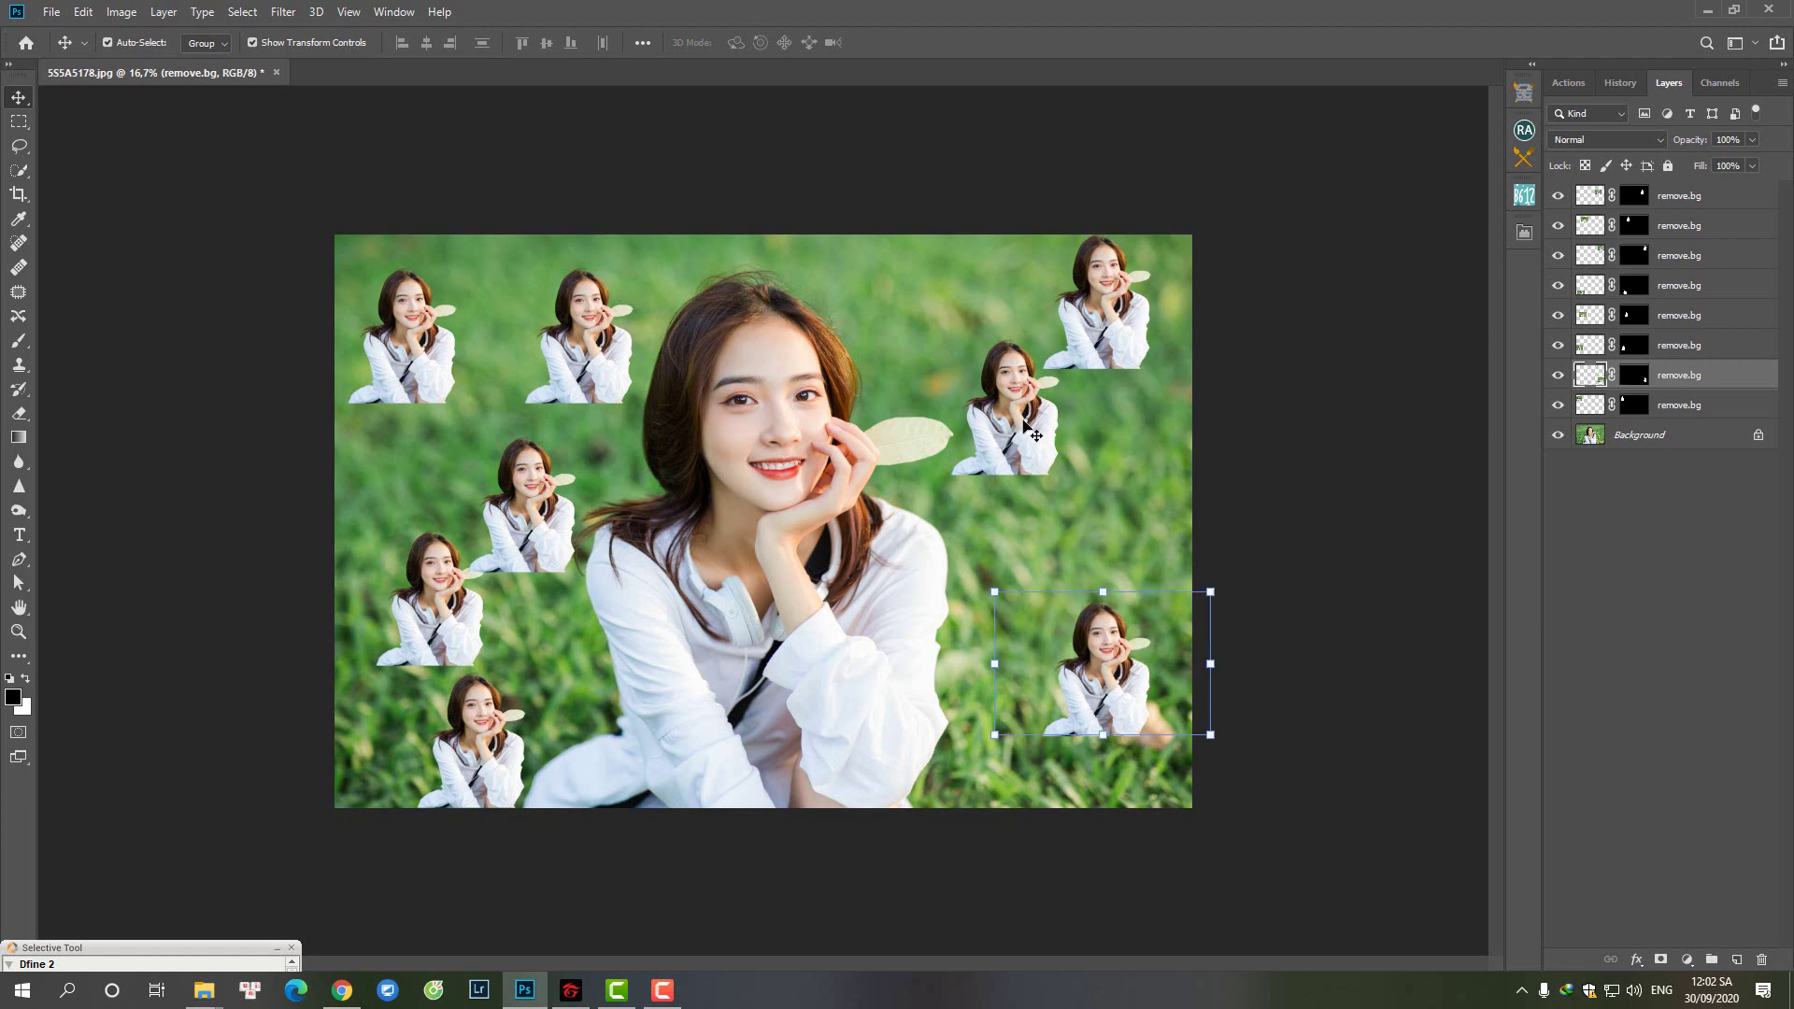
drag(1018, 411, 1095, 506)
drag(1103, 691, 1120, 725)
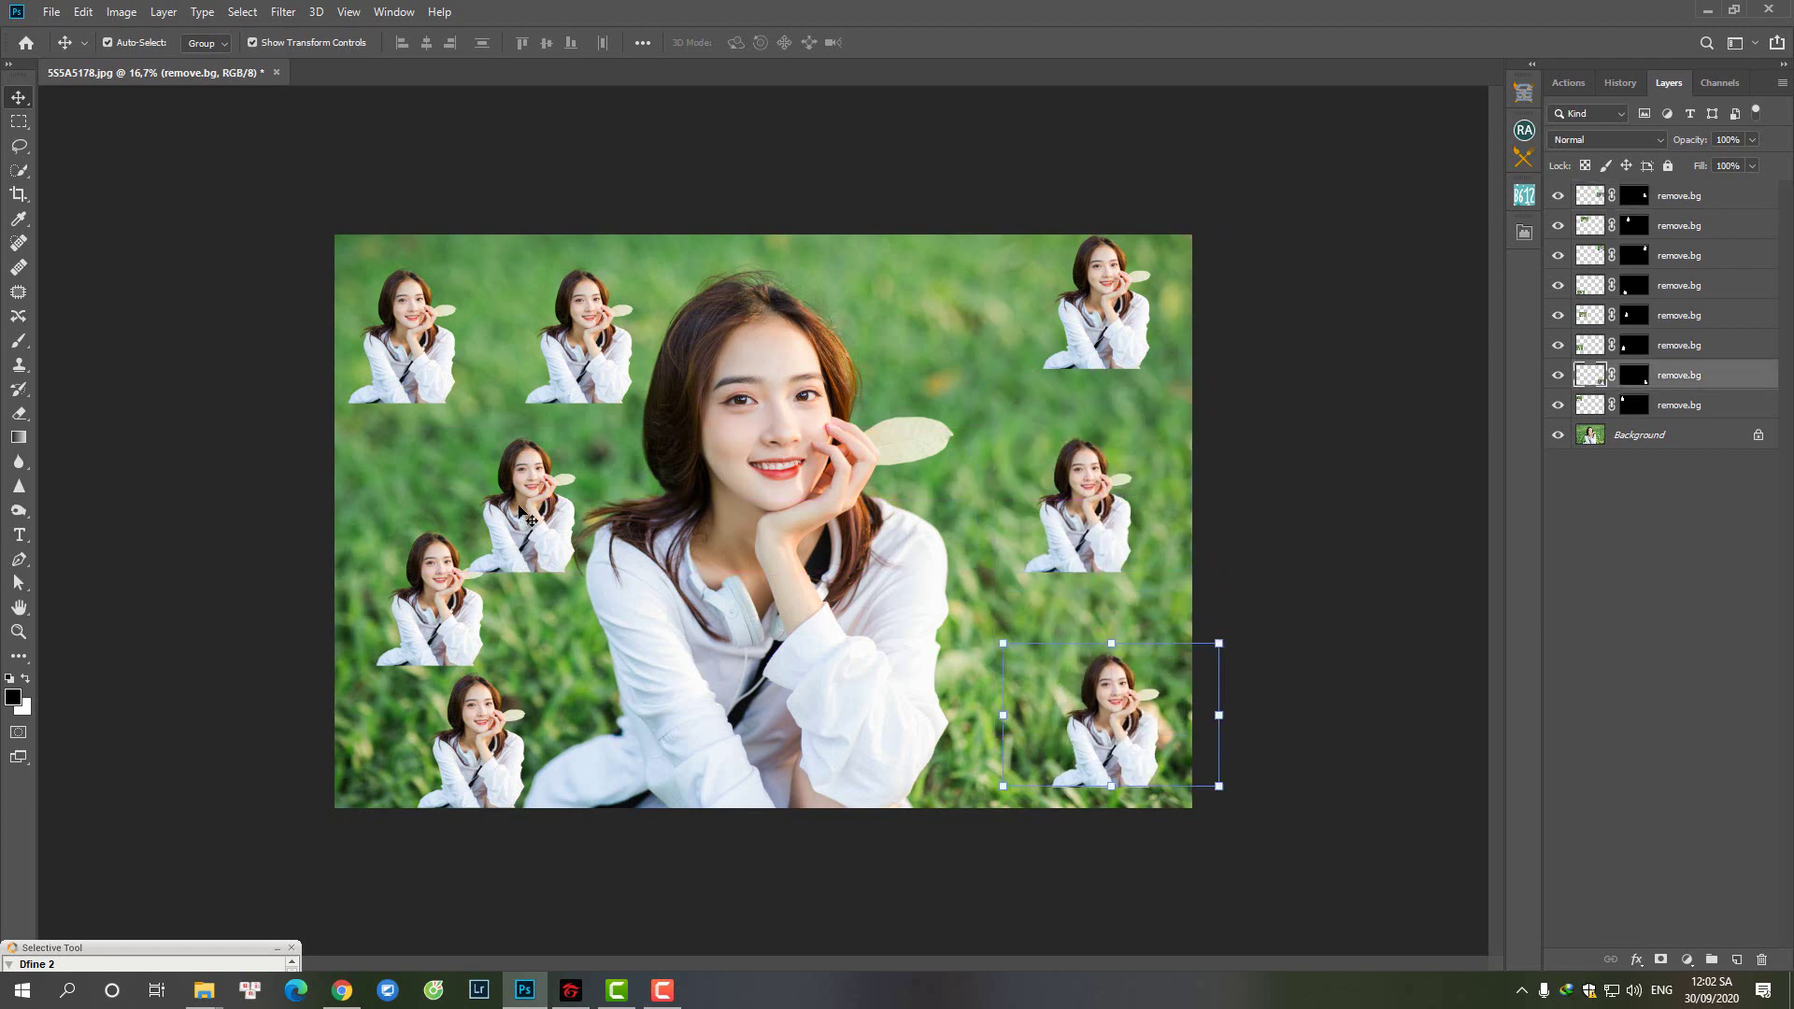
drag(525, 512, 955, 319)
drag(617, 346, 598, 322)
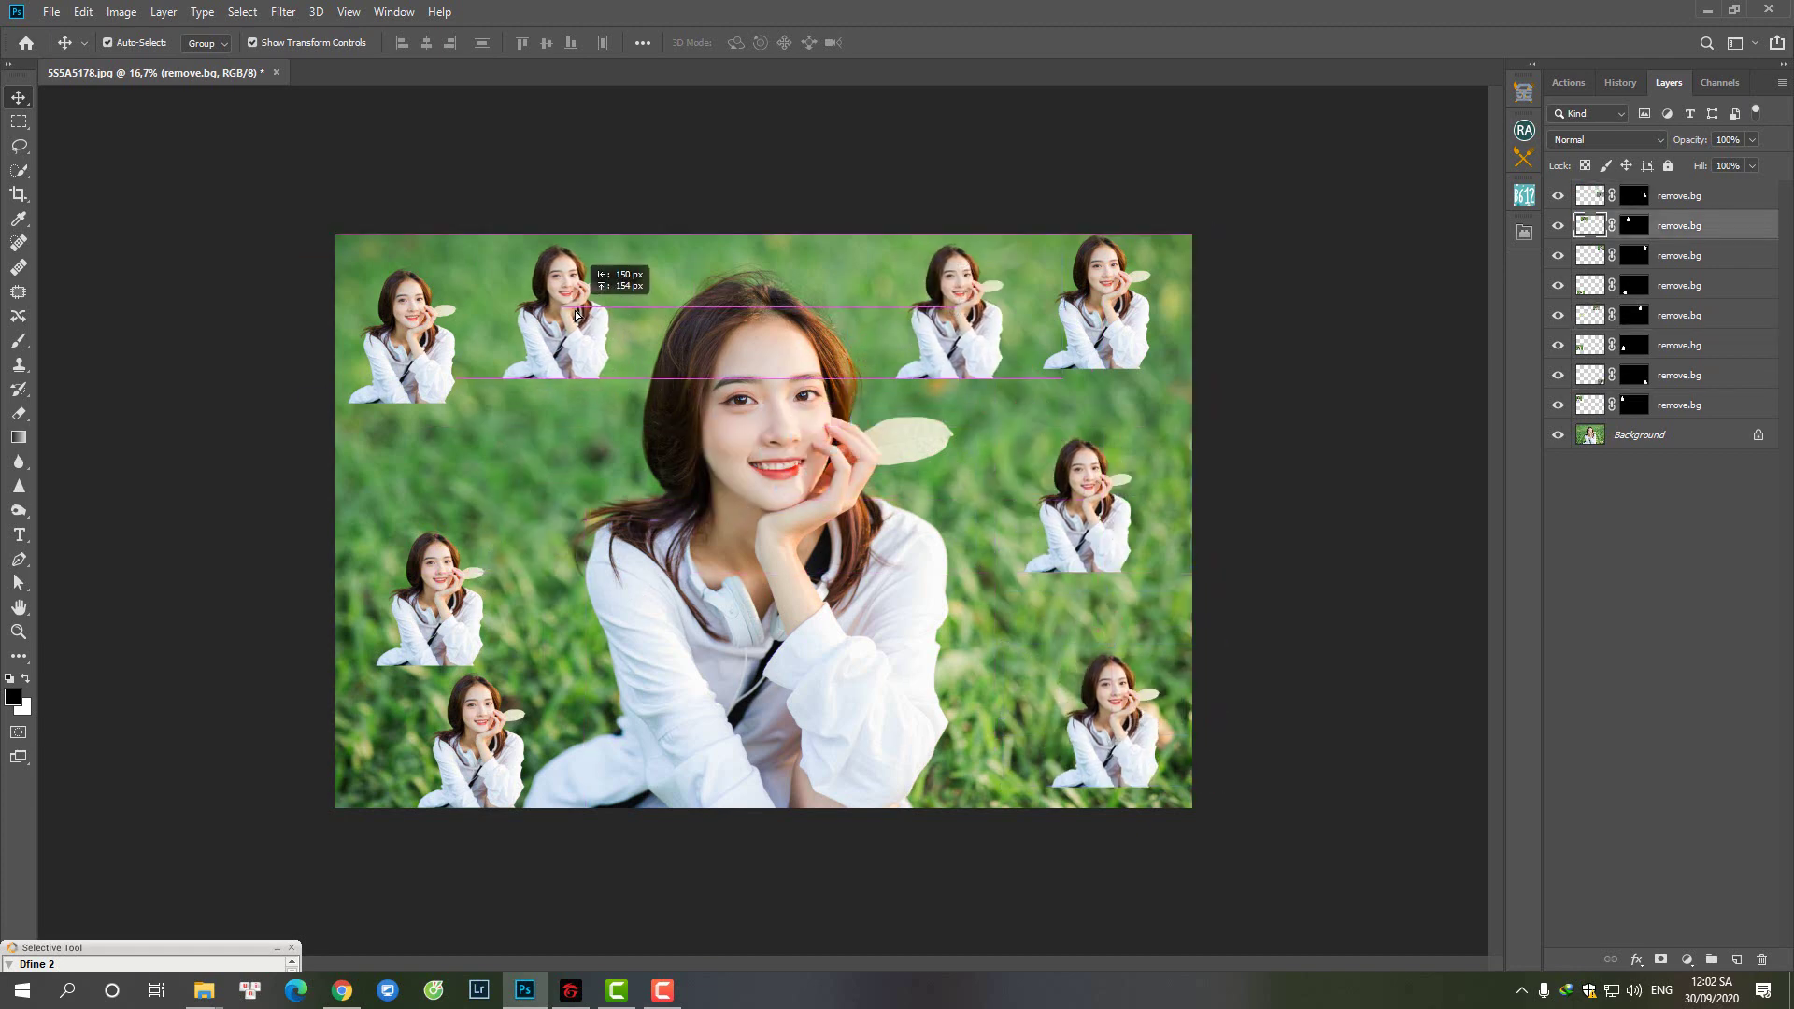
drag(411, 355, 398, 341)
drag(553, 358, 529, 455)
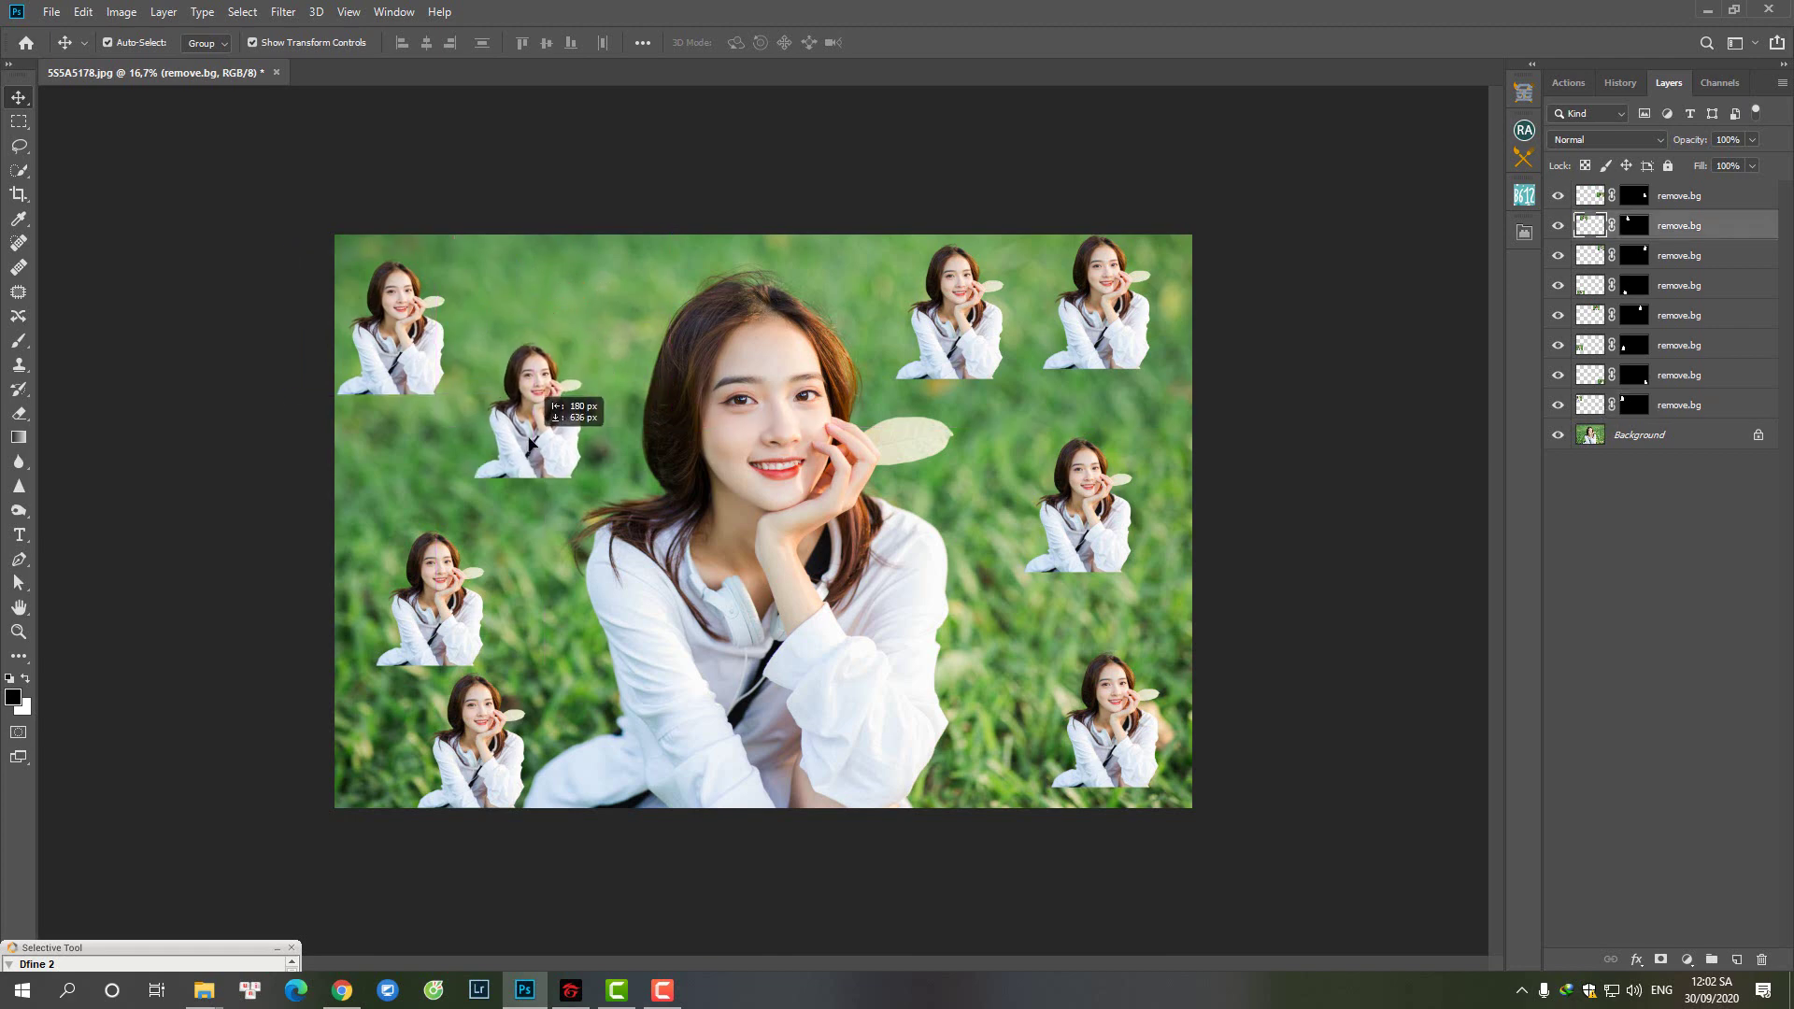
drag(396, 341, 410, 314)
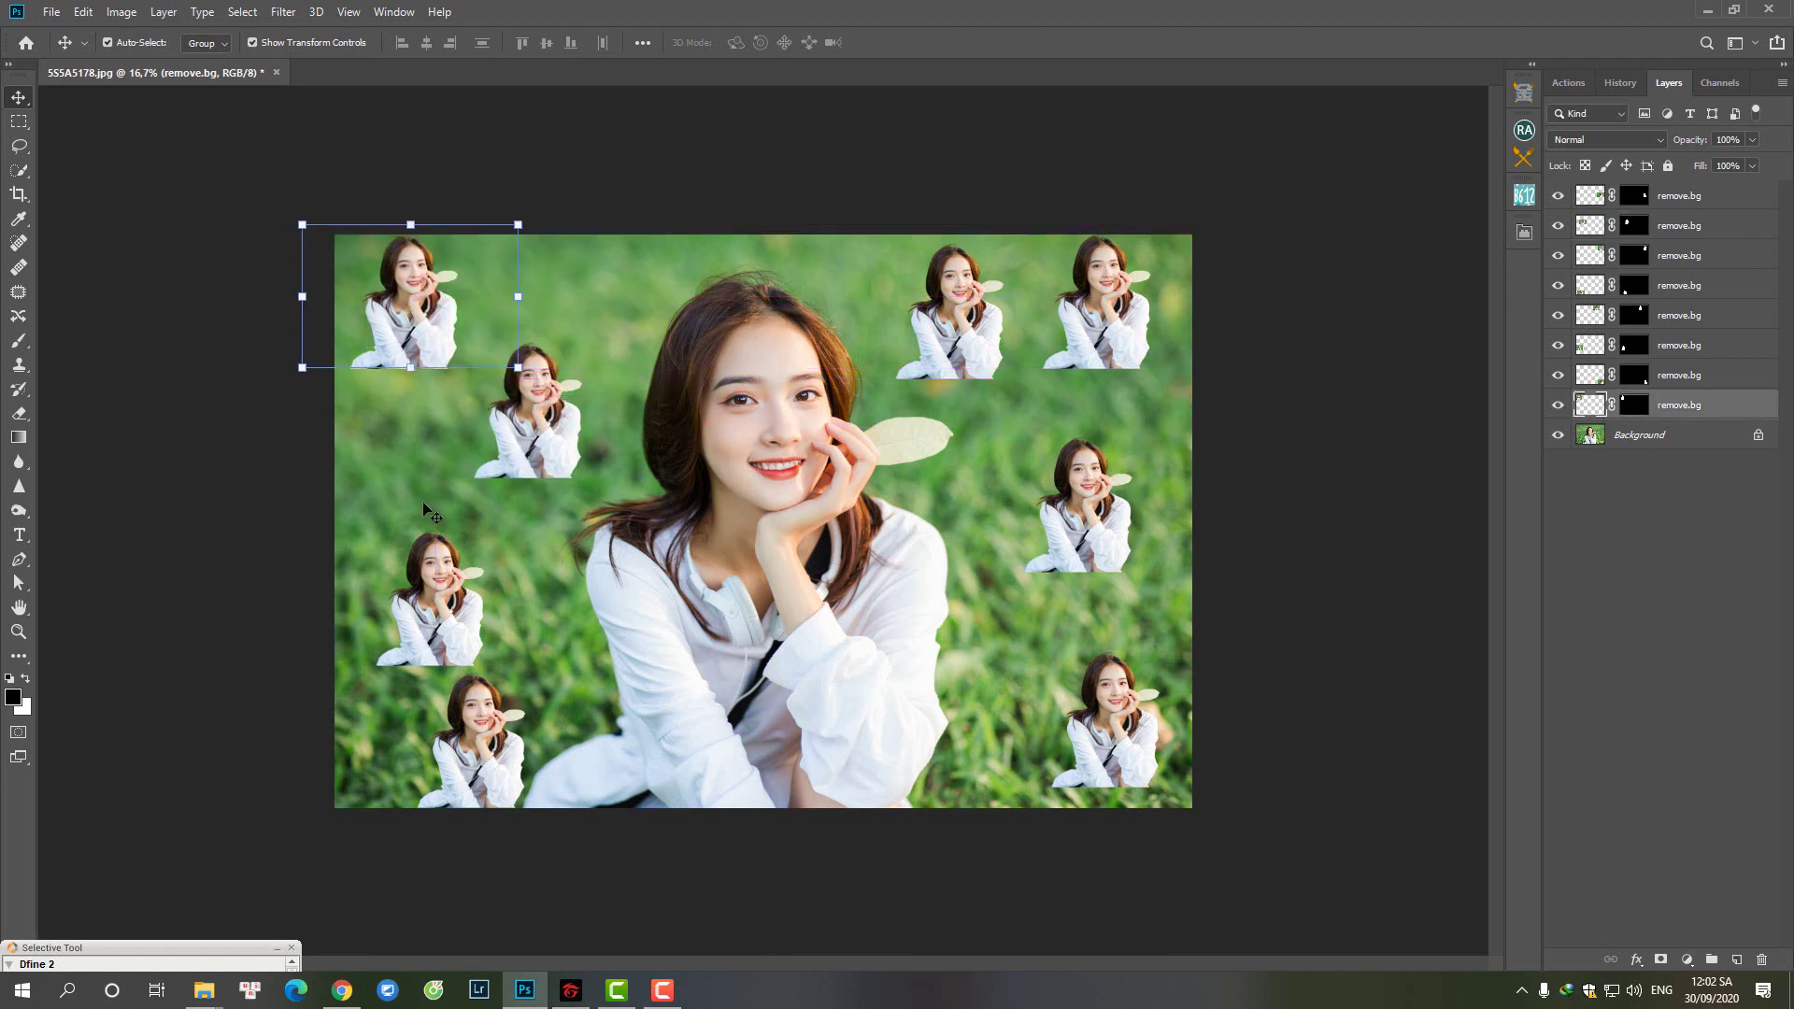
Step: Nudge the left-centre, upper-left, top-right and right-middle copies into tidier alignment
drag(431, 589, 422, 542)
drag(517, 406, 530, 385)
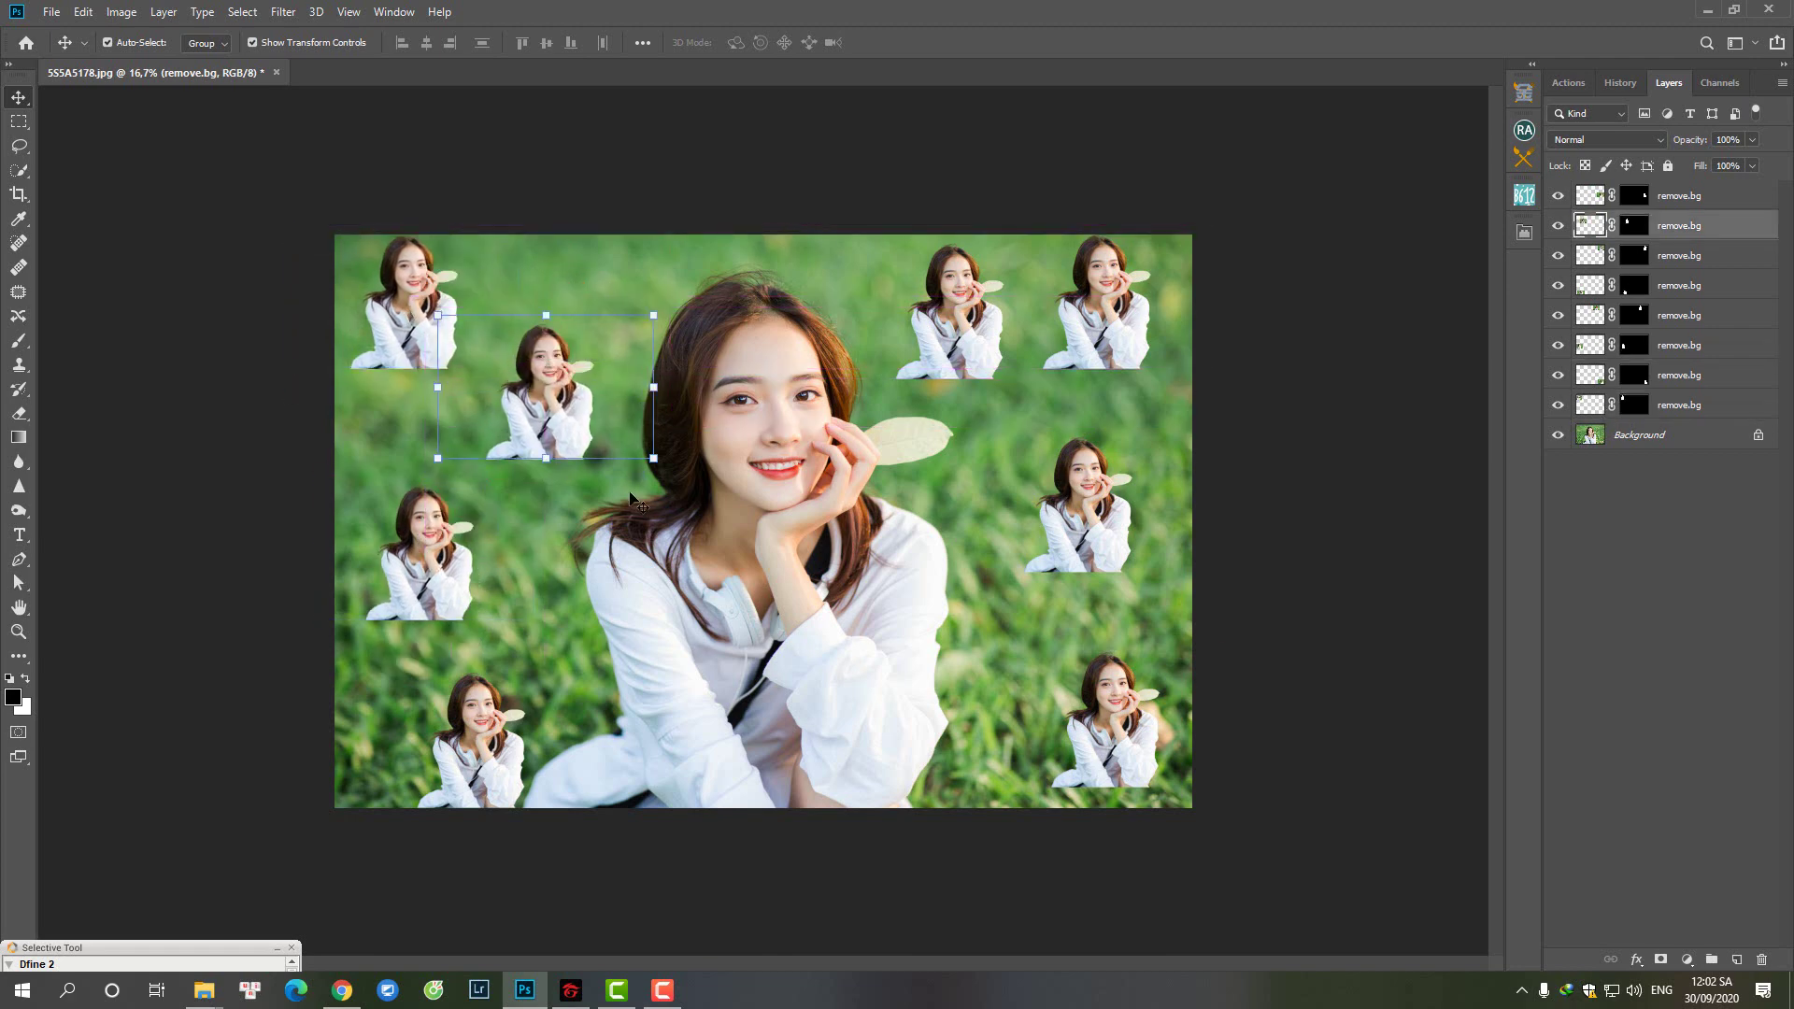
drag(1091, 520, 1091, 529)
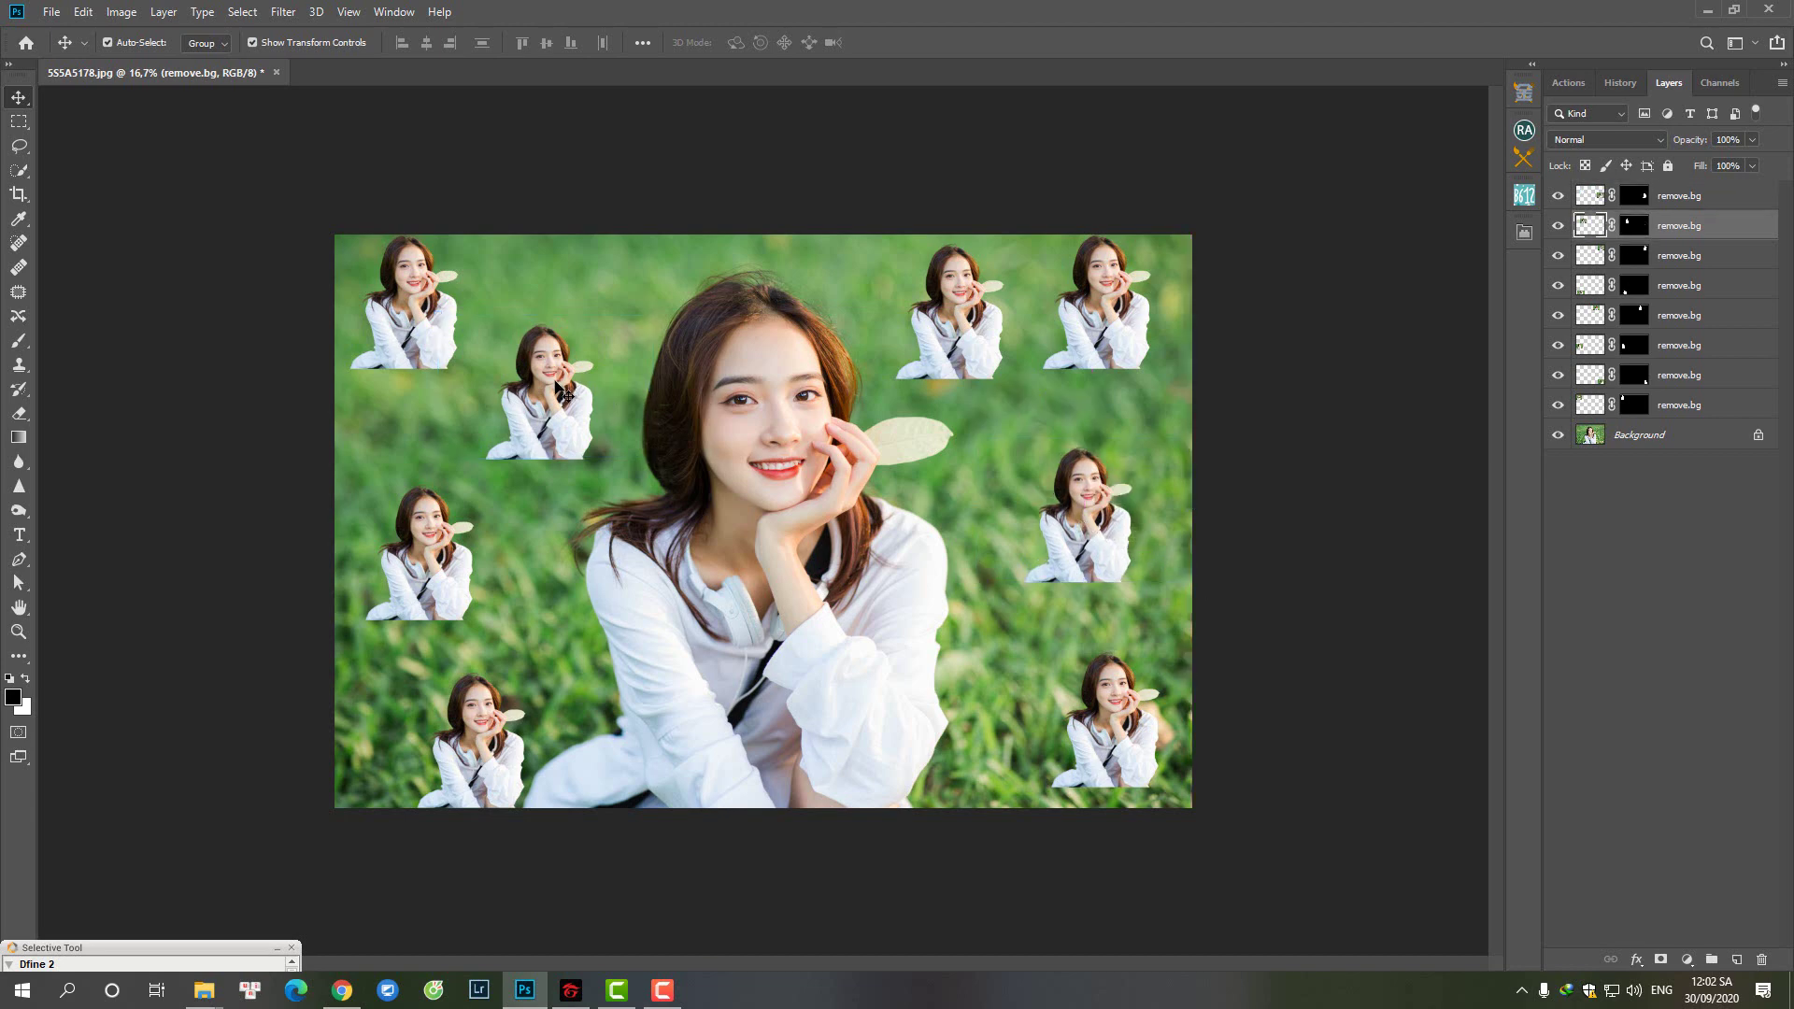
drag(563, 385, 564, 358)
drag(1118, 330, 1137, 339)
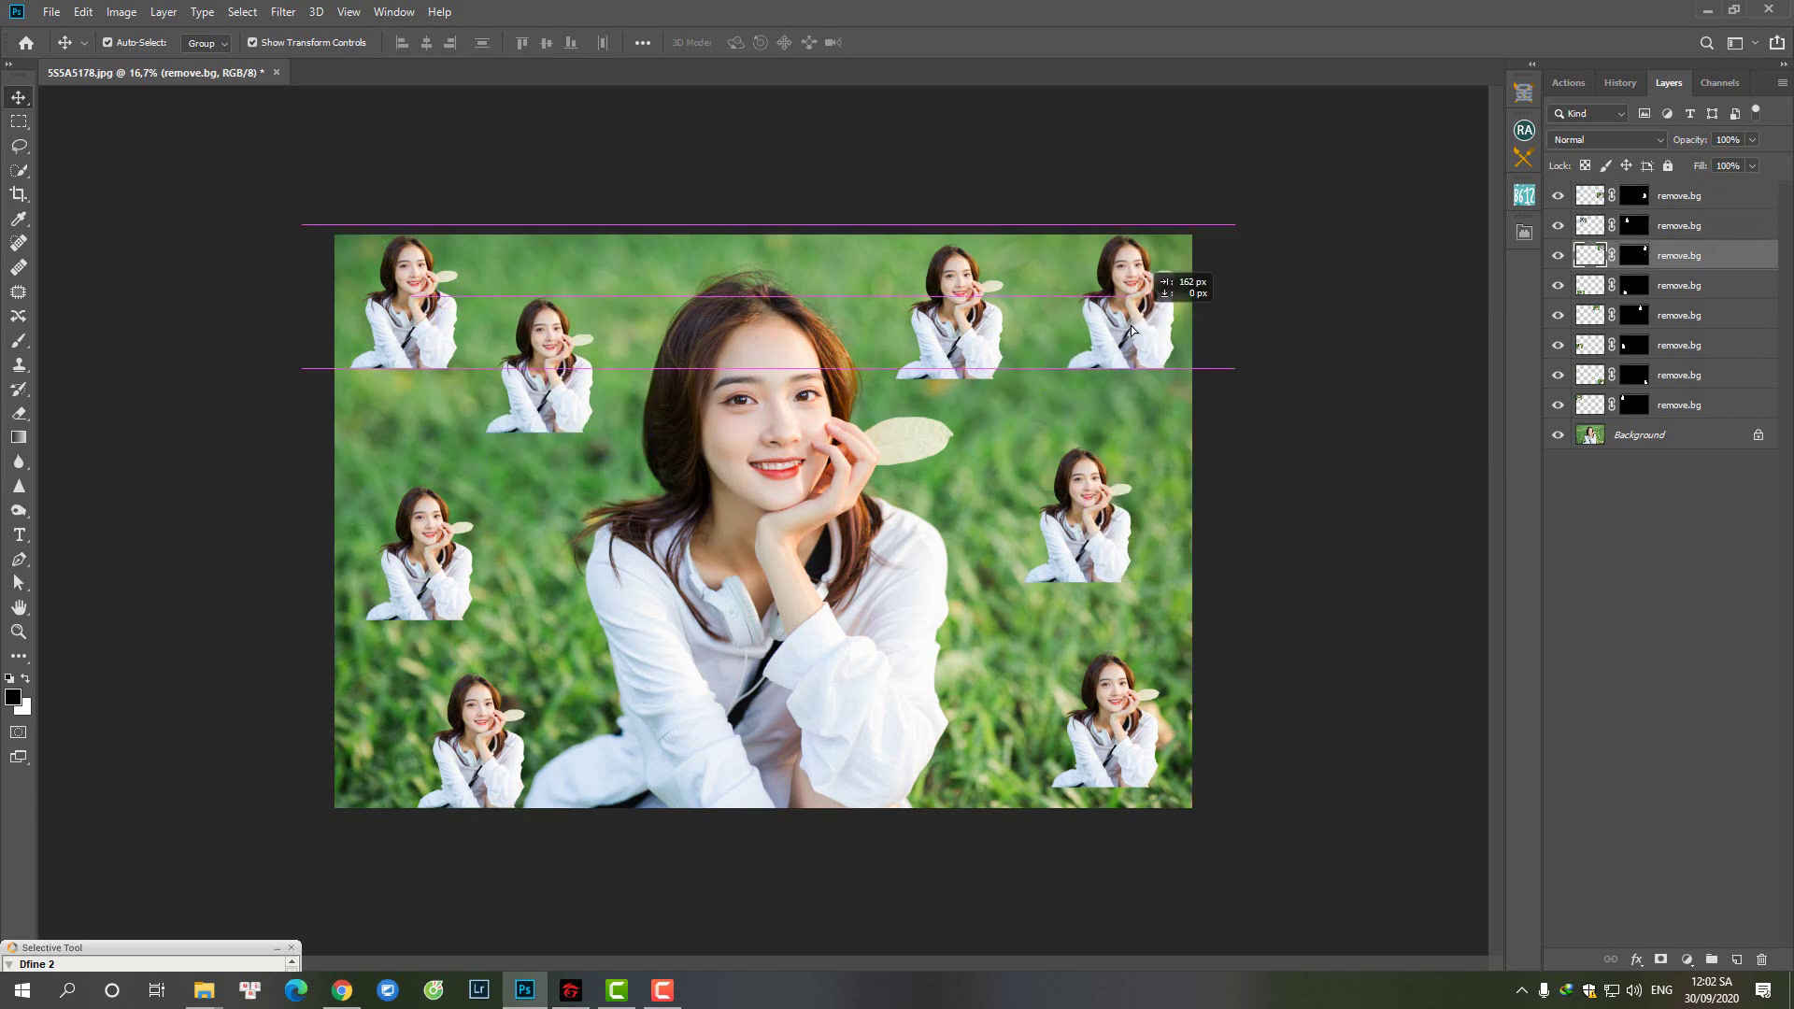
drag(966, 333, 966, 348)
drag(1056, 551, 1034, 570)
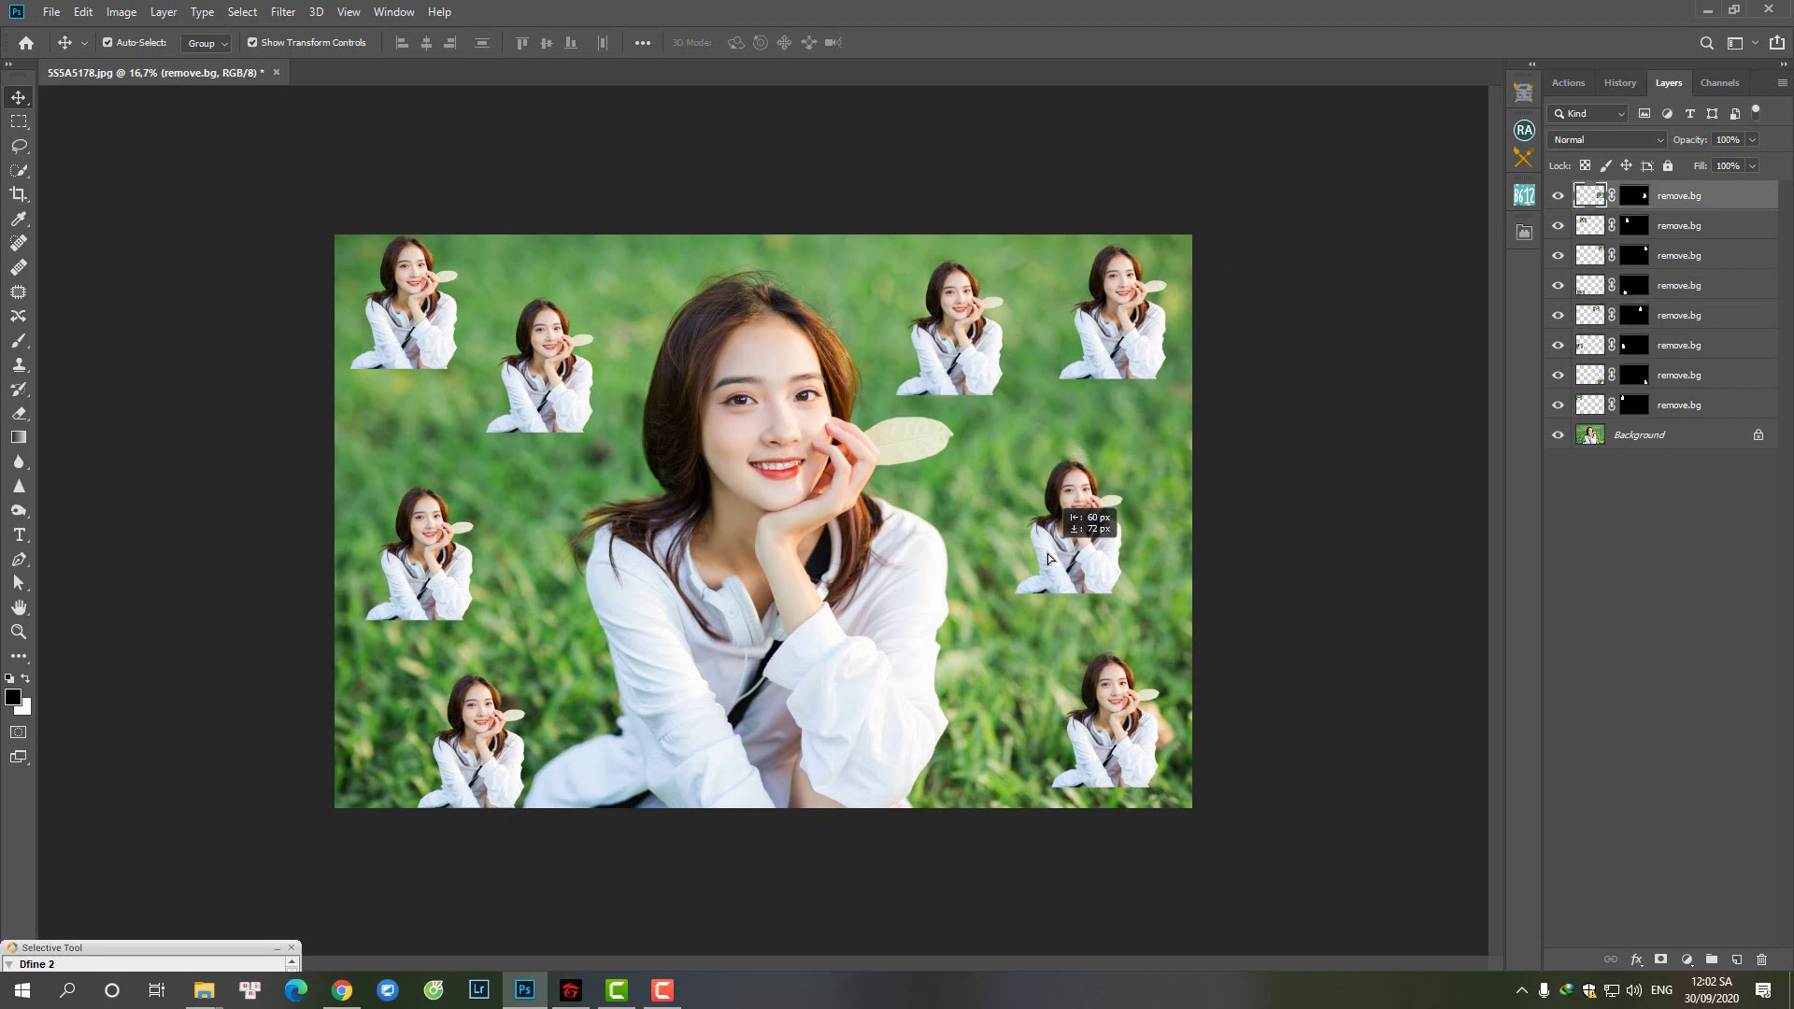
Step: Fine-tune the bottom-right, bottom-left, left-middle and top-edge copies' positions
drag(1110, 744, 1096, 757)
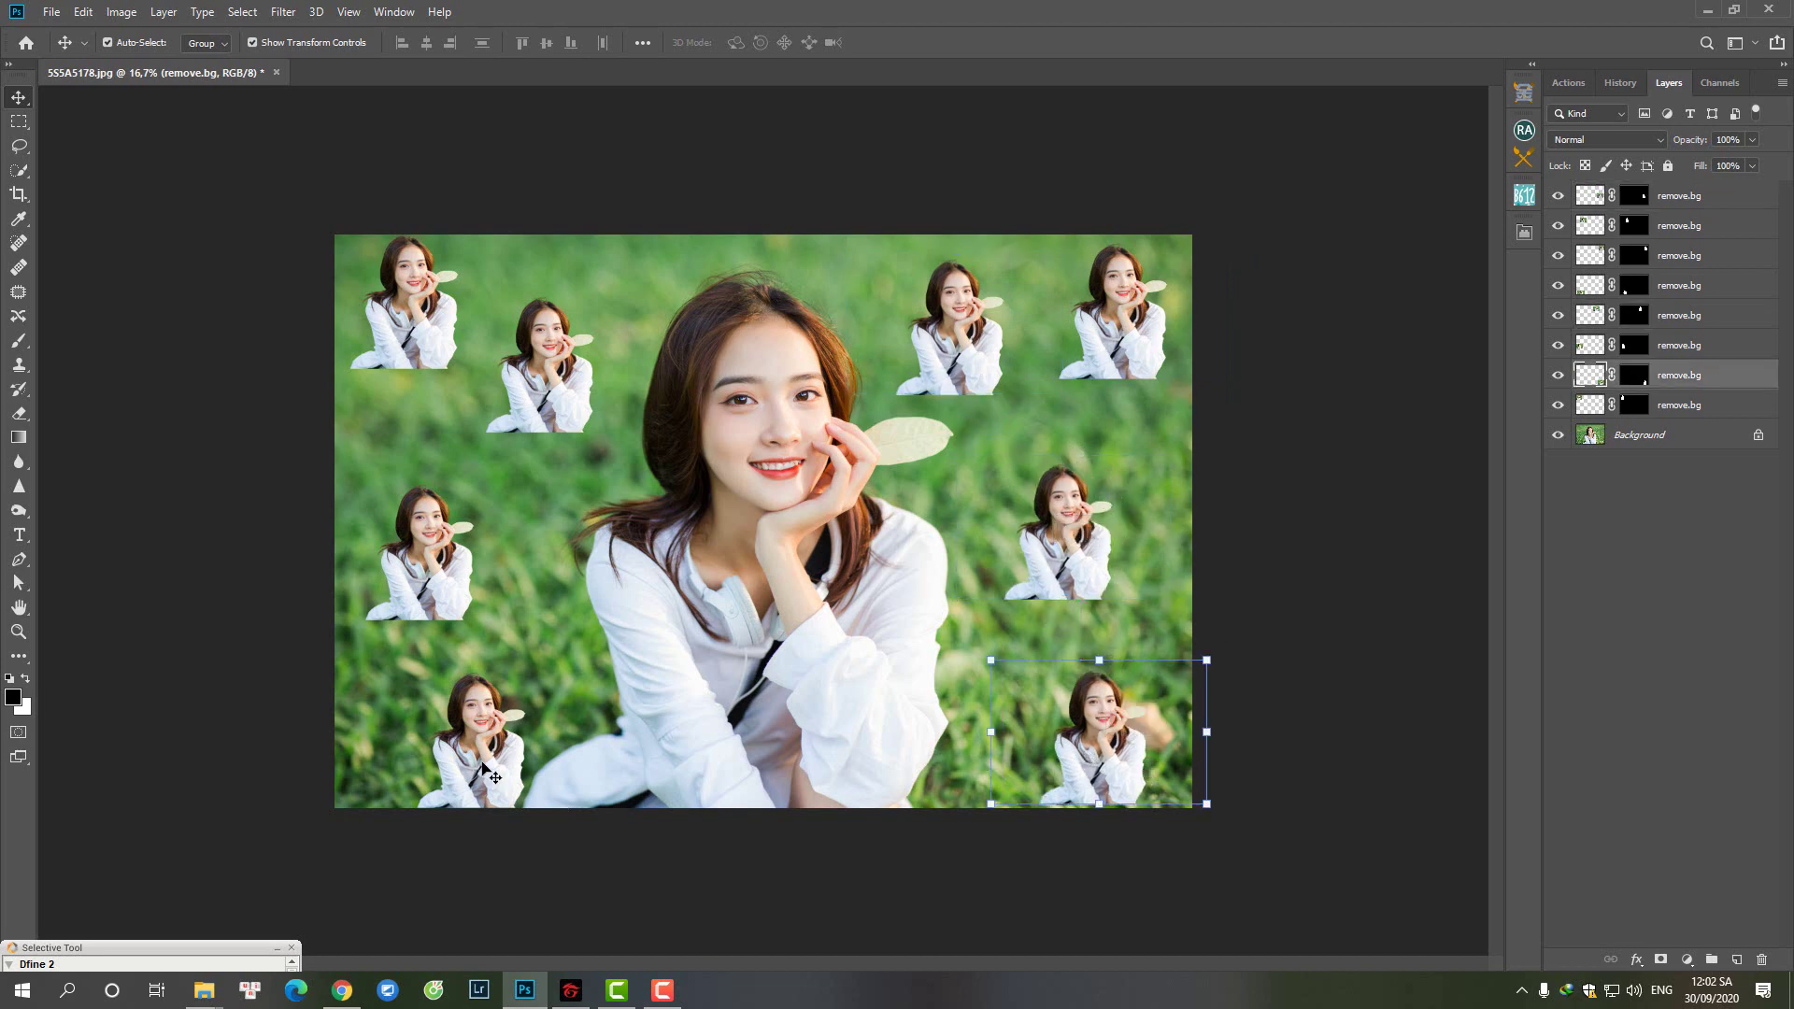
drag(483, 765, 454, 755)
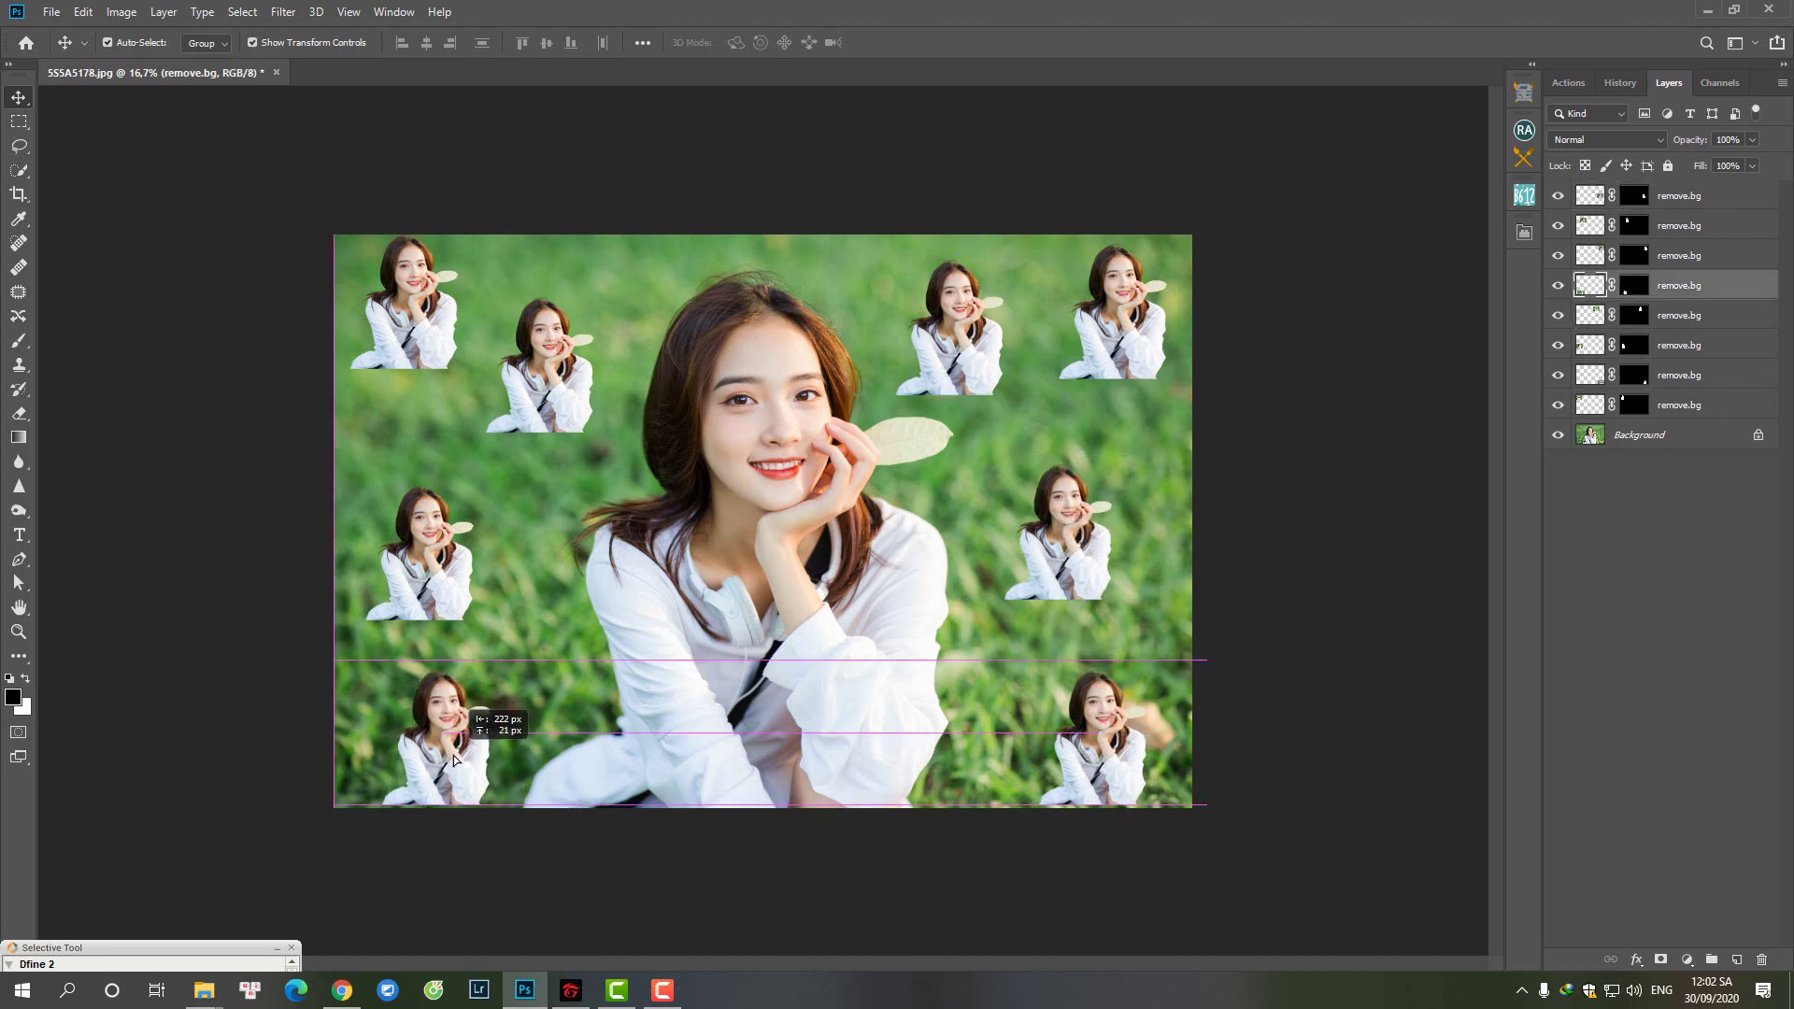
drag(437, 593, 436, 562)
drag(558, 368, 557, 377)
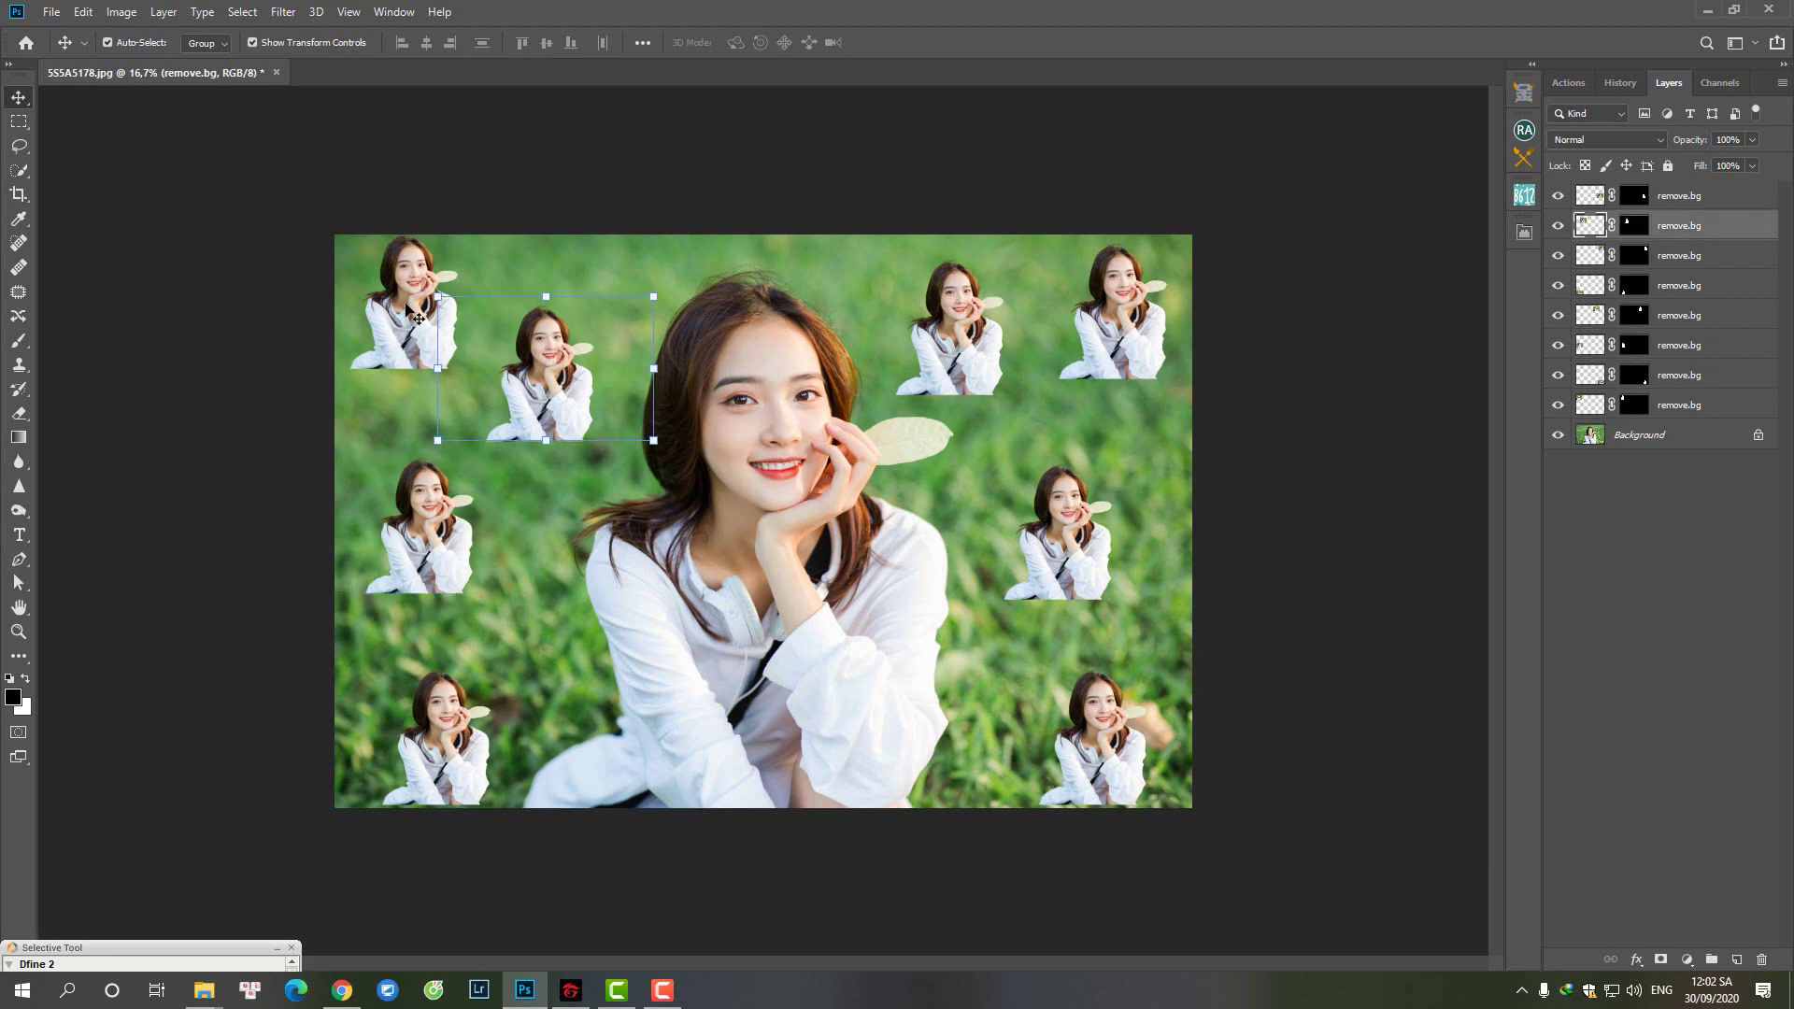
drag(418, 319, 404, 312)
drag(953, 299, 963, 283)
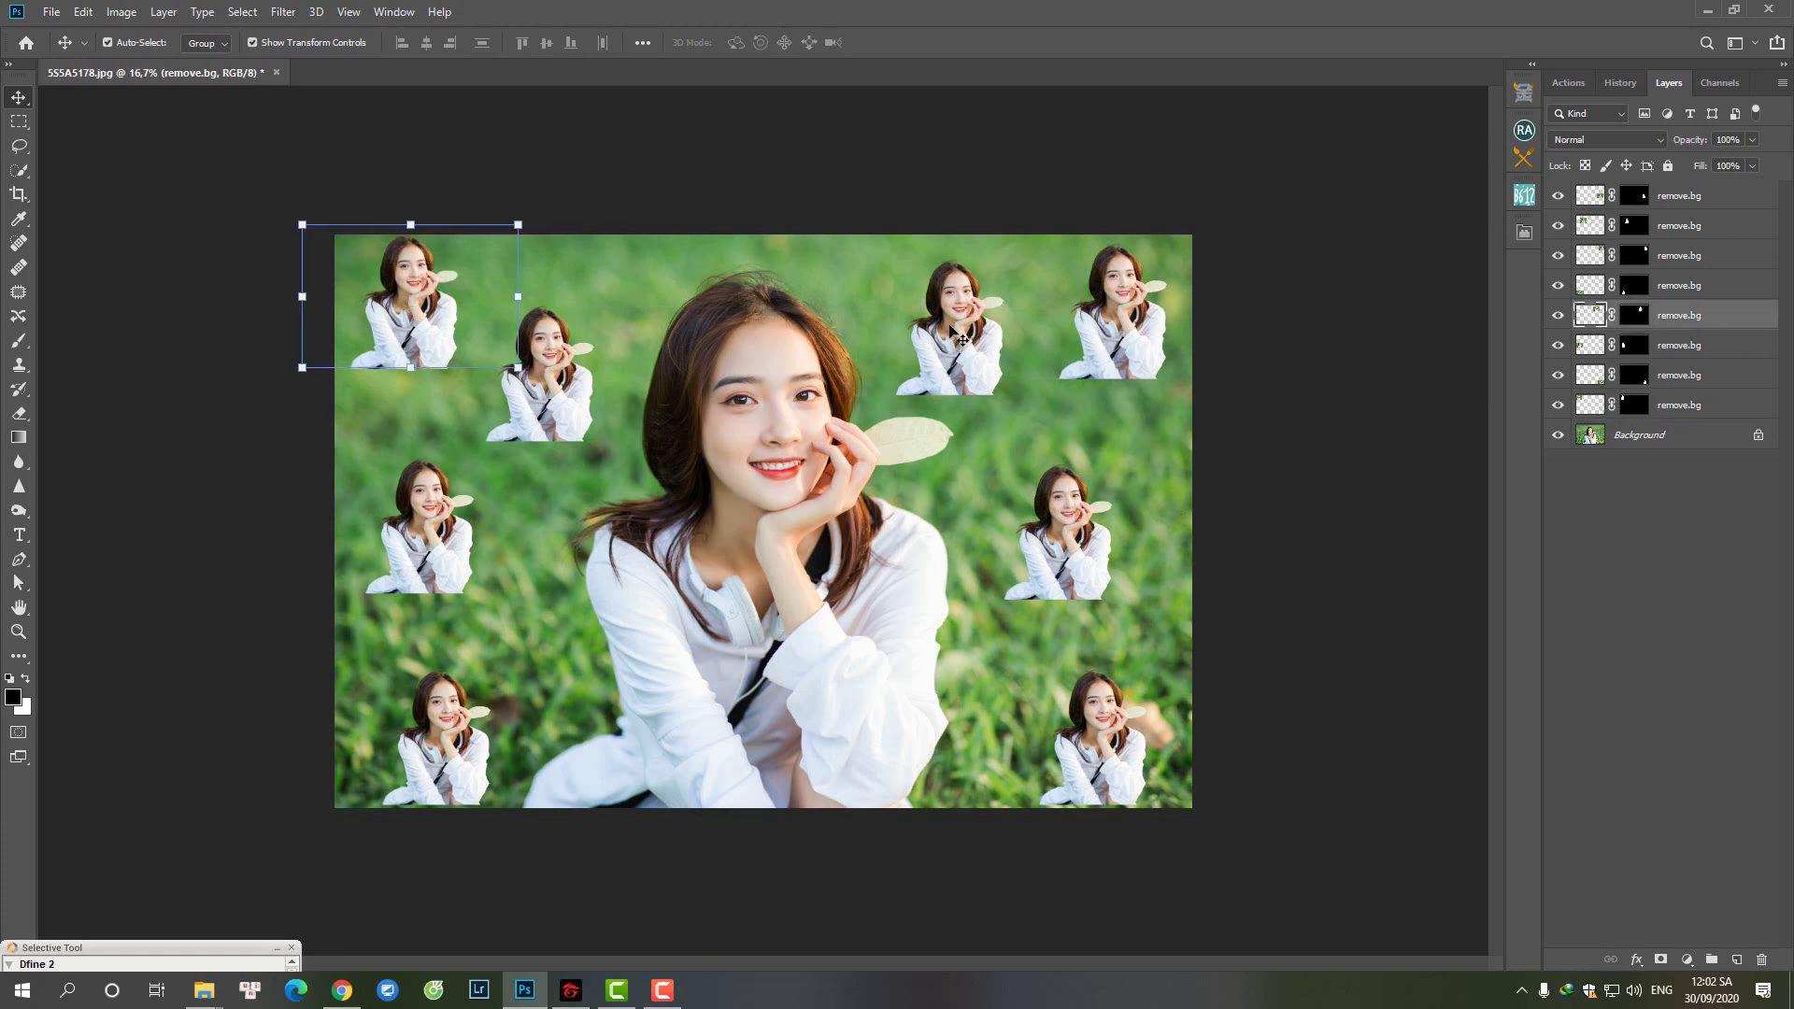
drag(565, 376, 572, 376)
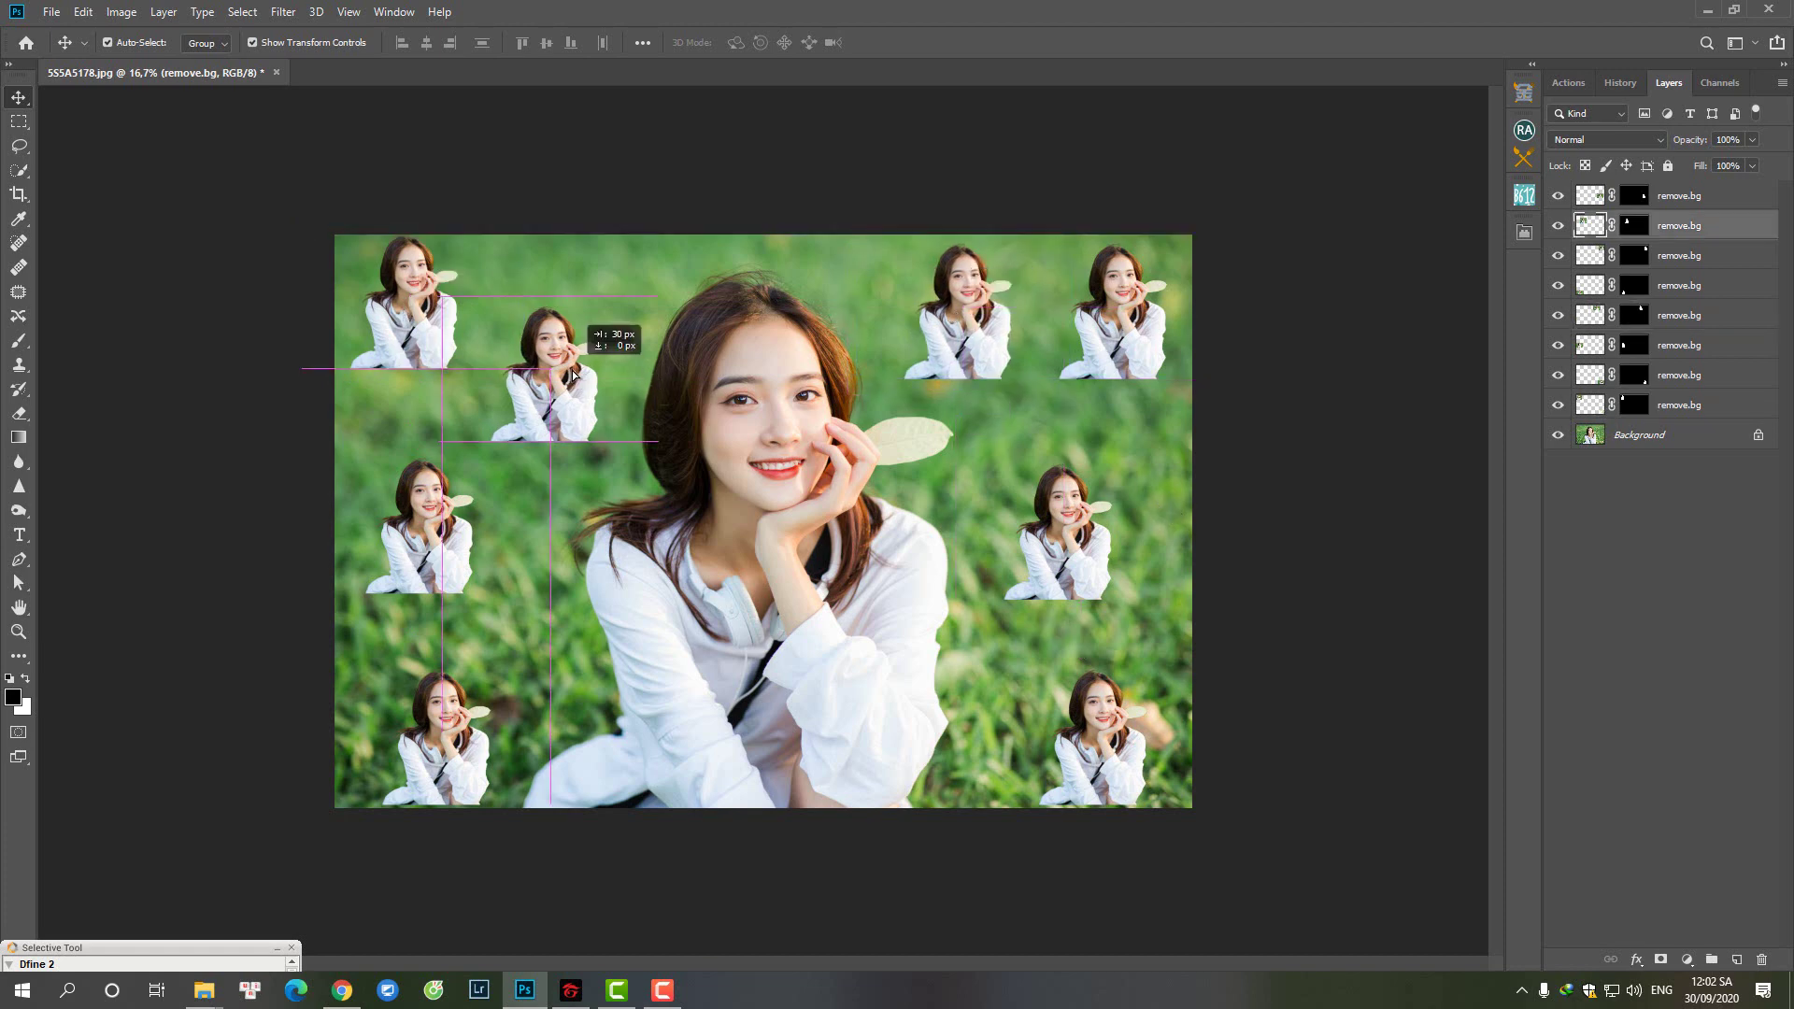
Step: Zoom to check spacing, then lower the left-middle and second-row copies slightly
key(j)
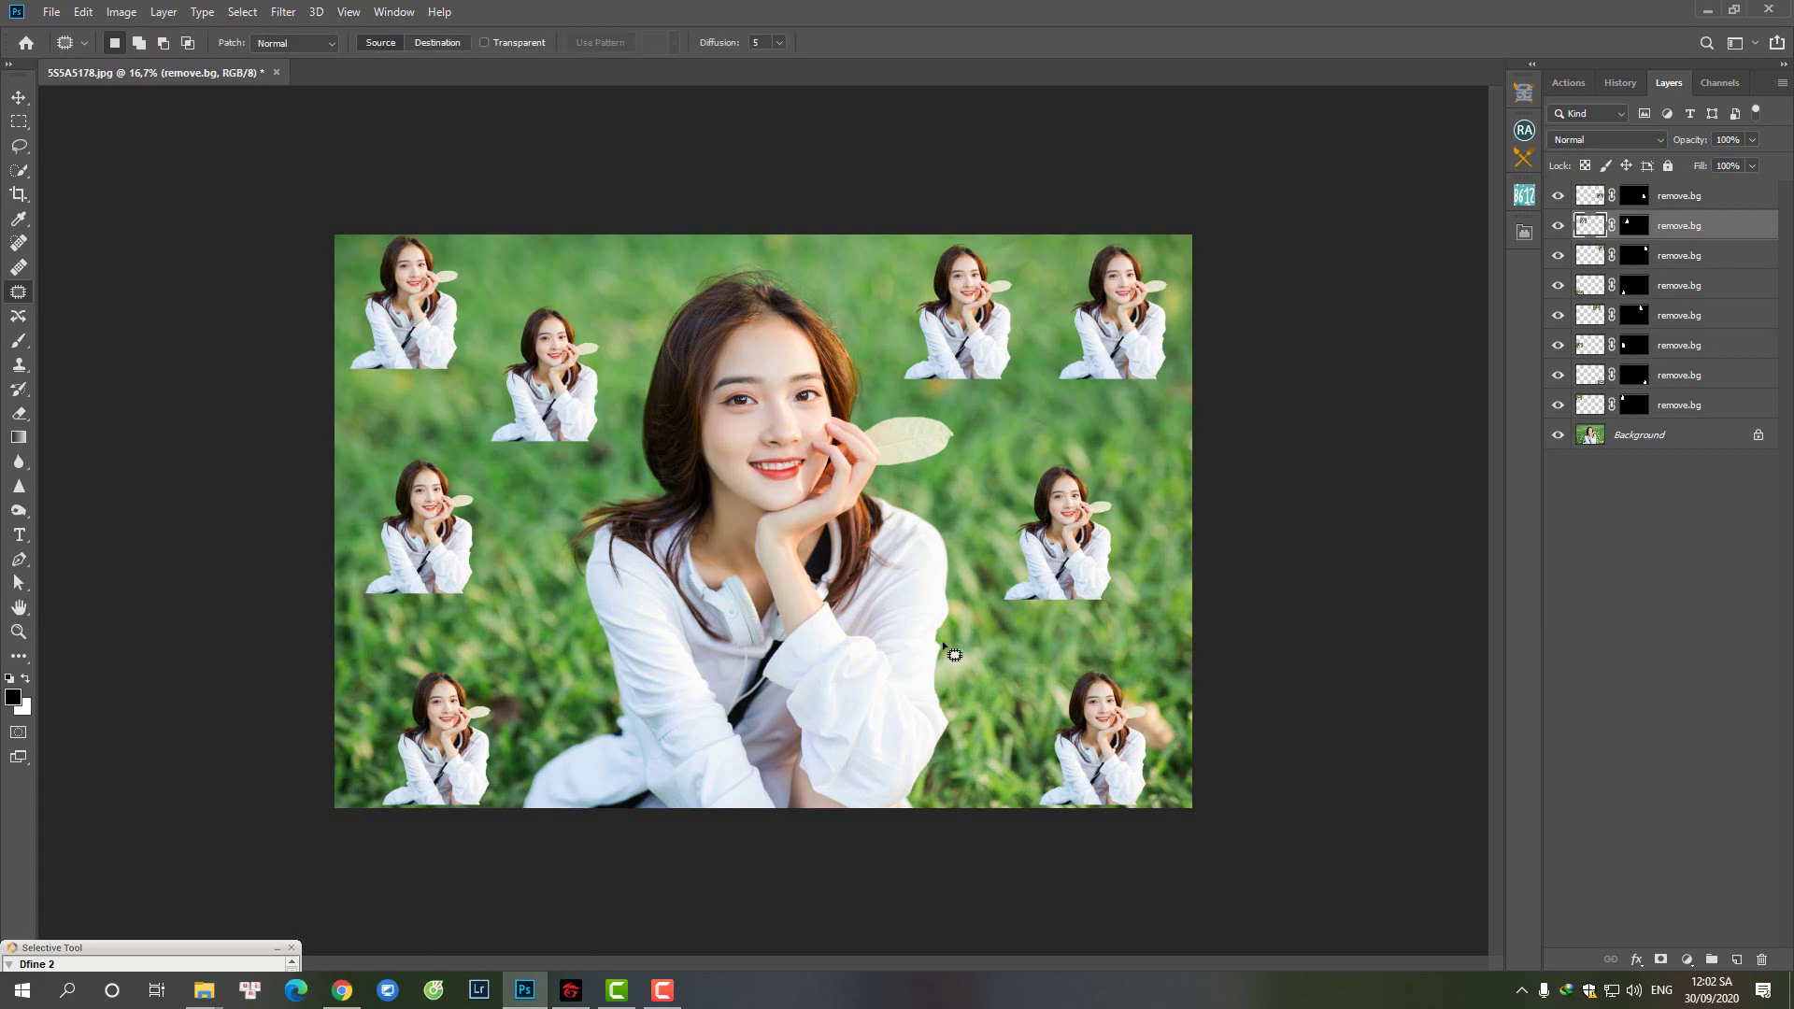
scroll(693, 435, up, 2)
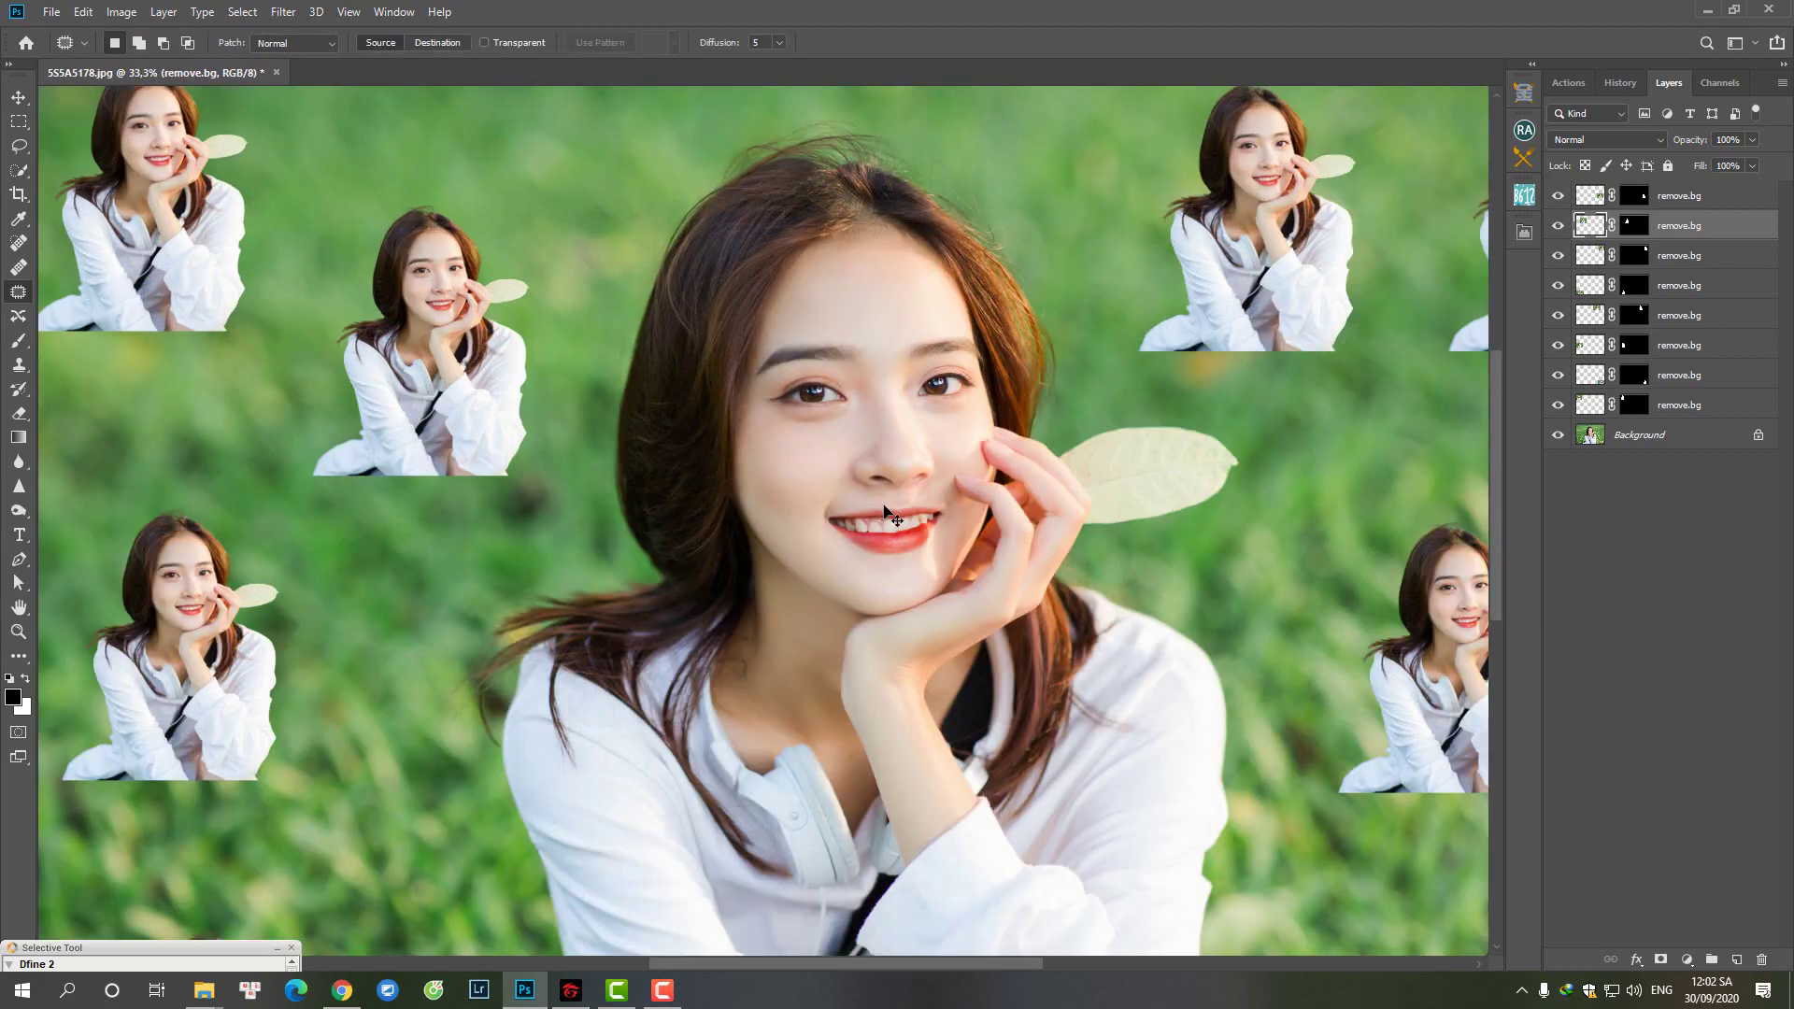
scroll(885, 512, down, 1)
scroll(885, 512, down, 1)
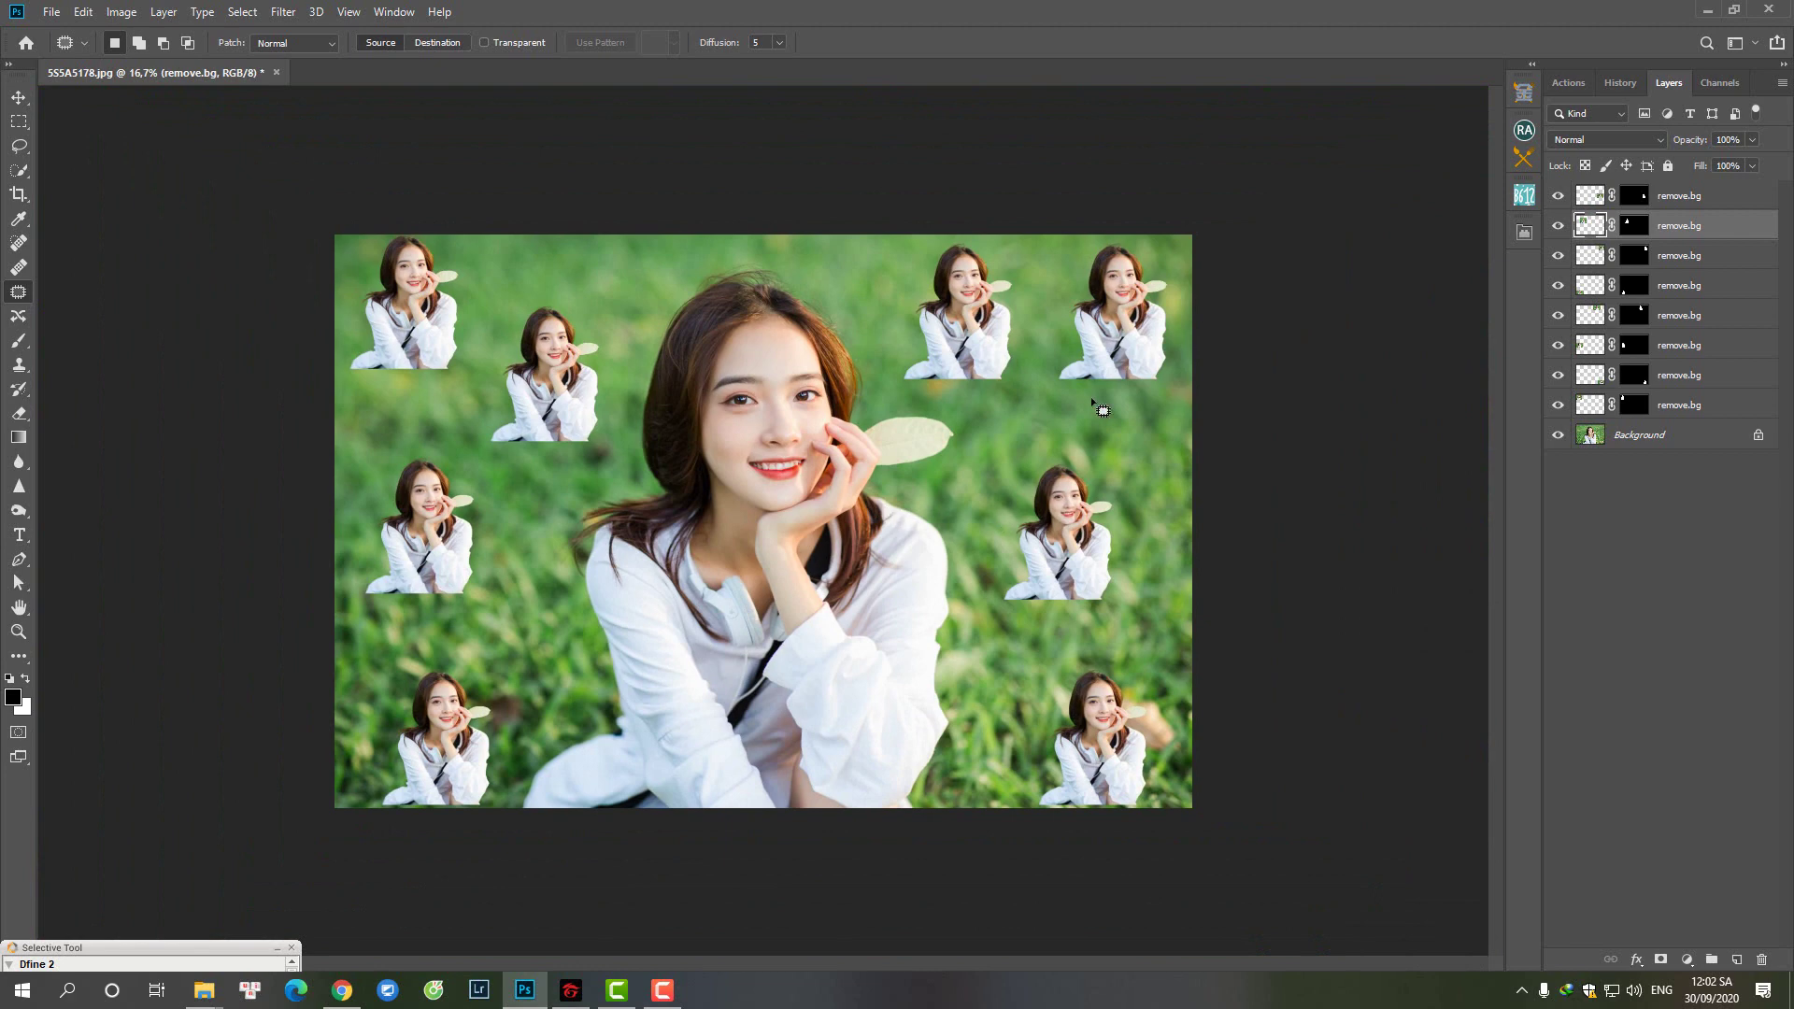
key(v)
drag(446, 535, 434, 540)
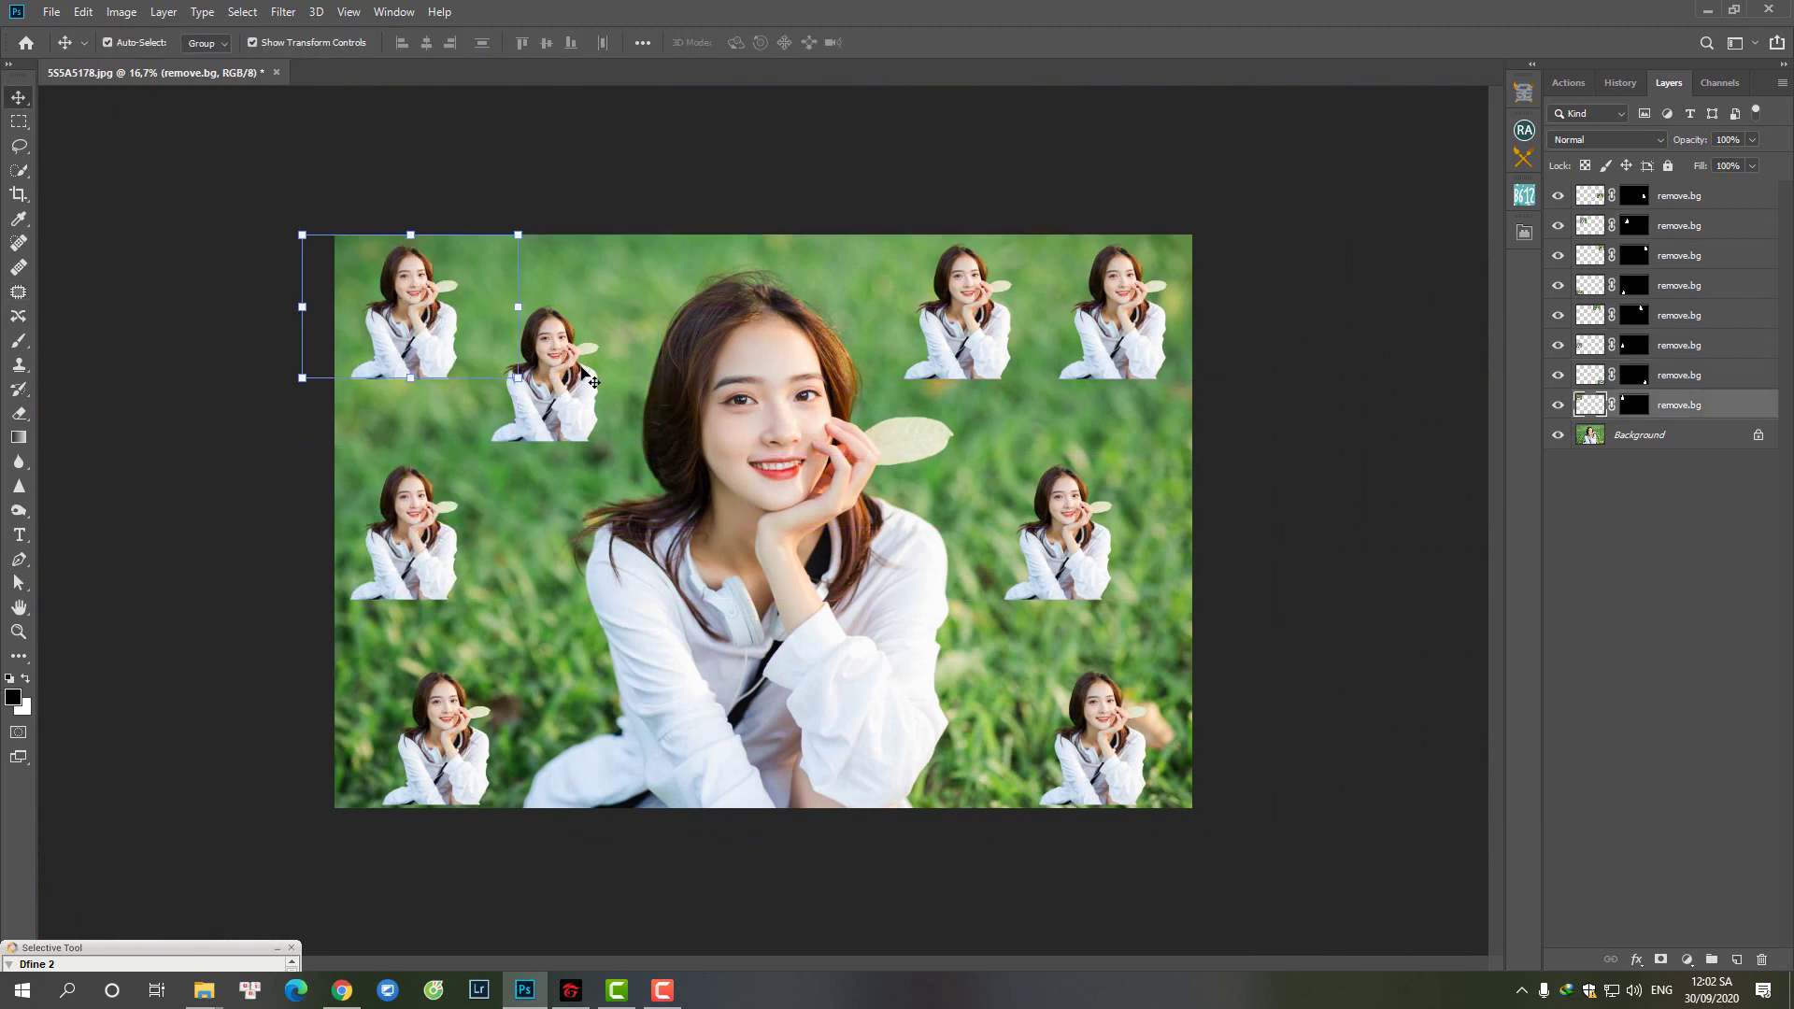
drag(561, 362, 561, 373)
click(978, 318)
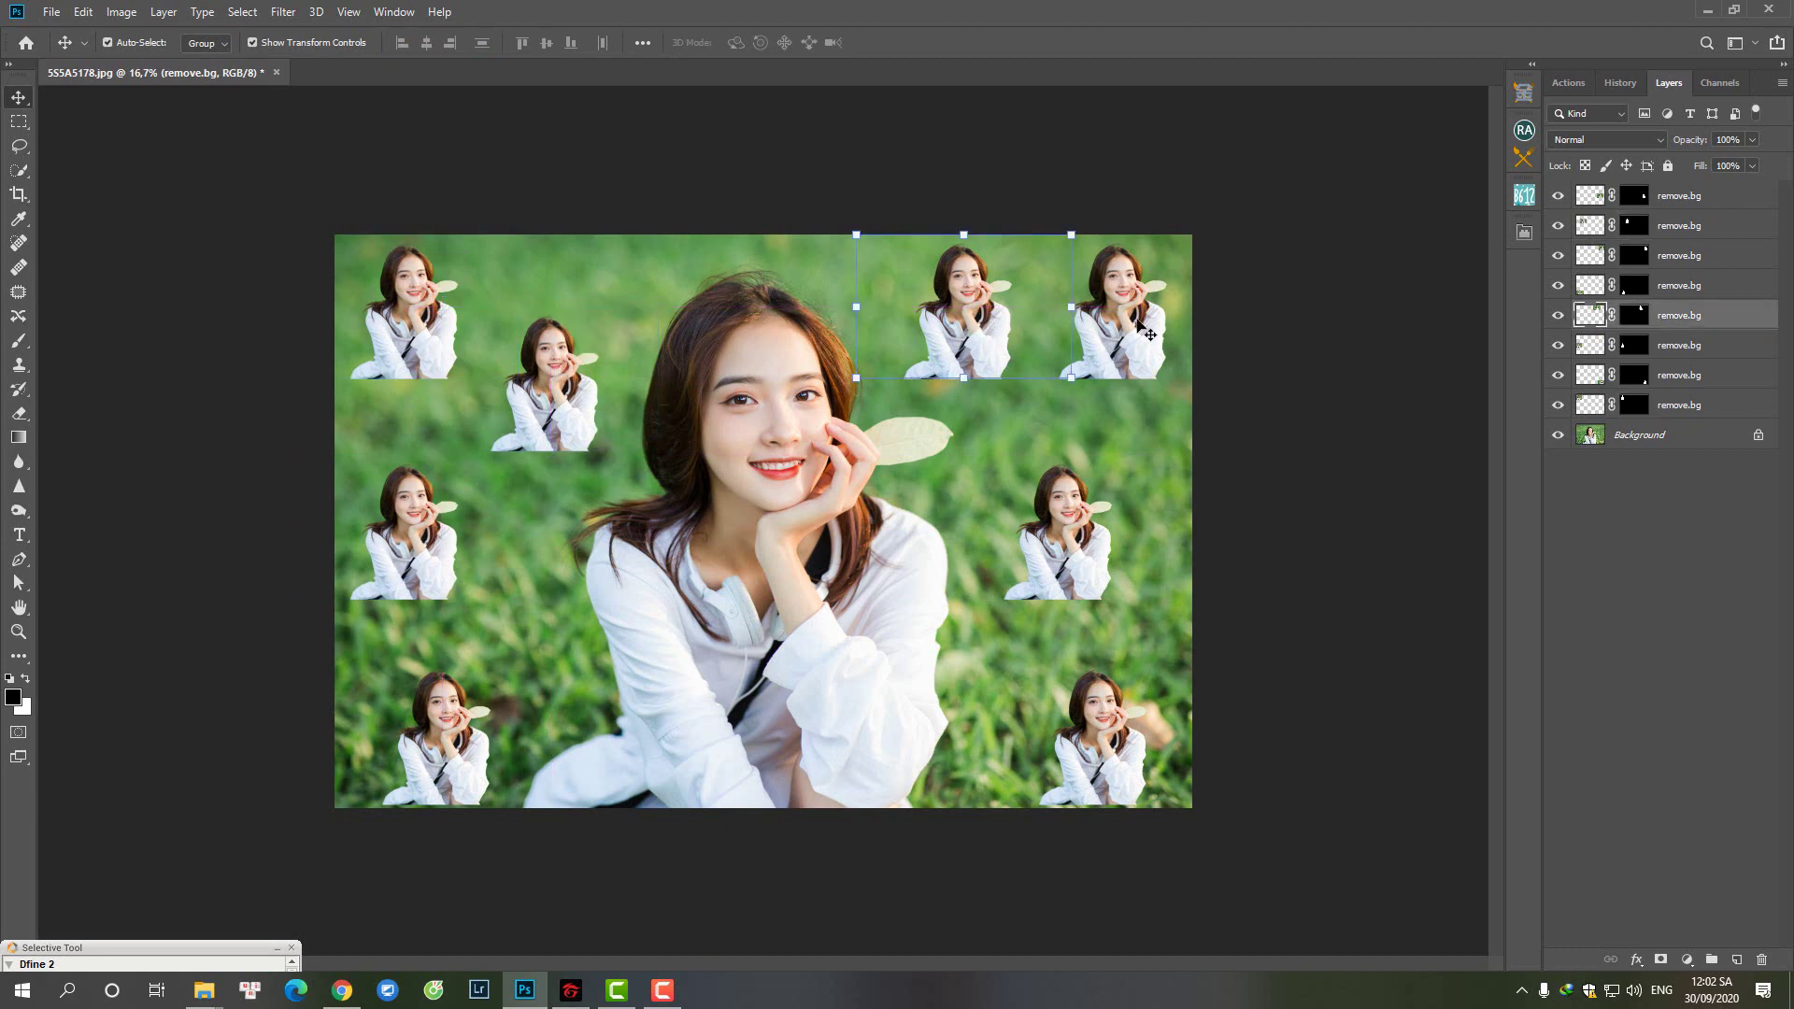
key(j)
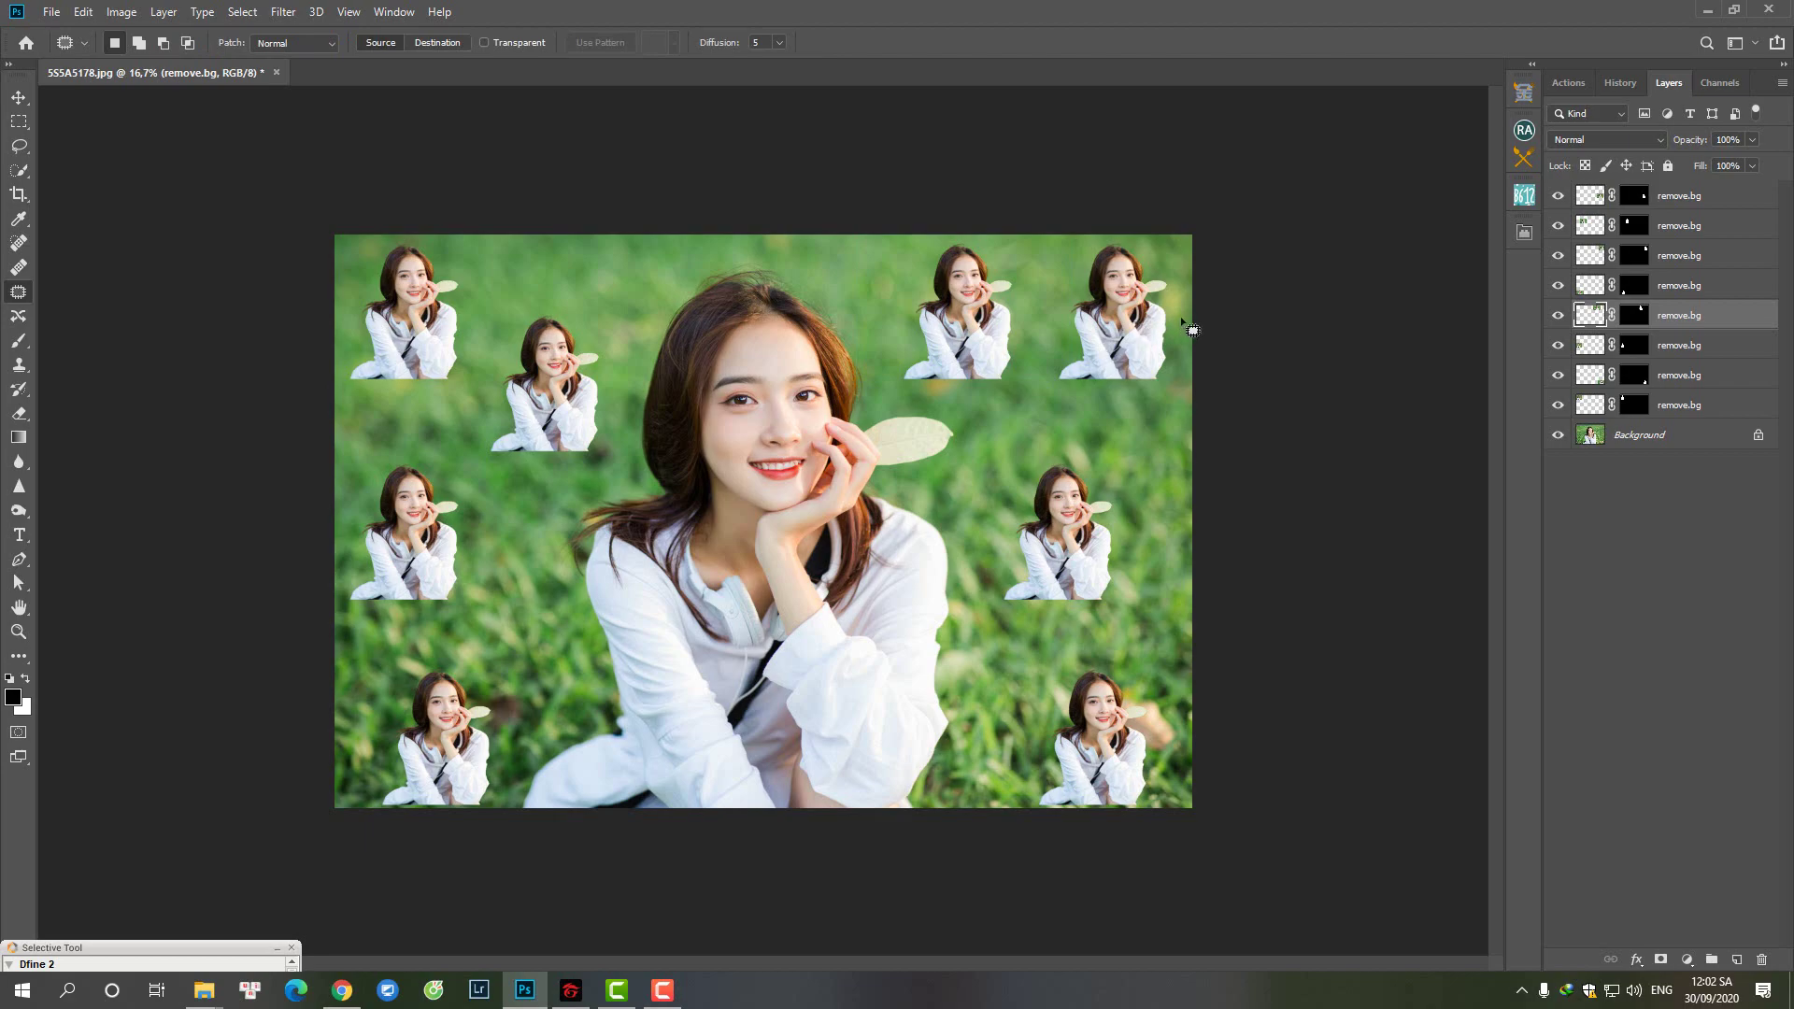
Step: Merge all the remove.bg cutout layers into Background with Ctrl+Shift+E
key(ctrl+shift+e)
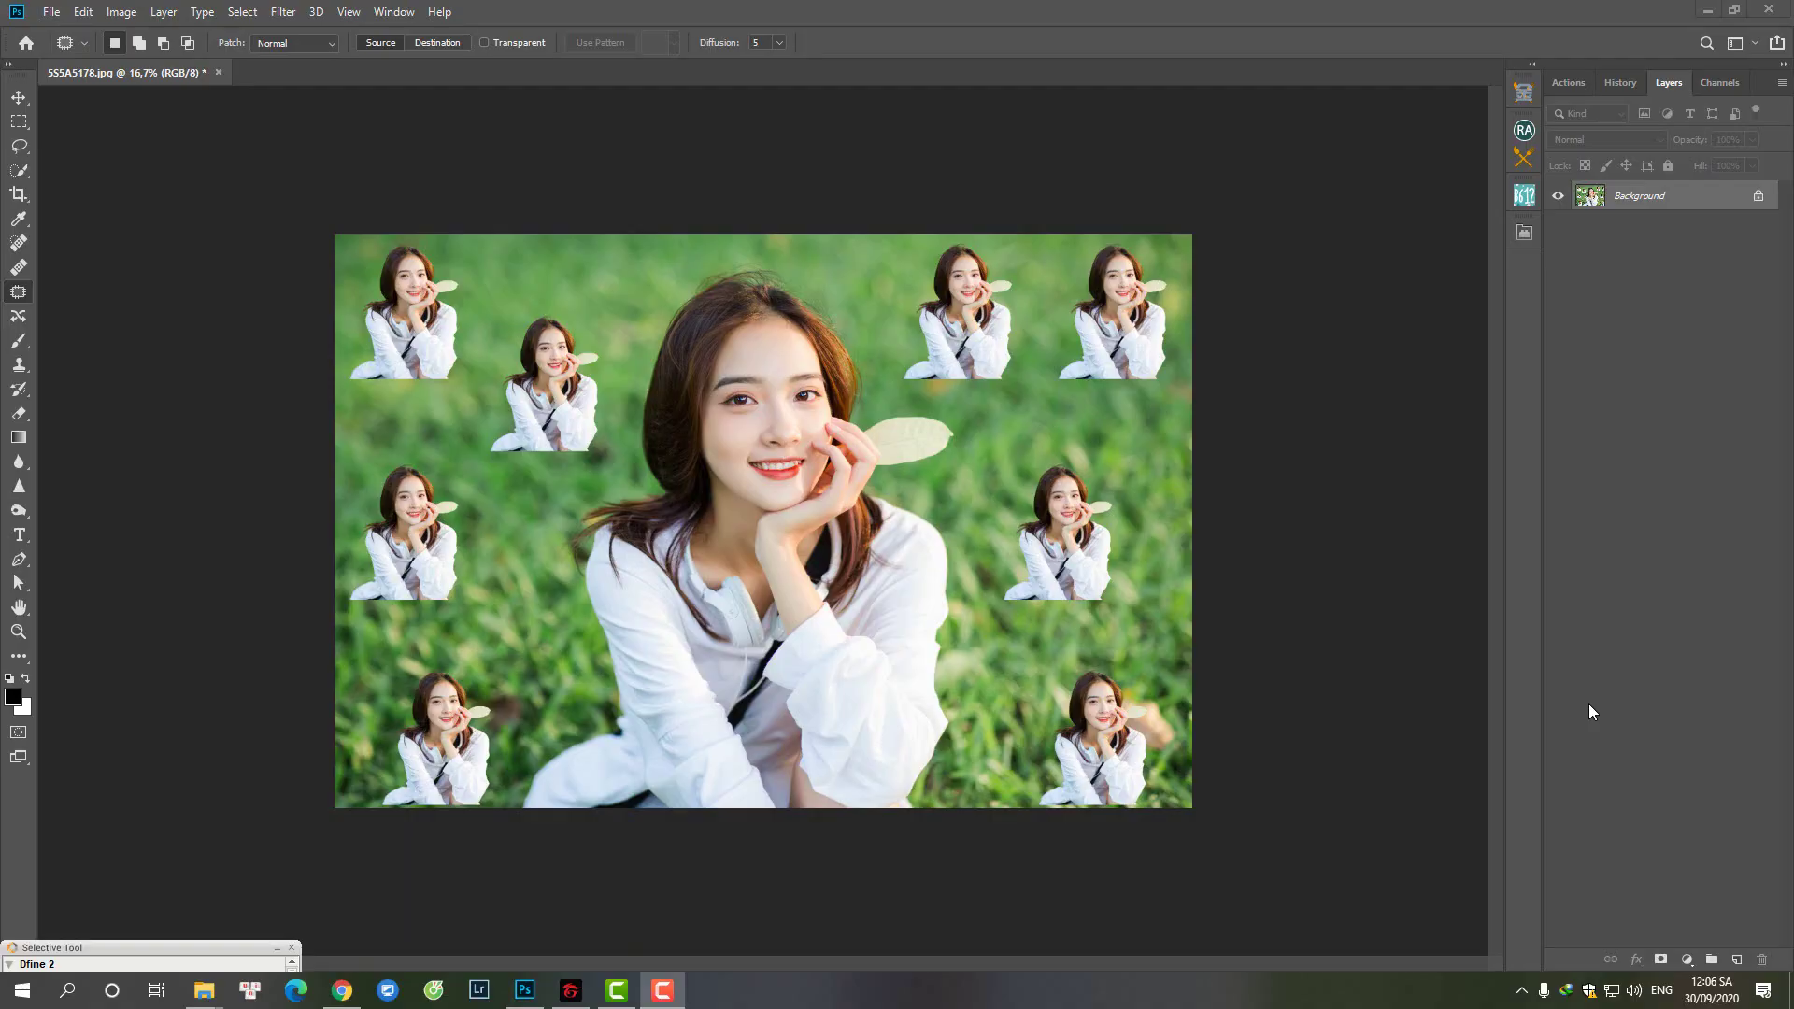